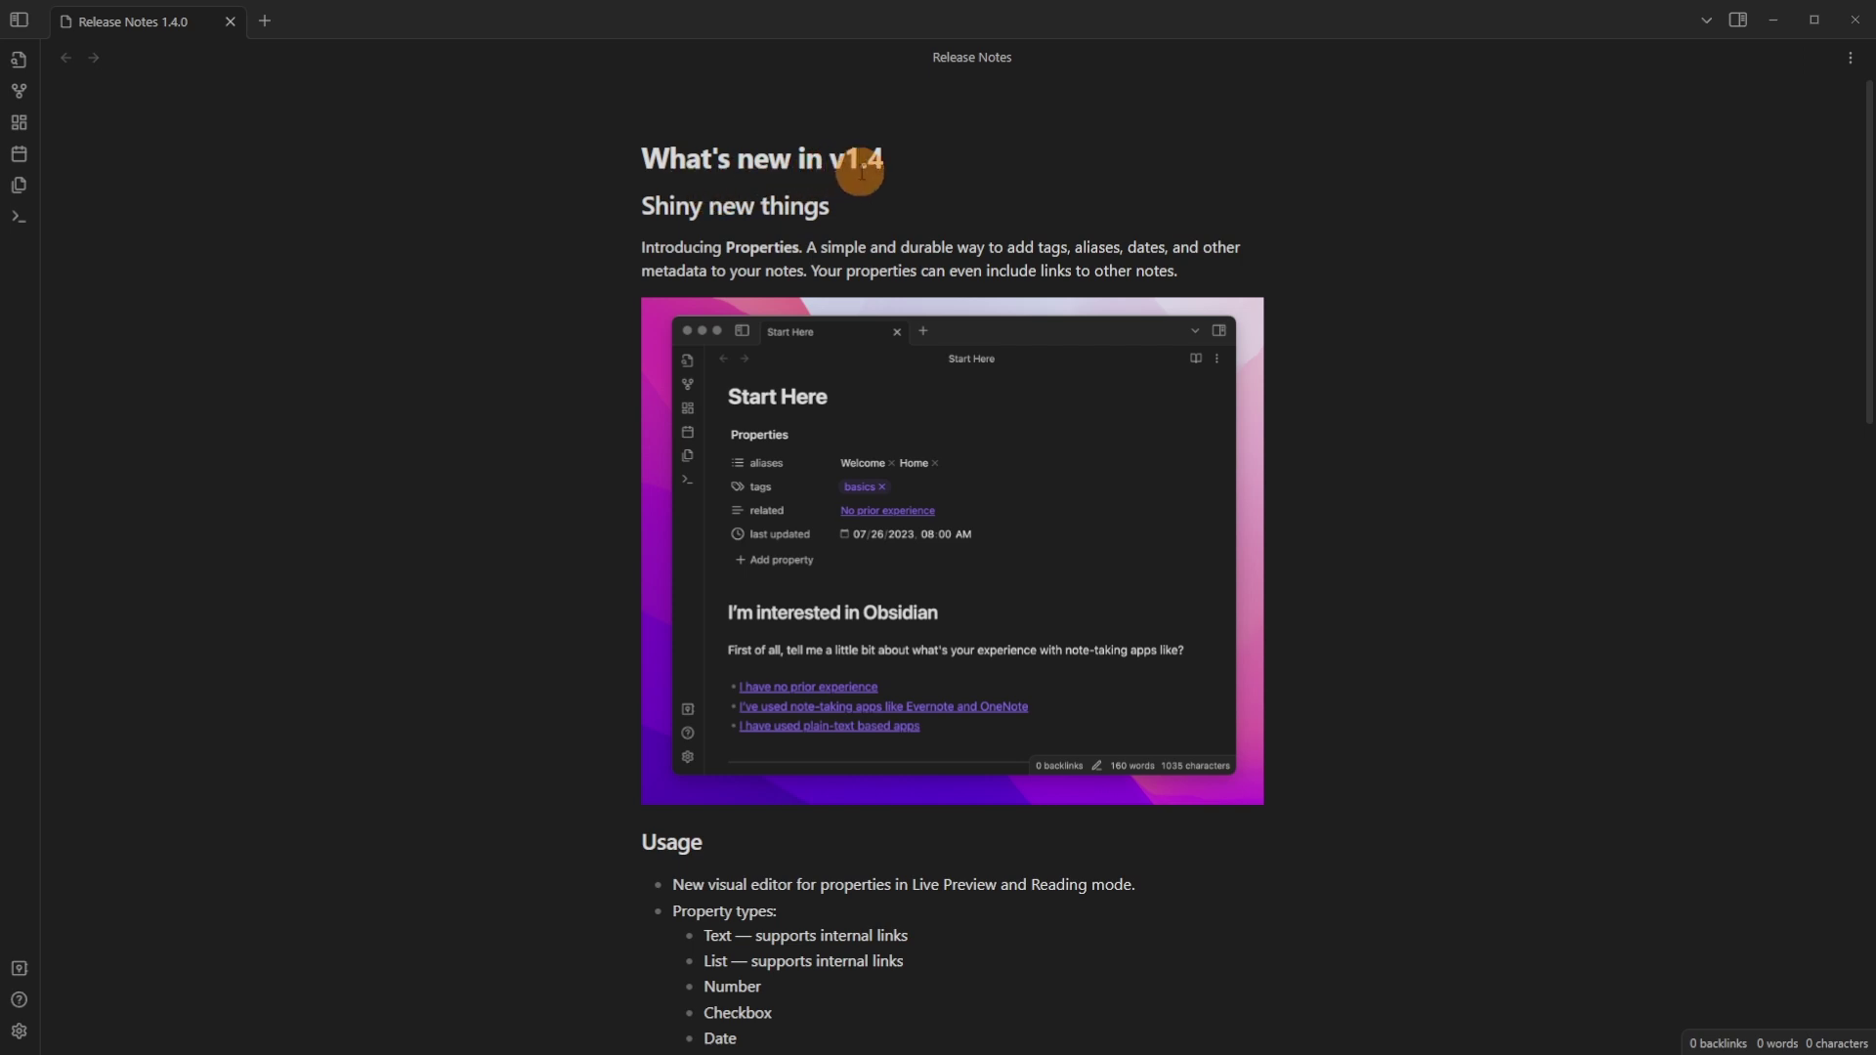
Scroll through the Release Notes 1.4.0 page to the About Properties and Internal Links section.
{"action": "scroll", "coordinate": [891, 203], "scroll_direction": "down", "scroll_amount": 5}
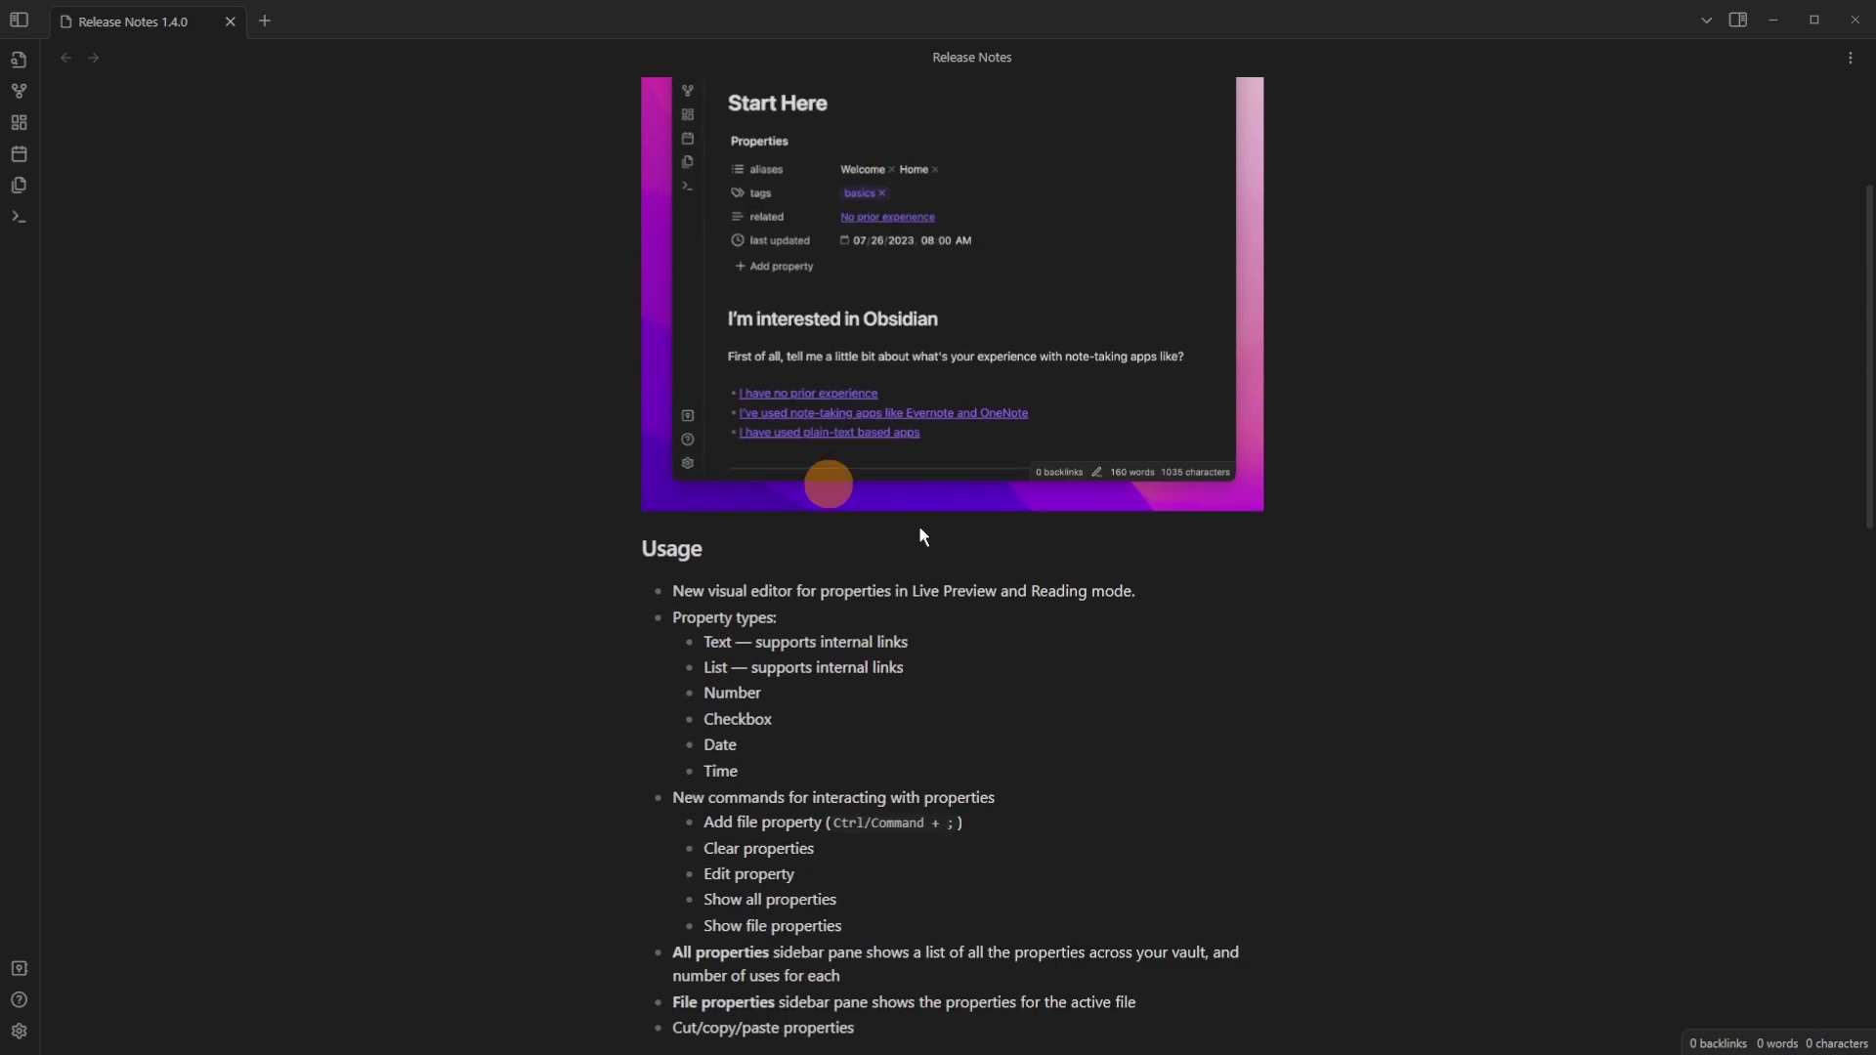
{"action": "scroll", "coordinate": [1051, 400], "scroll_direction": "down", "scroll_amount": 6}
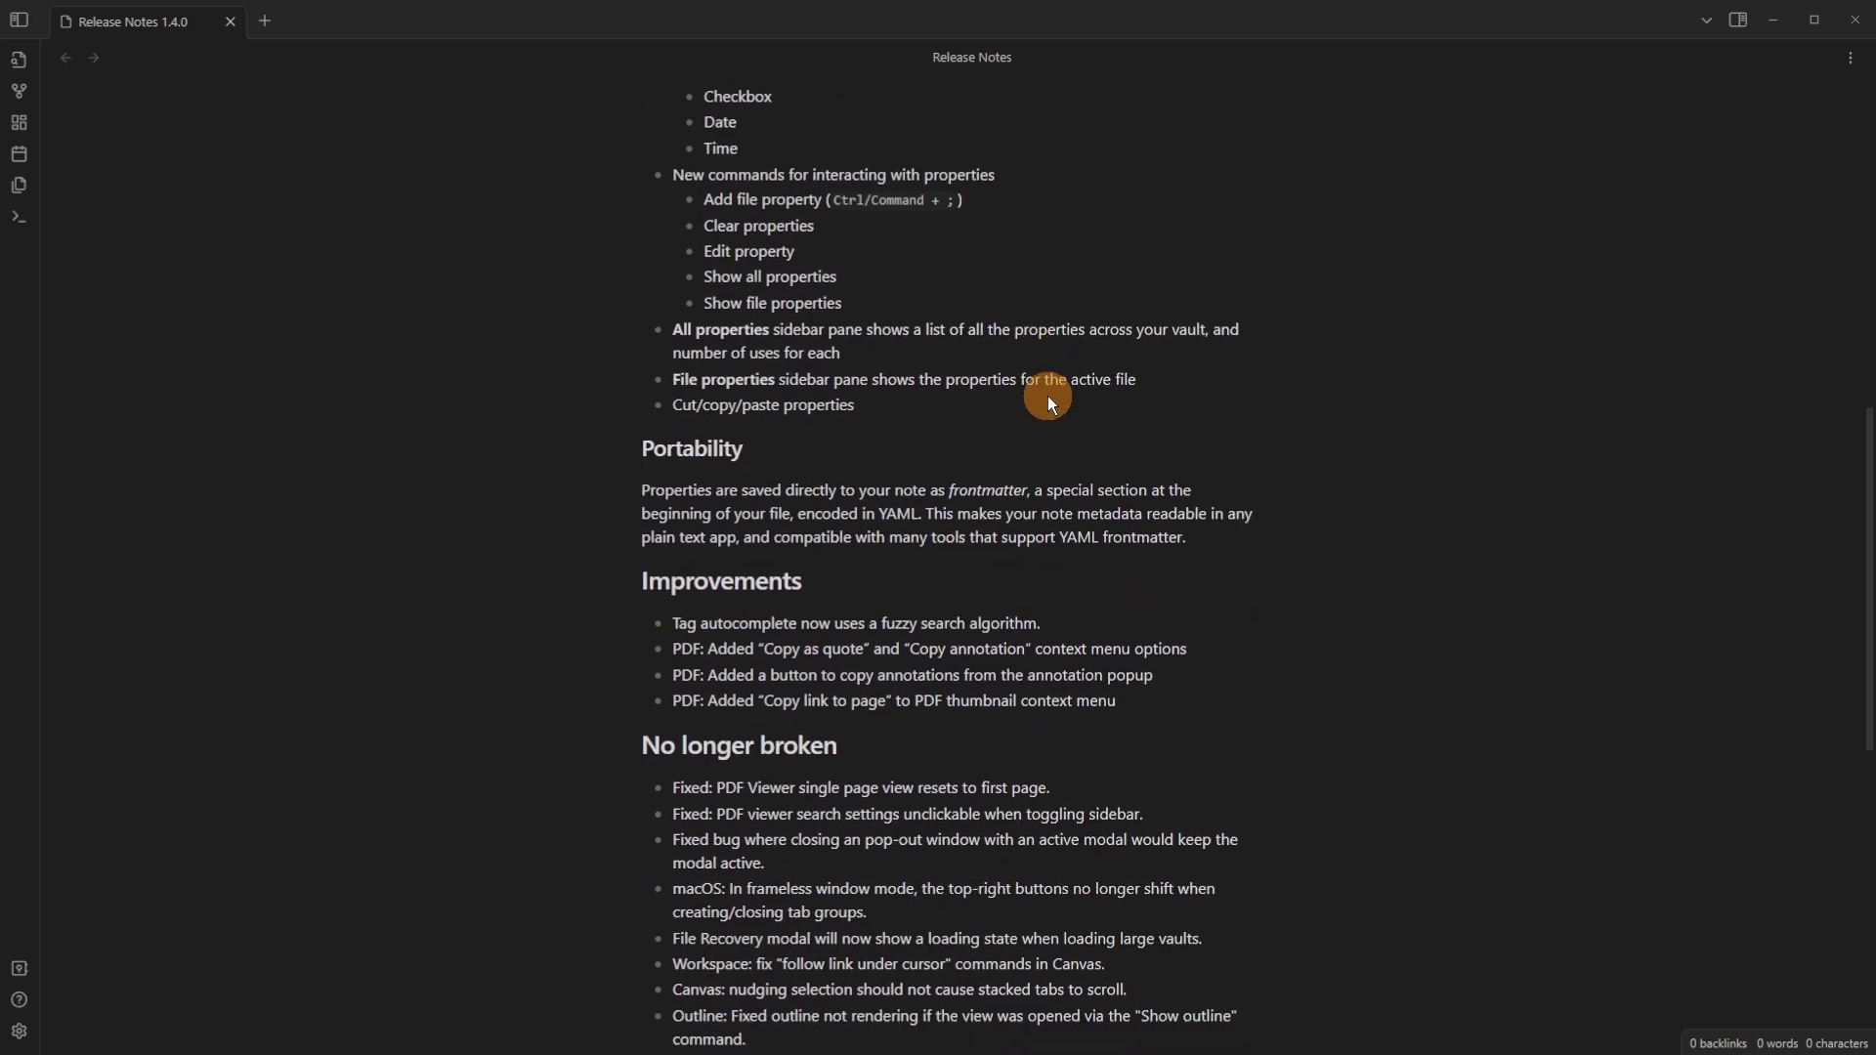
{"action": "scroll", "coordinate": [1047, 391], "scroll_direction": "down", "scroll_amount": 4}
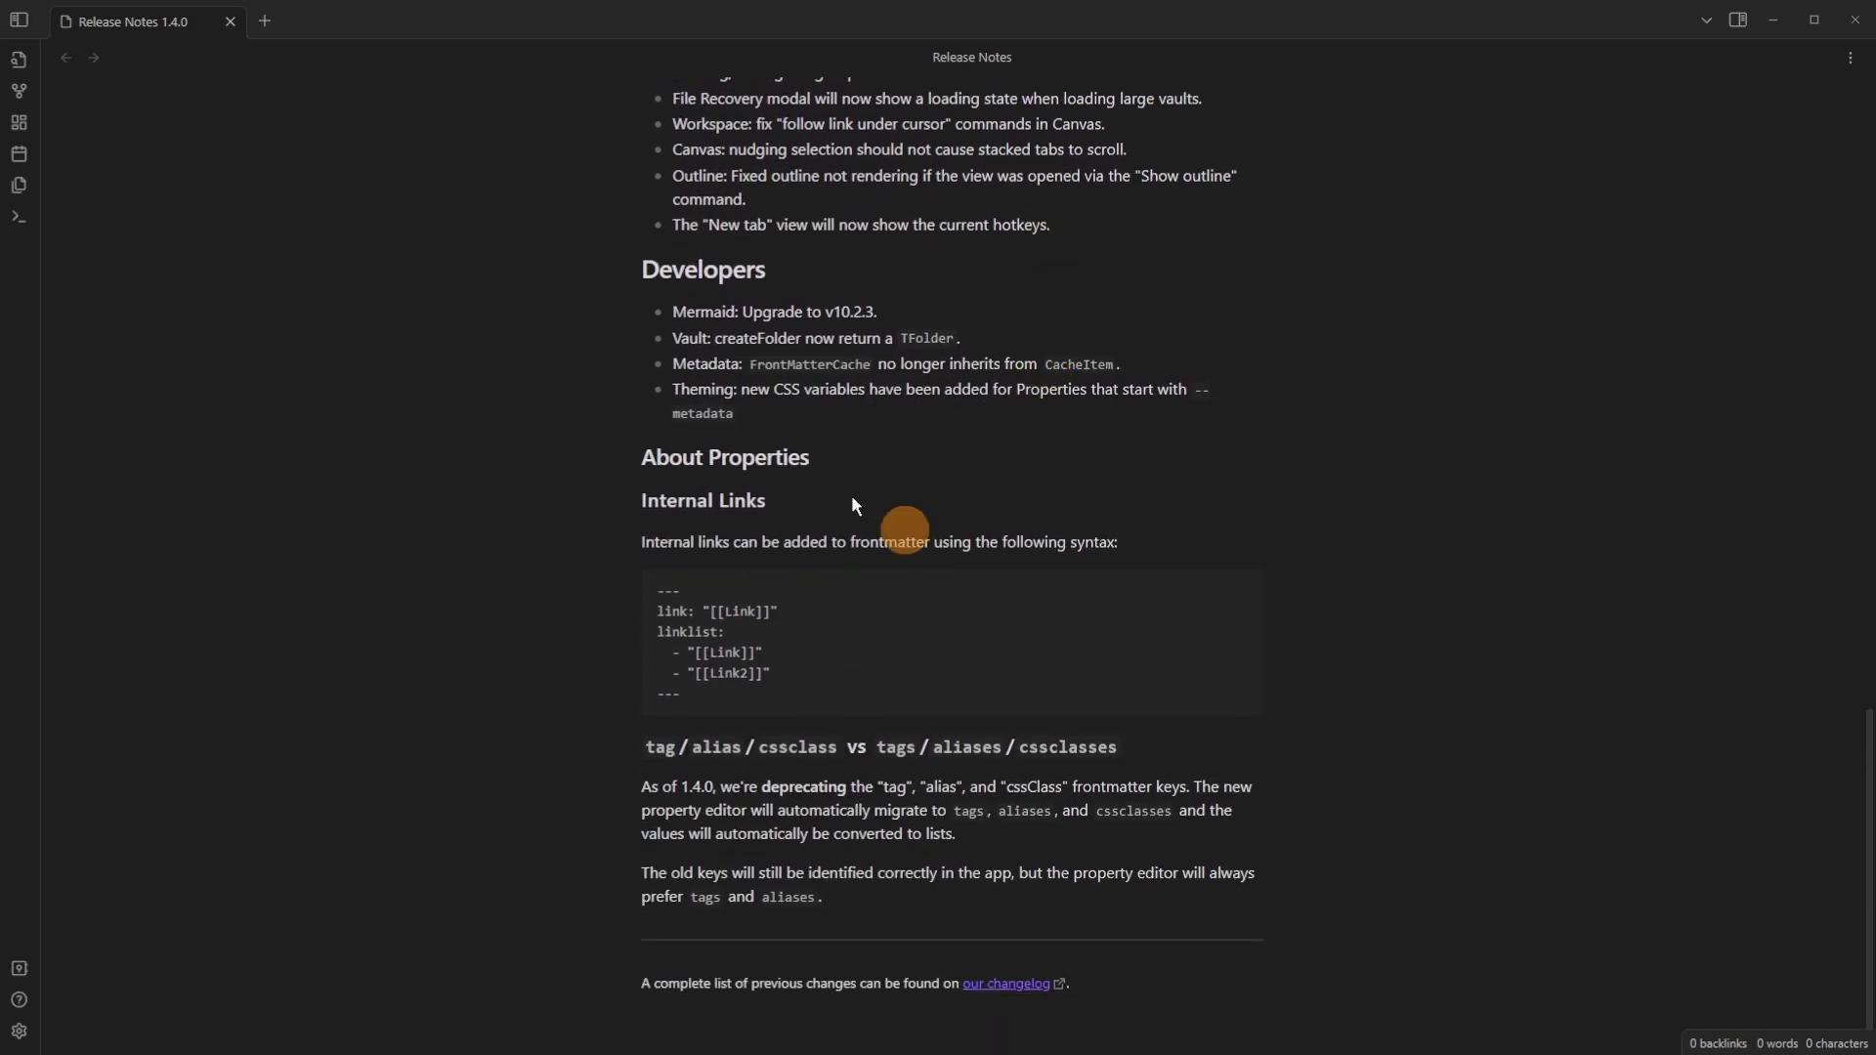
Select and inspect Example file's raw frontmatter in Source mode, then bring up the tab's view options.
{"action": "scroll", "coordinate": [889, 572], "scroll_direction": "up", "scroll_amount": 15}
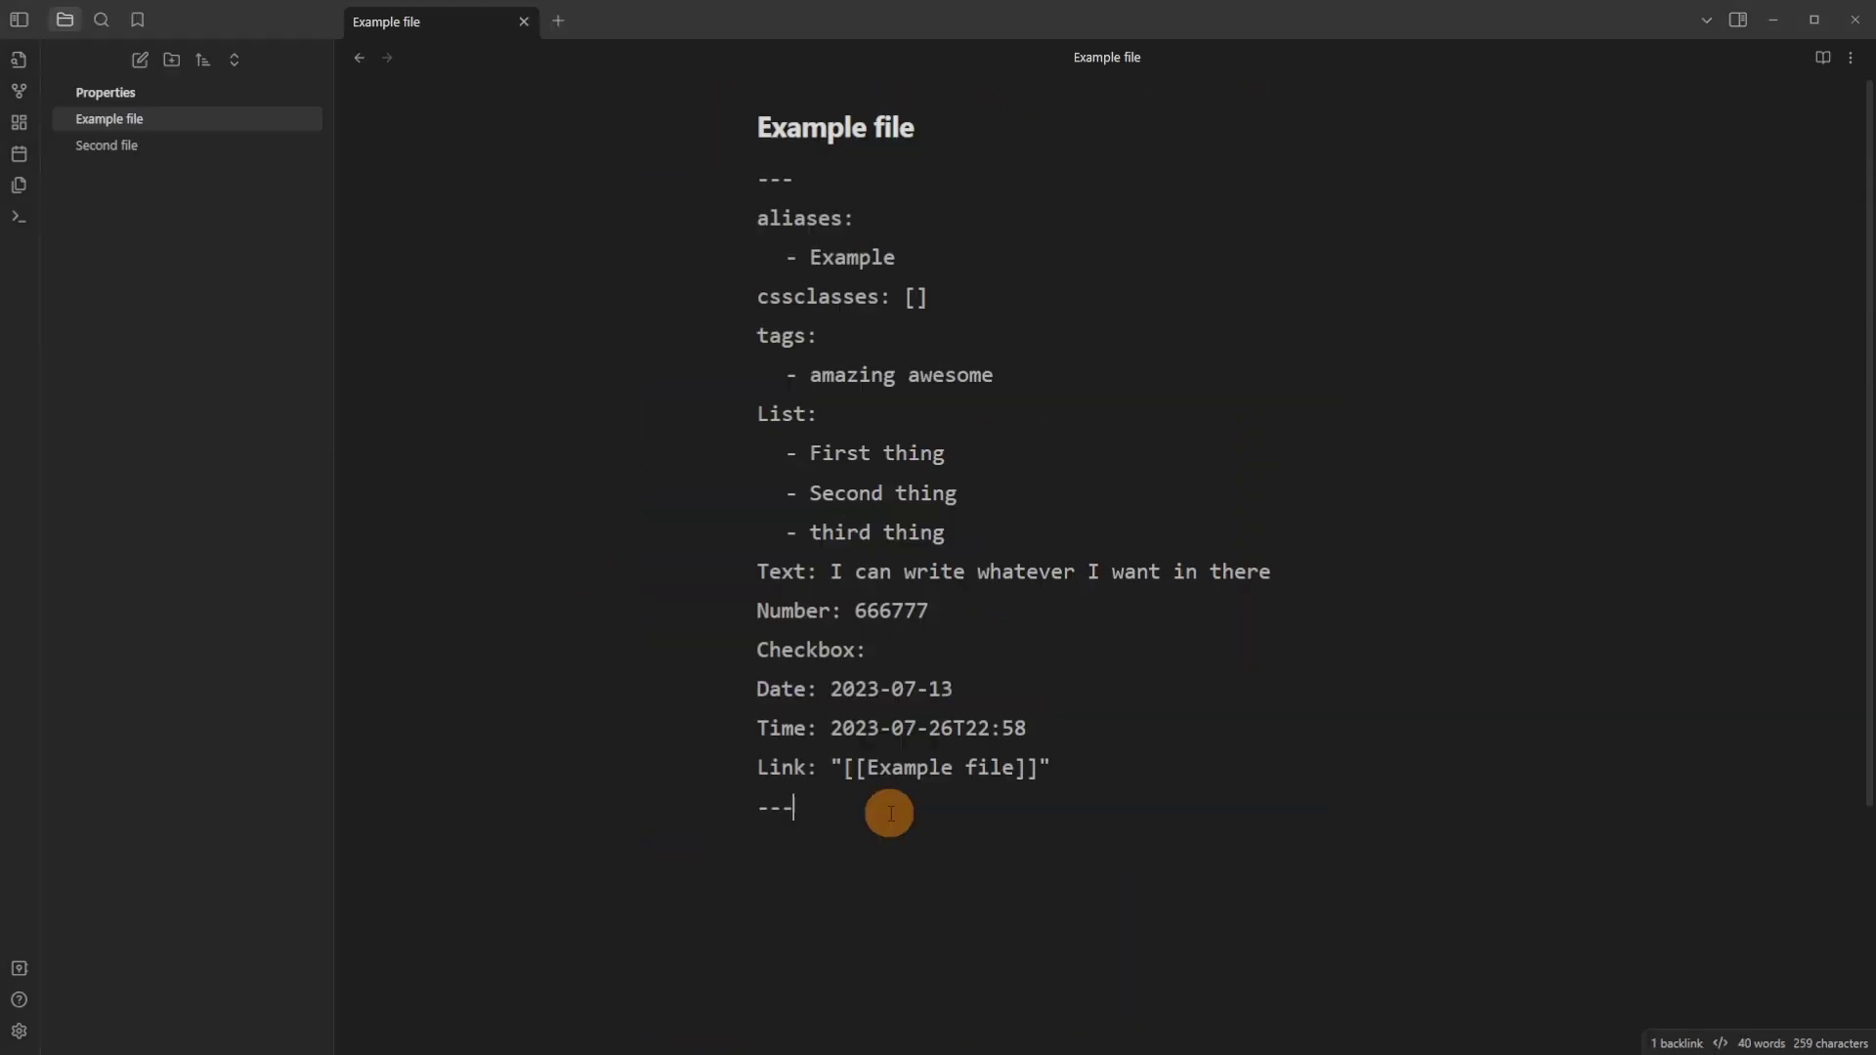
{"action": "left_click_drag", "start_coordinate": [872, 810], "coordinate": [724, 172]}
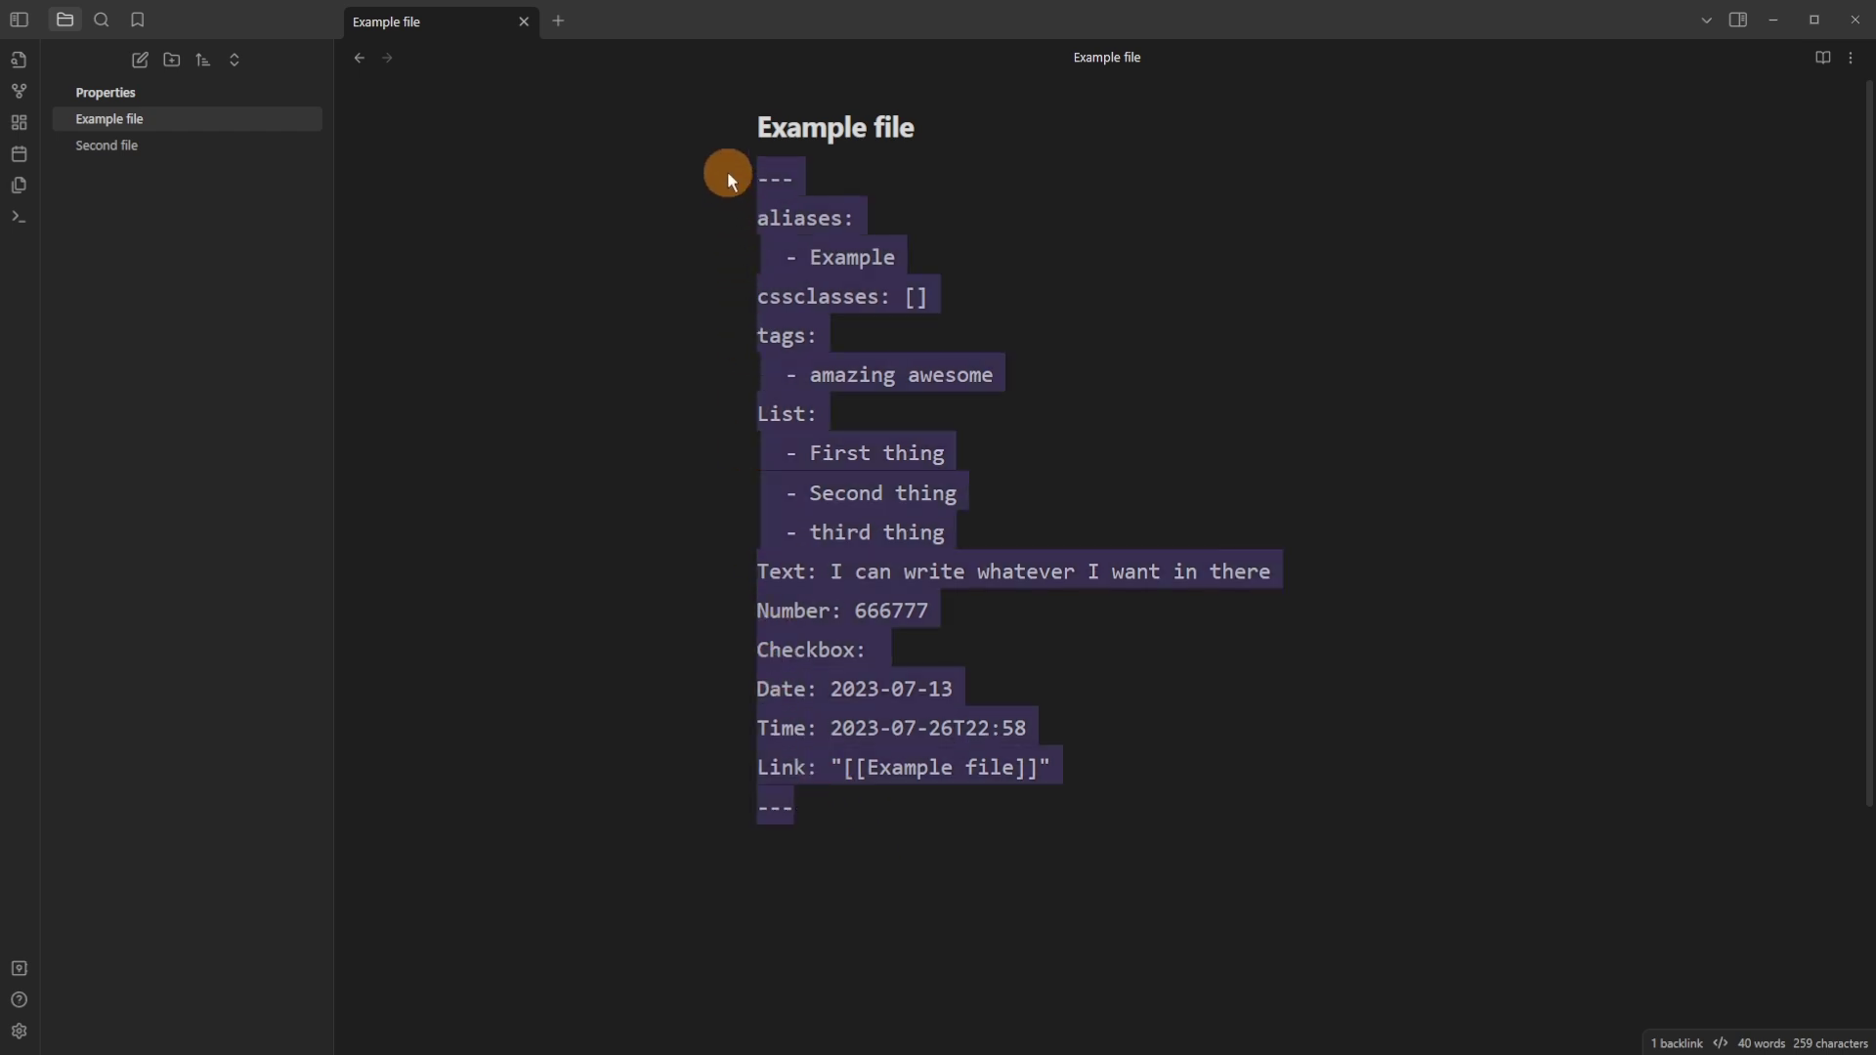
{"action": "left_click", "coordinate": [1000, 335]}
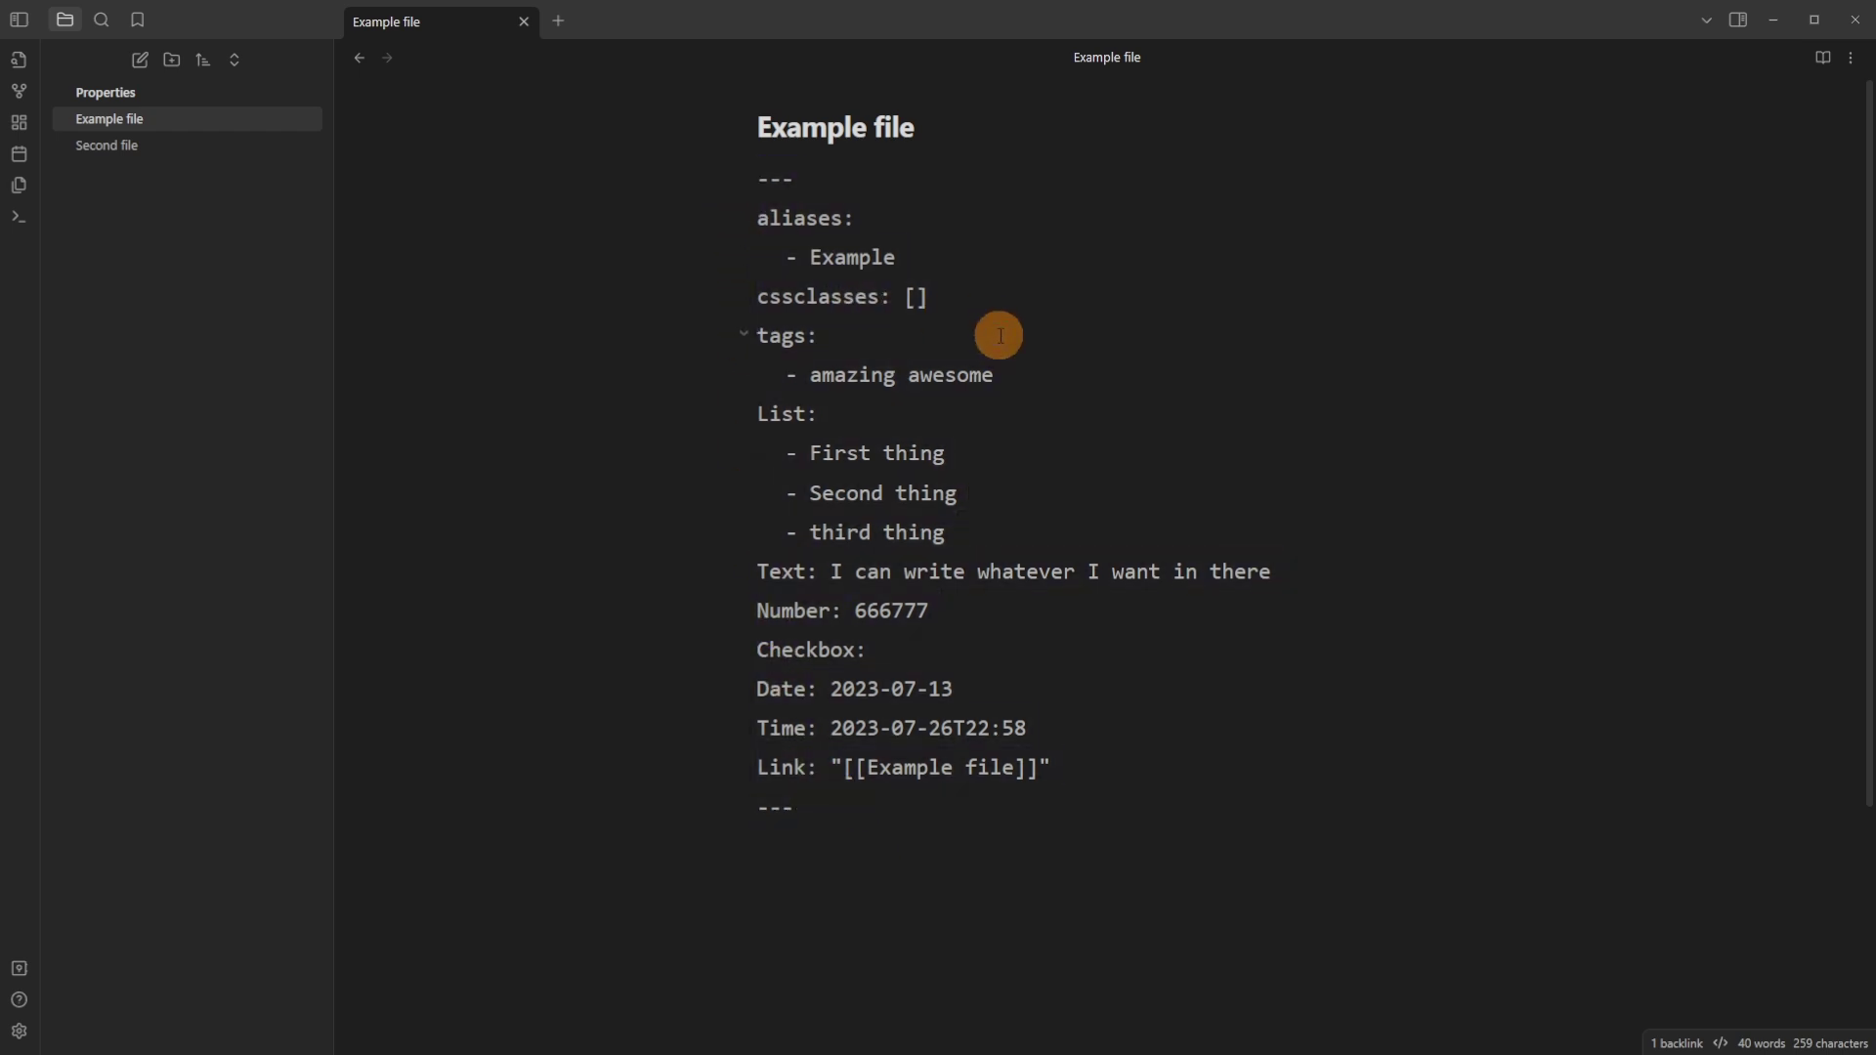
{"action": "left_click", "coordinate": [960, 493]}
{"action": "left_click", "coordinate": [920, 205]}
{"action": "left_click", "coordinate": [1035, 596]}
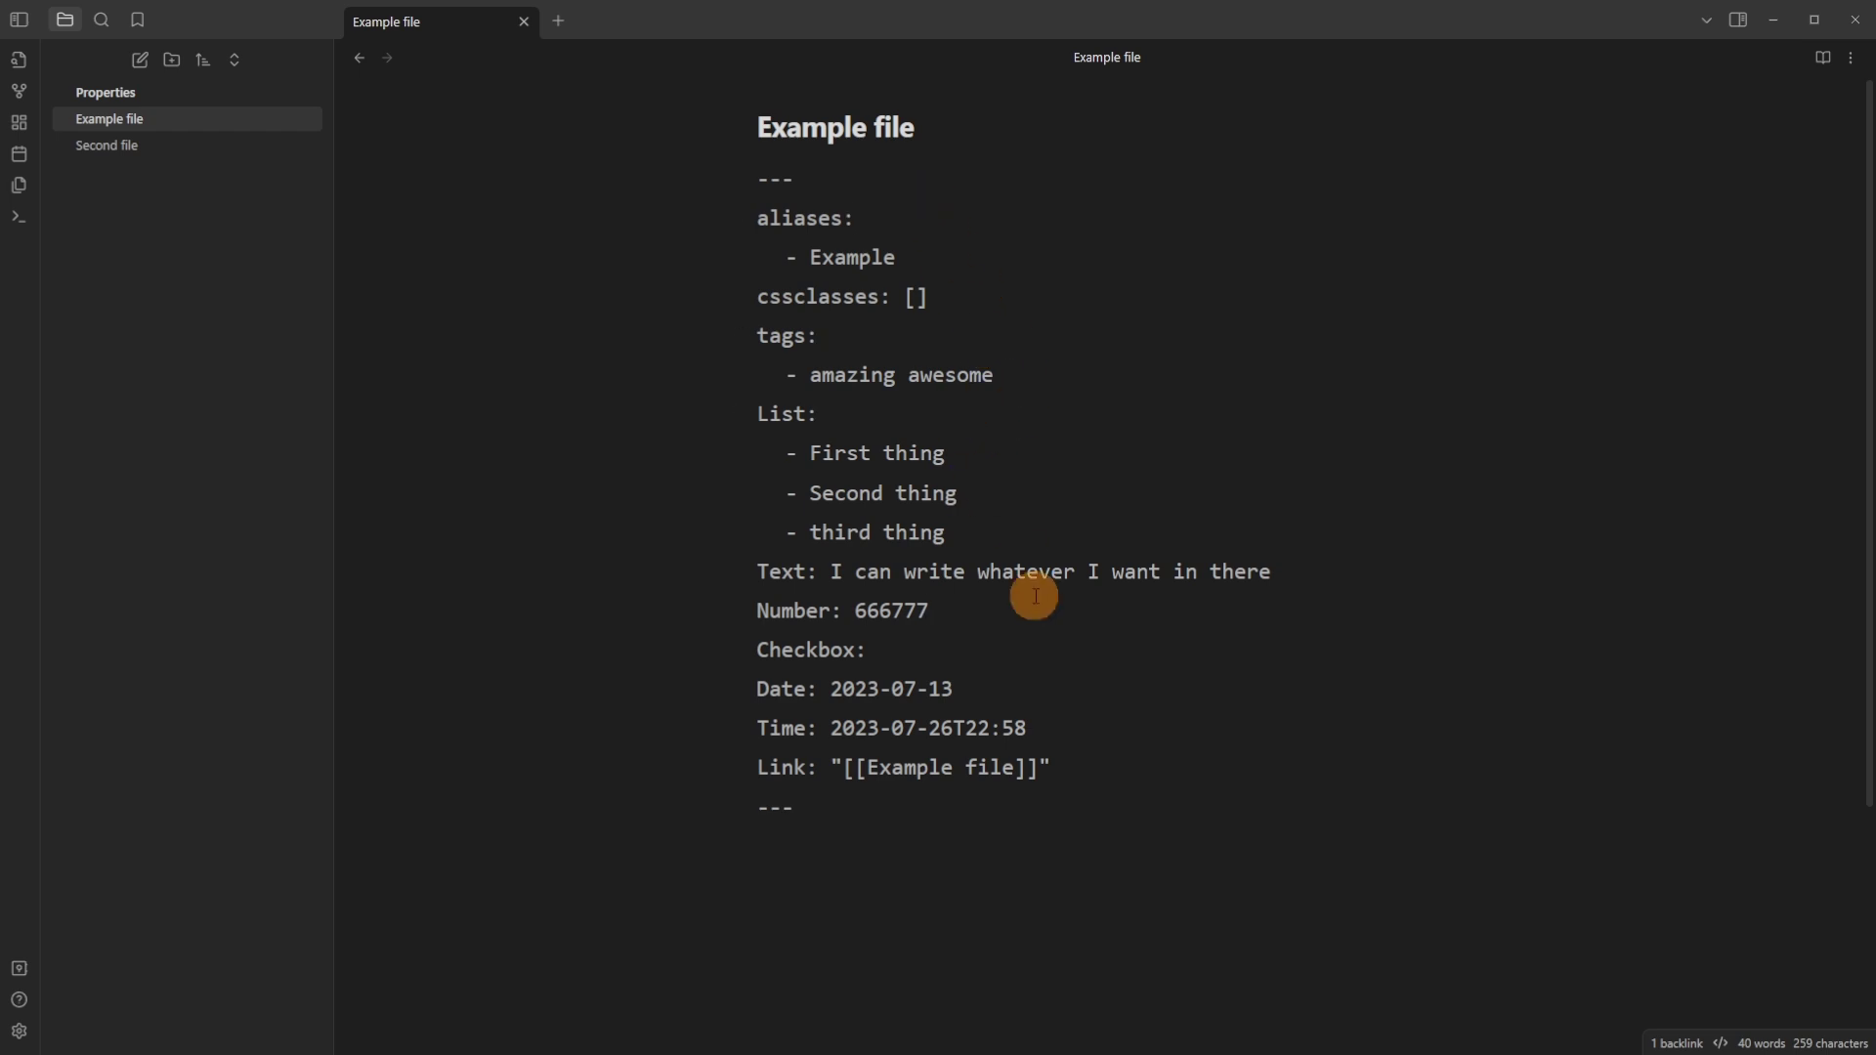
{"action": "left_click", "coordinate": [1851, 58]}
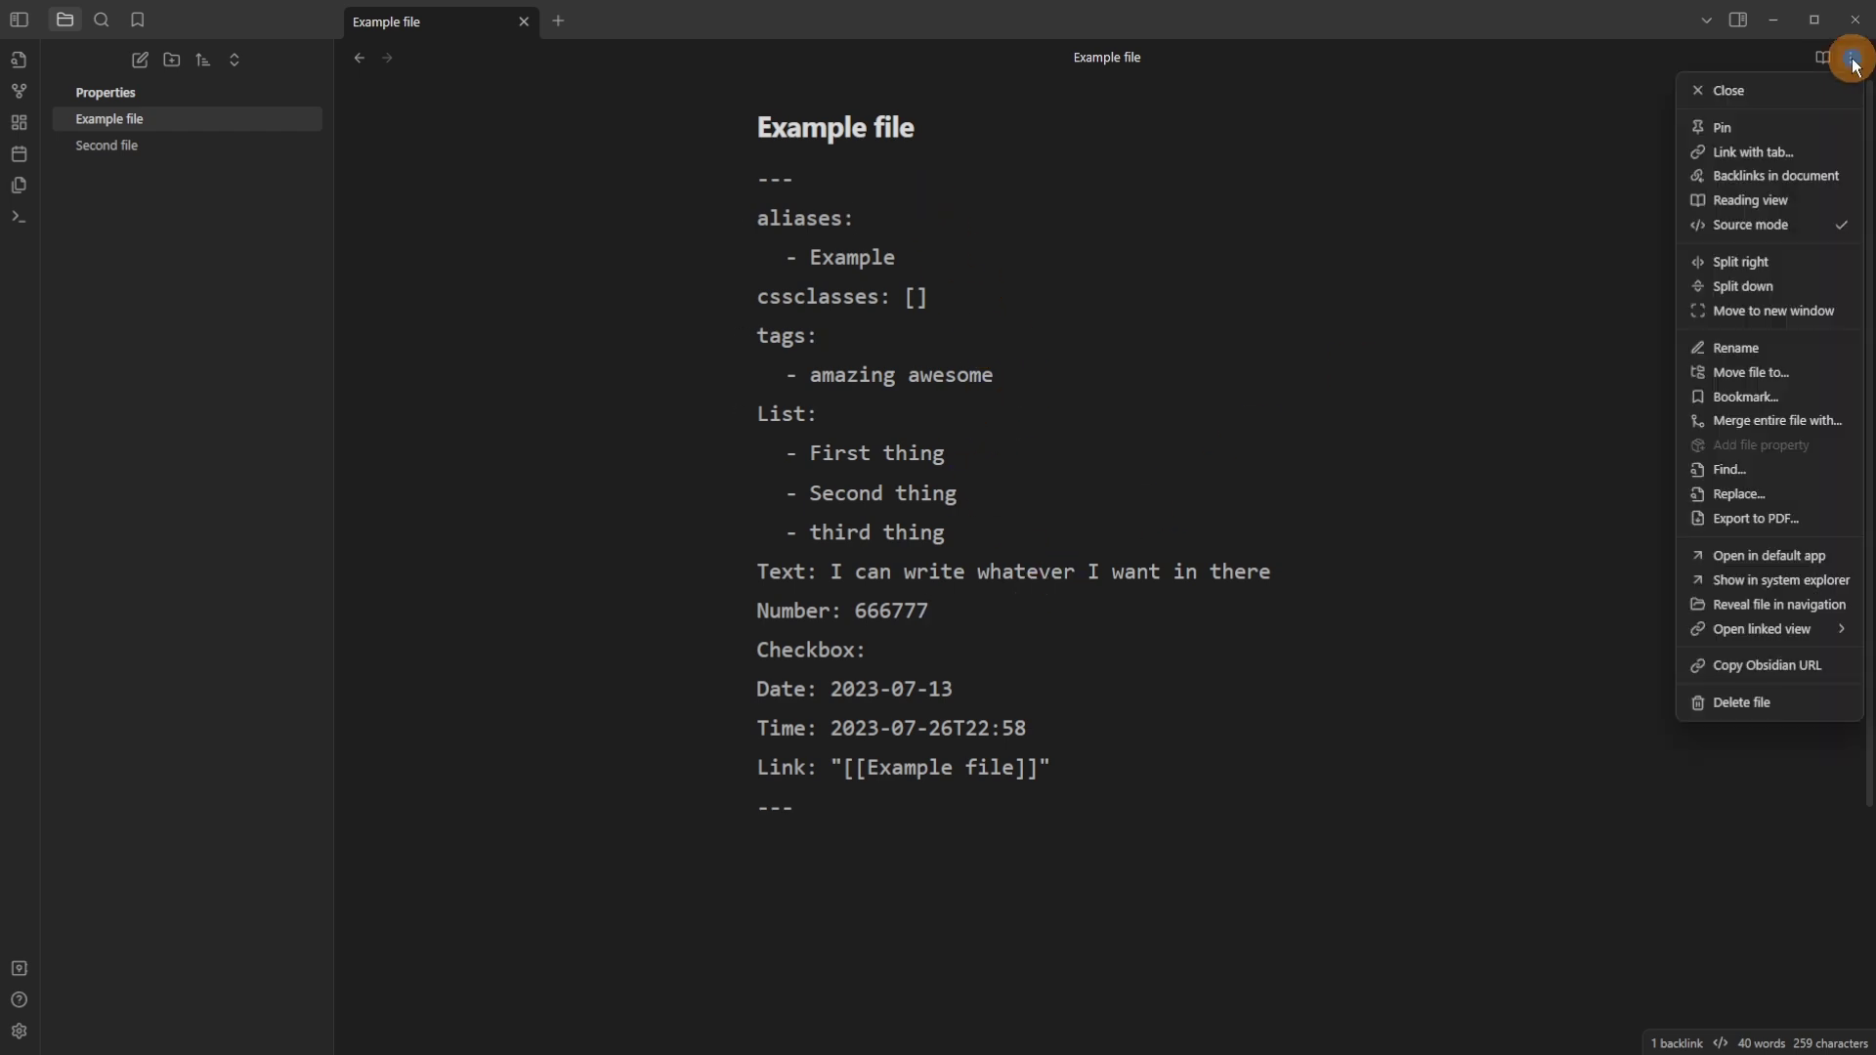
Turn off Source mode so the frontmatter renders as Properties, and open the aliases property's menu.
{"action": "left_click", "coordinate": [1753, 225]}
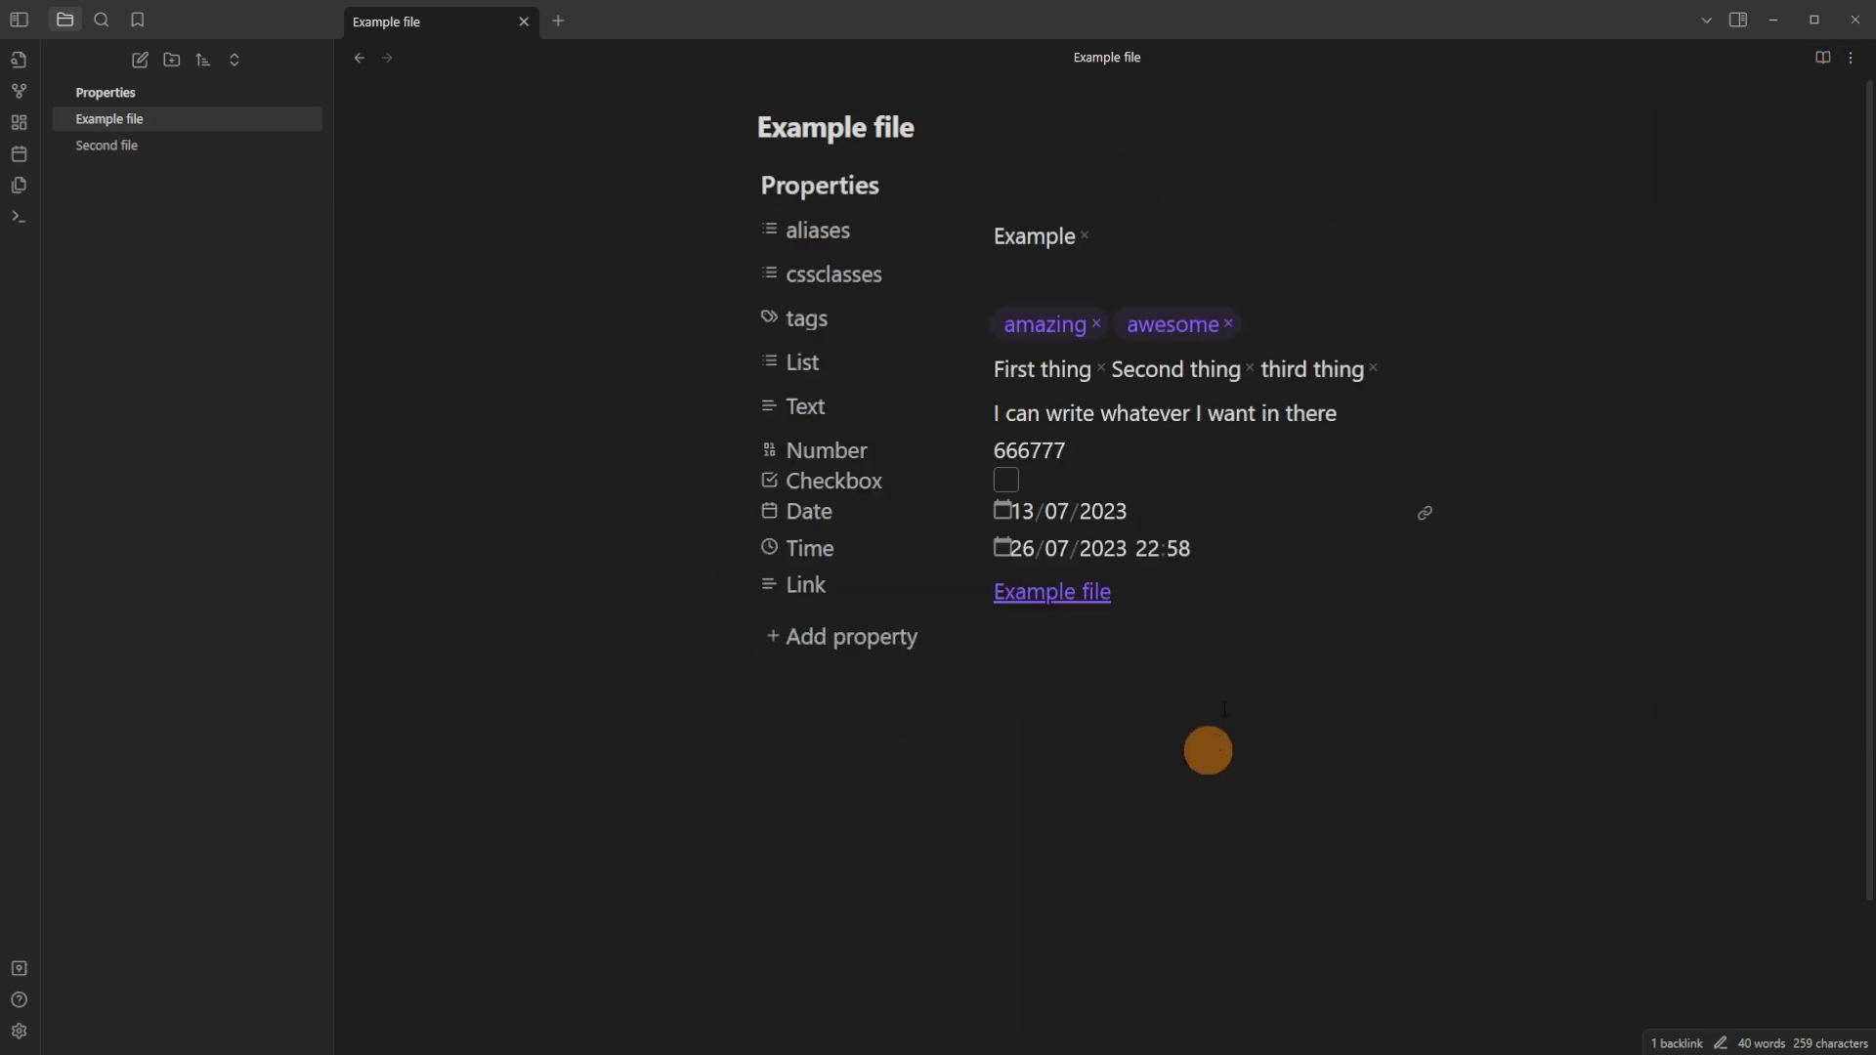
{"action": "mouse_move", "coordinate": [772, 237]}
{"action": "left_mouse_down"}
{"action": "mouse_move", "coordinate": [753, 524]}
{"action": "mouse_move", "coordinate": [749, 230]}
{"action": "left_mouse_up"}
{"action": "left_click", "coordinate": [770, 228]}
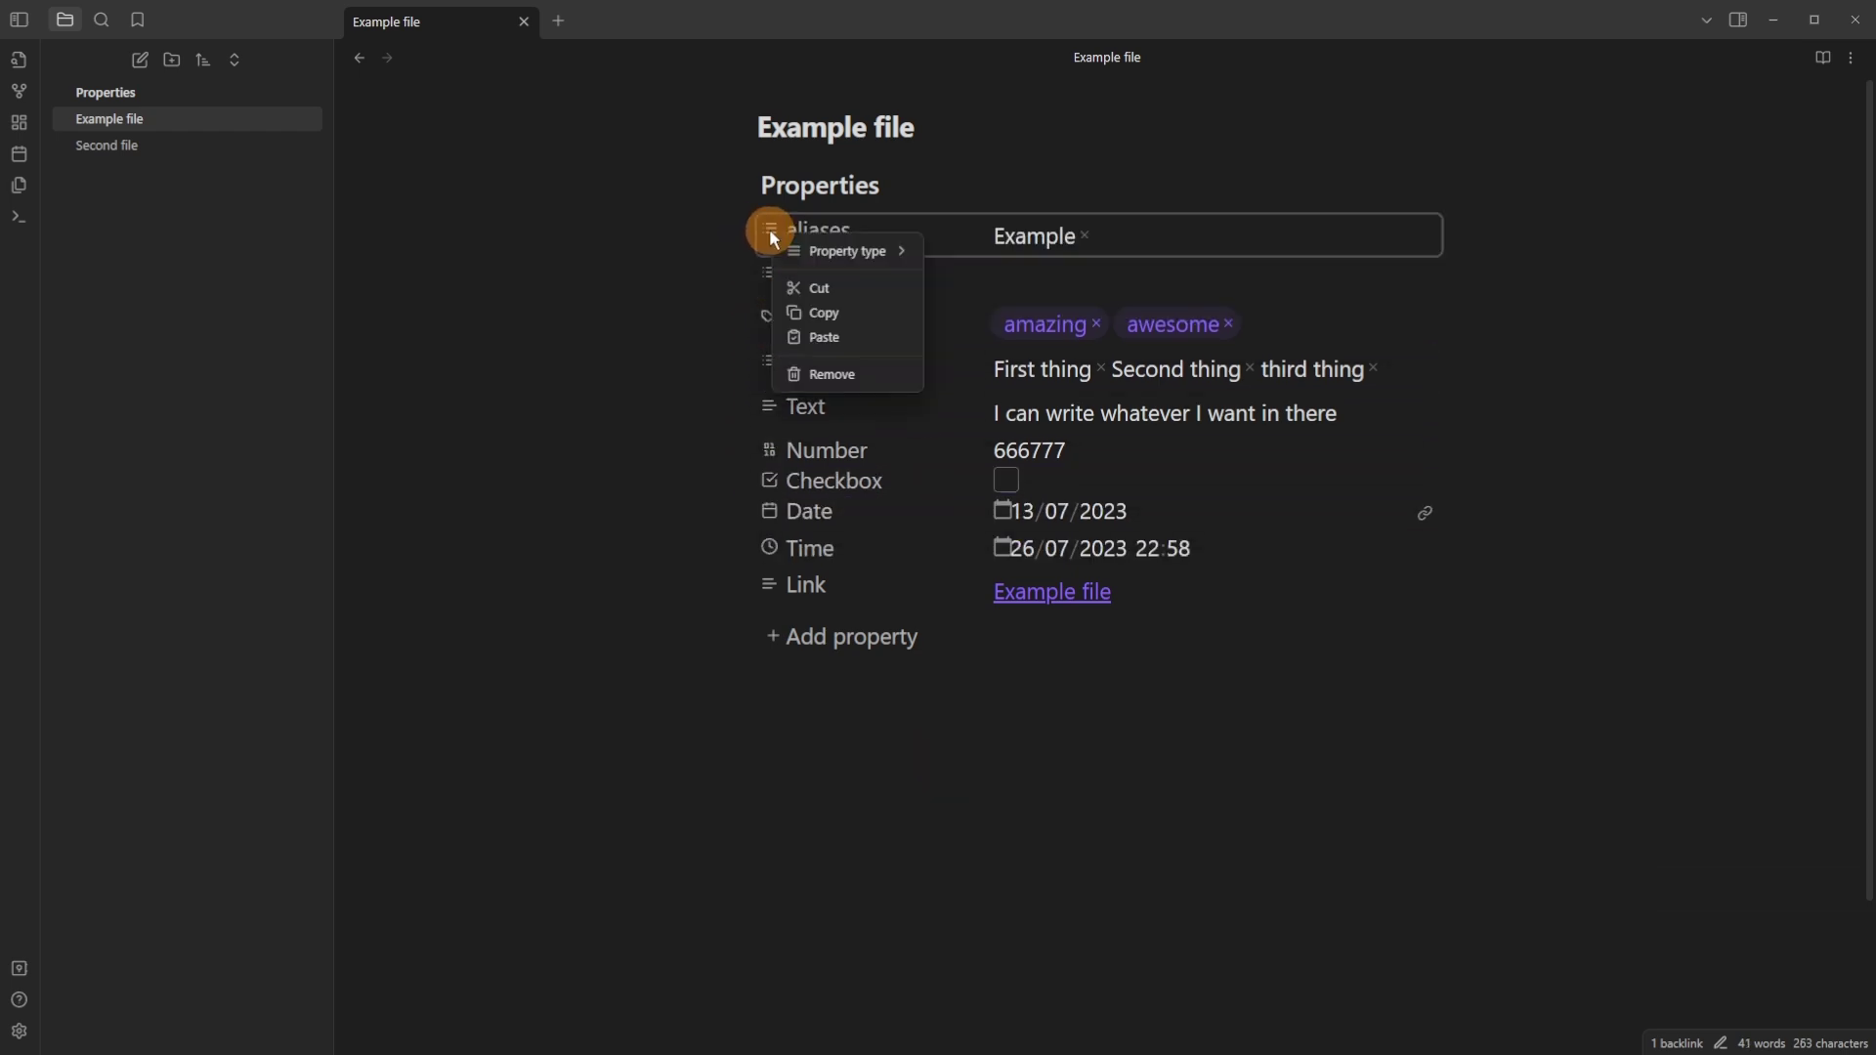
{"action": "mouse_move", "coordinate": [805, 248]}
Drag the aliases row down over cssclasses and view the List property's type options.
{"action": "left_click_drag", "start_coordinate": [760, 227], "coordinate": [777, 317]}
{"action": "left_click", "coordinate": [776, 317]}
{"action": "mouse_move", "coordinate": [841, 338]}
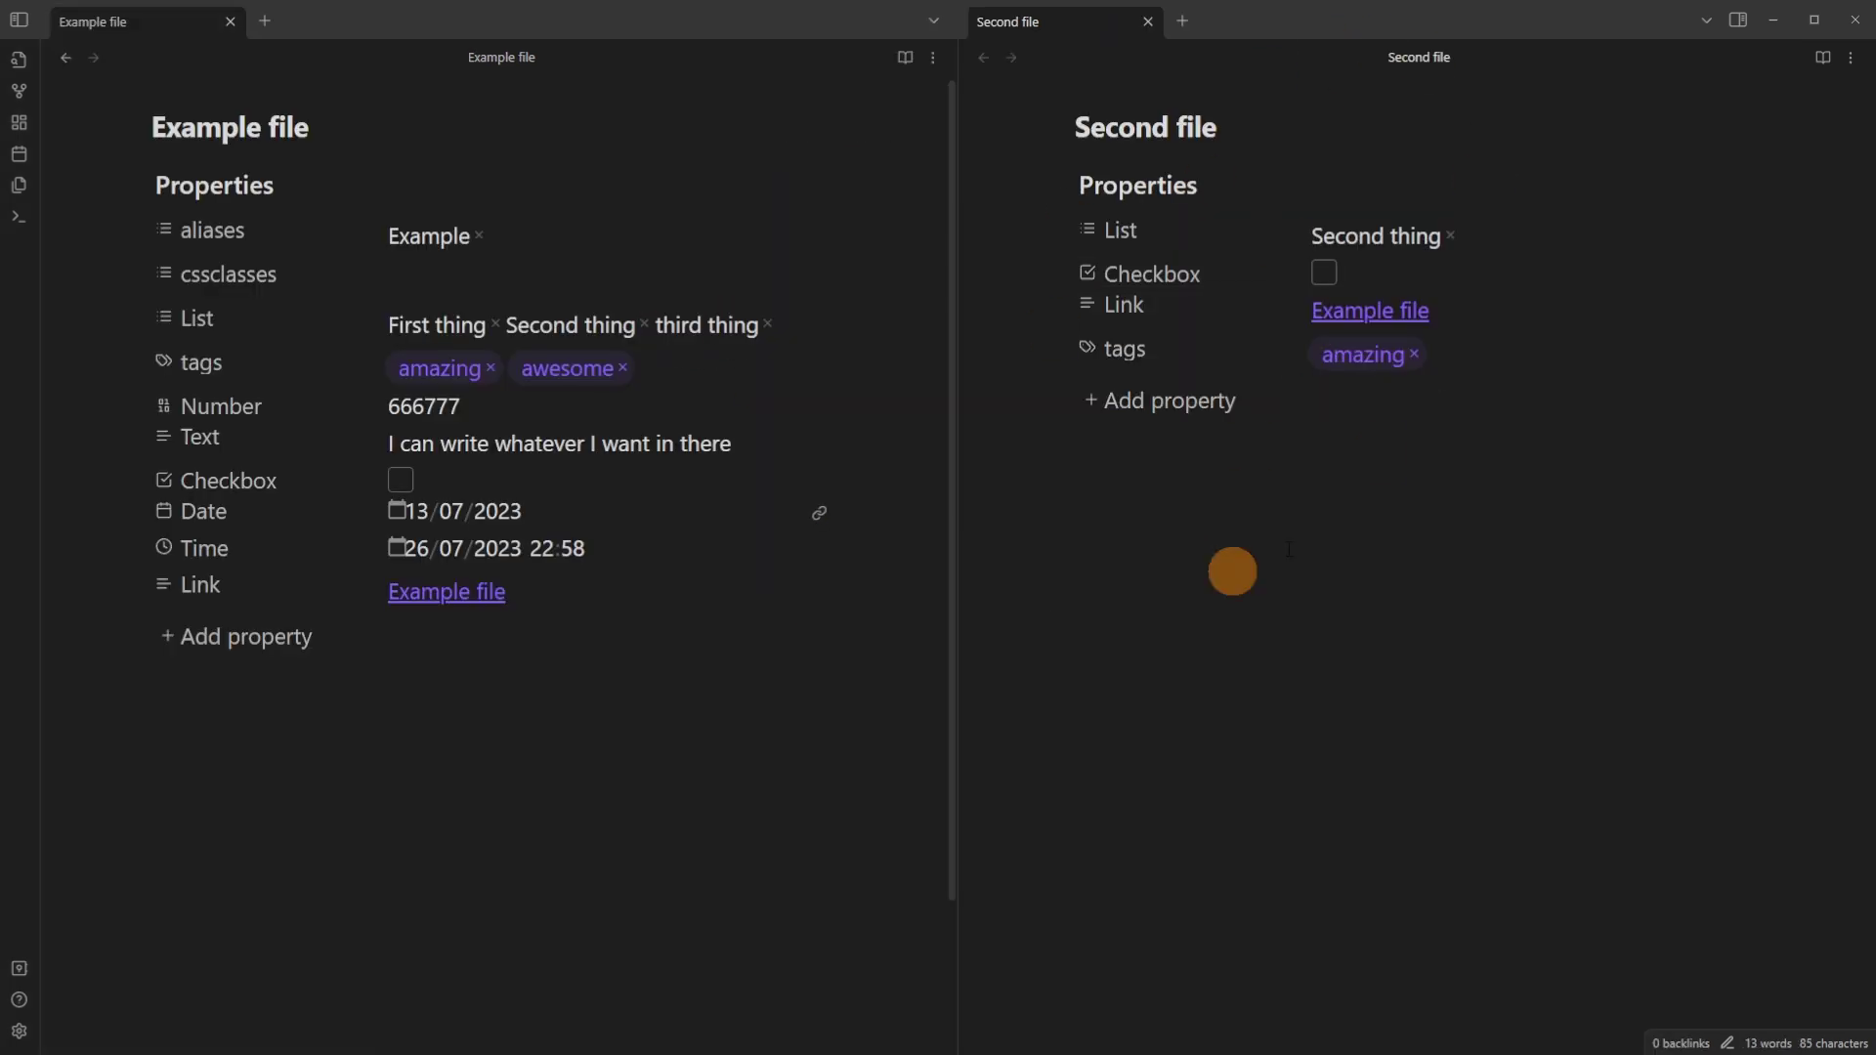
Copy all of Example file's property rows and paste them into Second file.
{"action": "left_click_drag", "start_coordinate": [167, 235], "coordinate": [167, 254]}
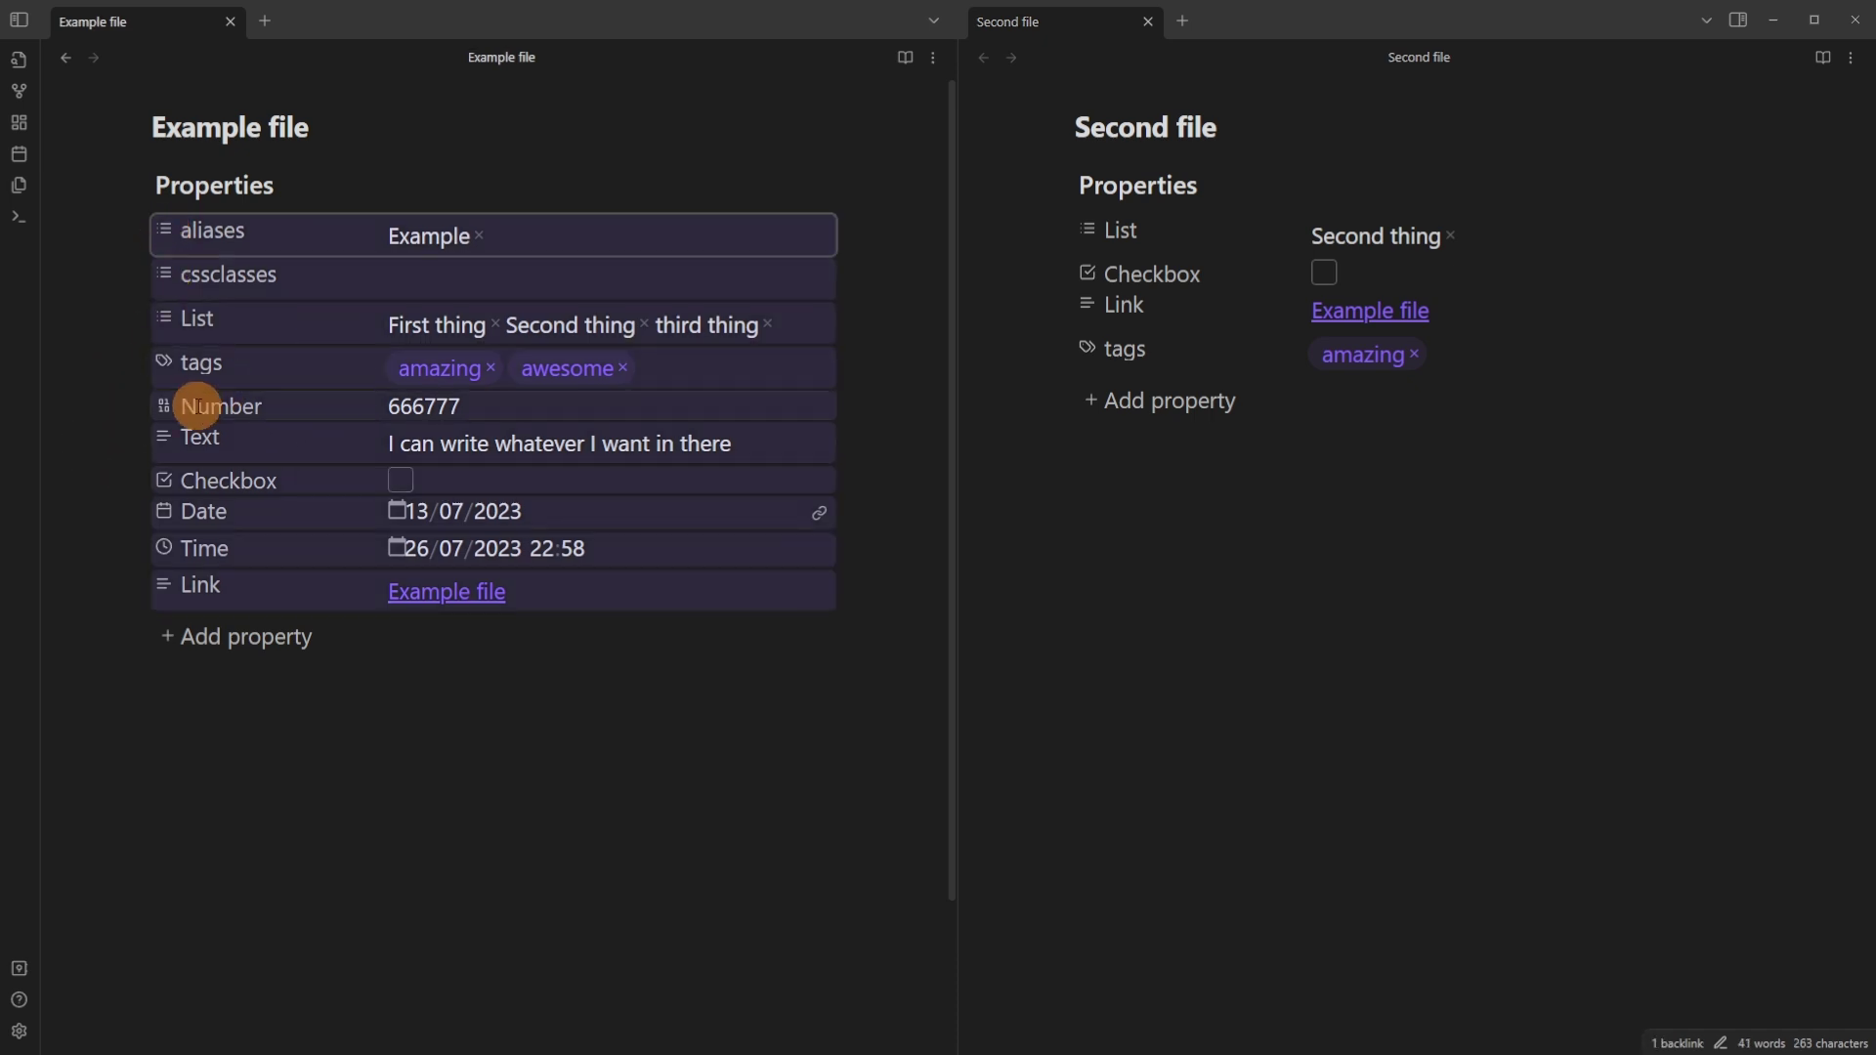
{"action": "left_click", "coordinate": [1194, 517]}
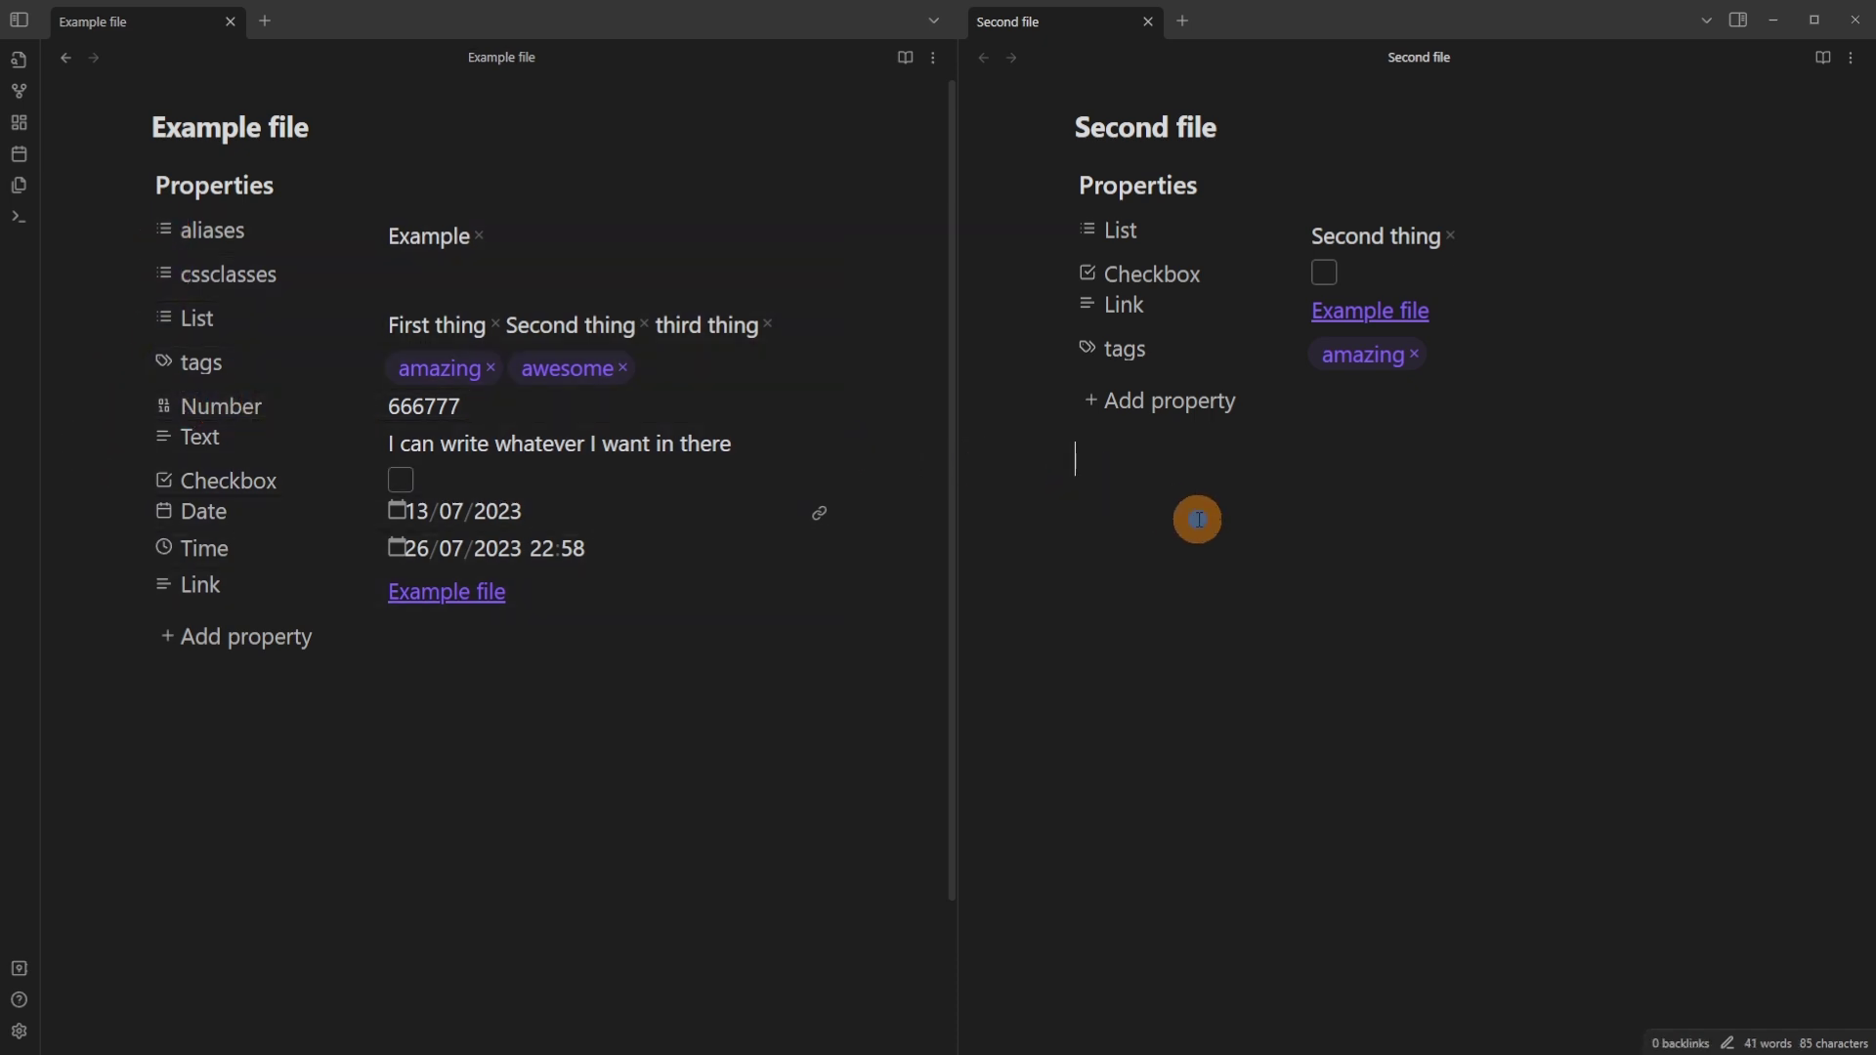
{"action": "key", "text": "ctrl+v"}
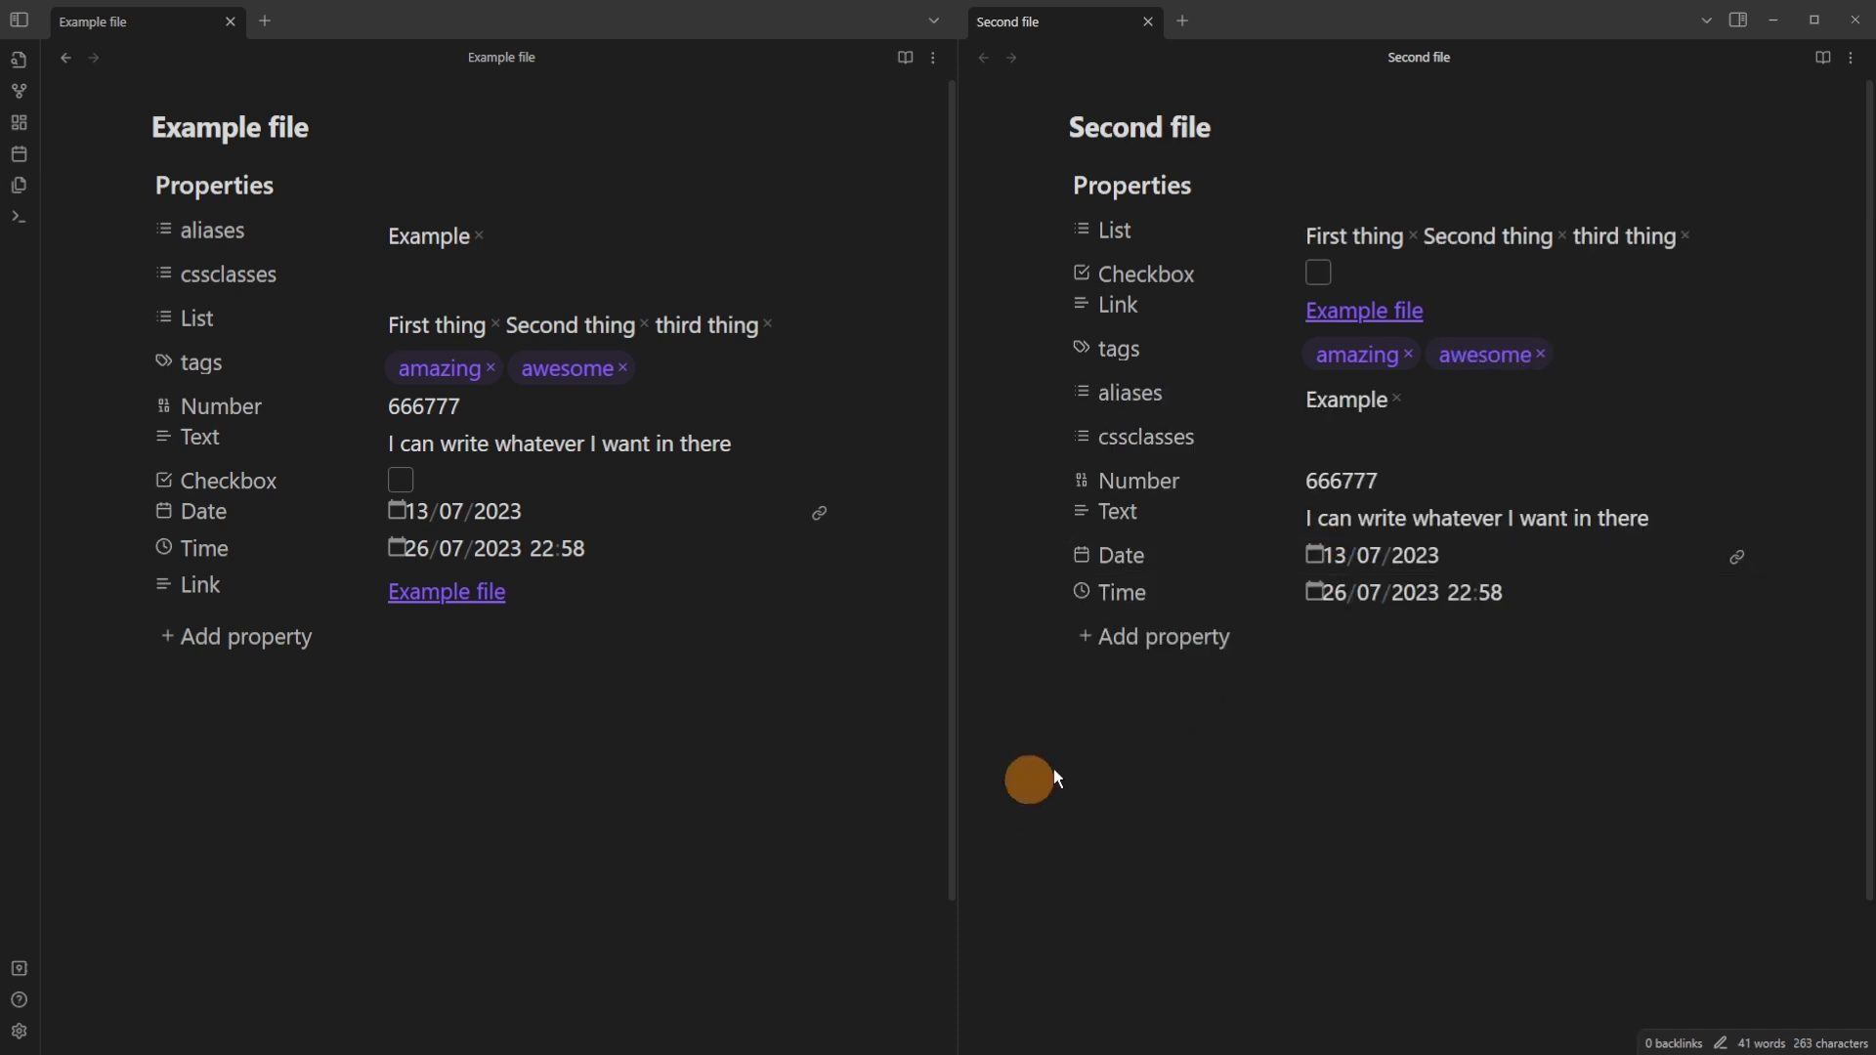
{"action": "left_click", "coordinate": [1467, 690]}
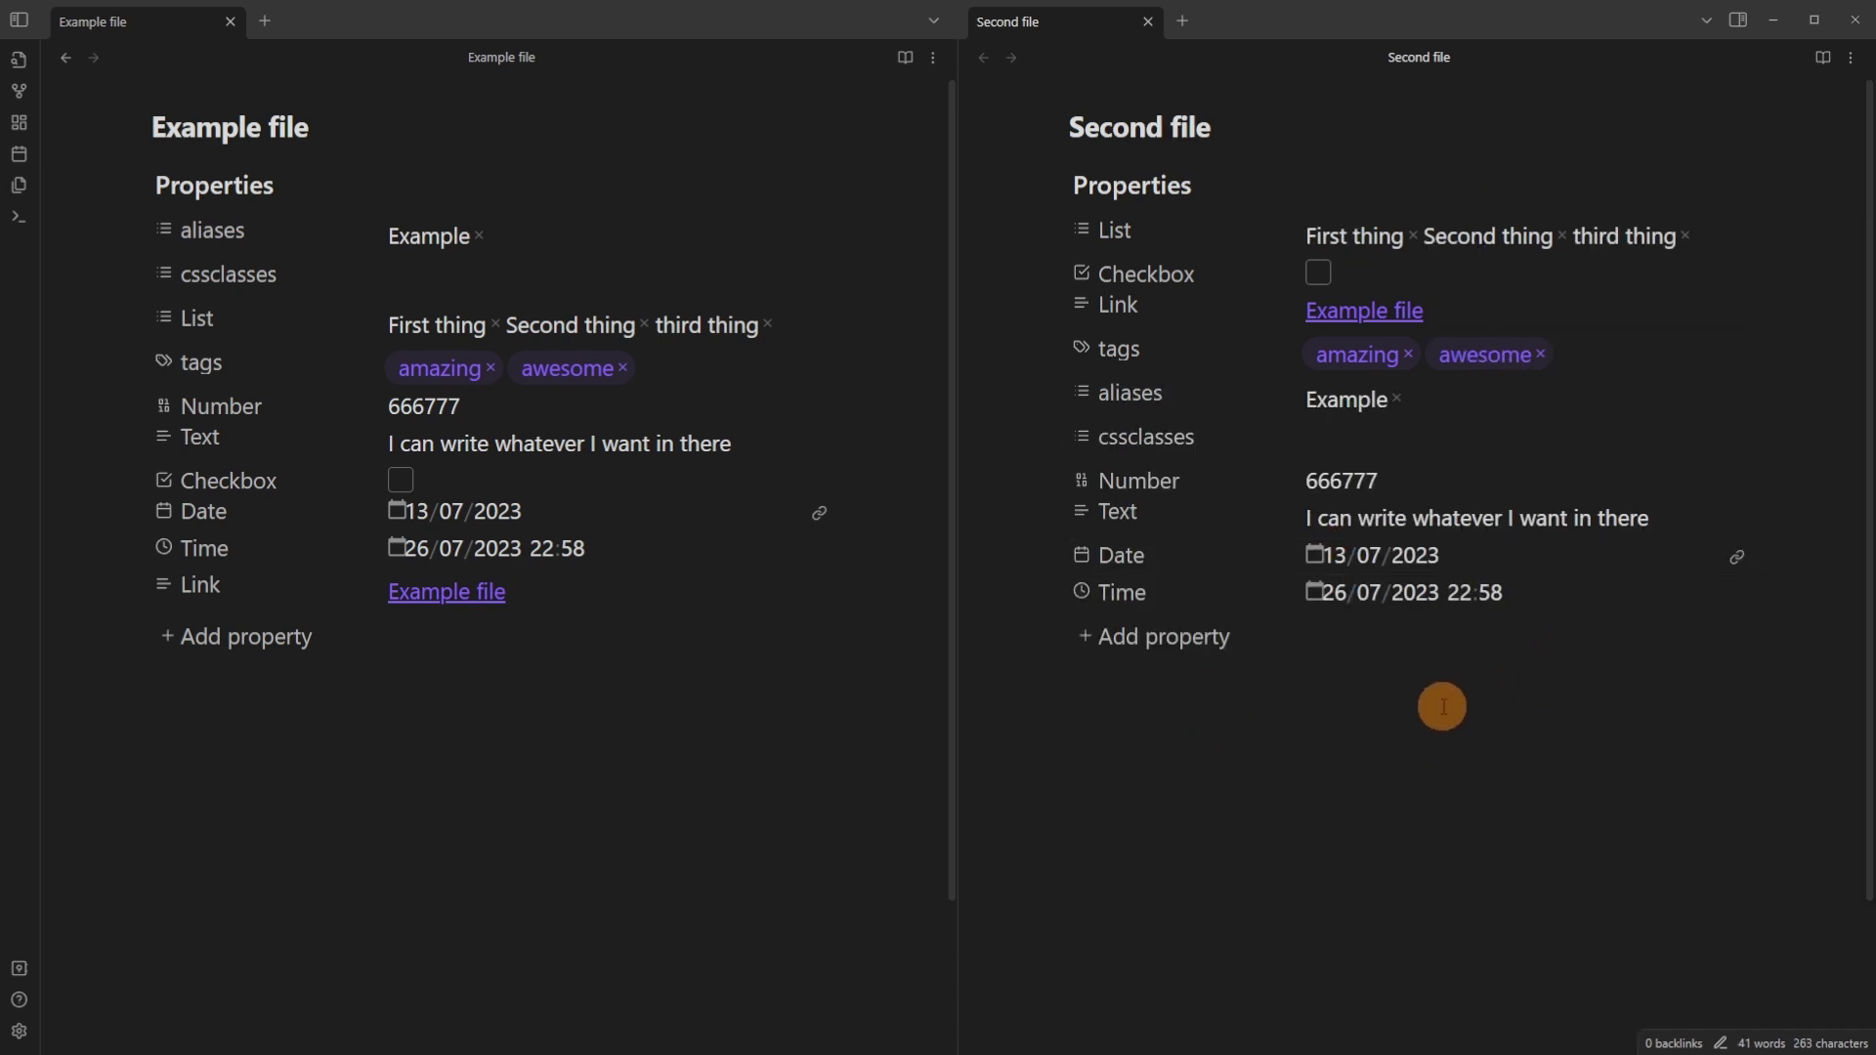
{"action": "key", "text": "ctrl+comma"}
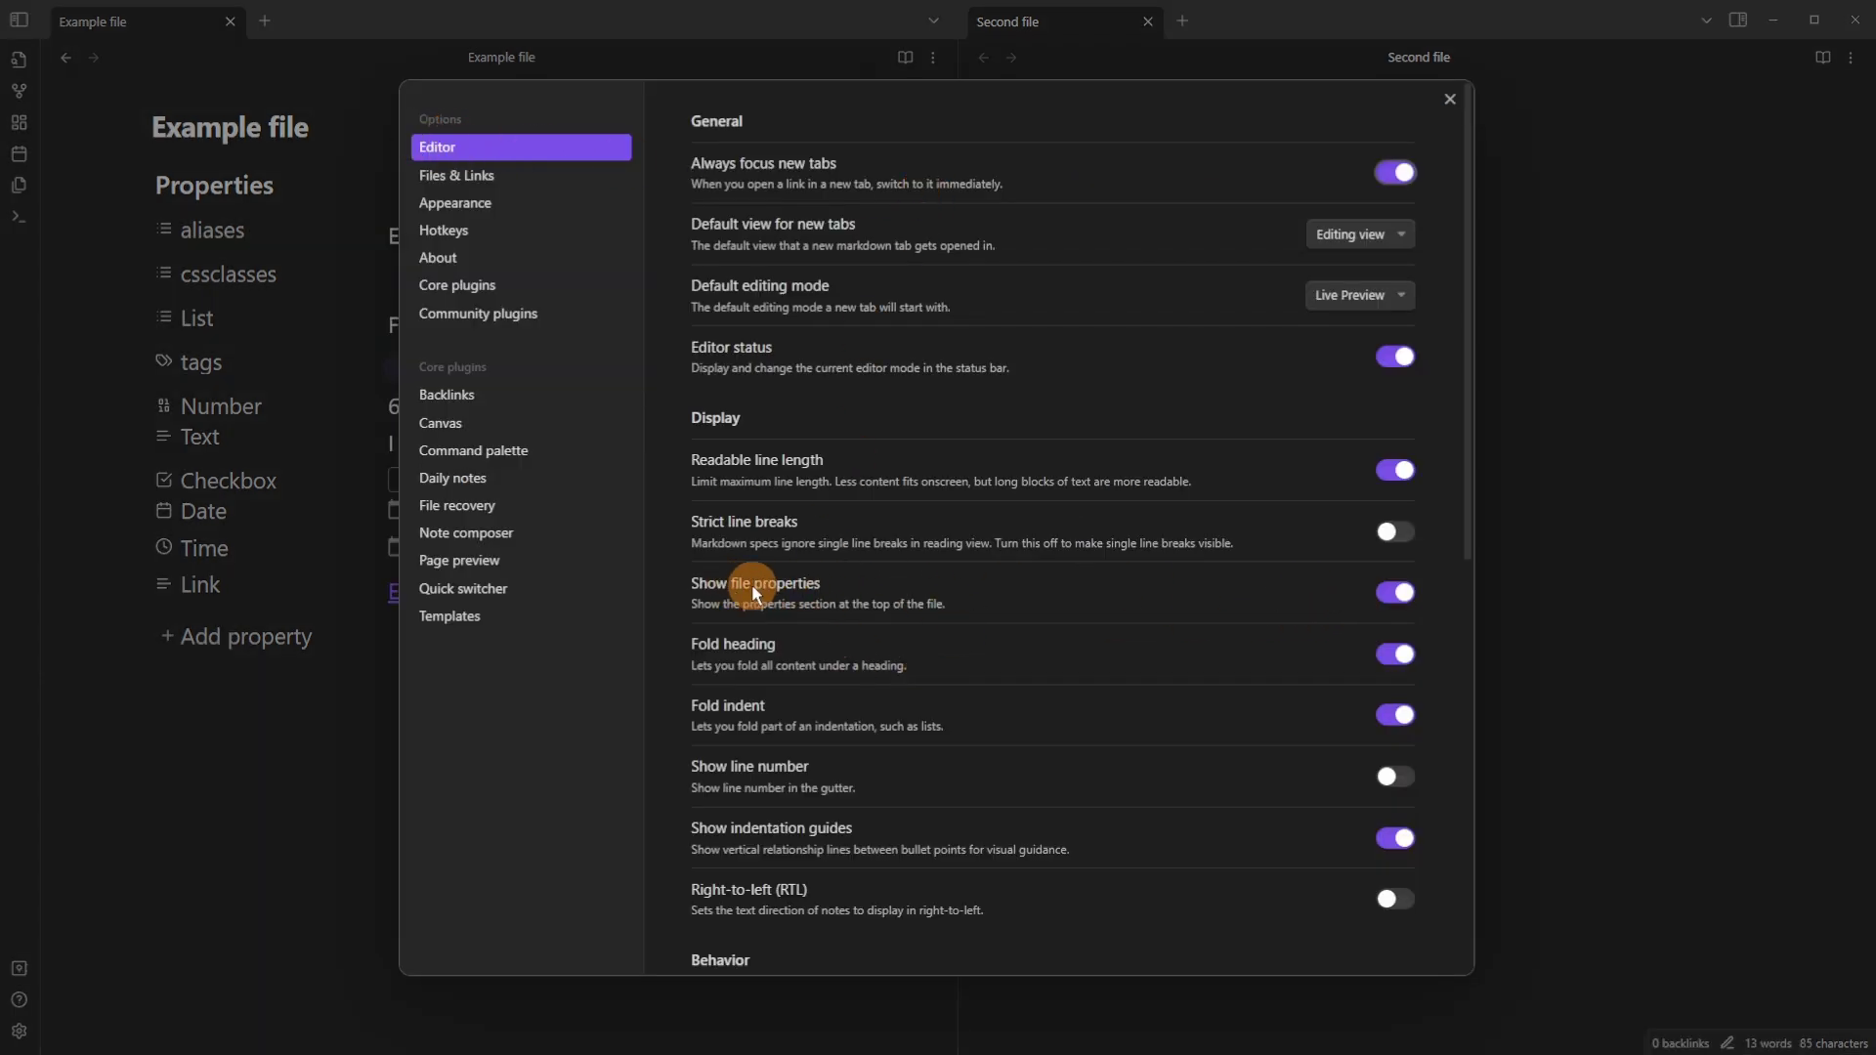
Switch off Show file properties and type 'type things in this file' into Example file's body.
{"action": "left_click", "coordinate": [1393, 594]}
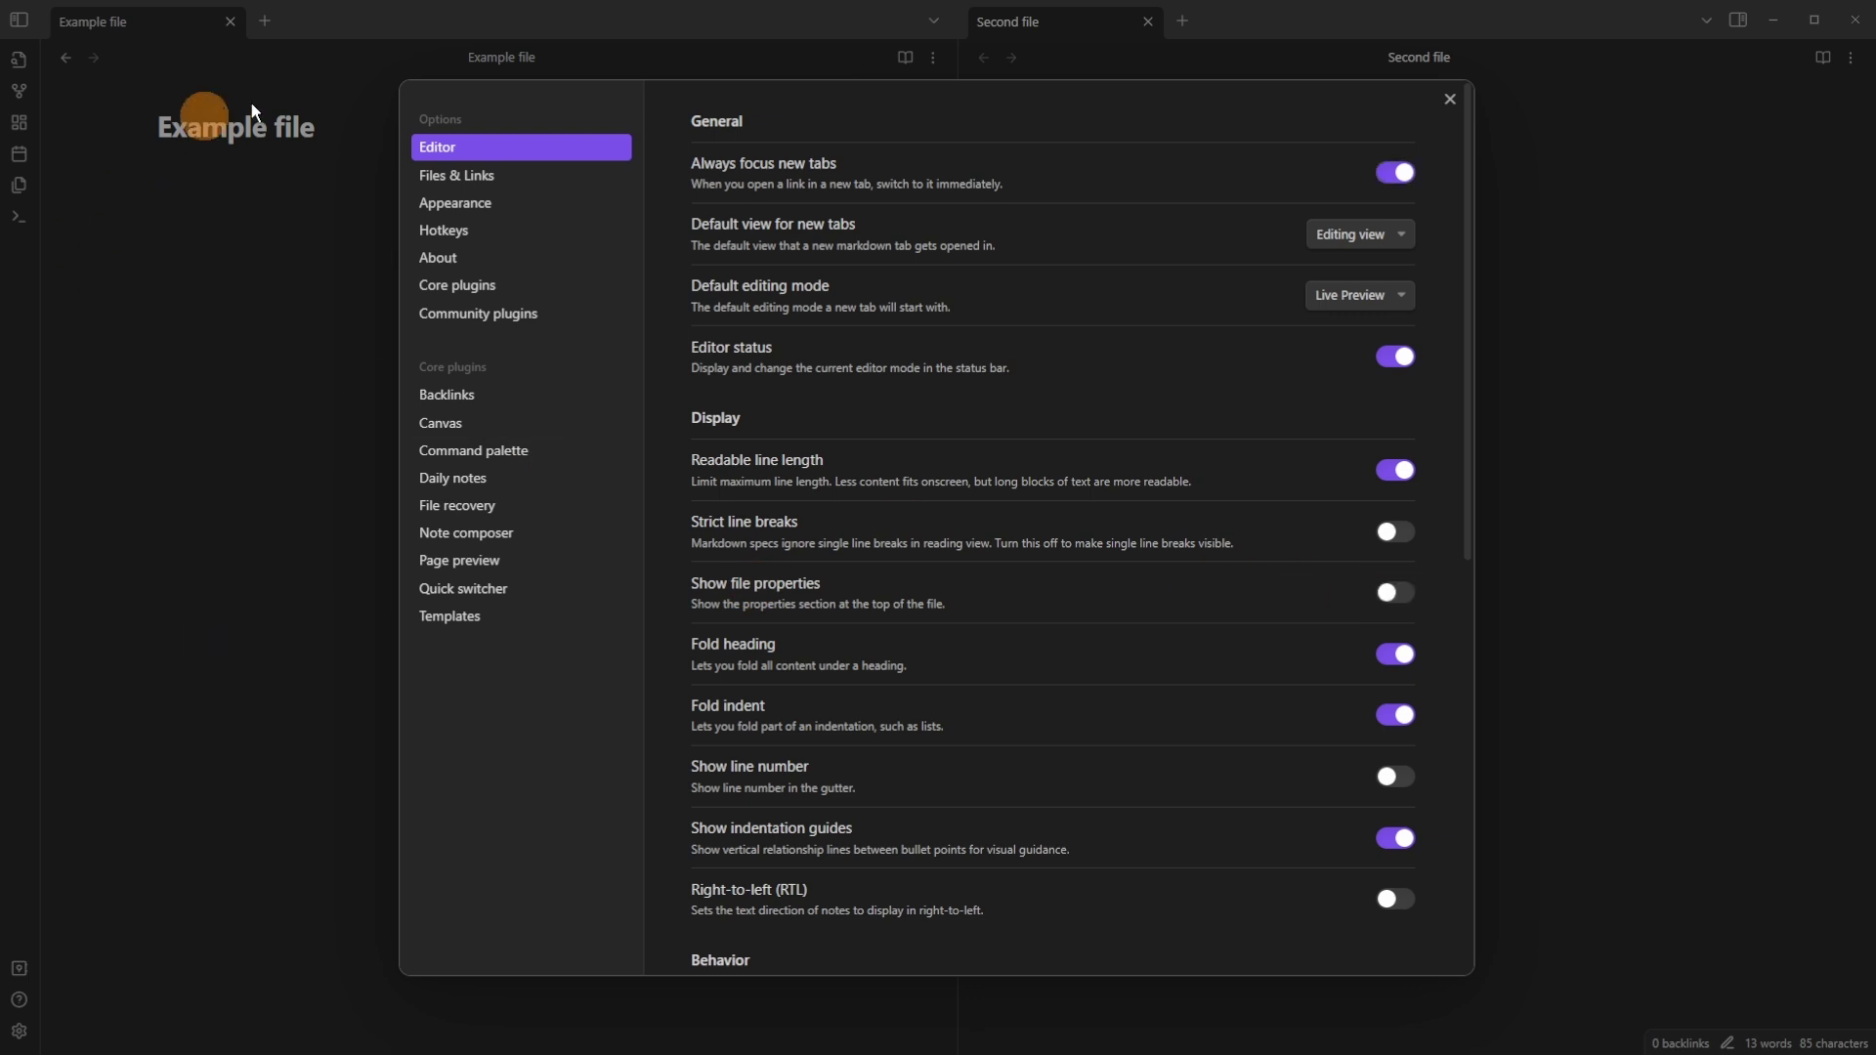
{"action": "left_click", "coordinate": [205, 110]}
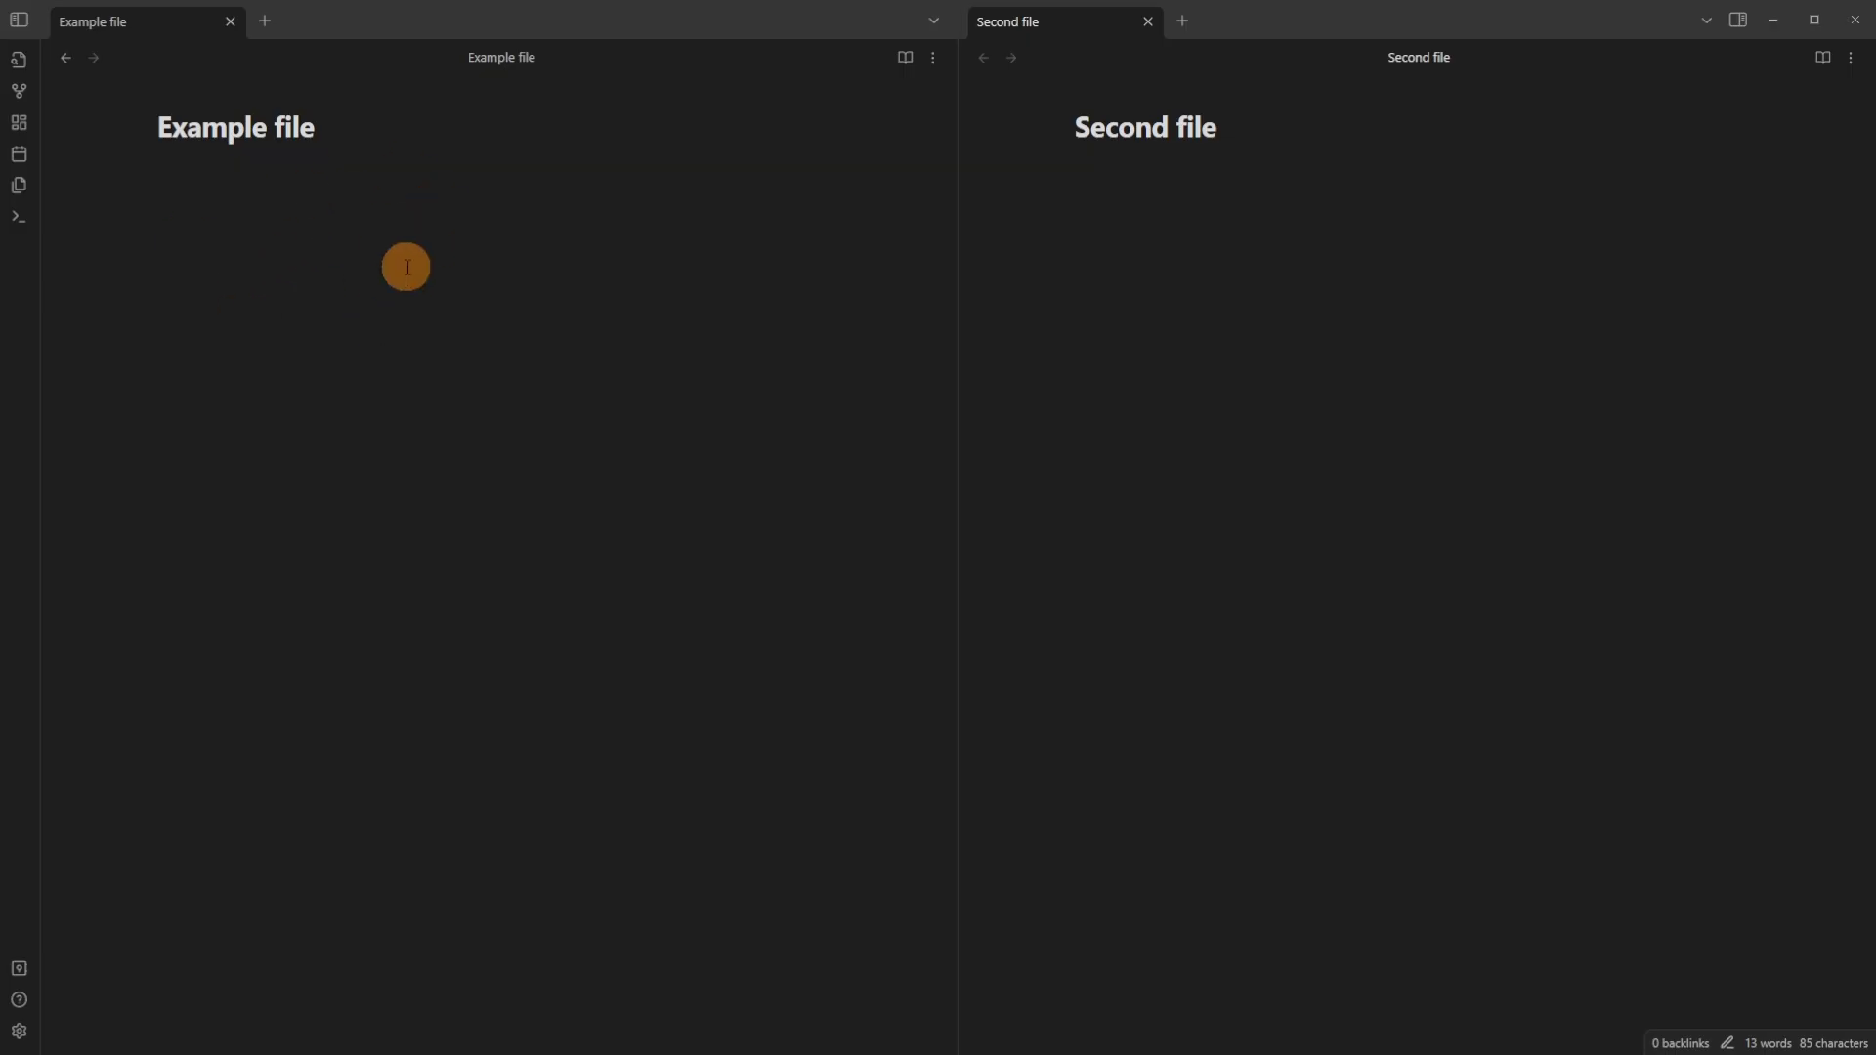
{"action": "left_click", "coordinate": [381, 242]}
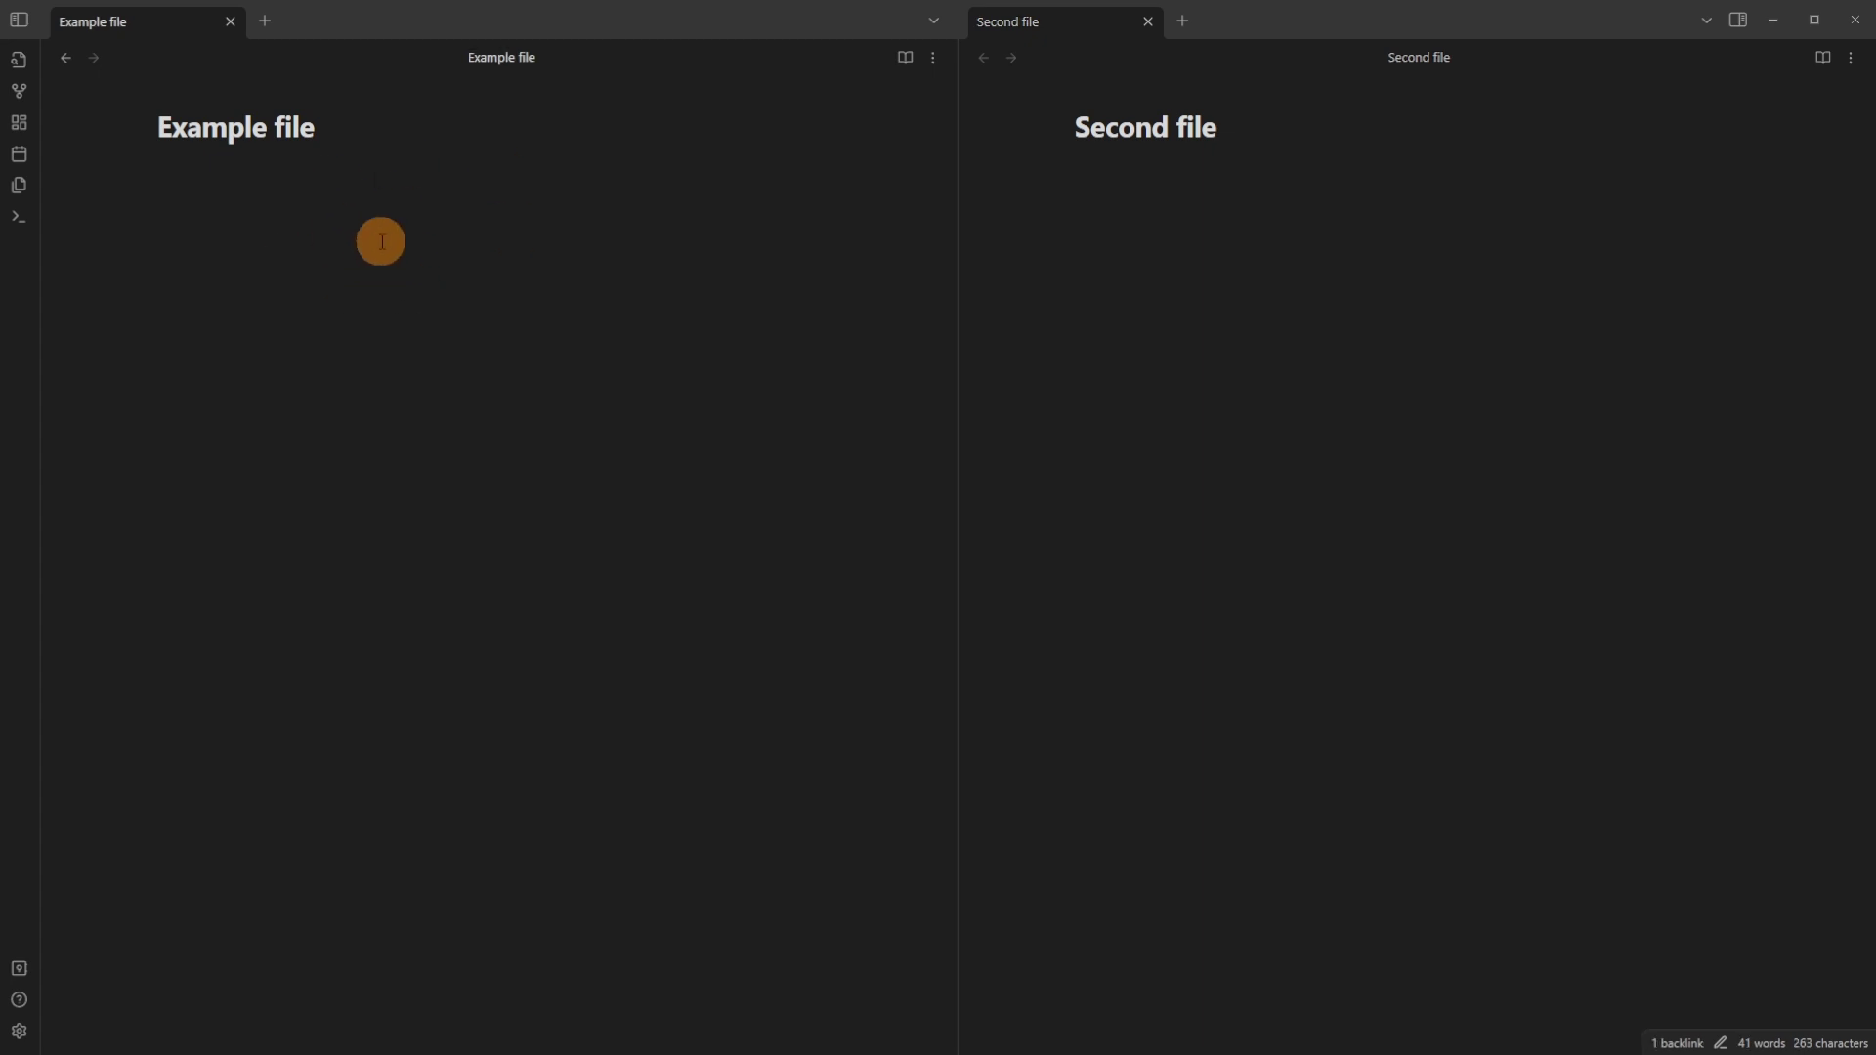
{"action": "type", "text": "type things in this file"}
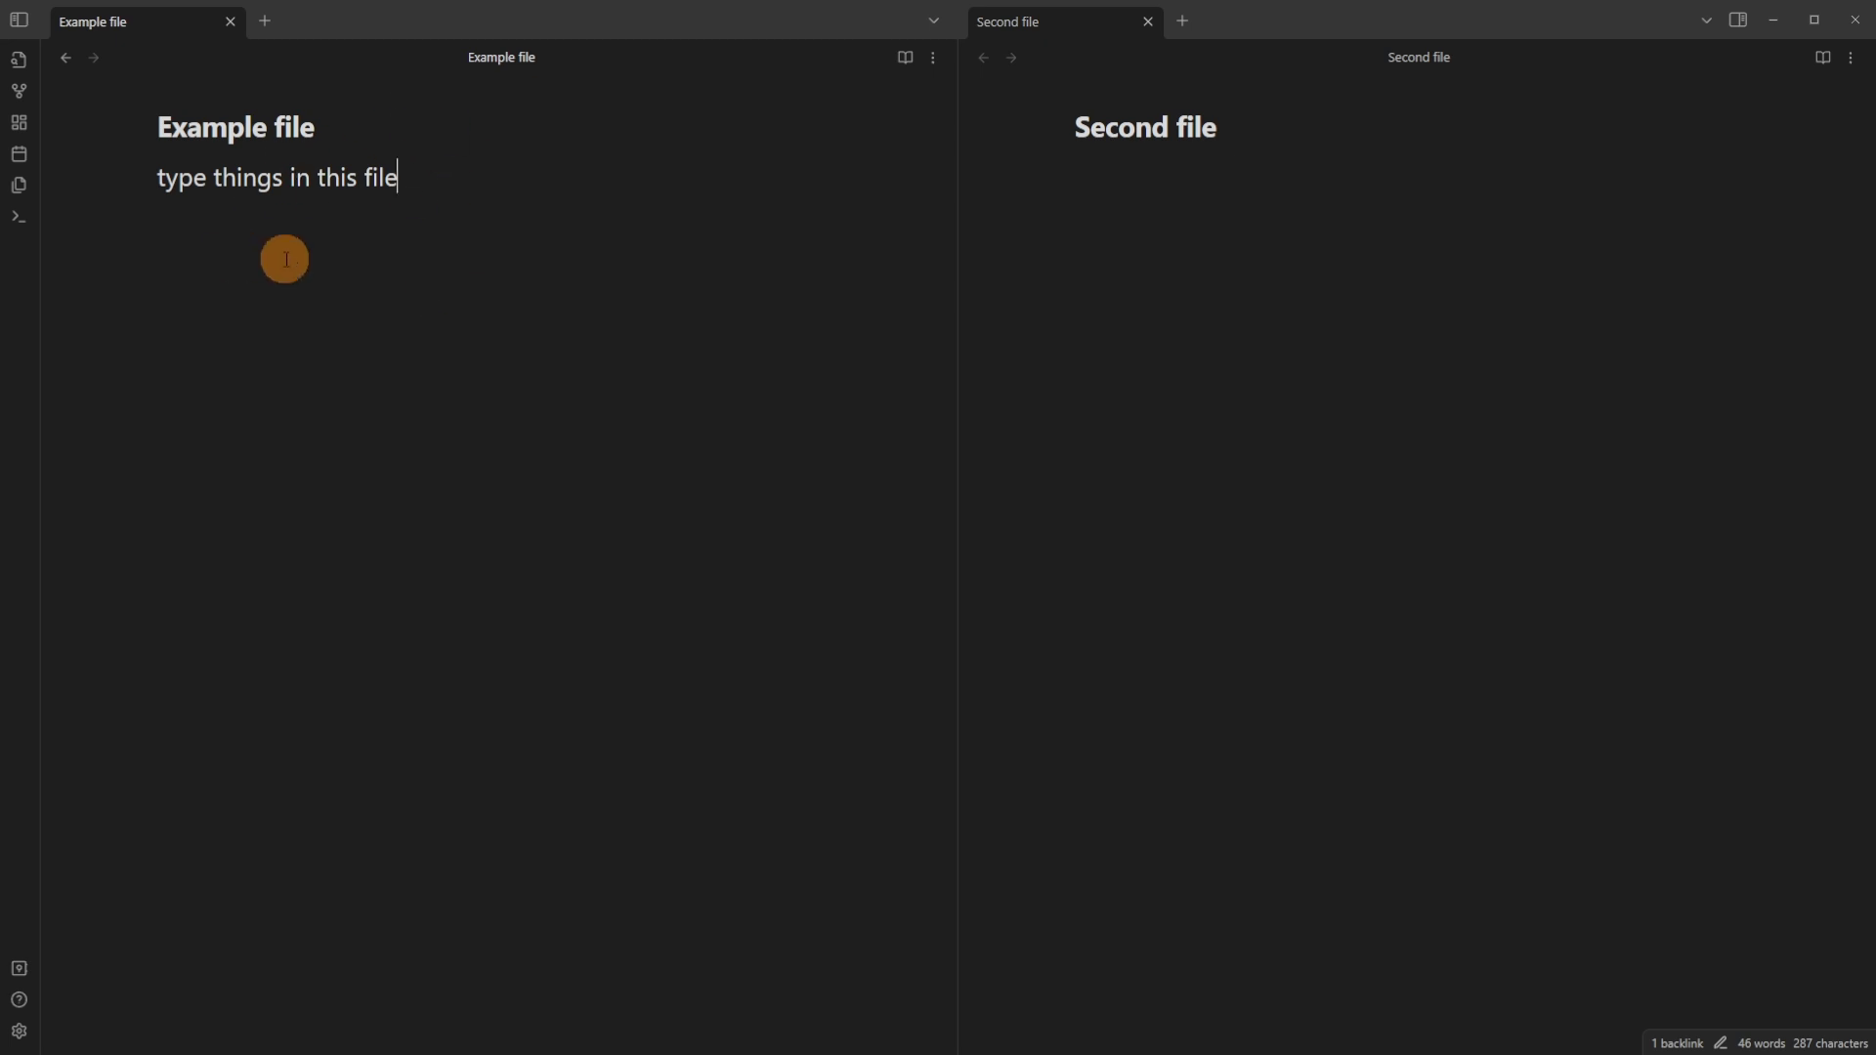
Switch Show file properties back on in the Editor settings.
{"action": "key", "text": "ctrl+comma"}
{"action": "left_click", "coordinate": [1395, 592]}
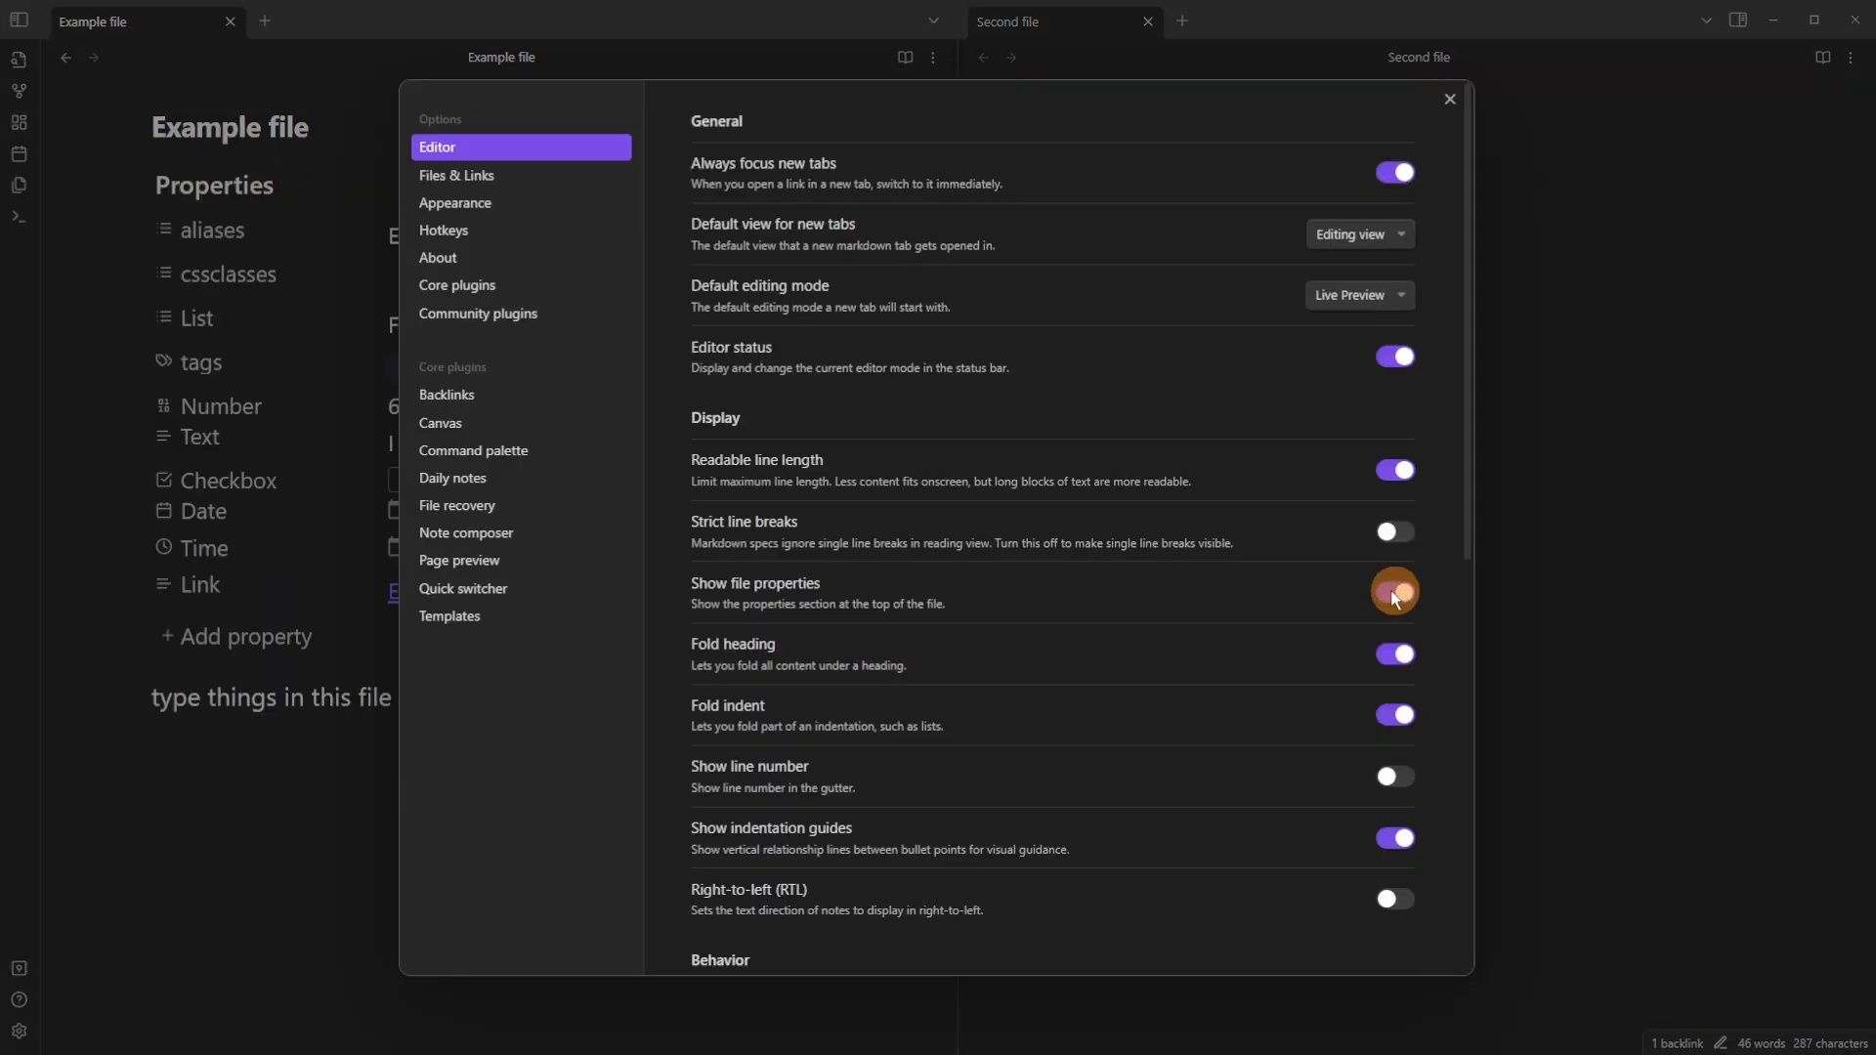
{"action": "left_click", "coordinate": [234, 803]}
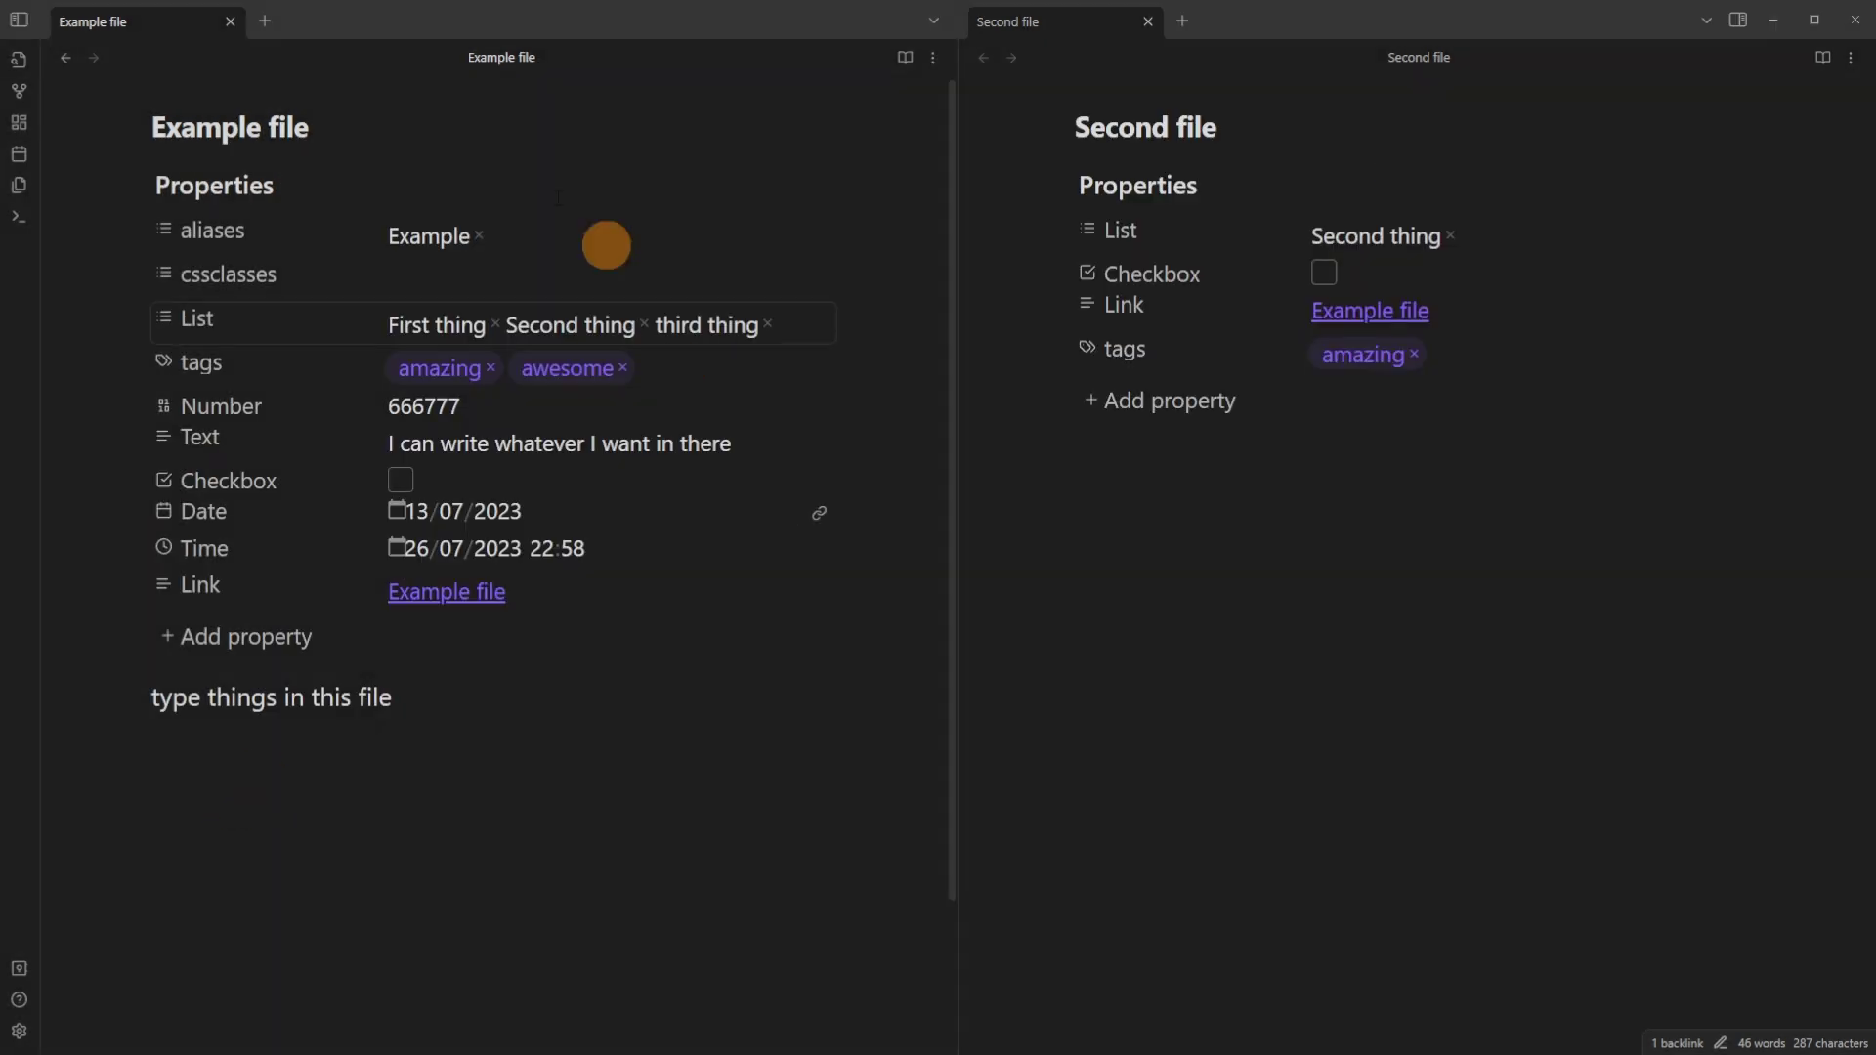
Collapse, expand, and collapse again Example file's Properties section.
{"action": "left_click", "coordinate": [144, 185]}
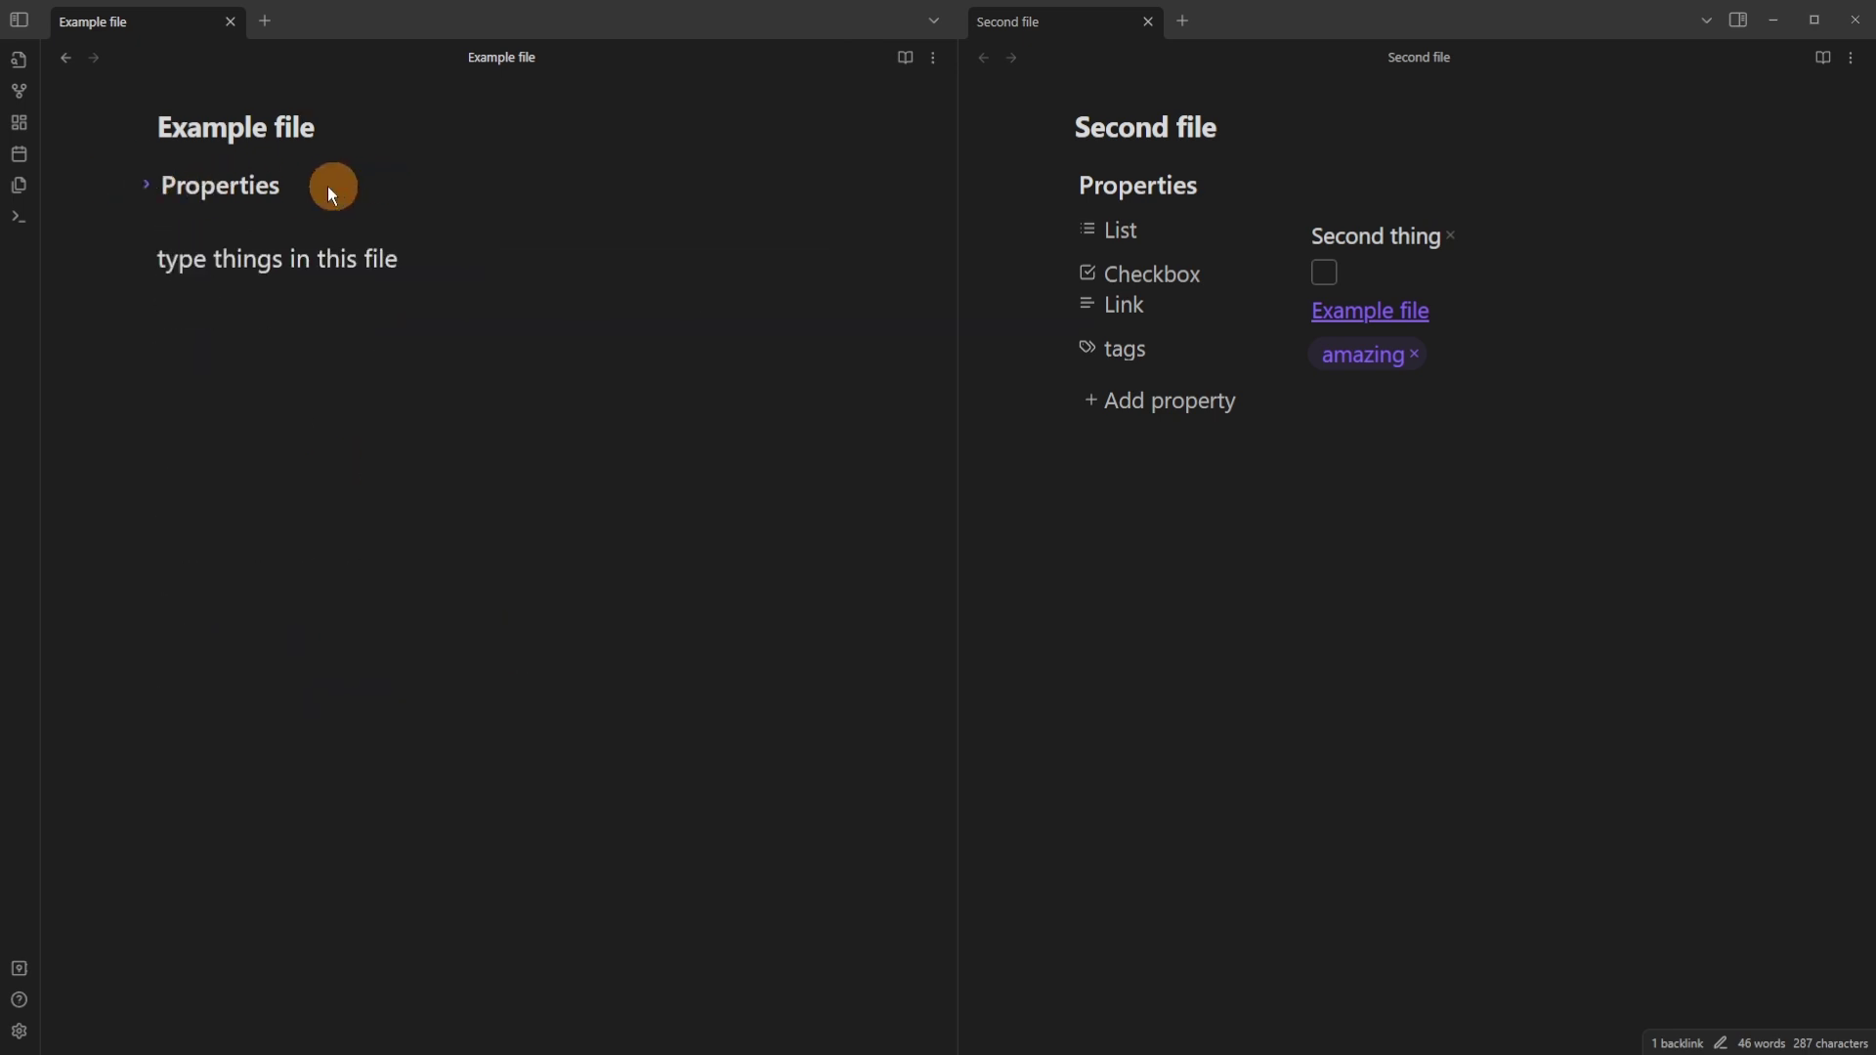
{"action": "left_click", "coordinate": [145, 184]}
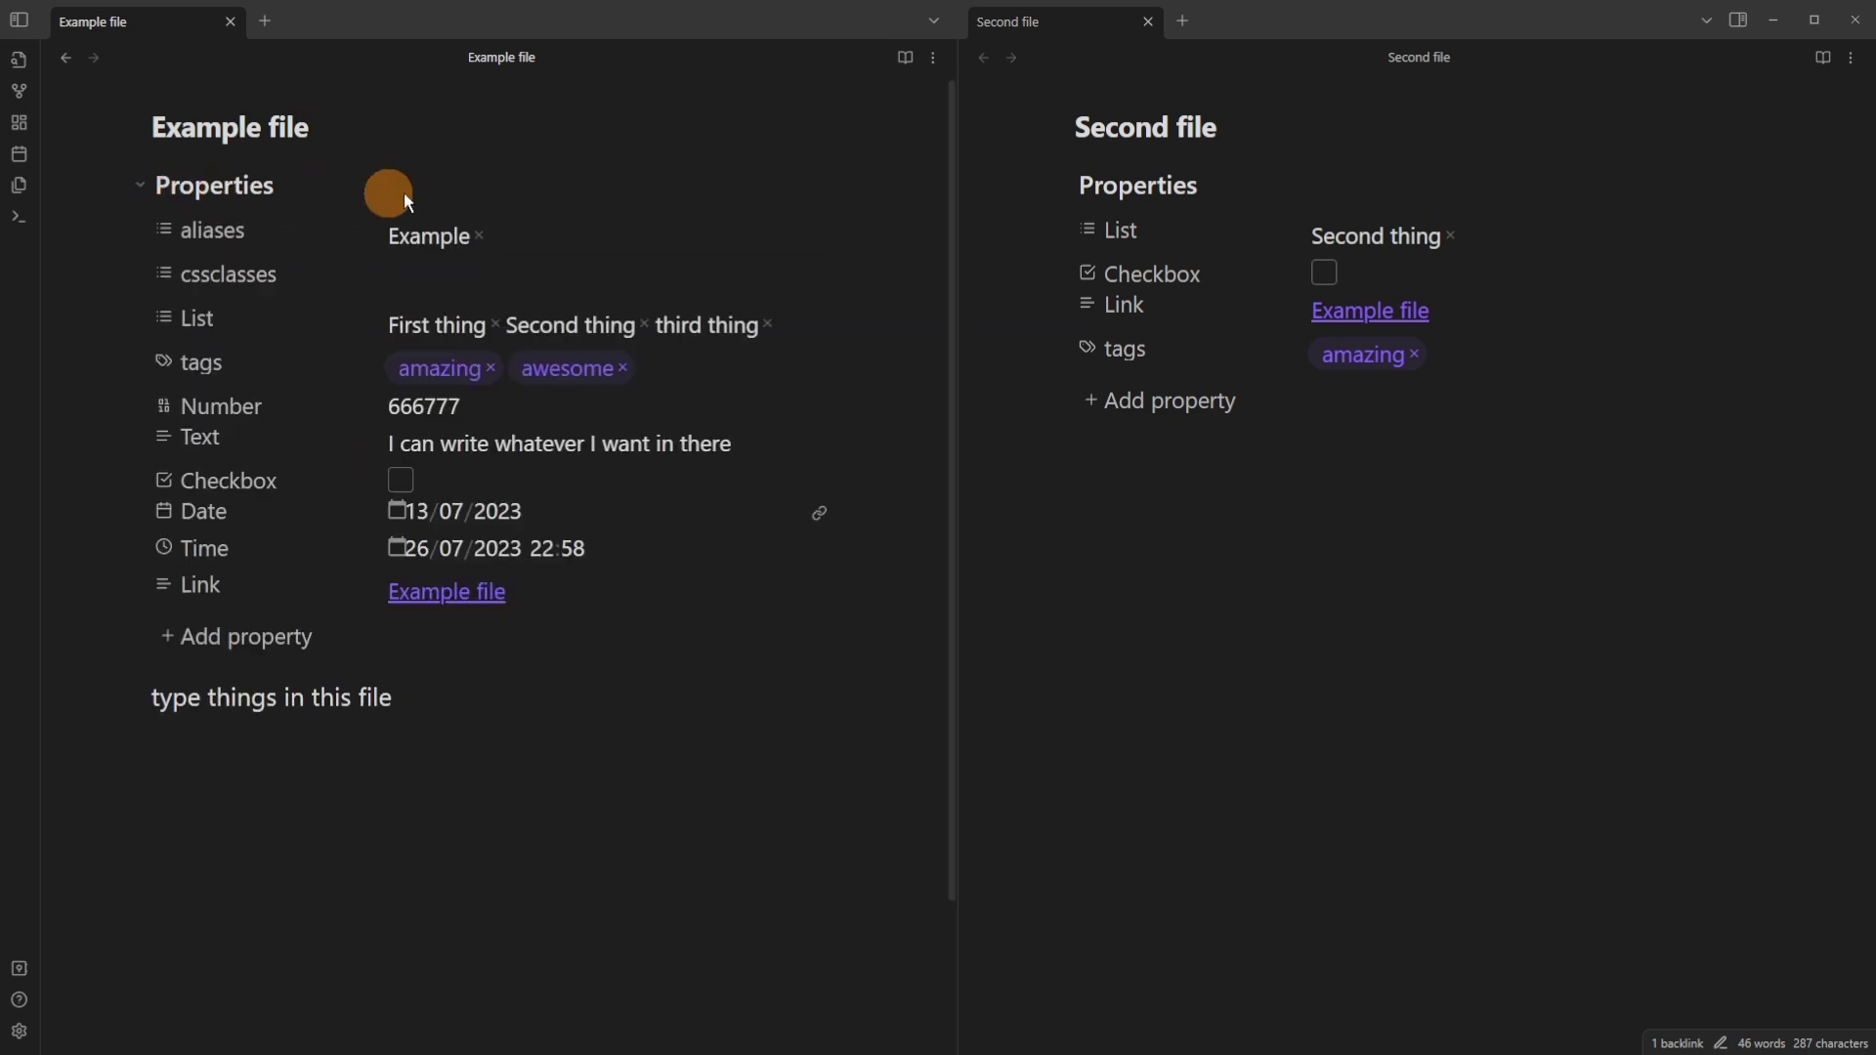
{"action": "left_click", "coordinate": [173, 183]}
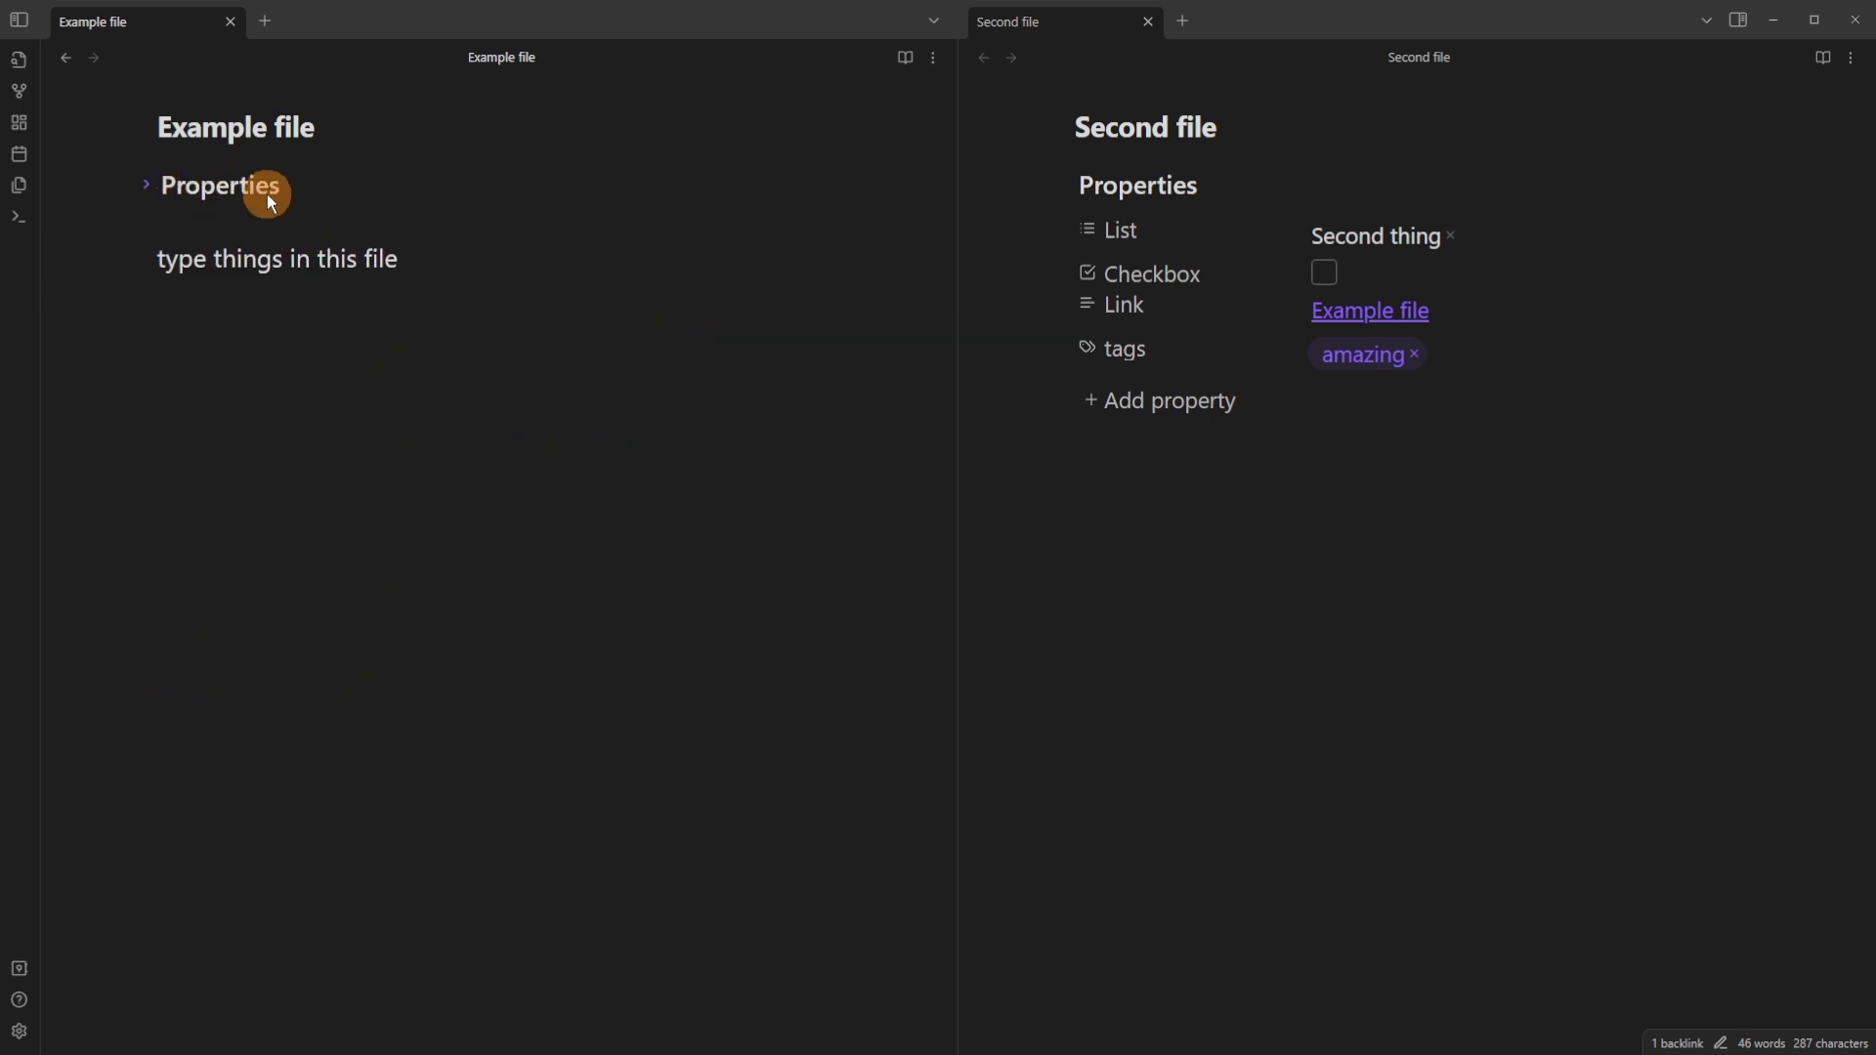
Switch off Show file properties in the Editor settings and close Settings.
{"action": "key", "text": "ctrl+comma"}
{"action": "left_click", "coordinate": [1388, 590]}
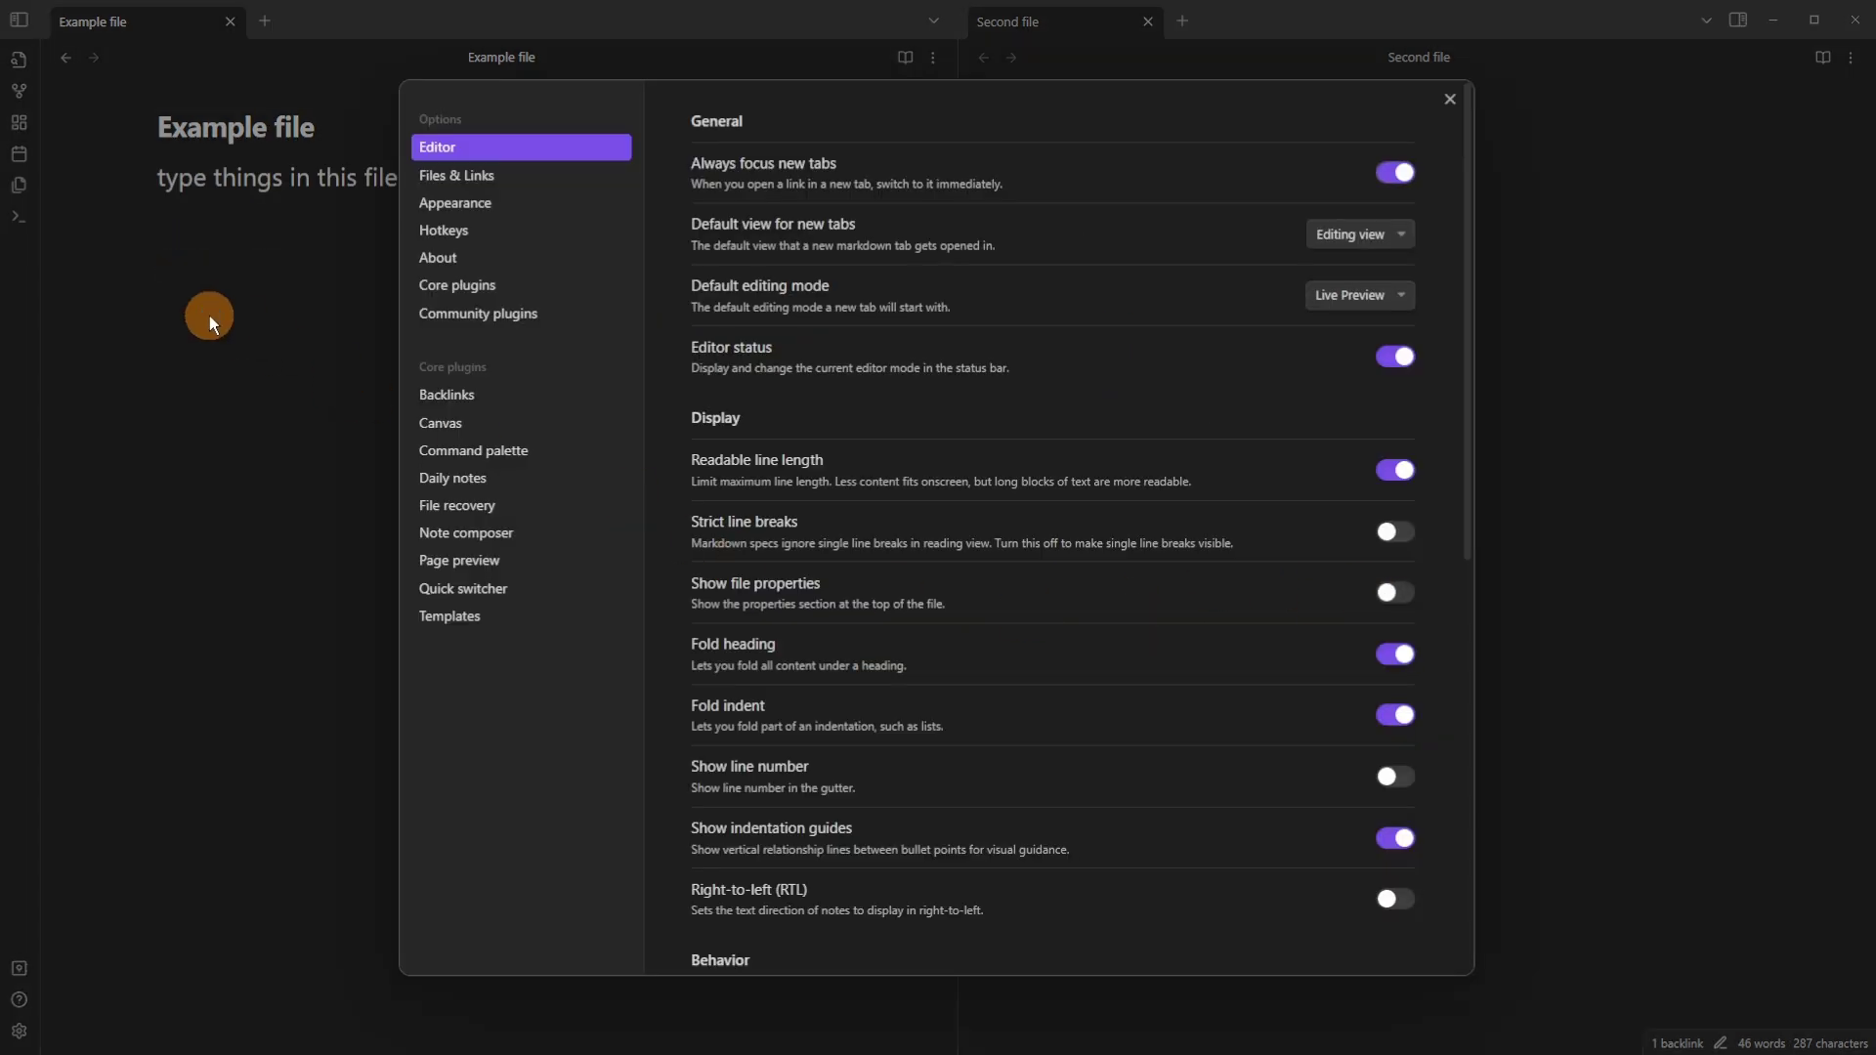
{"action": "left_click", "coordinate": [239, 327]}
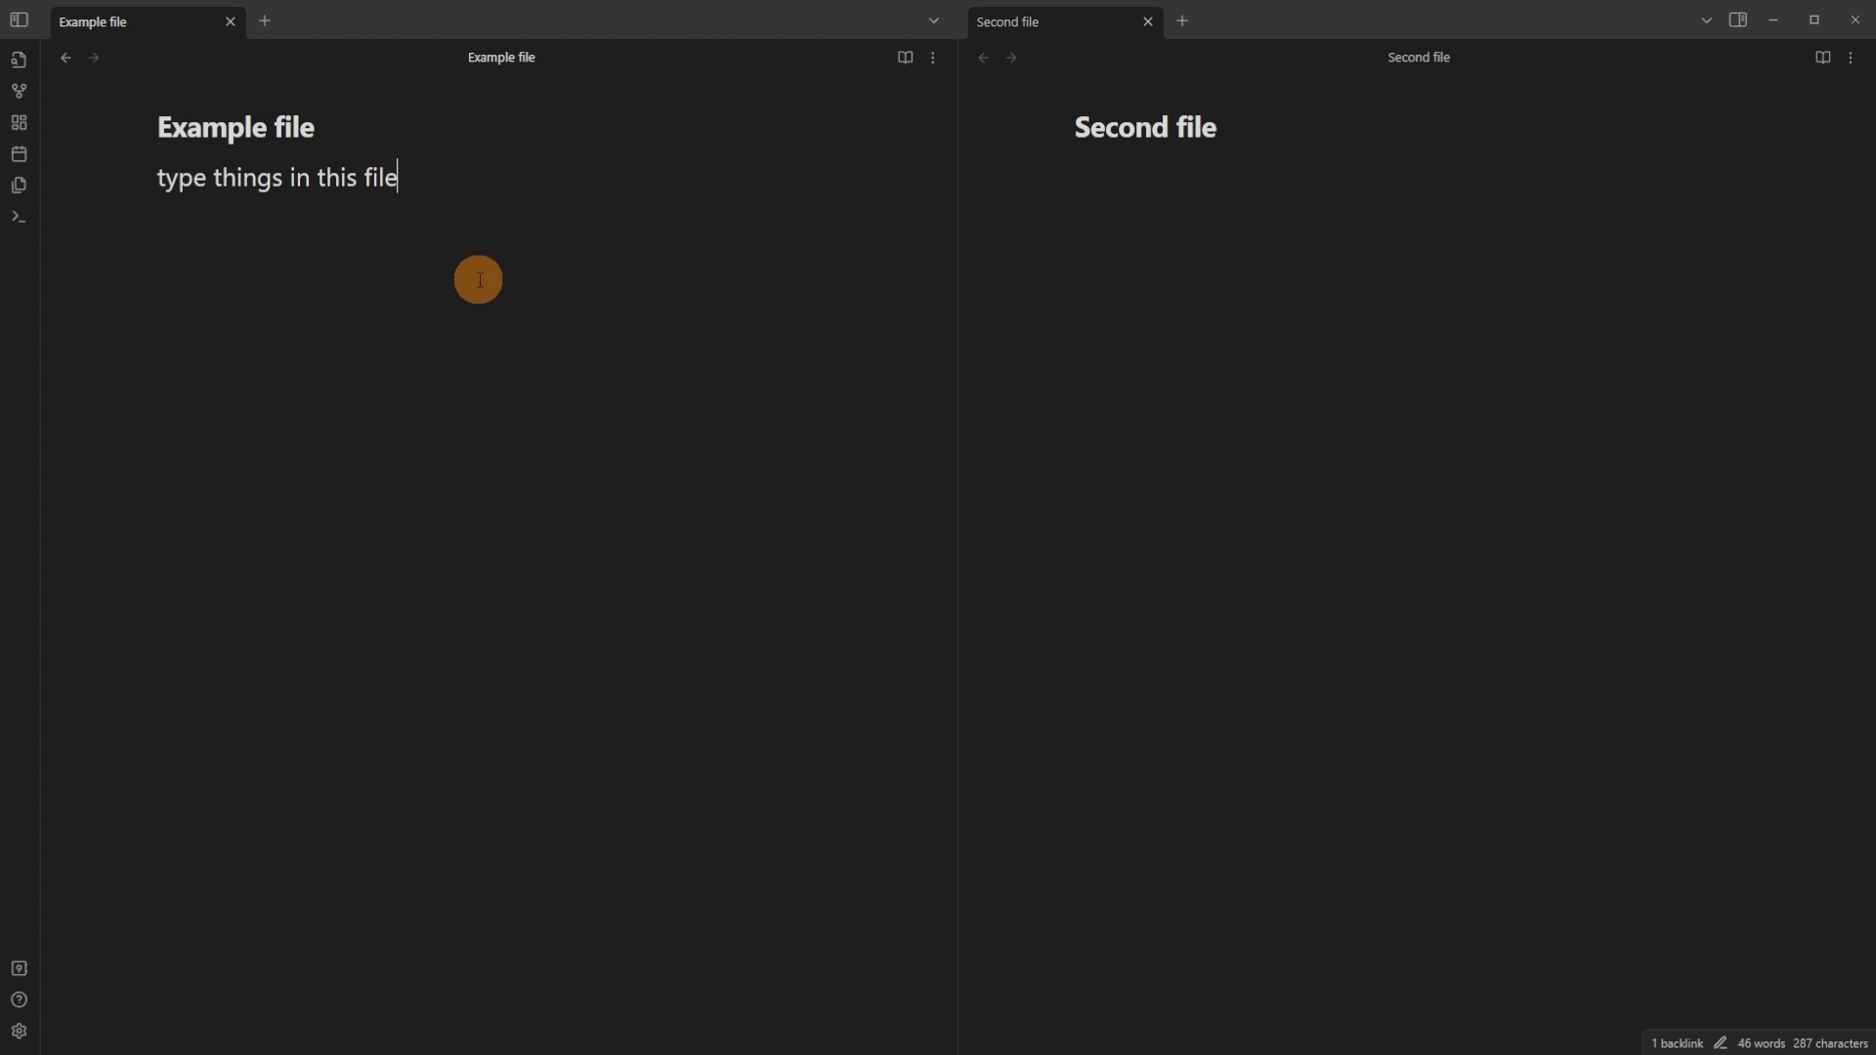
Run 'Properties: Show all properties' to list every property used in the vault.
{"action": "key", "text": "ctrl+p"}
{"action": "type", "text": "proper"}
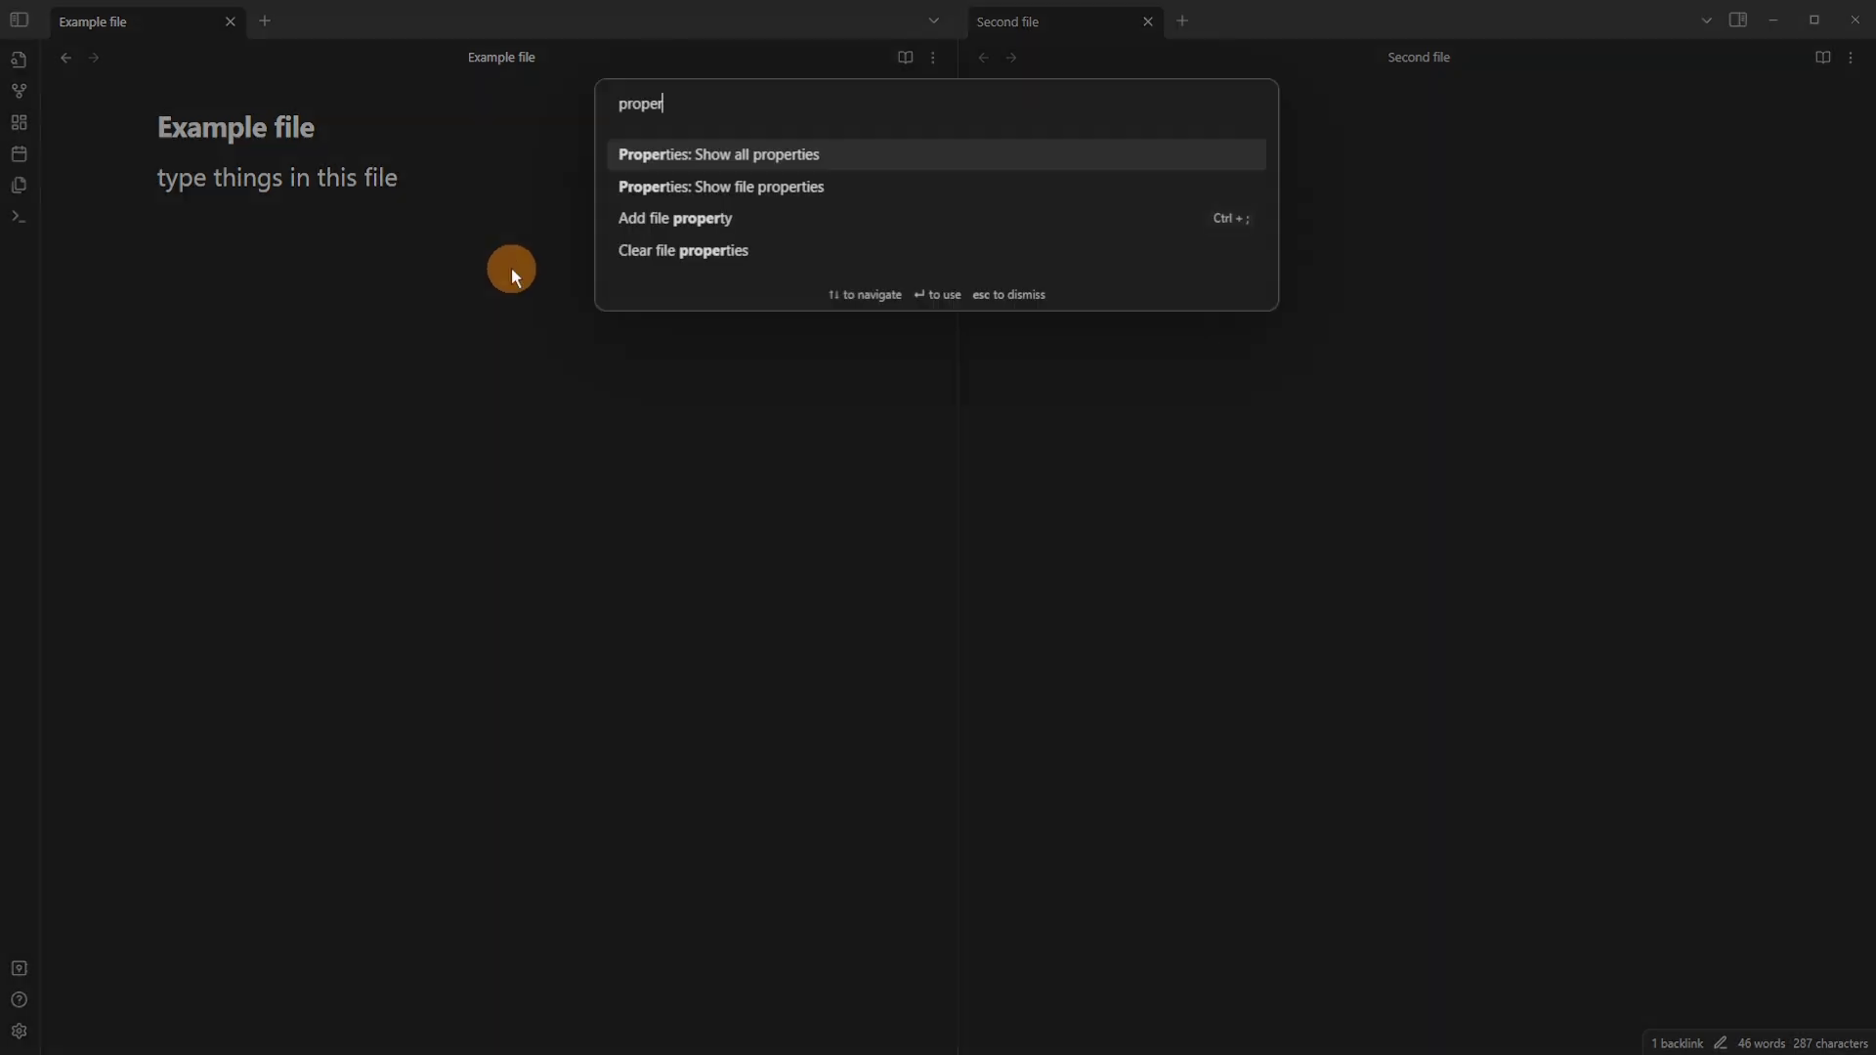
{"action": "left_click", "coordinate": [746, 157]}
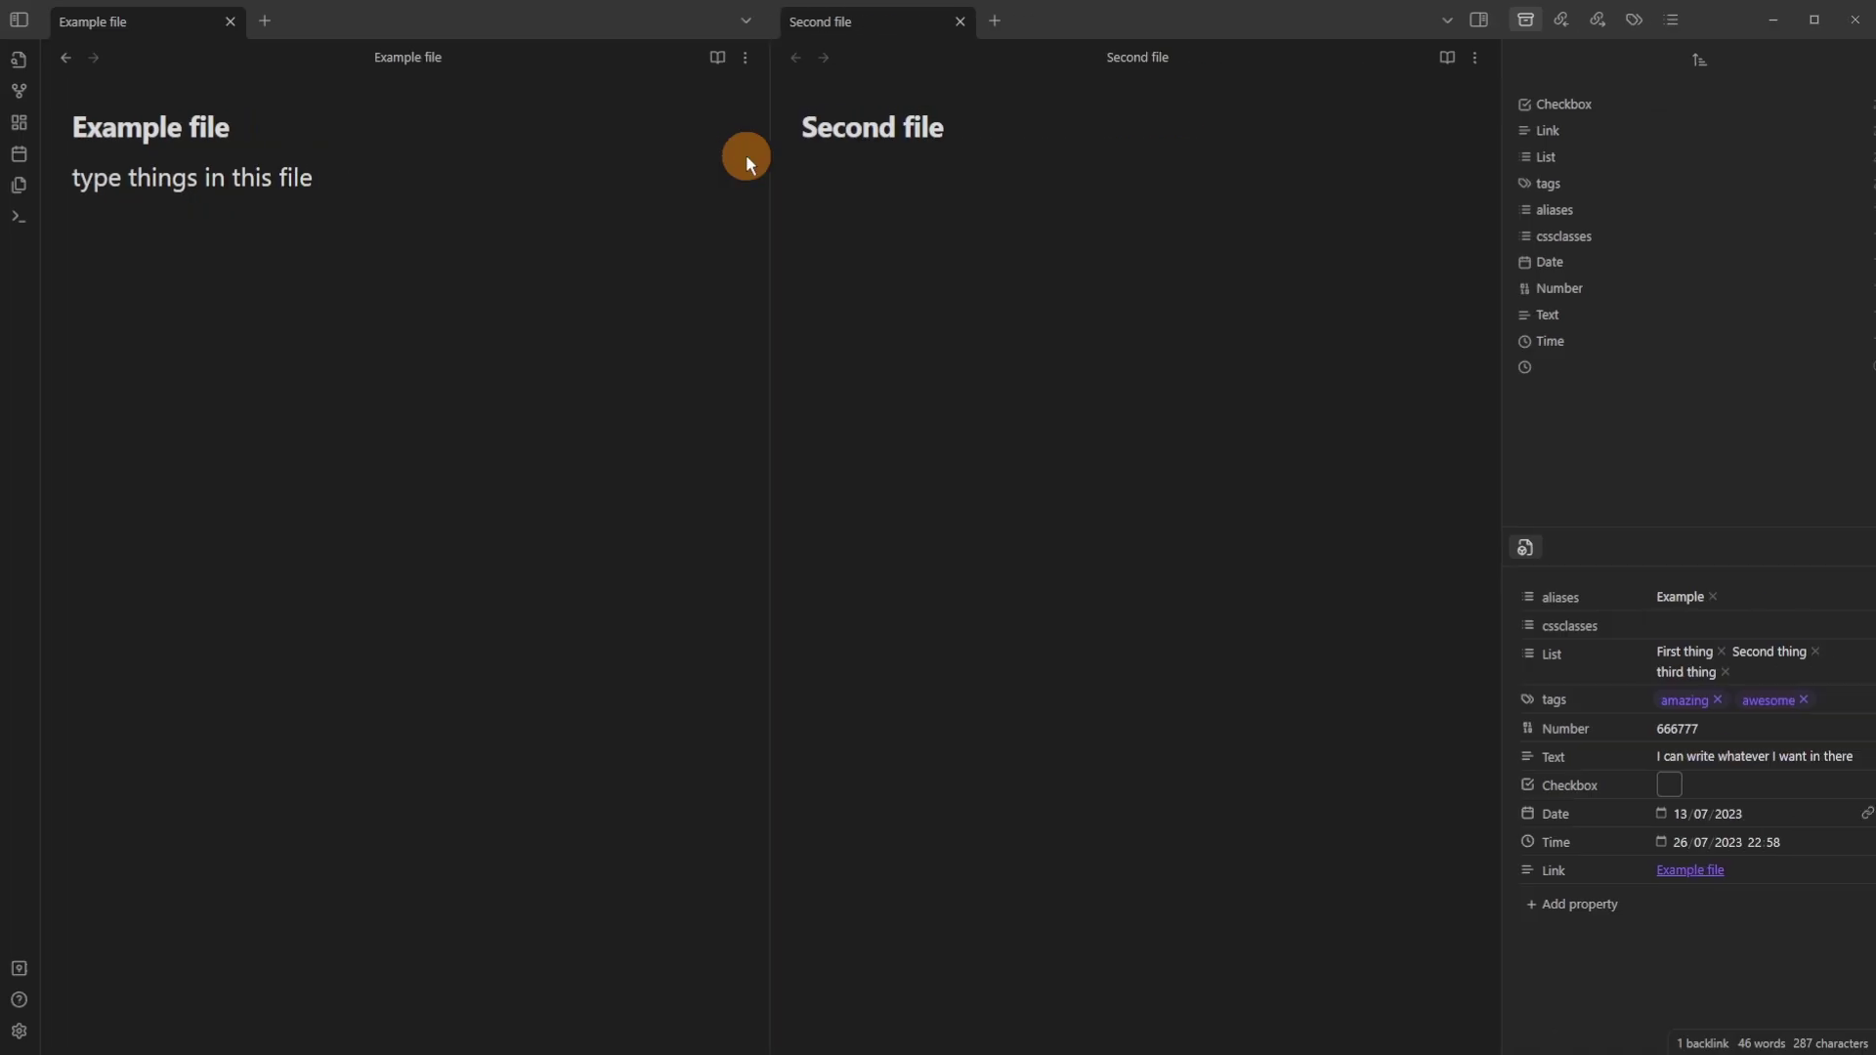
Check the Files and Tags views, then search for notes with the aliases property.
{"action": "left_click", "coordinate": [1564, 104]}
{"action": "left_click", "coordinate": [1611, 20]}
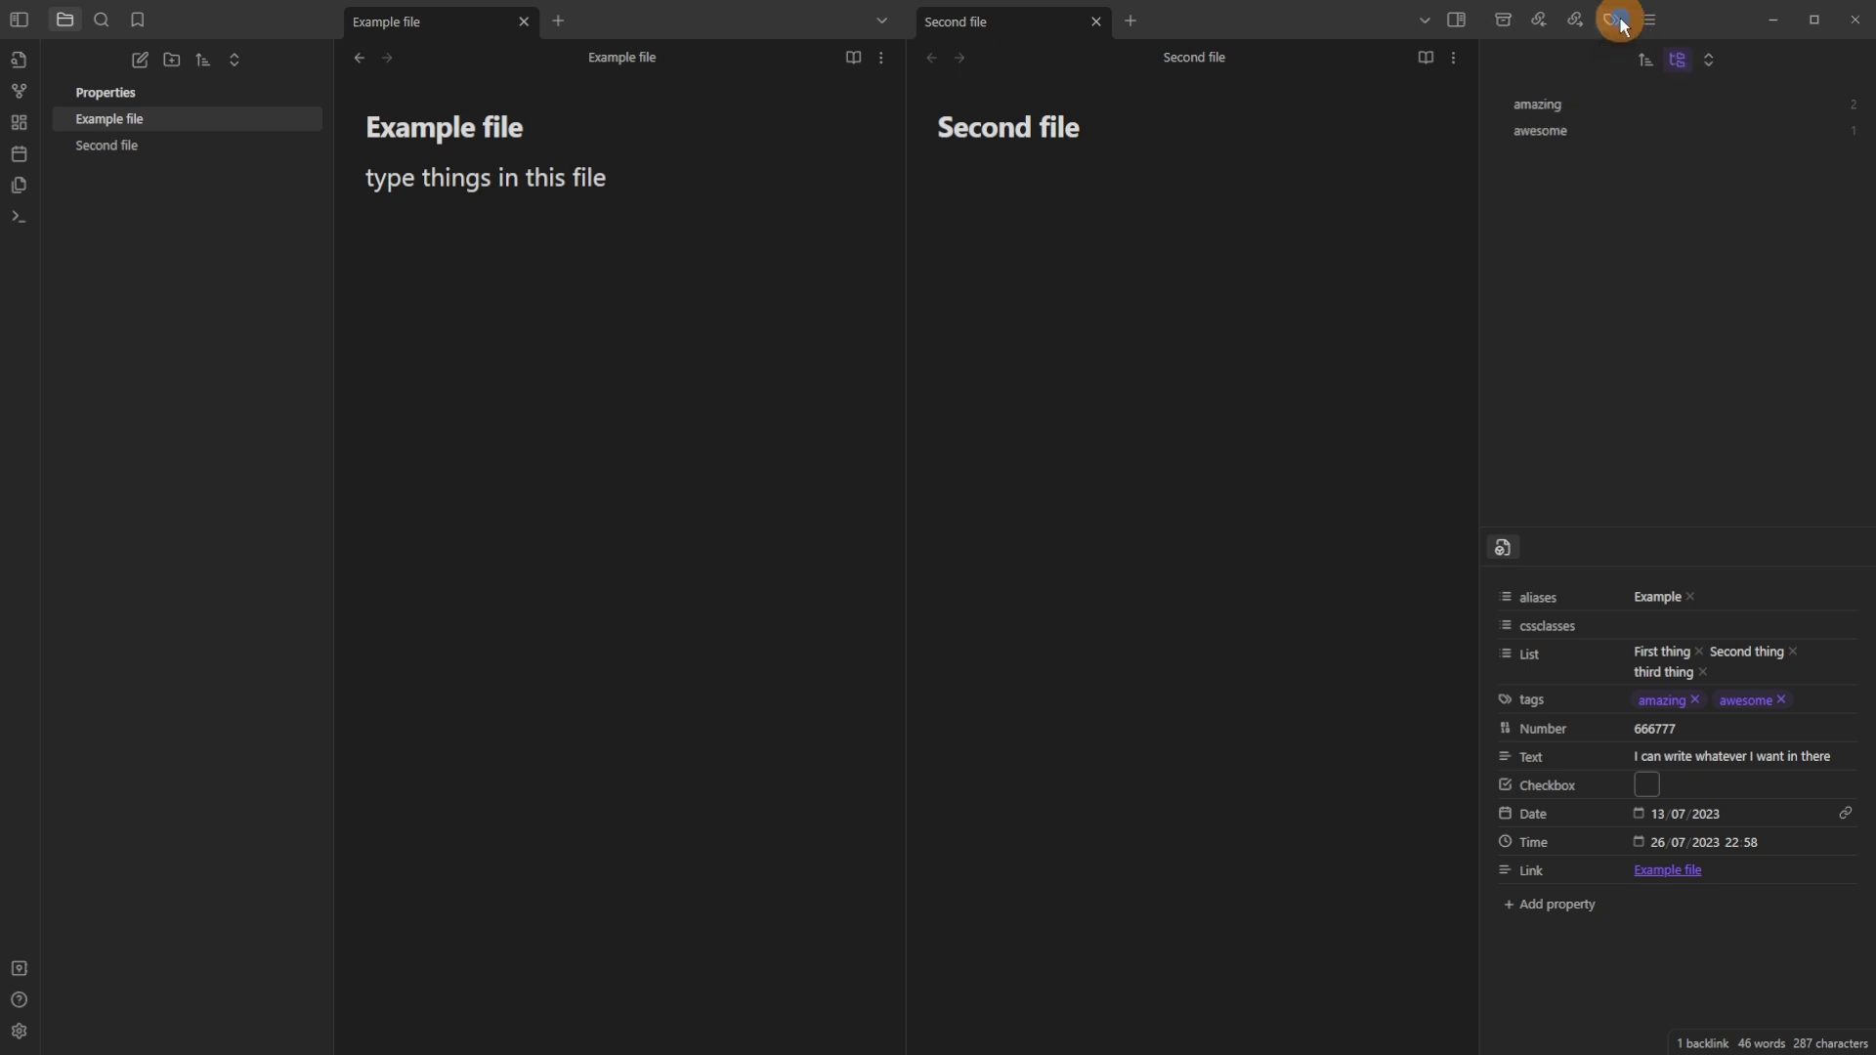
{"action": "left_click", "coordinate": [1503, 23]}
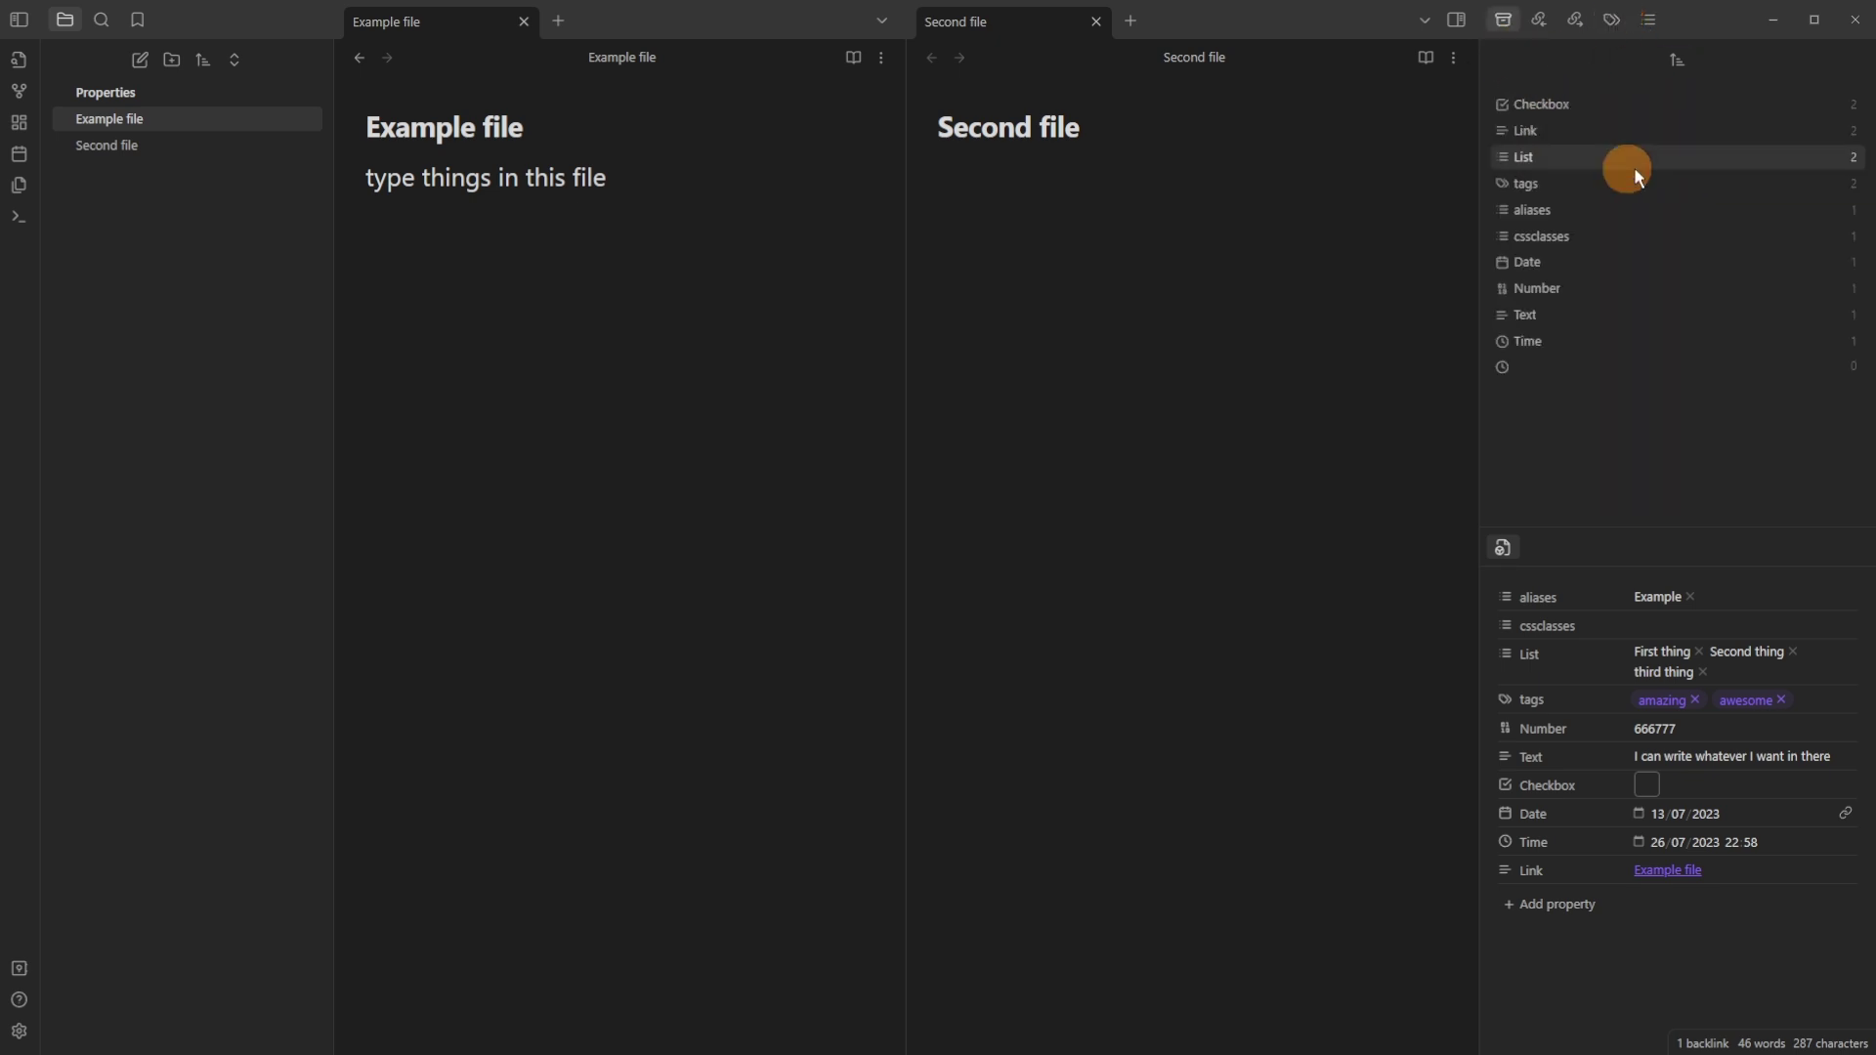
{"action": "left_click", "coordinate": [1561, 213]}
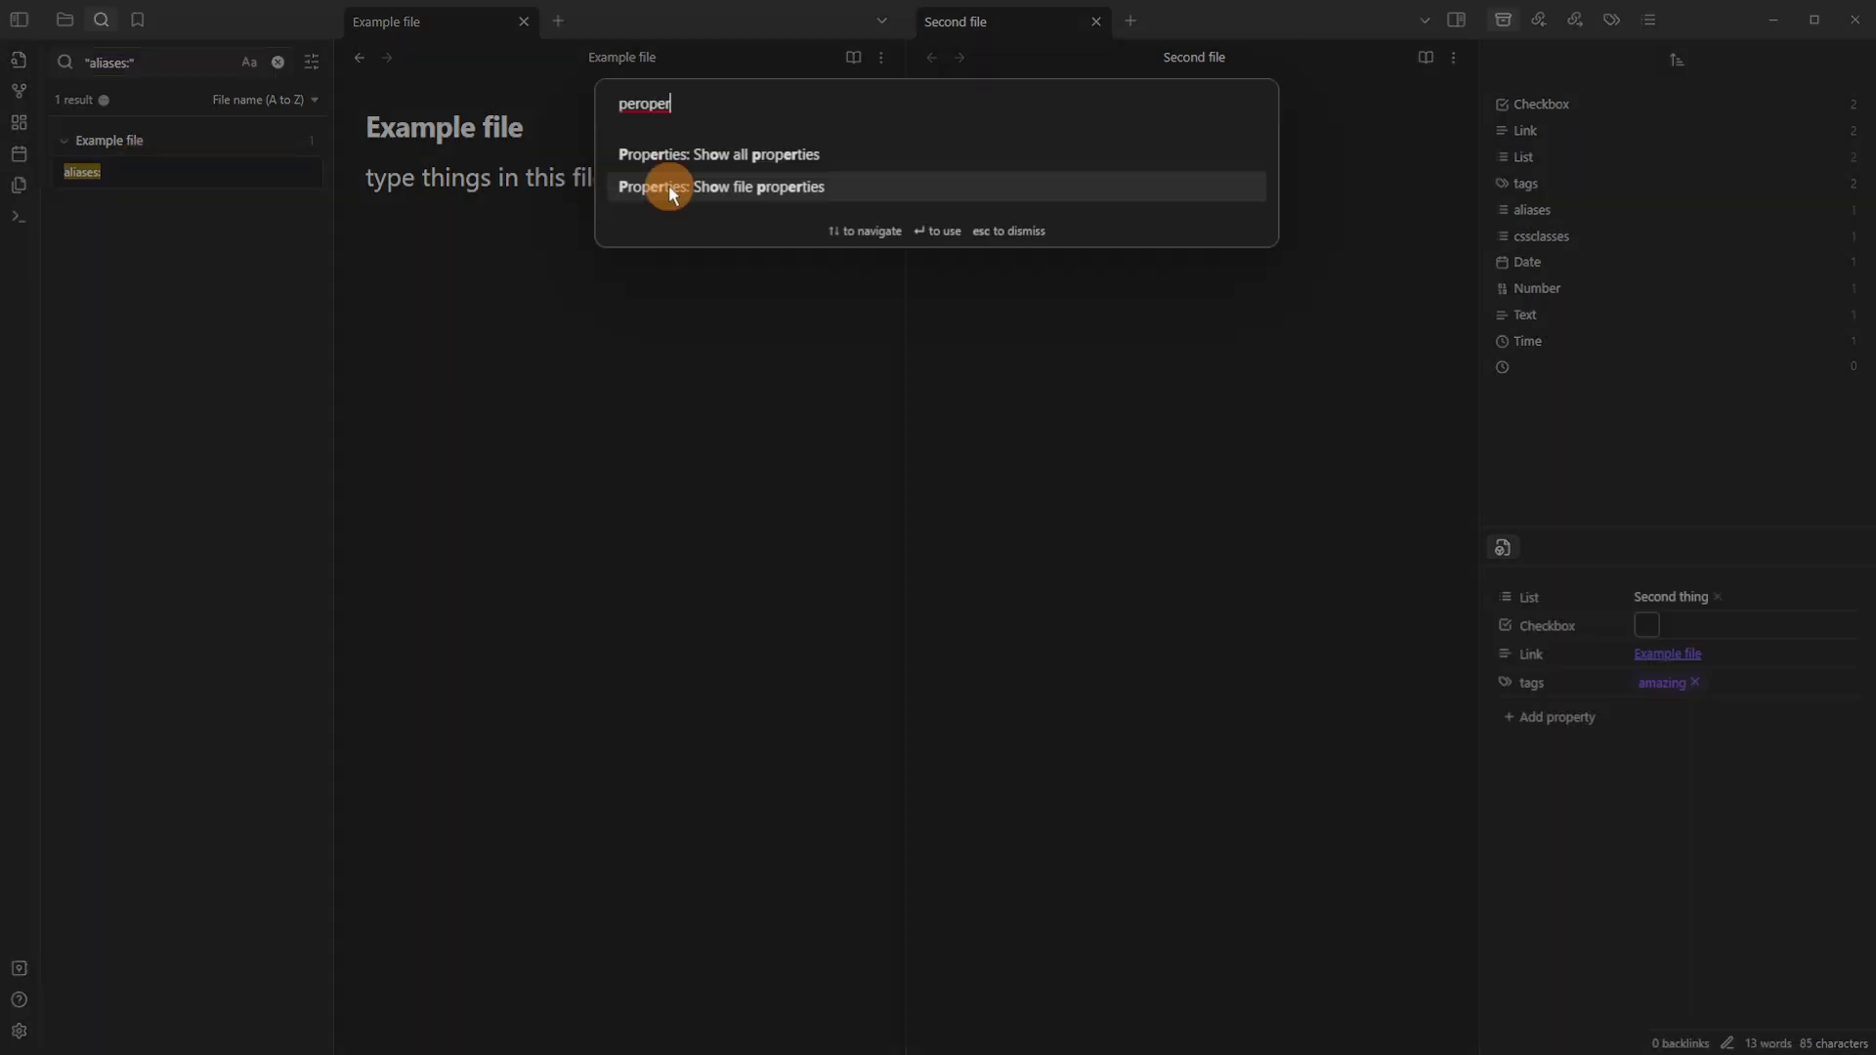
Open the file properties panel and compare Example file's and Second file's properties.
{"action": "left_click", "coordinate": [741, 183]}
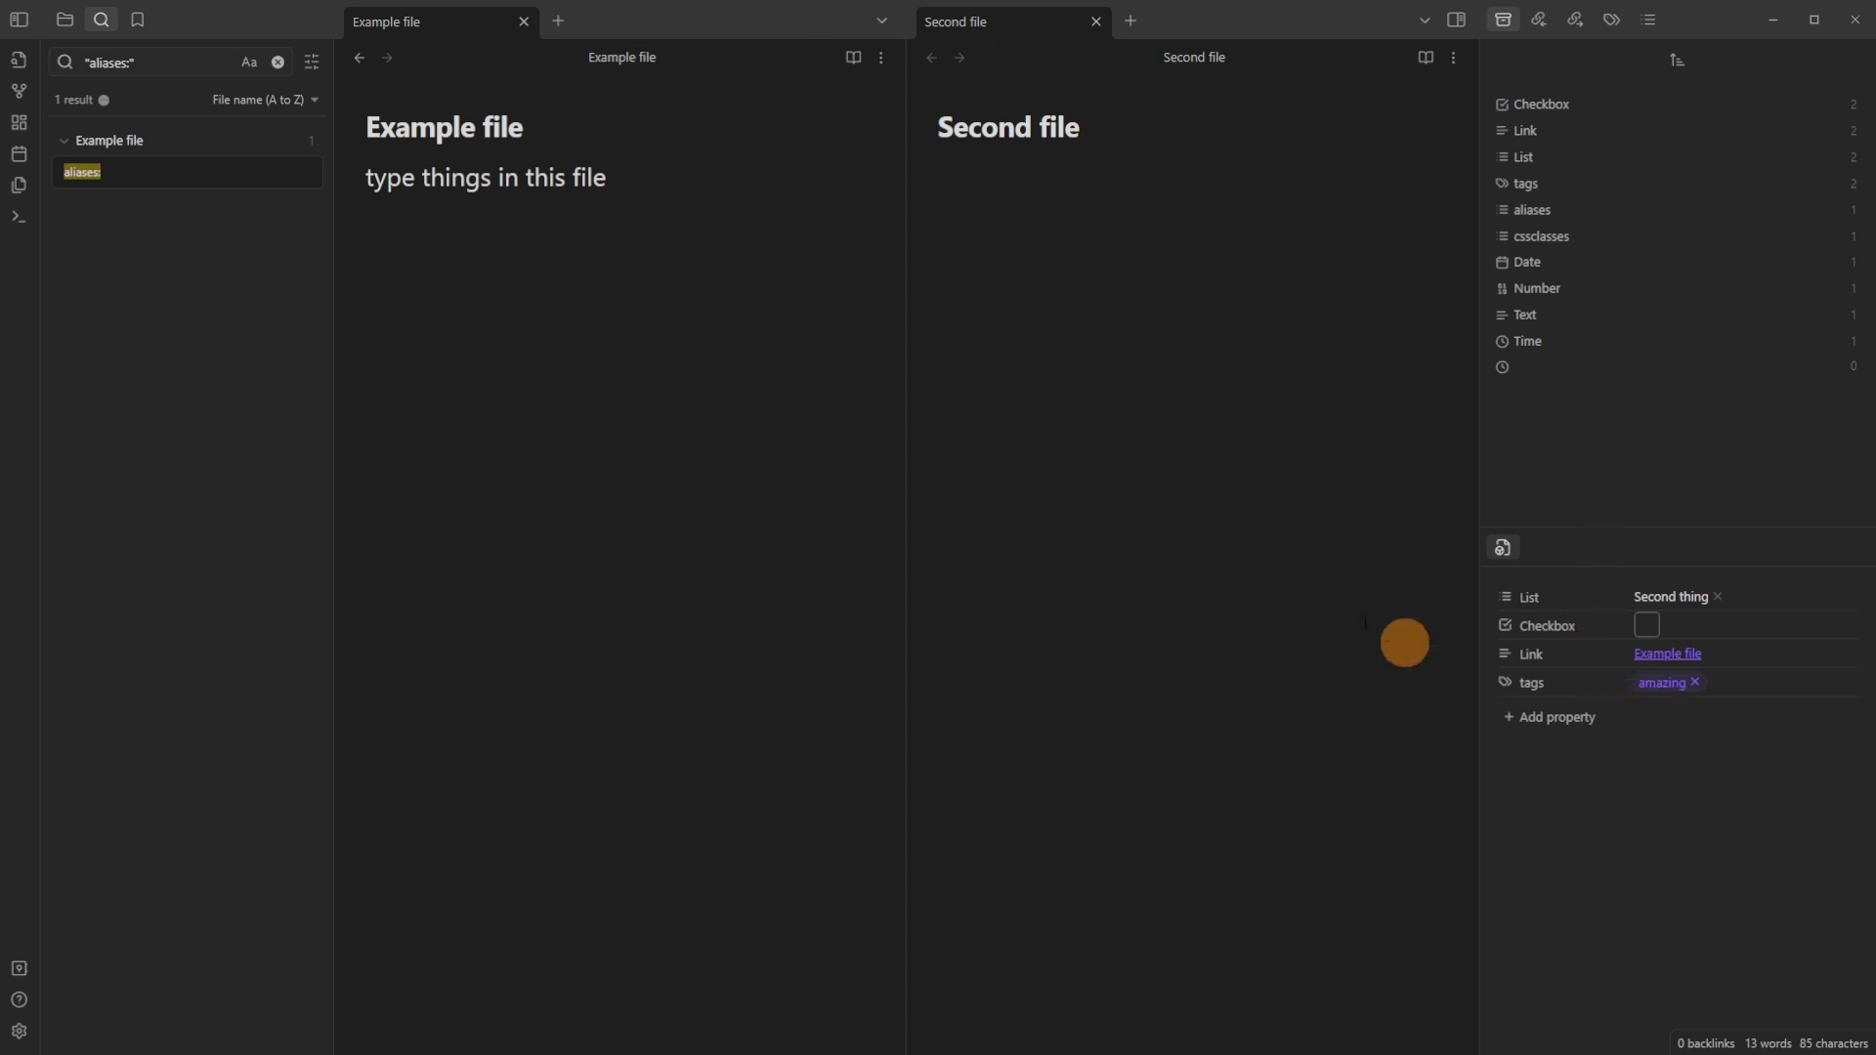
{"action": "left_click", "coordinate": [593, 288]}
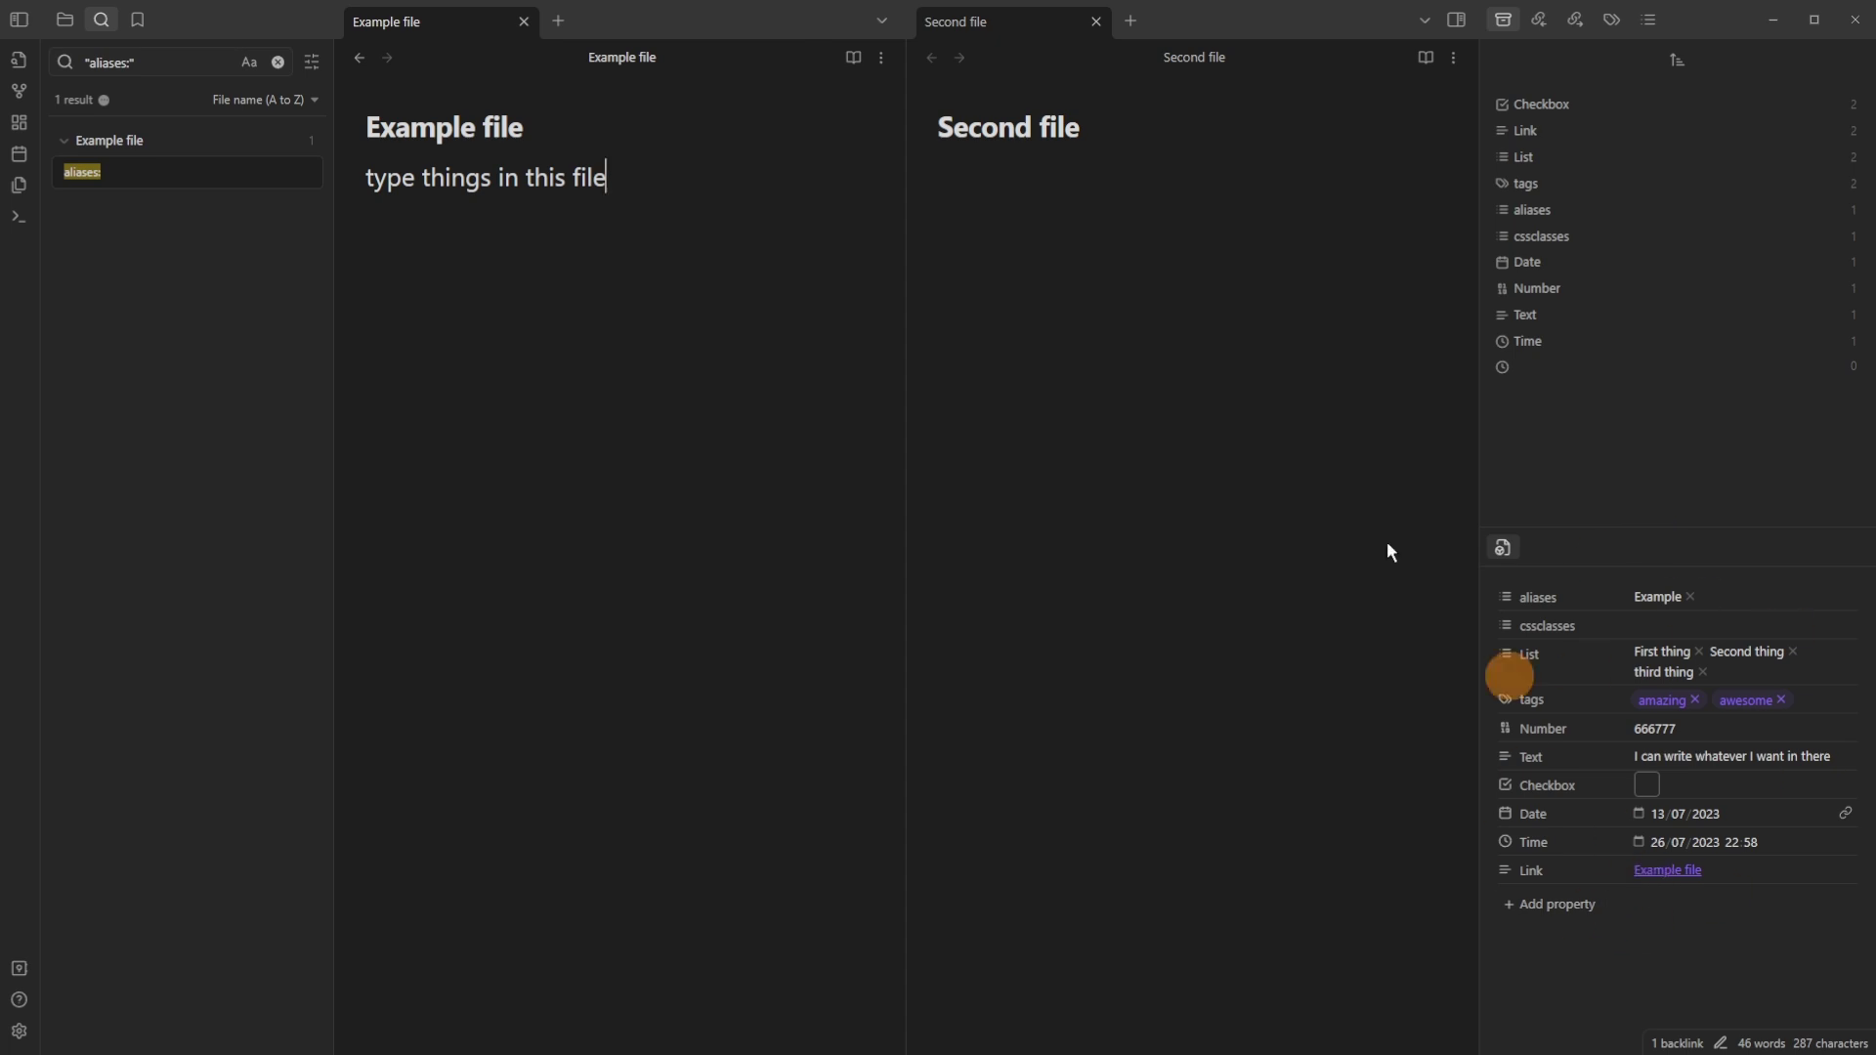
{"action": "left_click", "coordinate": [1028, 205]}
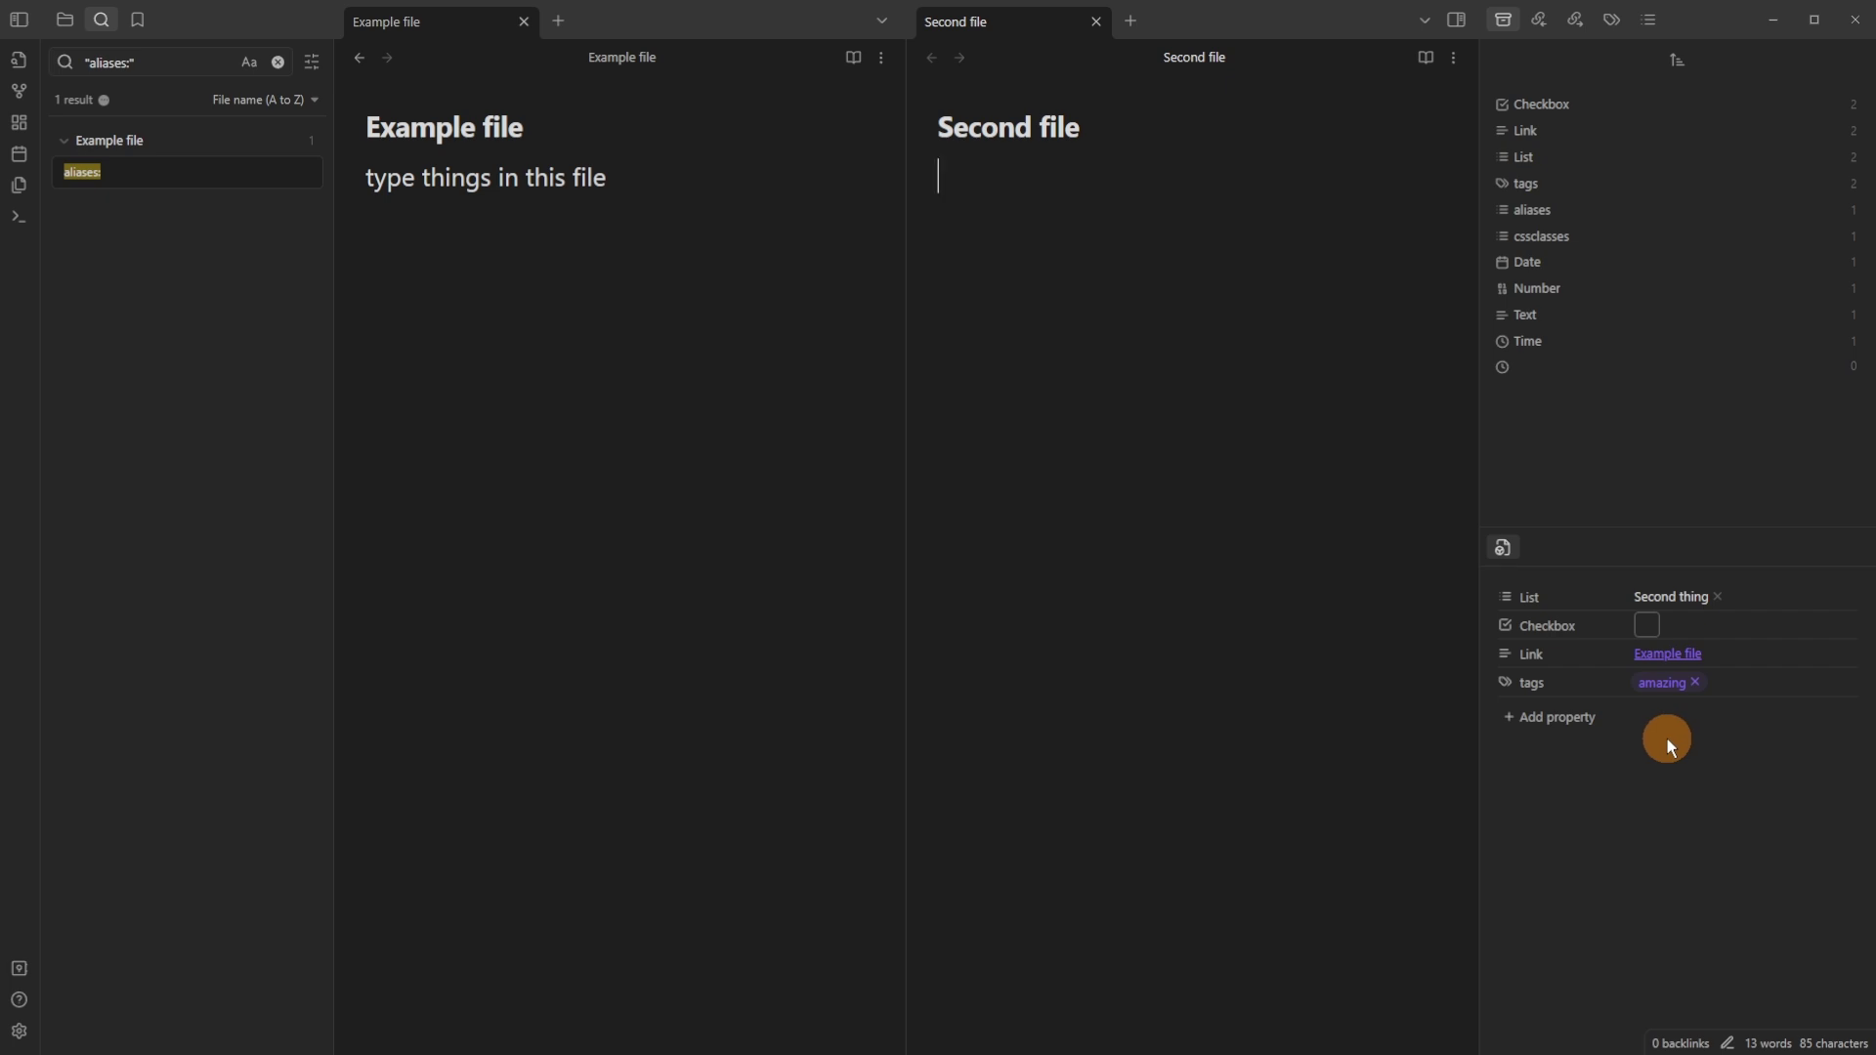
{"action": "key", "text": "ctrl+p"}
{"action": "type", "text": "proper"}
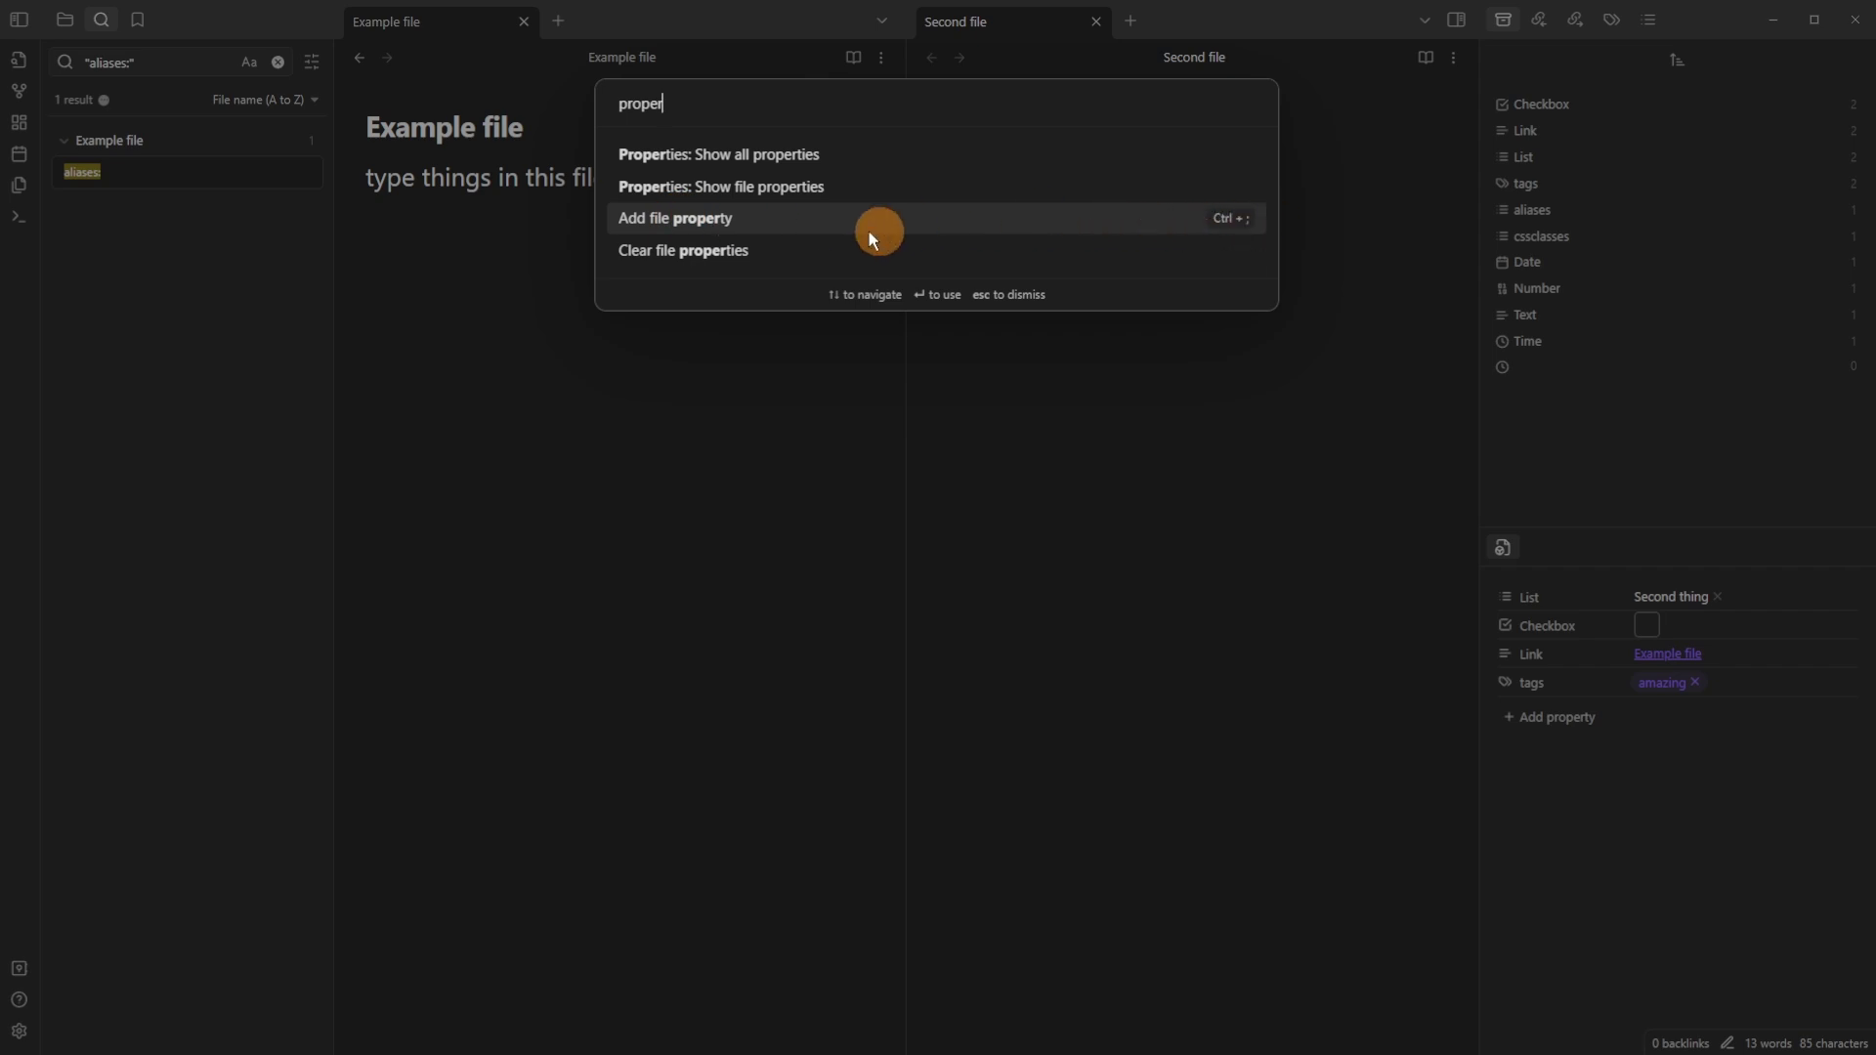
Add an empty property to Example file and drag its tags row up below cssclasses.
{"action": "left_click", "coordinate": [715, 381]}
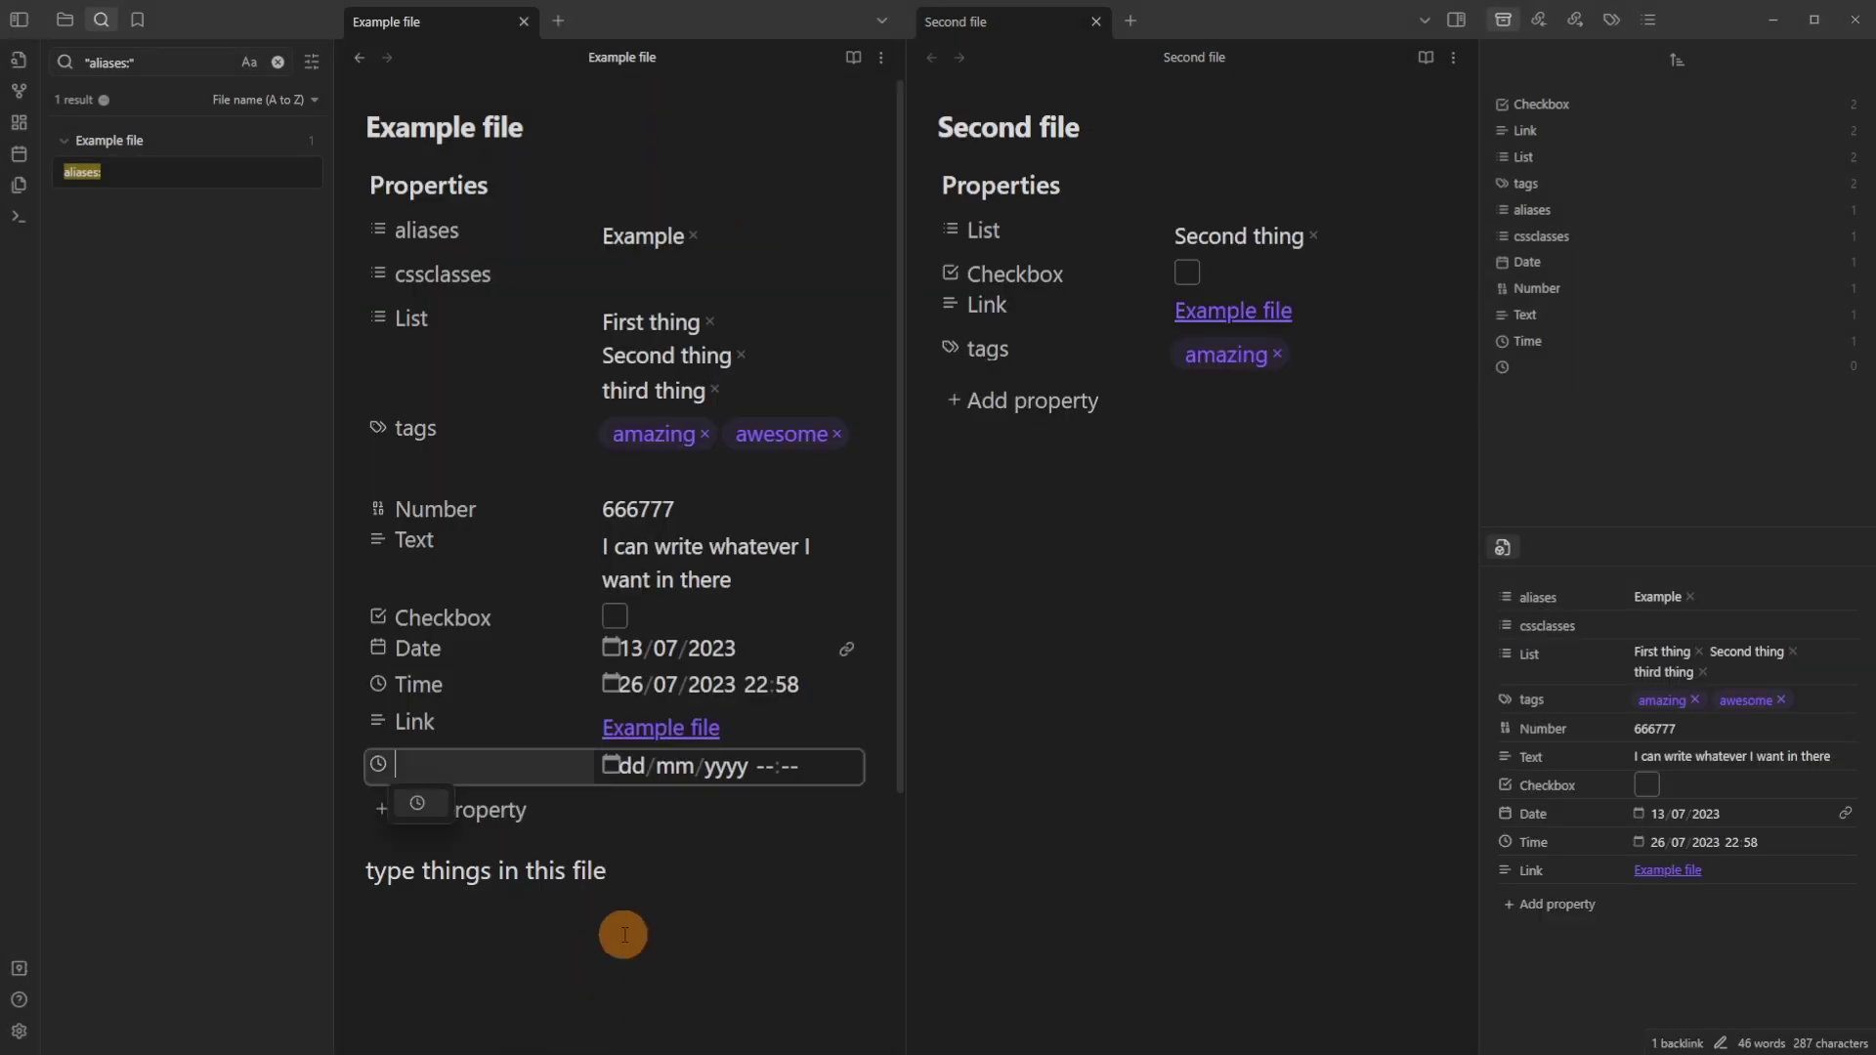
{"action": "left_click_drag", "start_coordinate": [417, 757], "coordinate": [393, 807]}
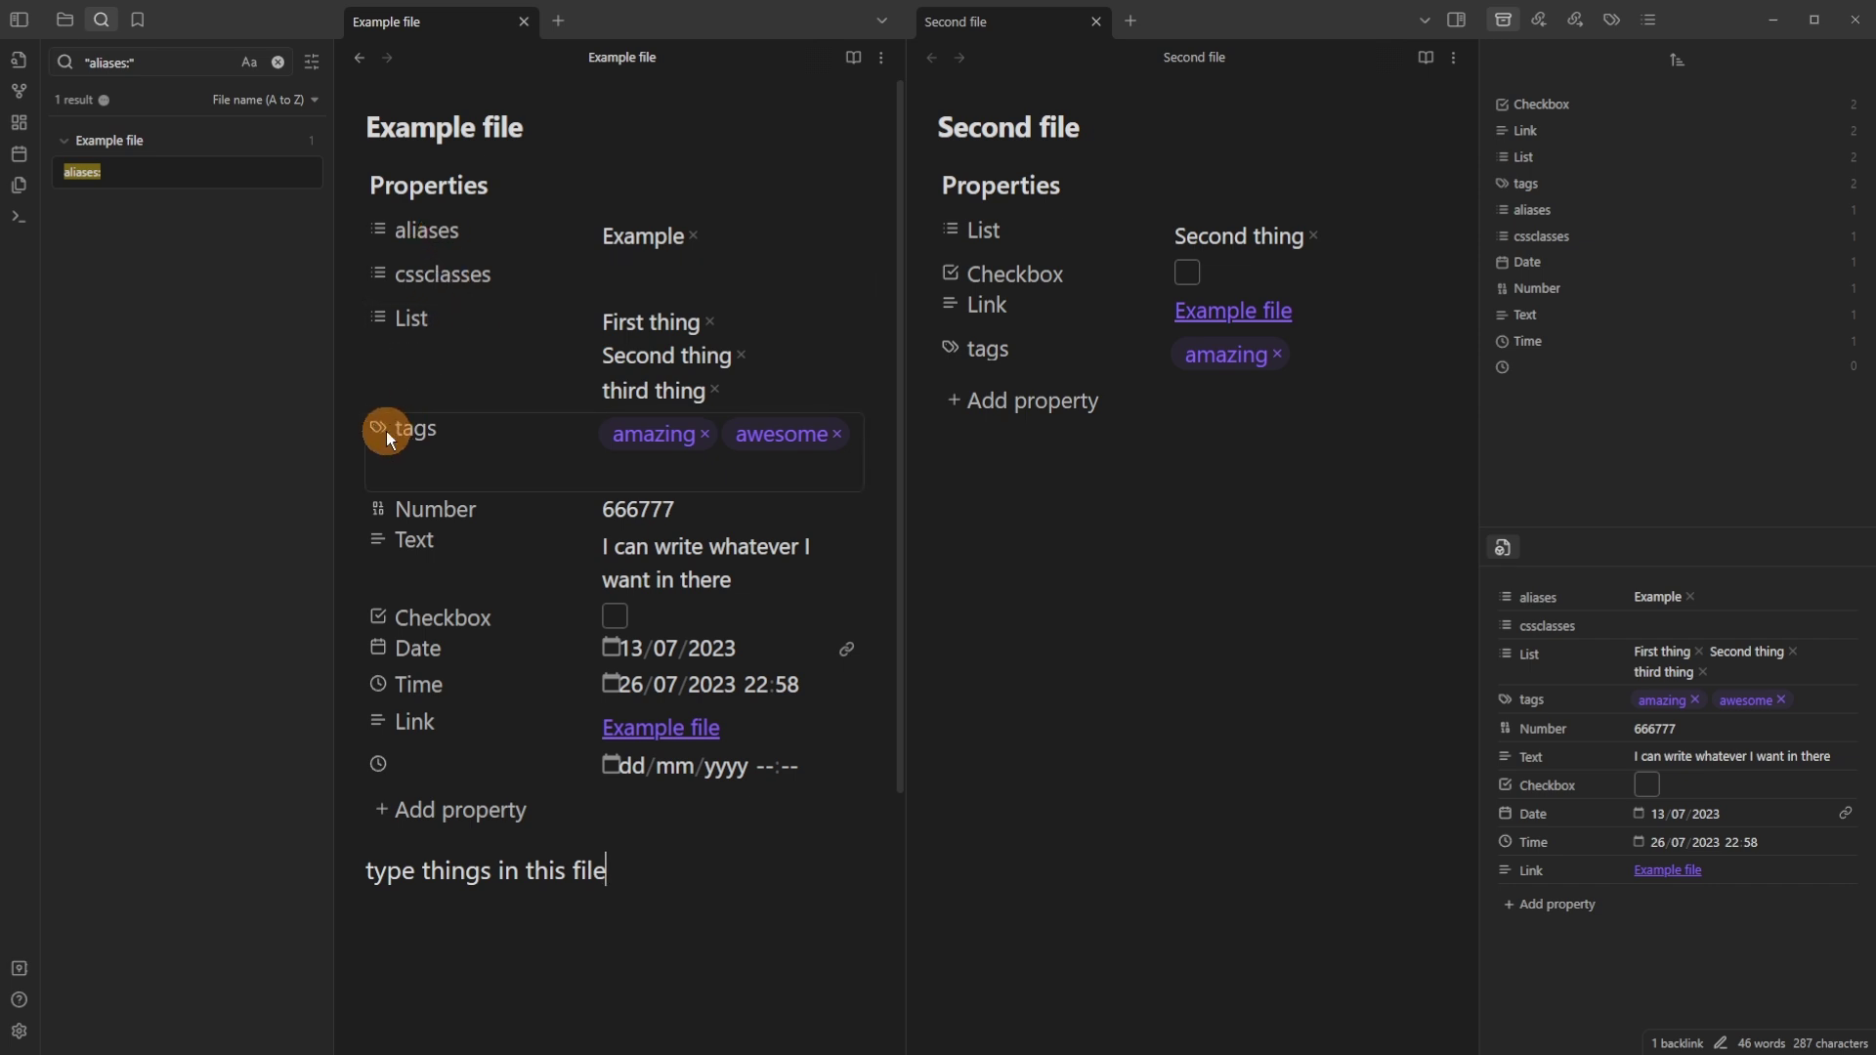
{"action": "left_click_drag", "start_coordinate": [378, 429], "coordinate": [436, 350]}
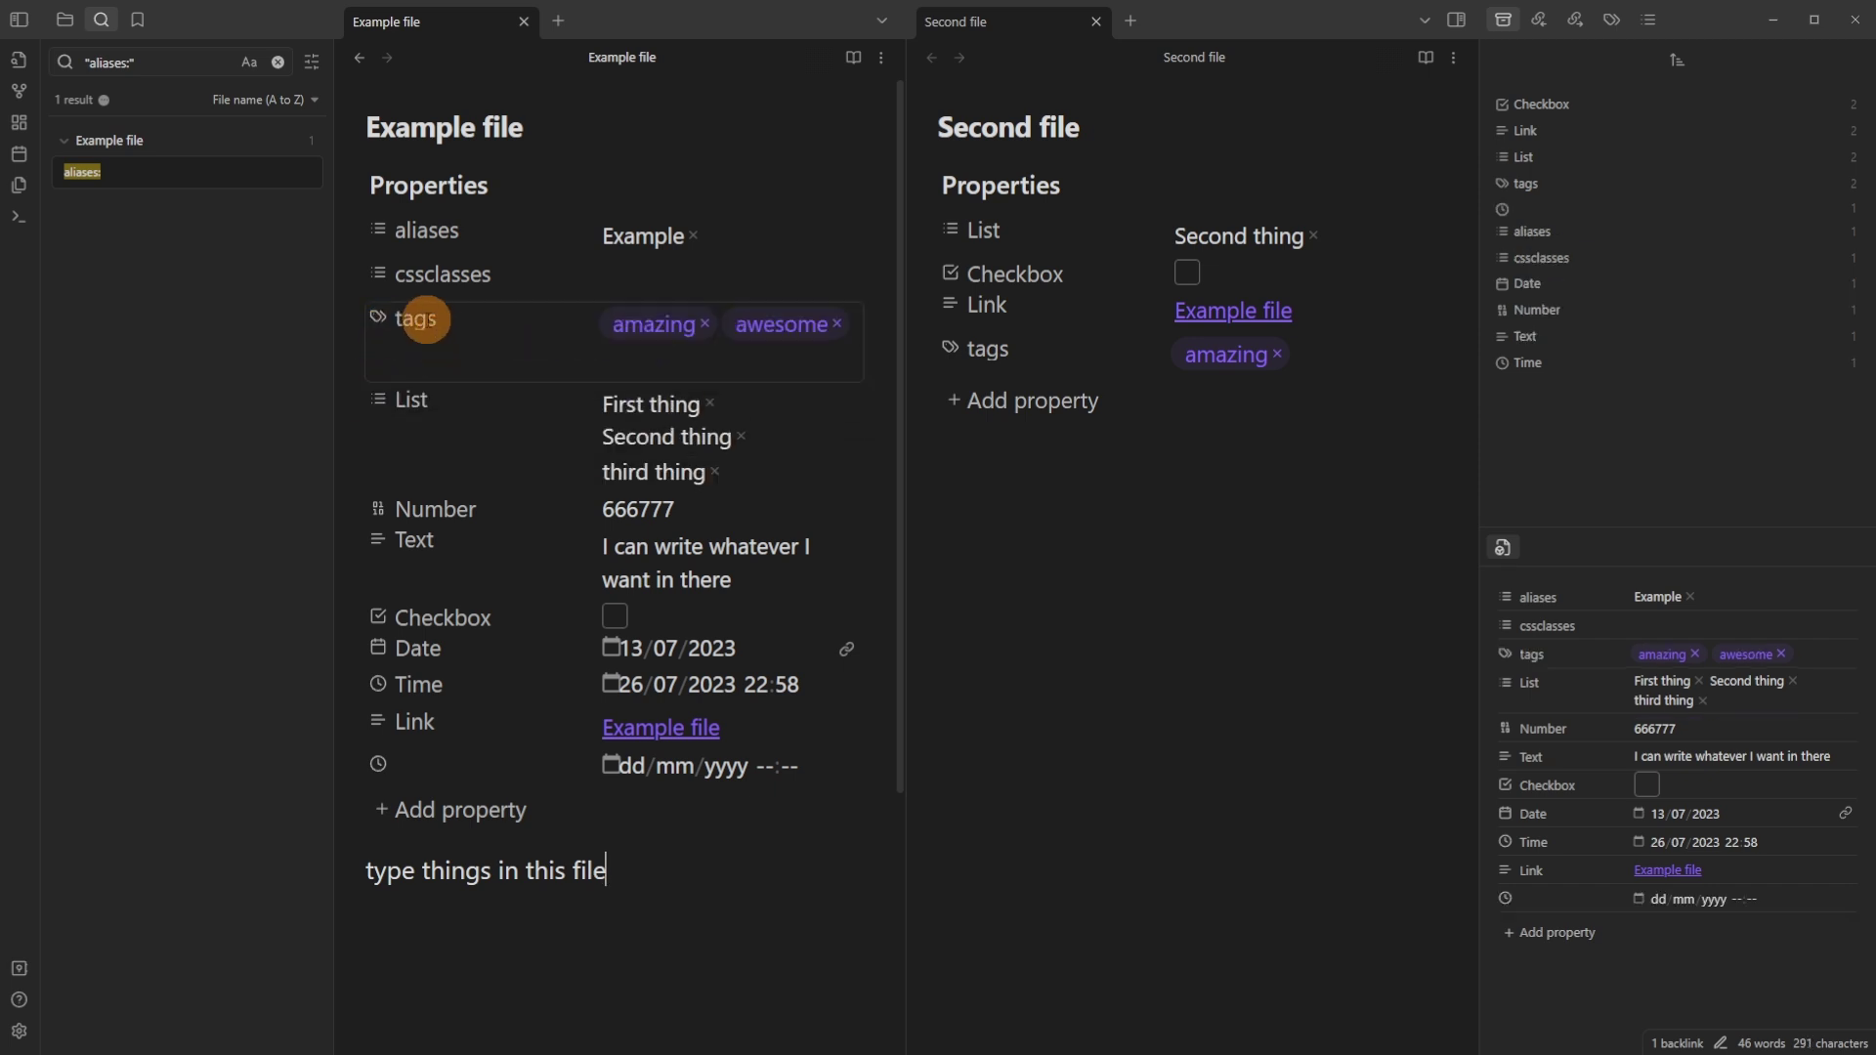
{"action": "left_click", "coordinate": [374, 319]}
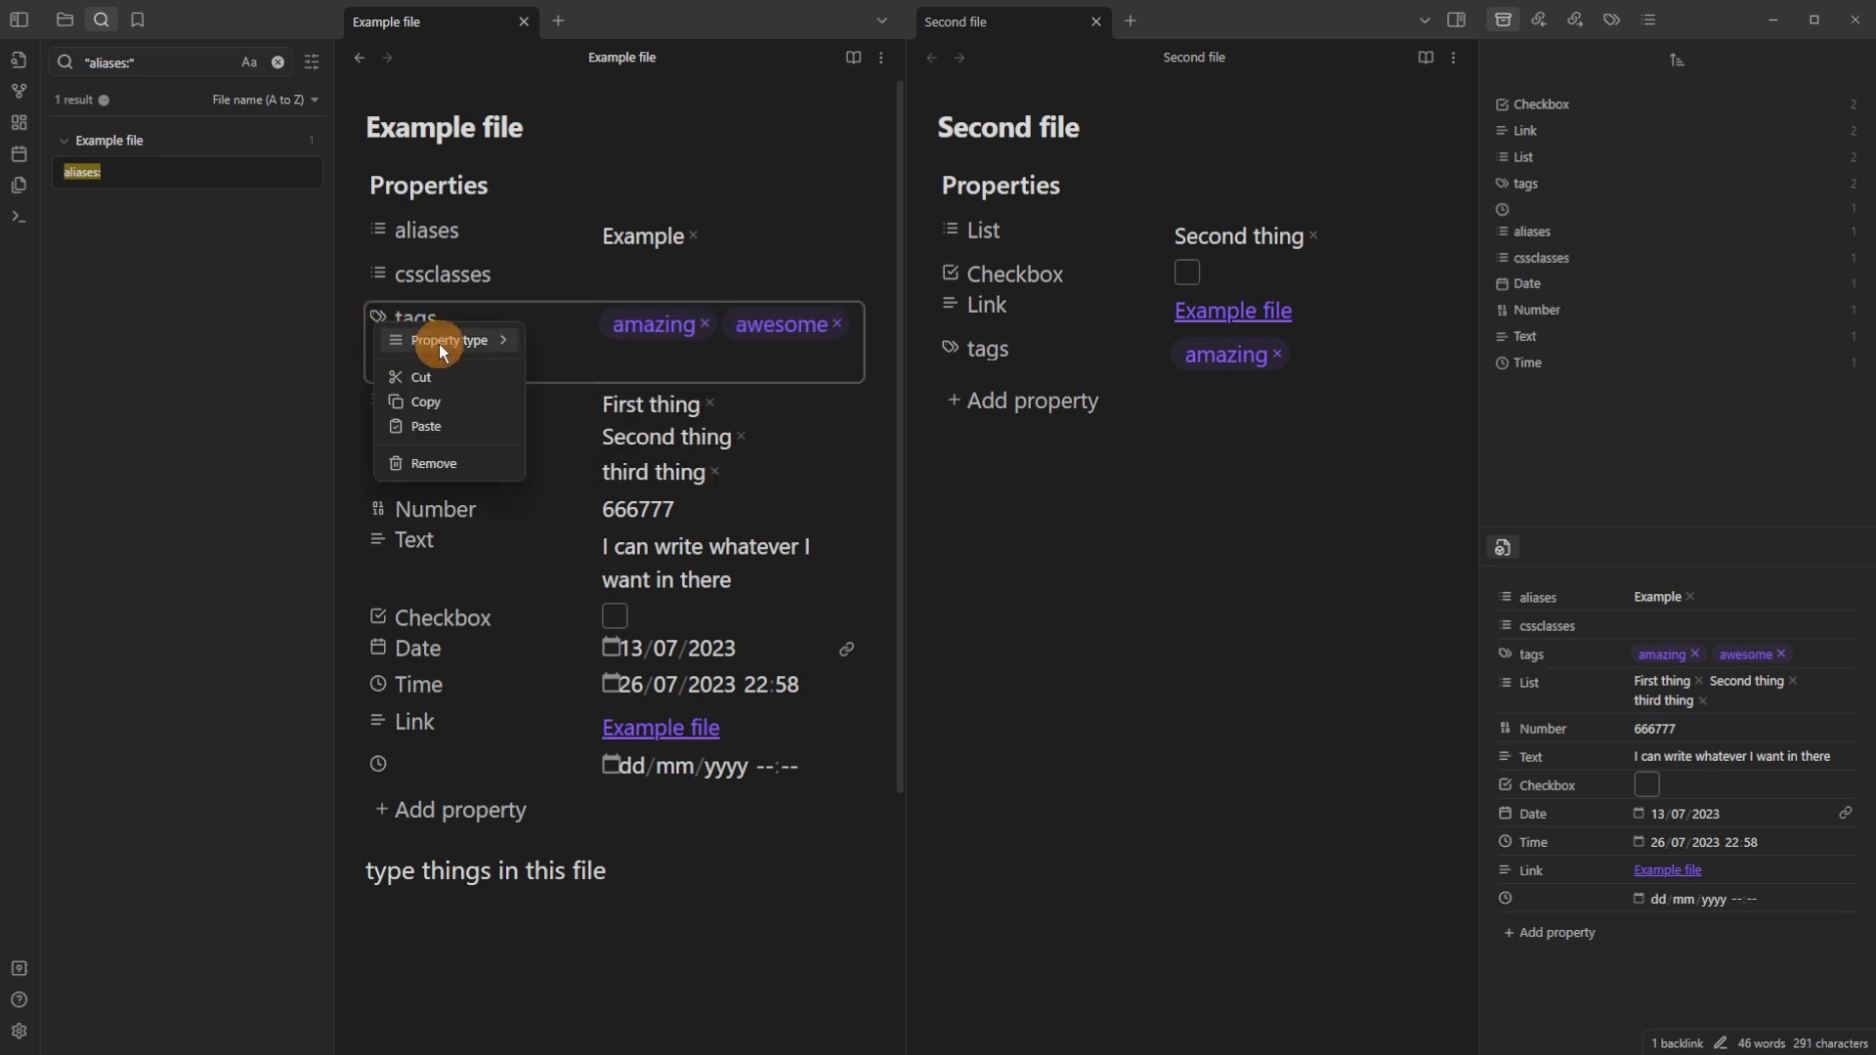
{"action": "mouse_move", "coordinate": [437, 344]}
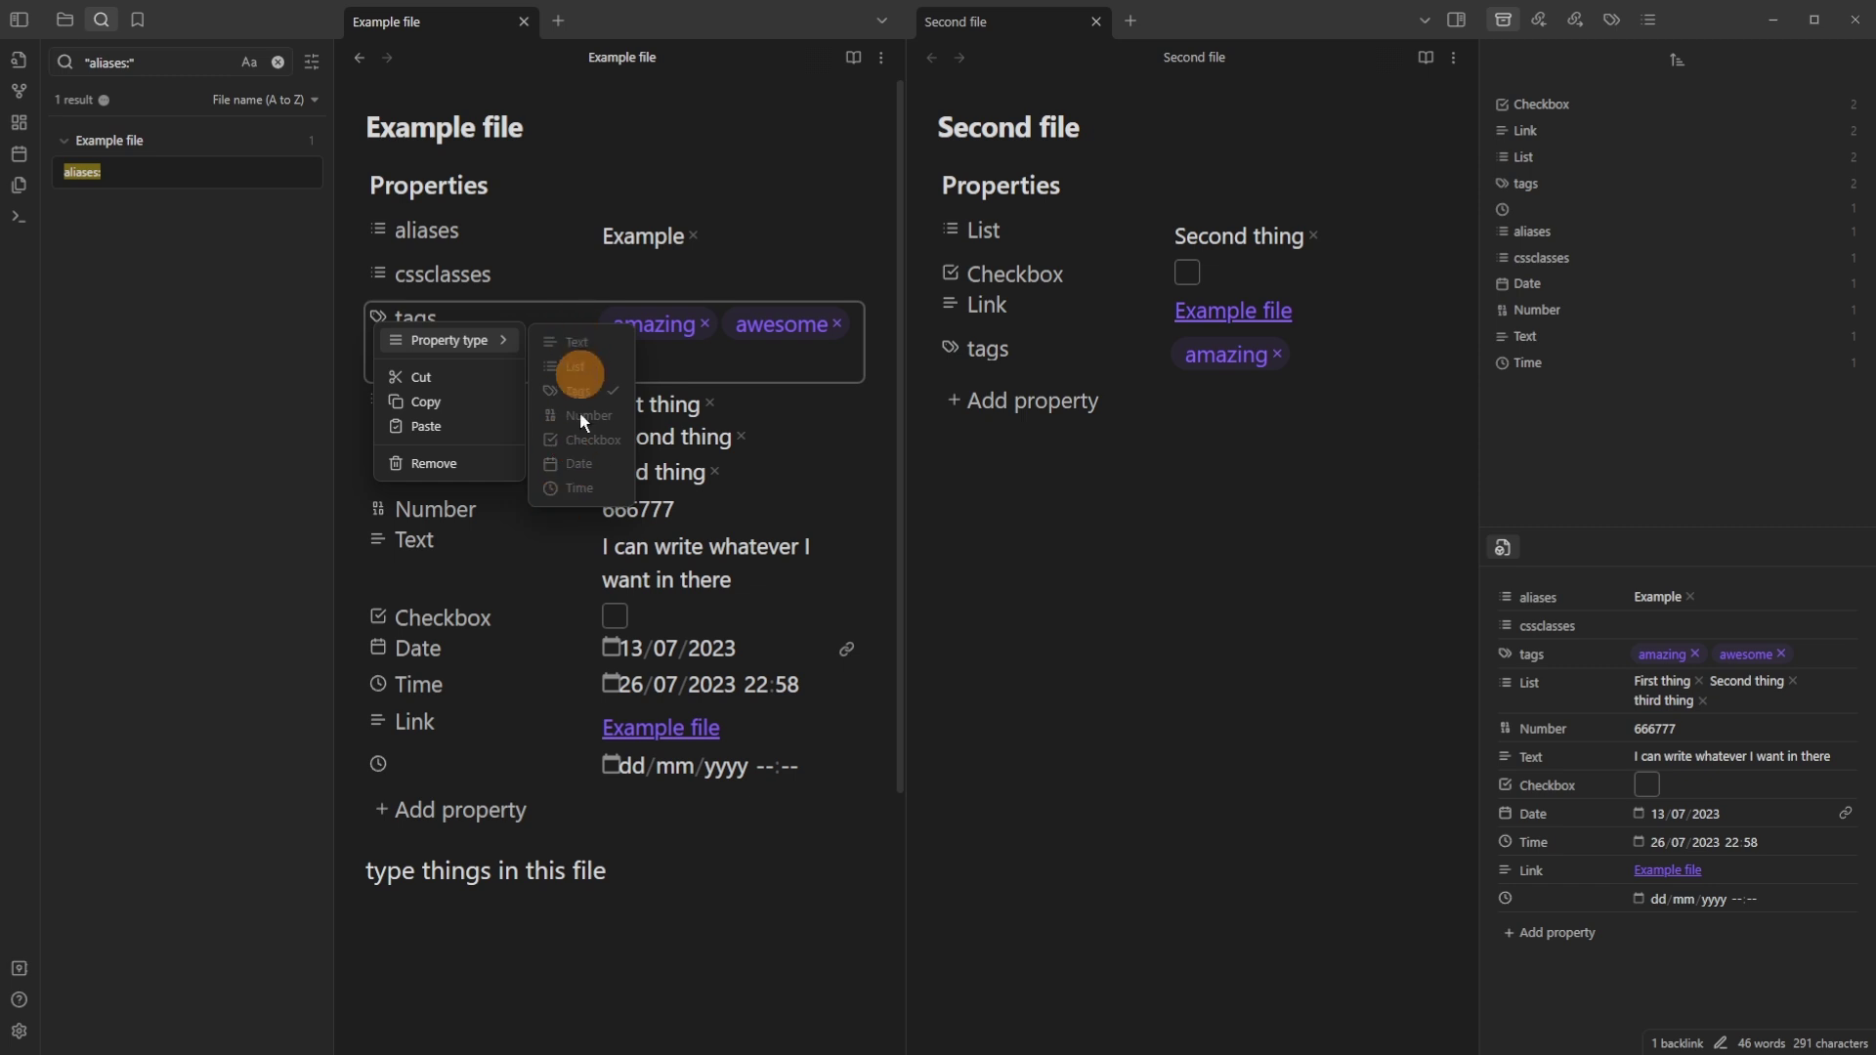
{"action": "key", "text": "ctrl+n"}
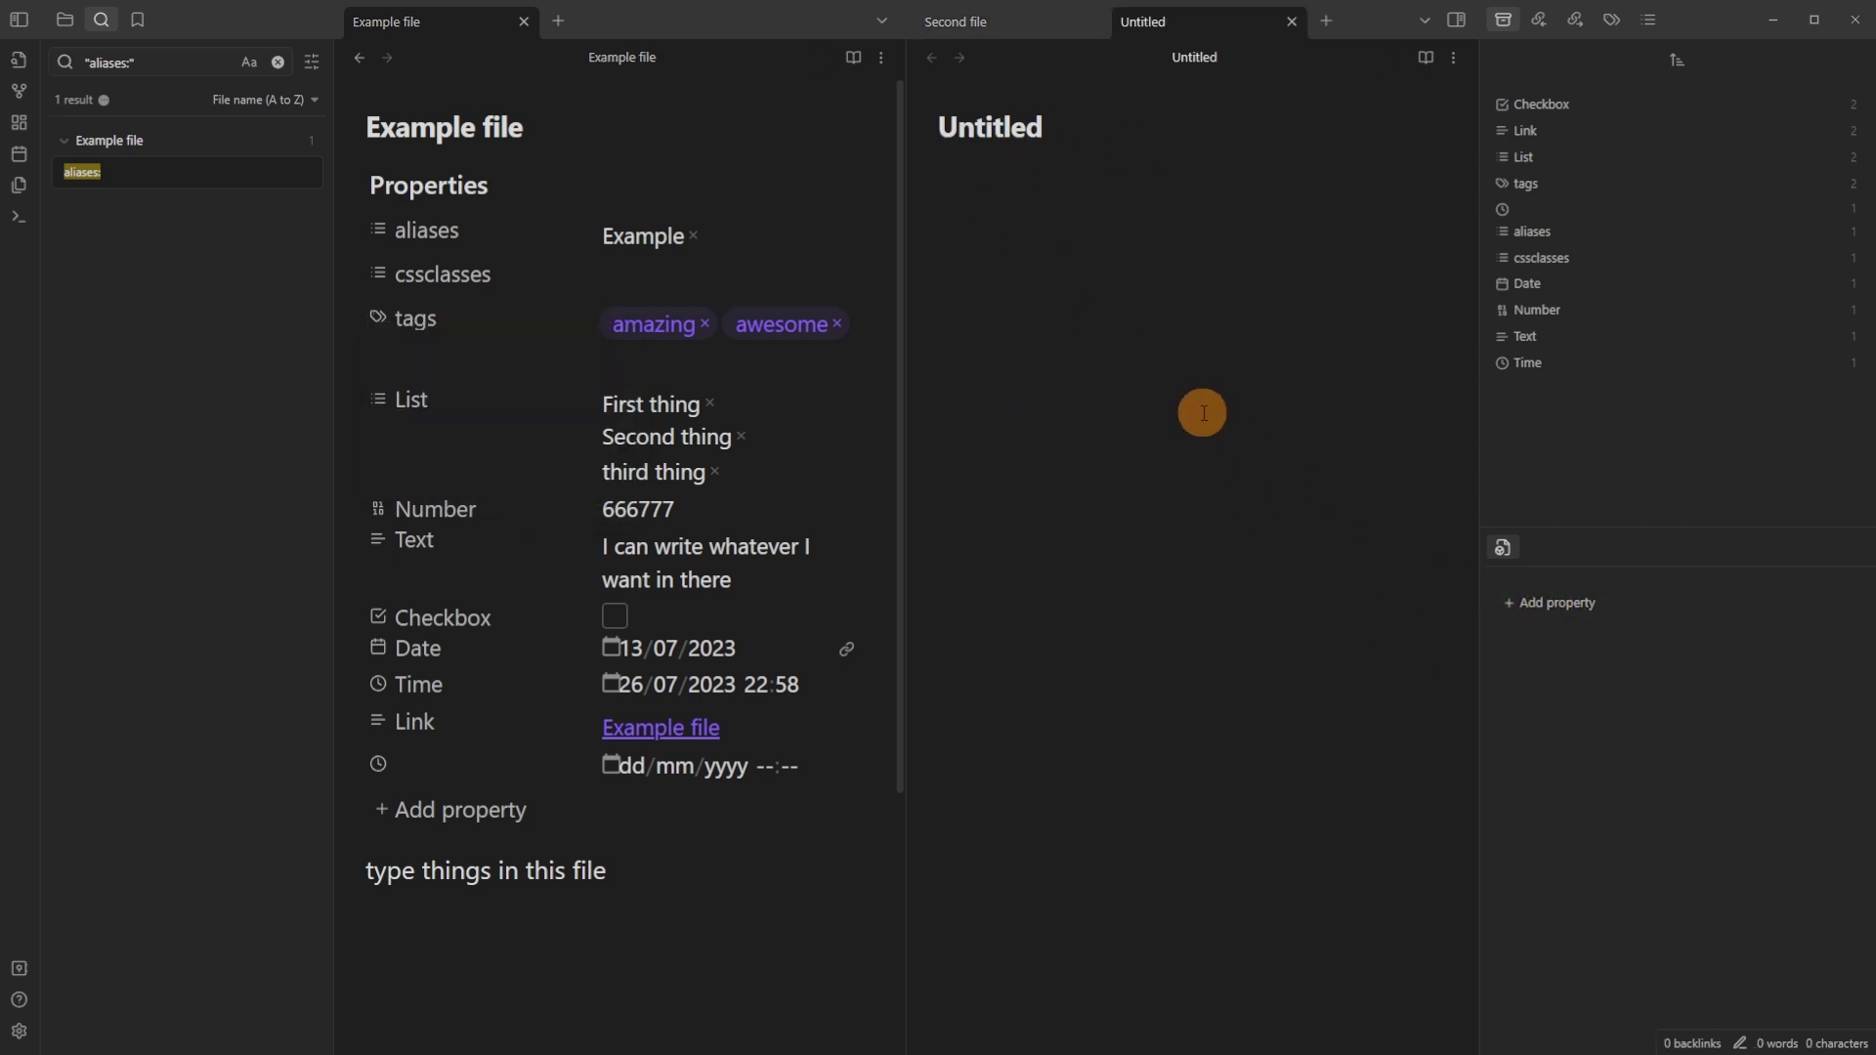
Give the new note an aliases property with the value 'app'.
{"action": "key", "text": "ctrl+semicolon"}
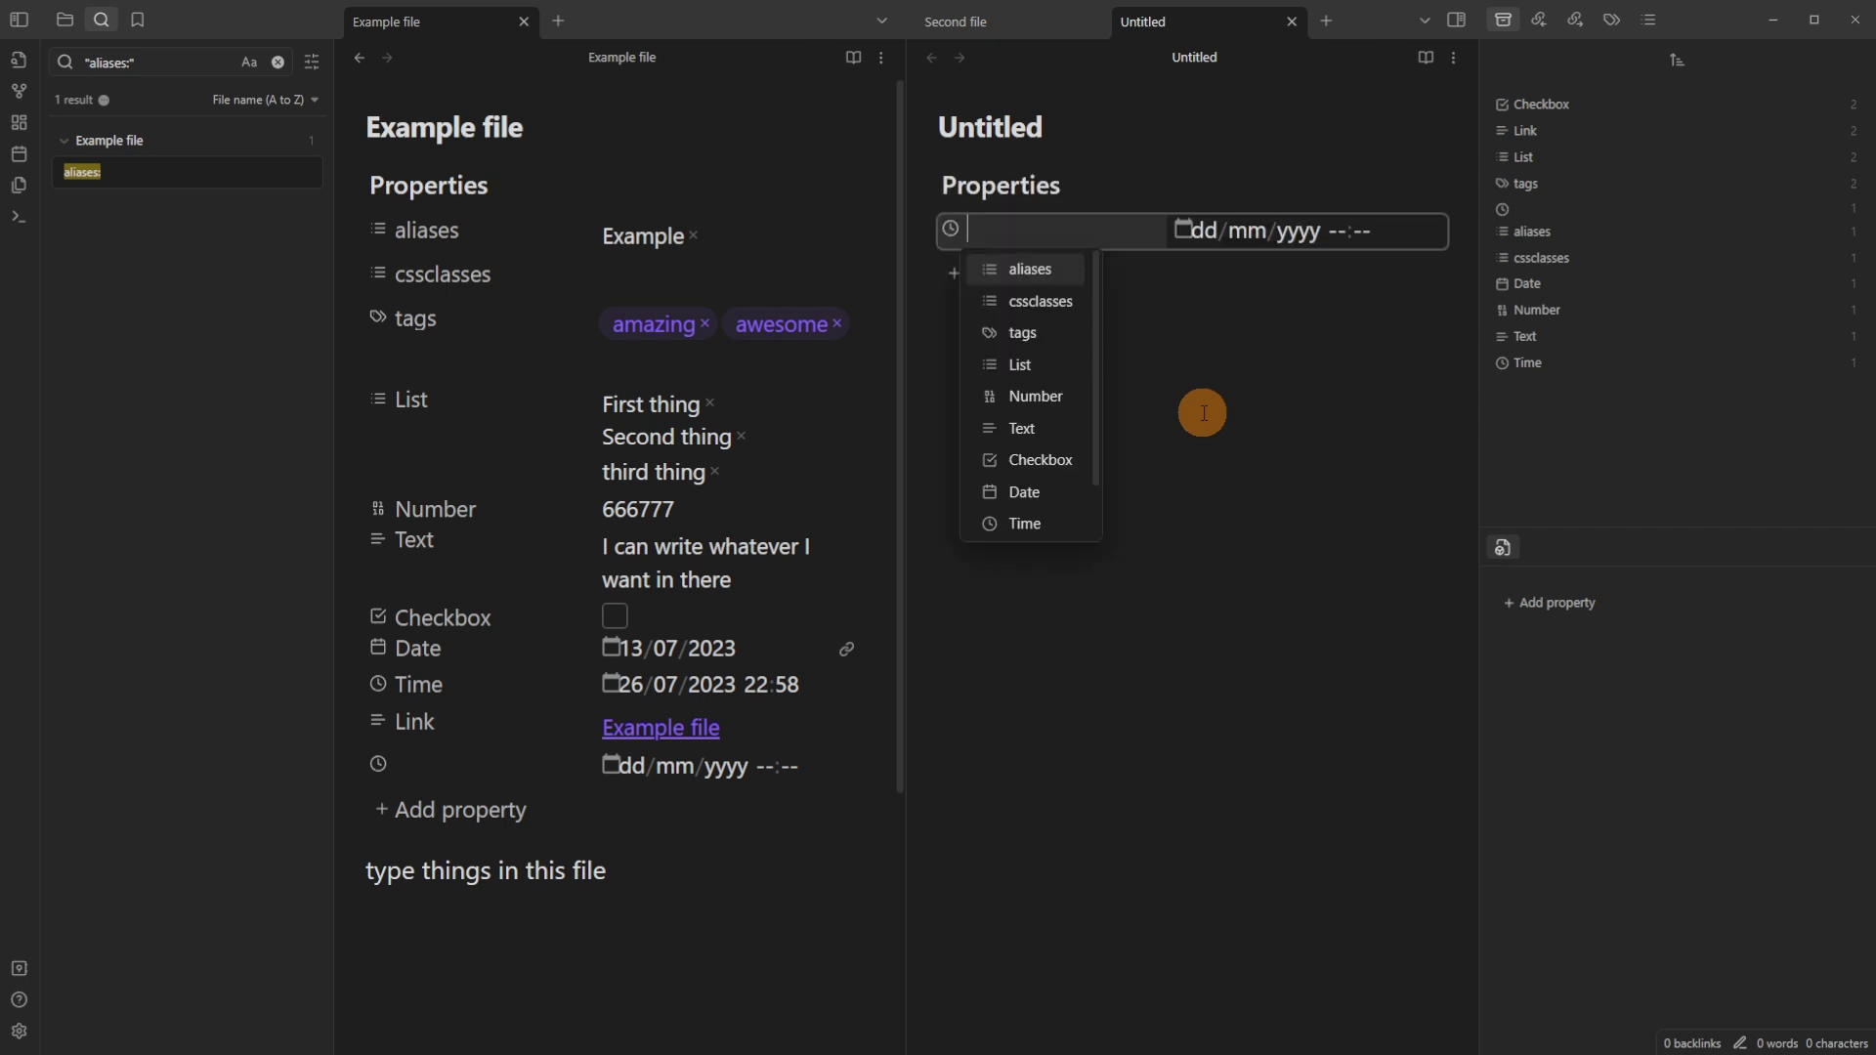
{"action": "left_click", "coordinate": [995, 278]}
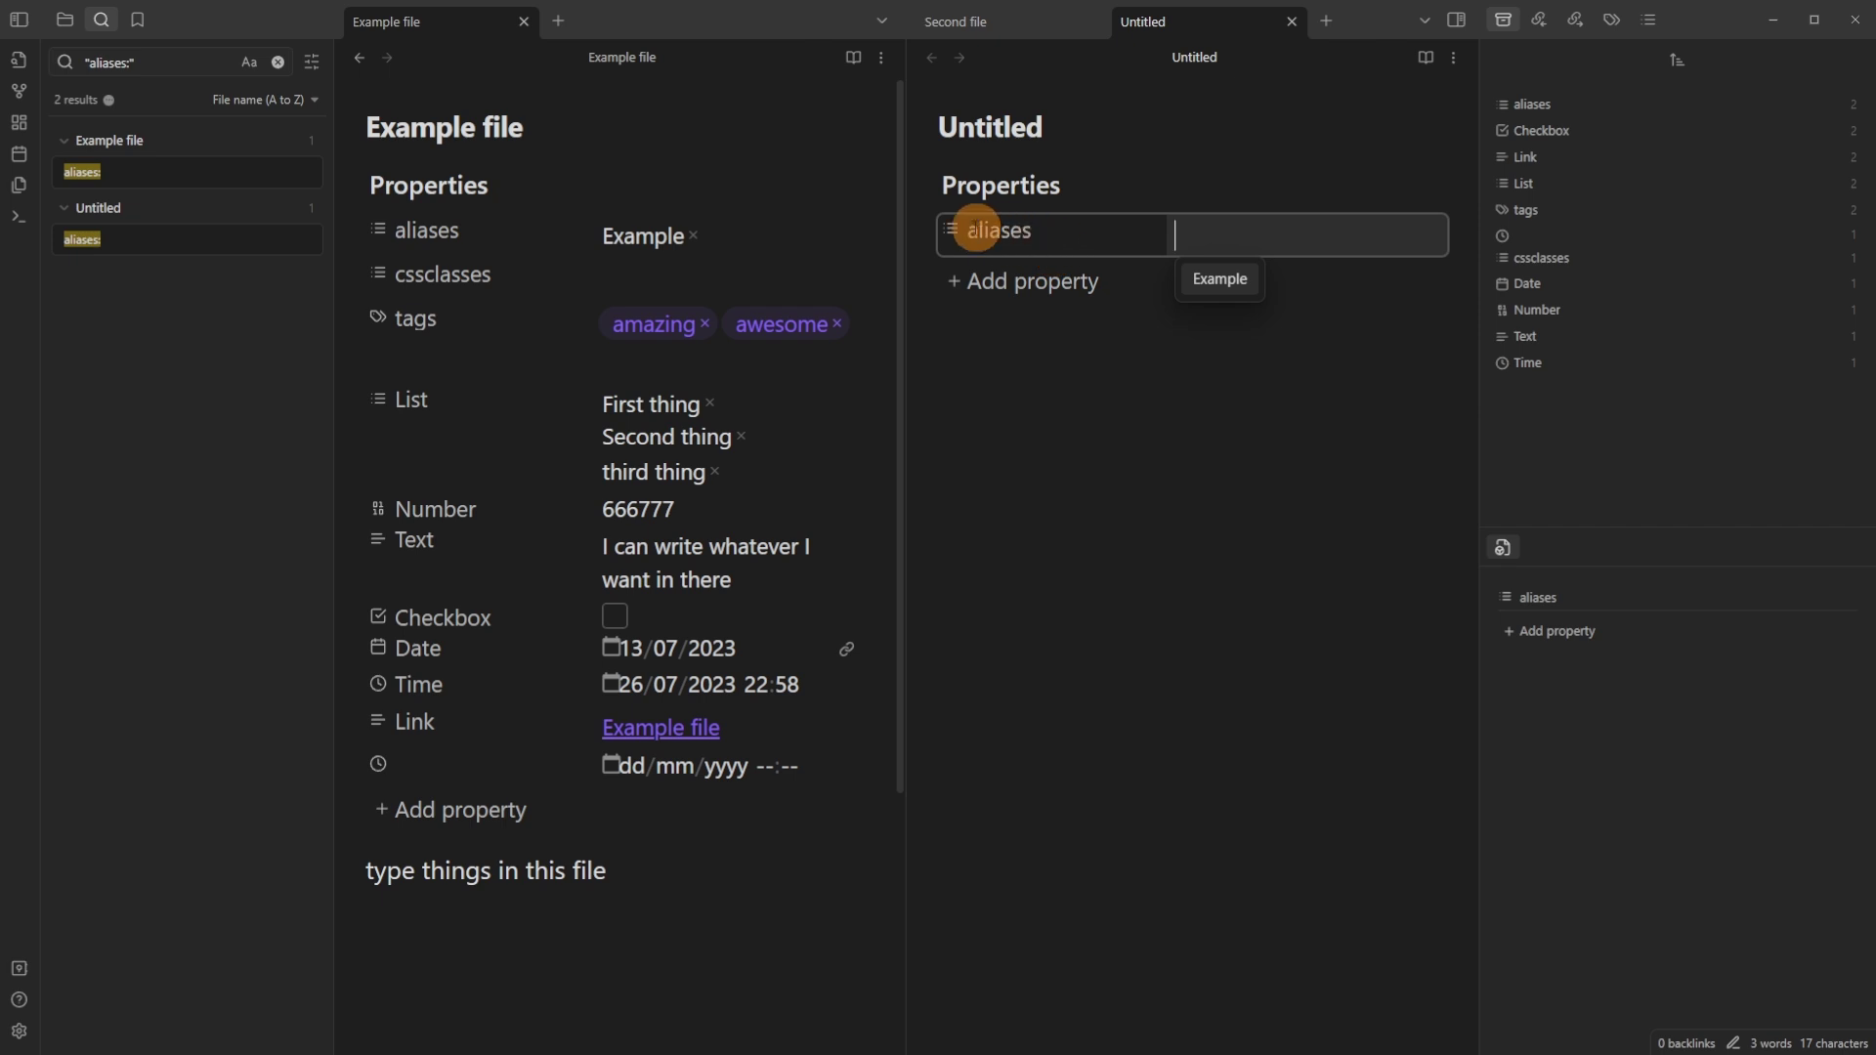
{"action": "left_click", "coordinate": [952, 228]}
{"action": "mouse_move", "coordinate": [1012, 252]}
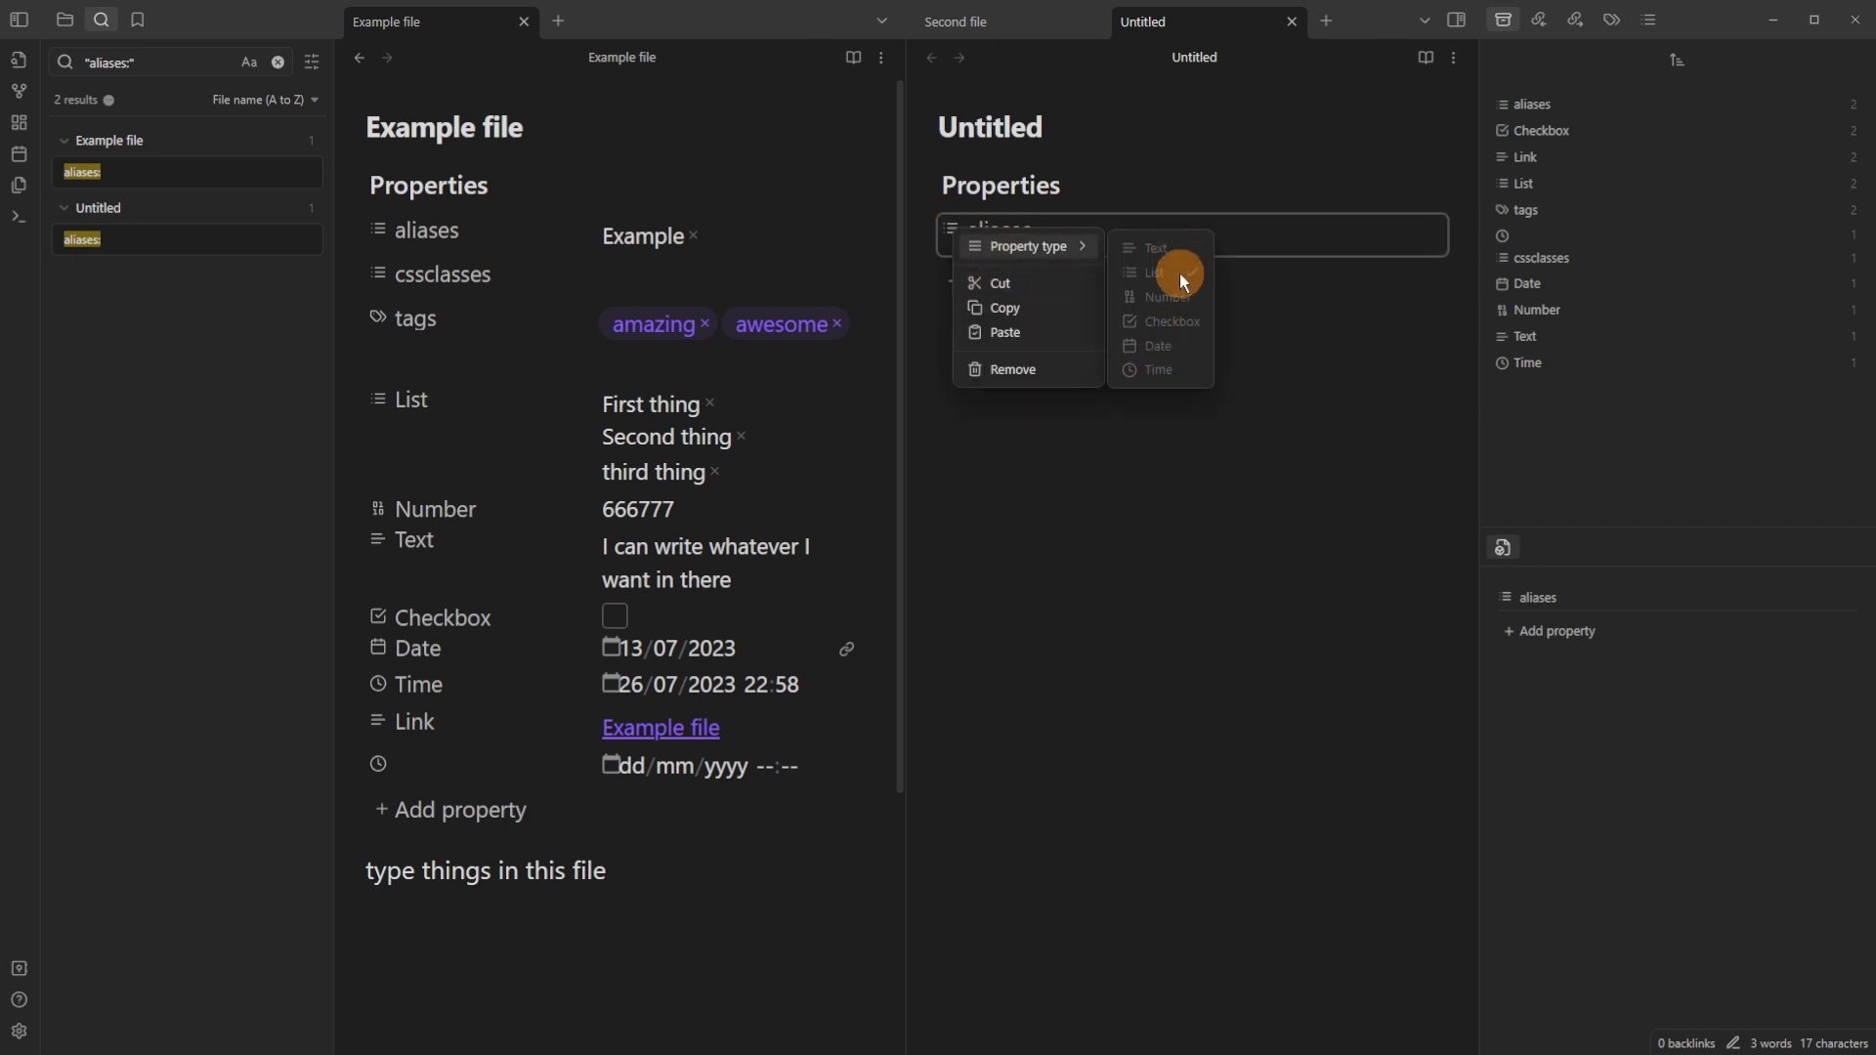
{"action": "left_click", "coordinate": [1328, 469]}
{"action": "left_click", "coordinate": [1158, 227]}
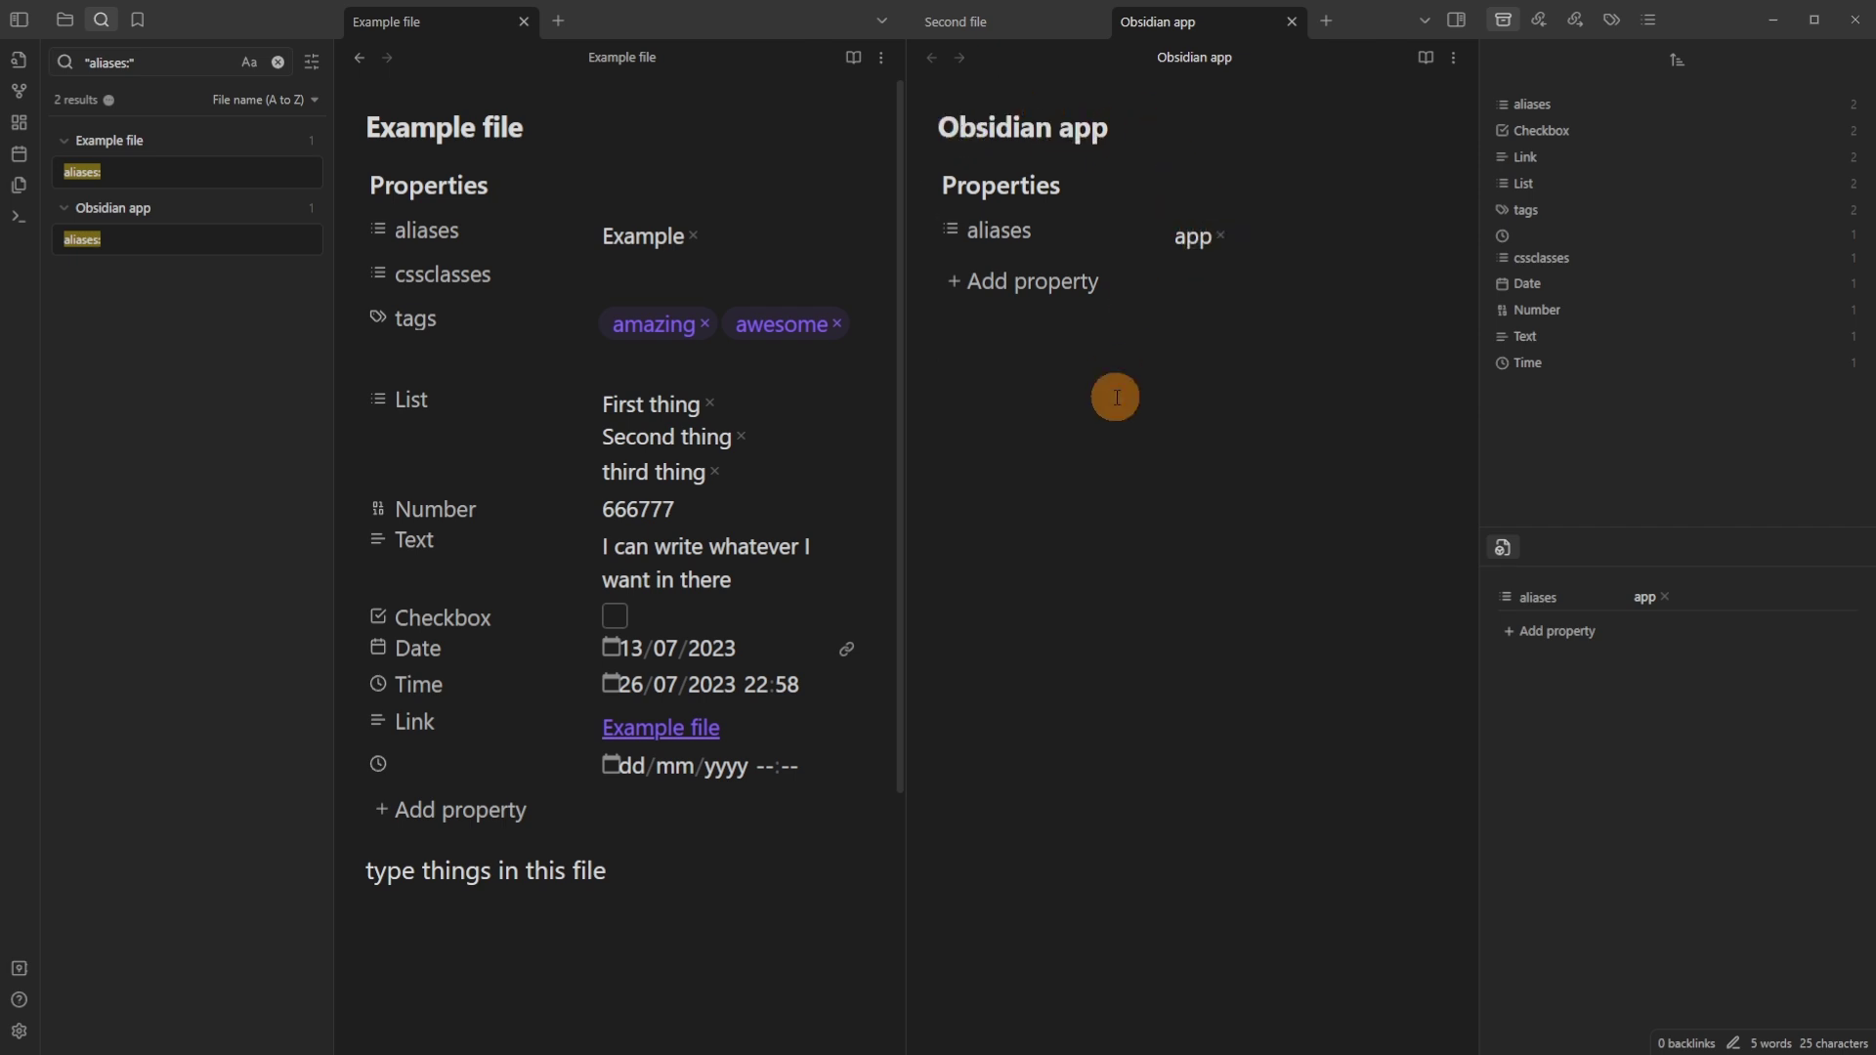
Find the Obsidian app note by typing 'app' in the quick switcher.
{"action": "key", "text": "ctrl+o"}
{"action": "type", "text": "app"}
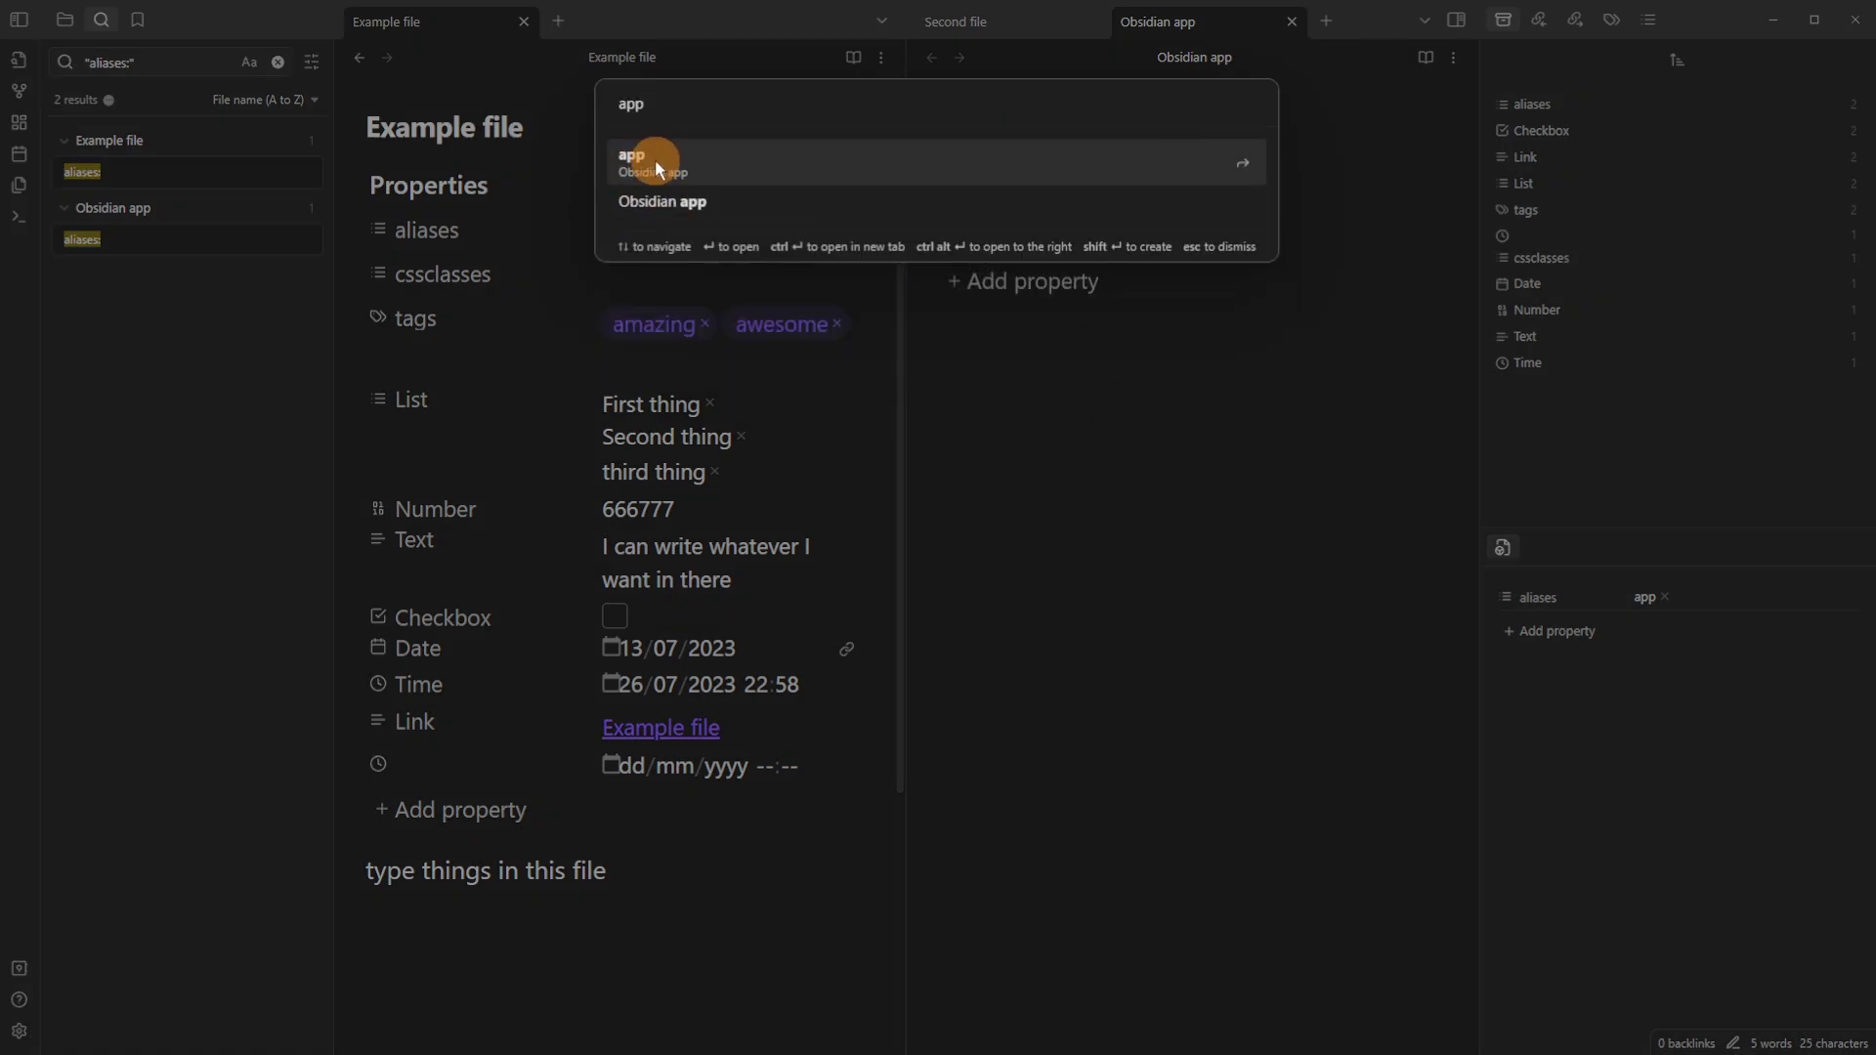
{"action": "left_click", "coordinate": [708, 202]}
Add 'Obsidian' as a second alias of the Obsidian app note.
{"action": "left_click", "coordinate": [1260, 406]}
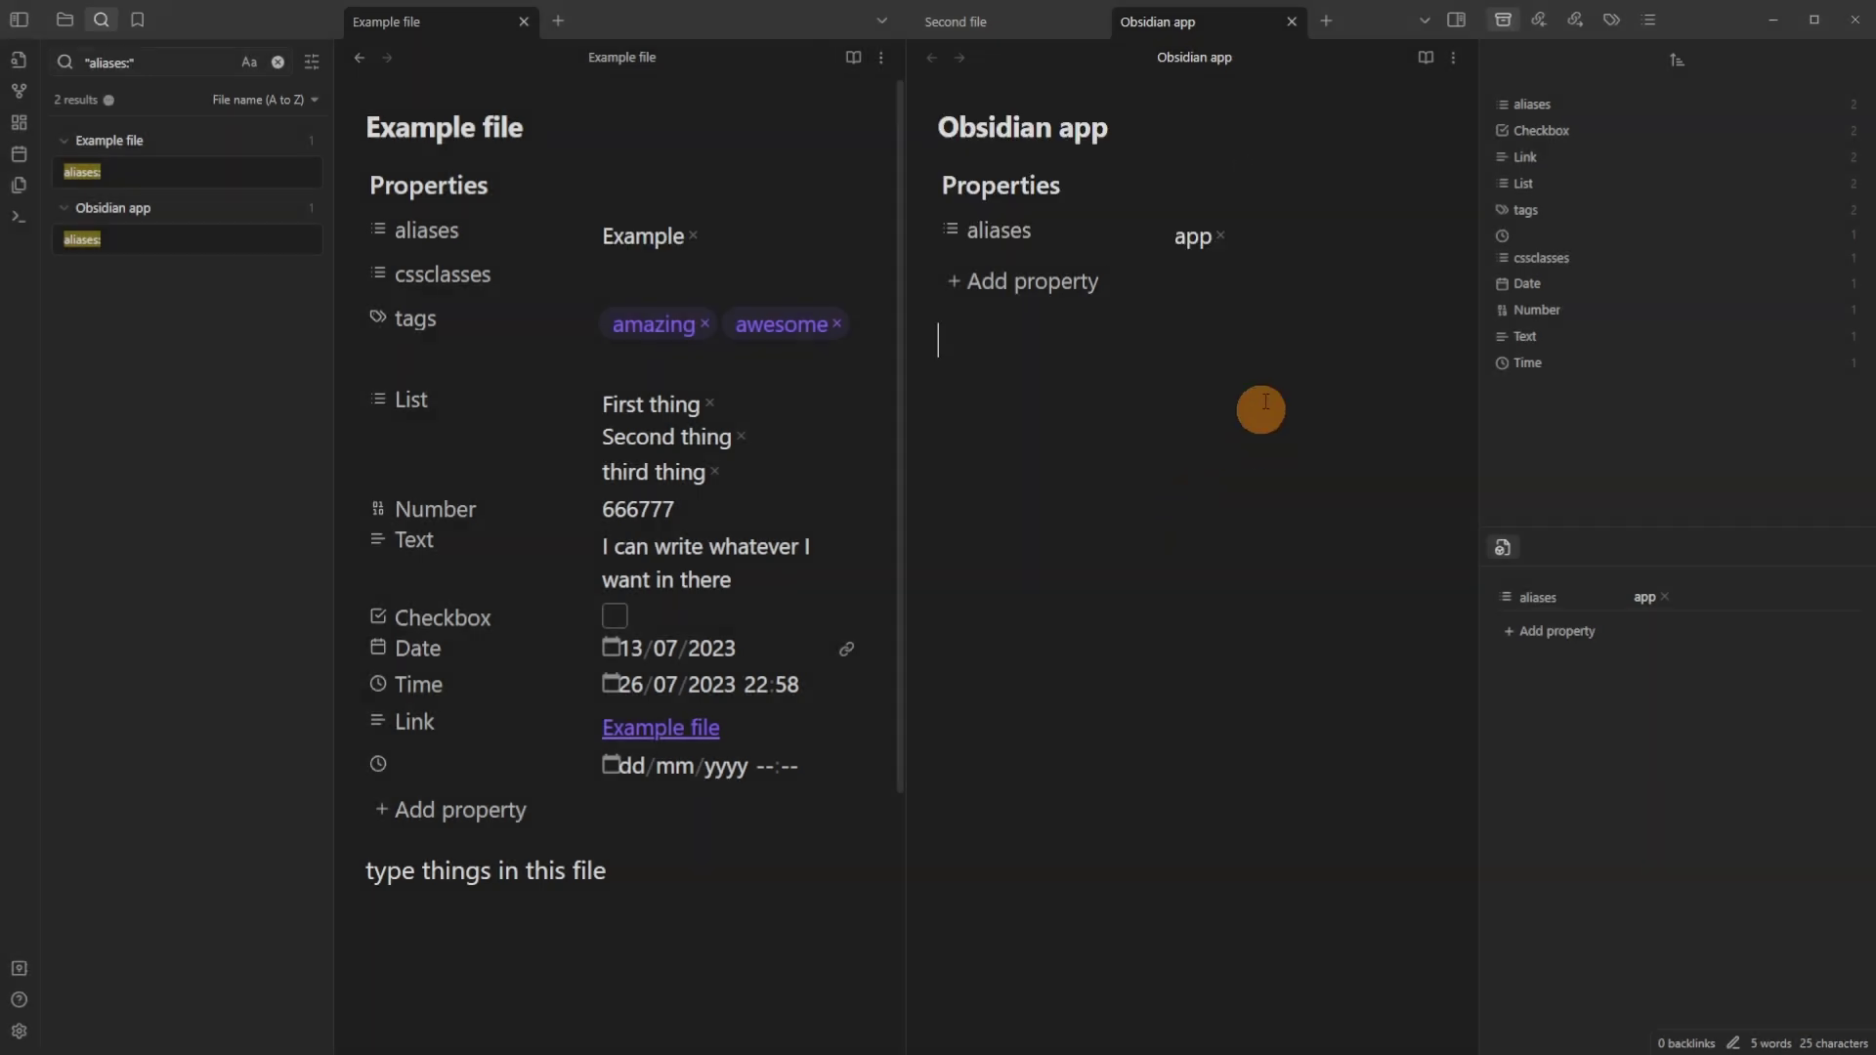
{"action": "left_click", "coordinate": [1283, 236]}
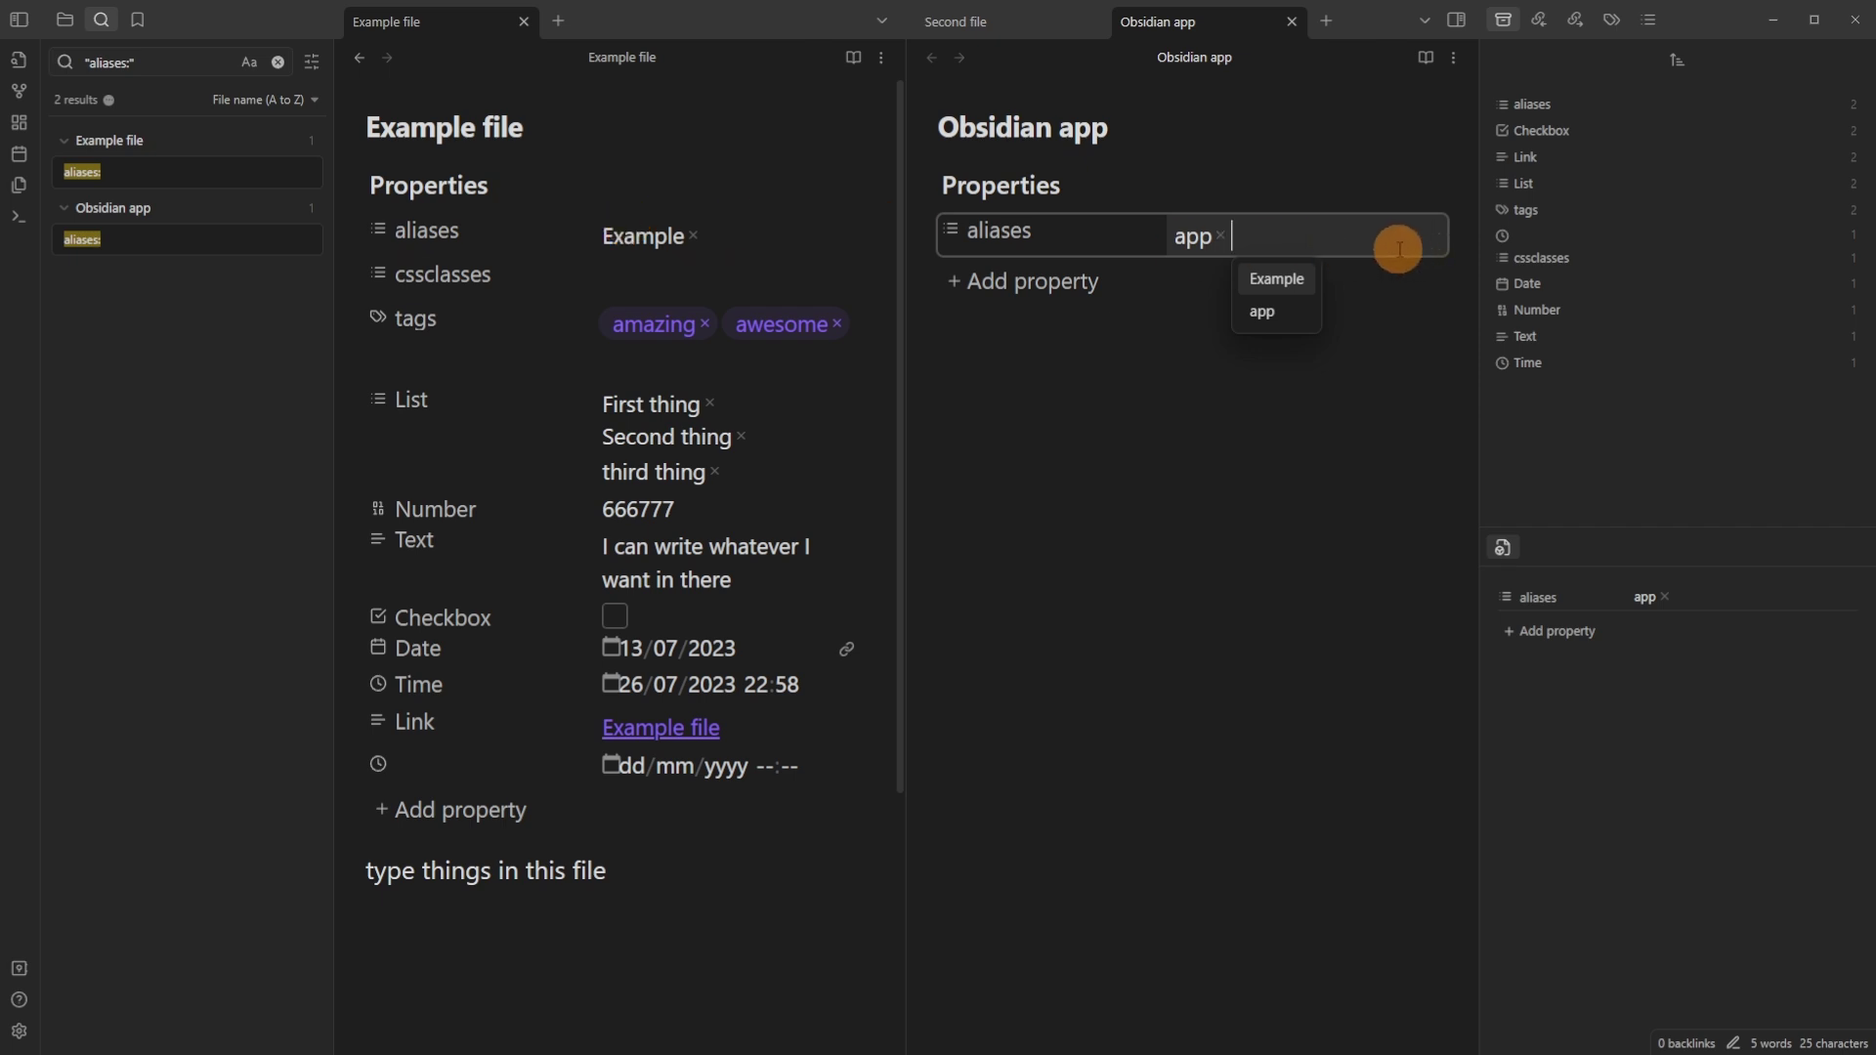
{"action": "type", "text": "Obsidian"}
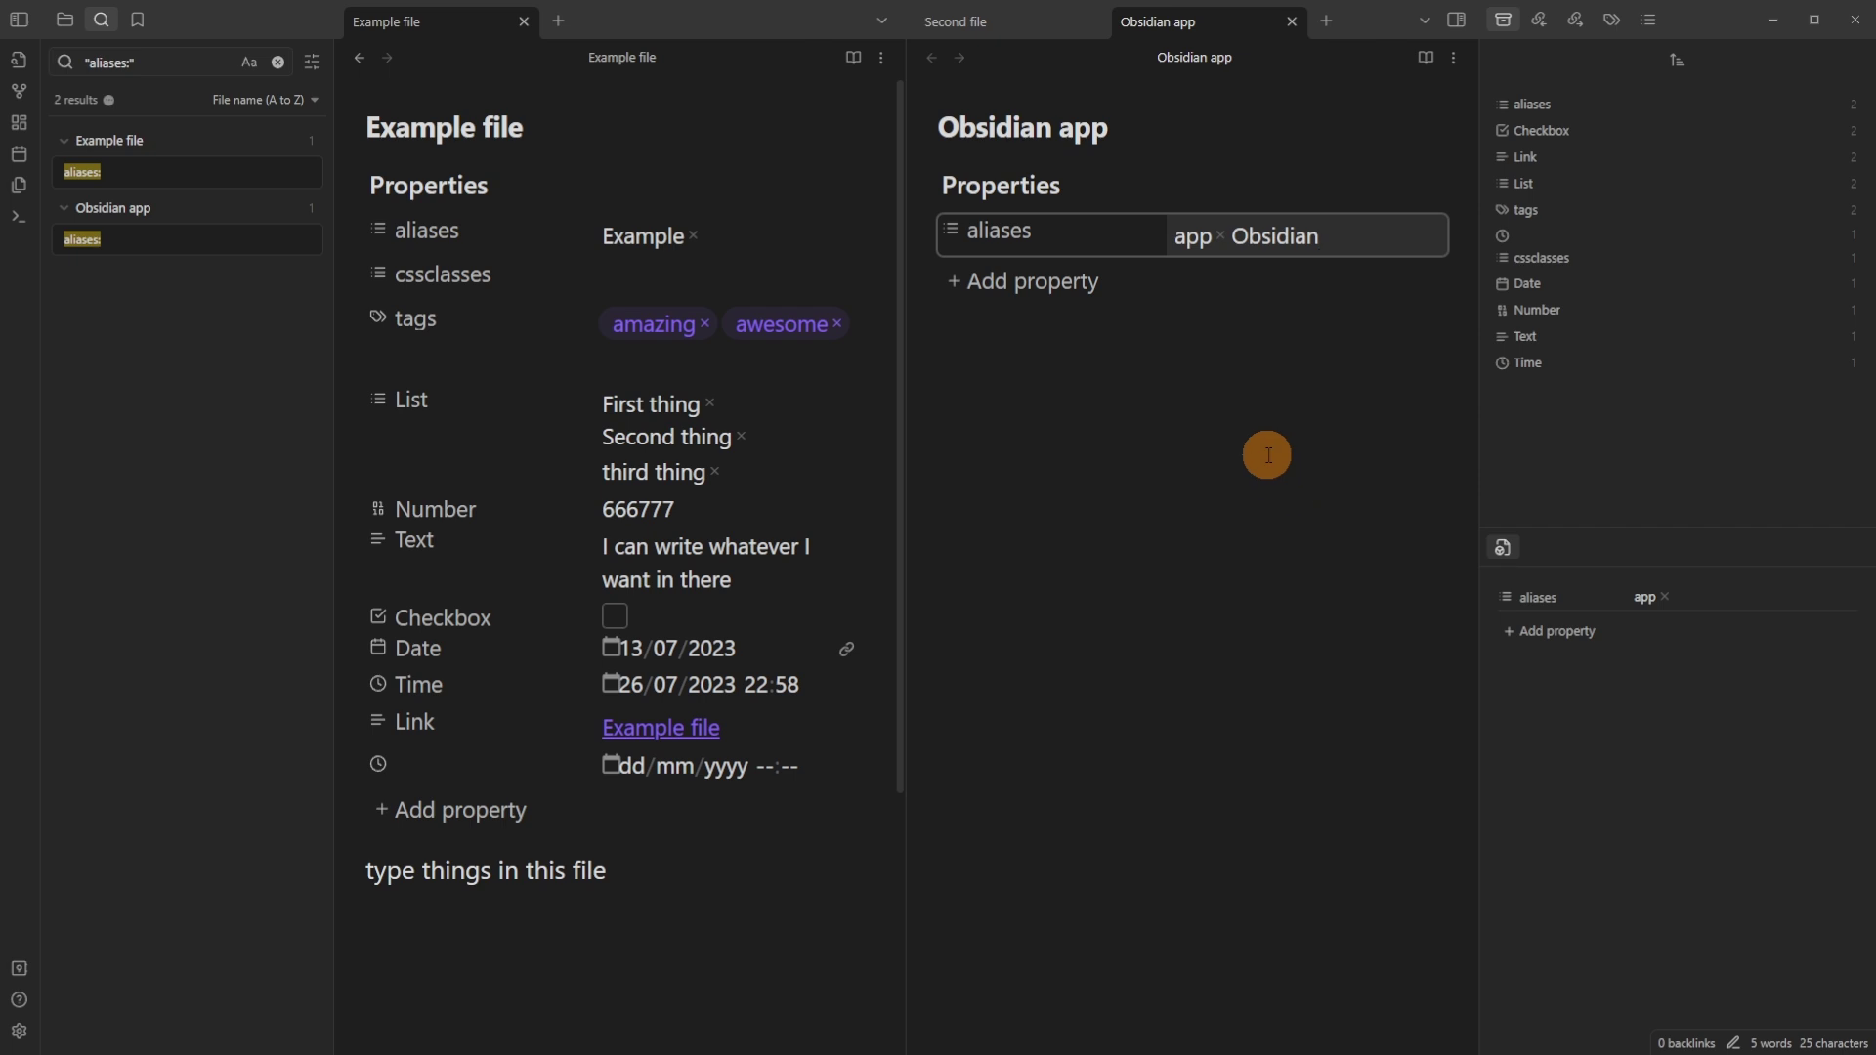
{"action": "key", "text": "Return"}
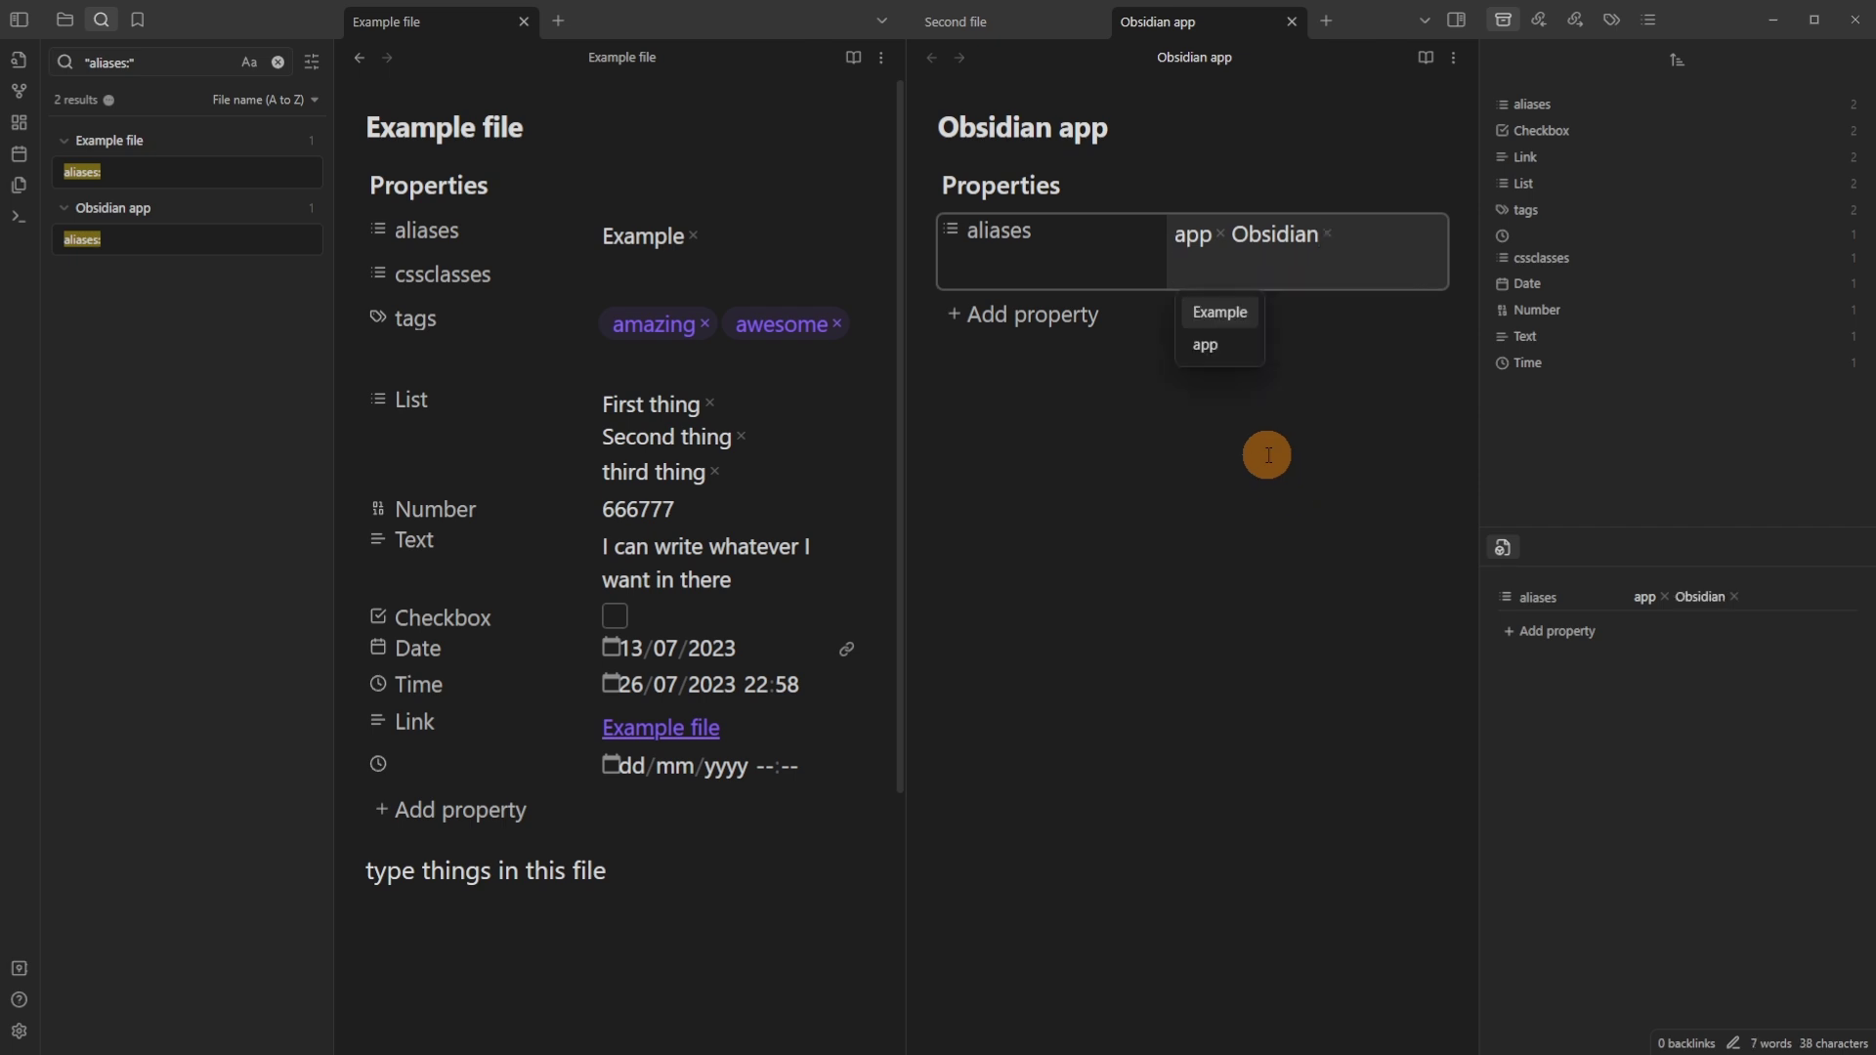
{"action": "left_click", "coordinate": [1196, 469]}
Search the quick switcher for 'ap' to list notes matching by alias.
{"action": "key", "text": "ctrl+o"}
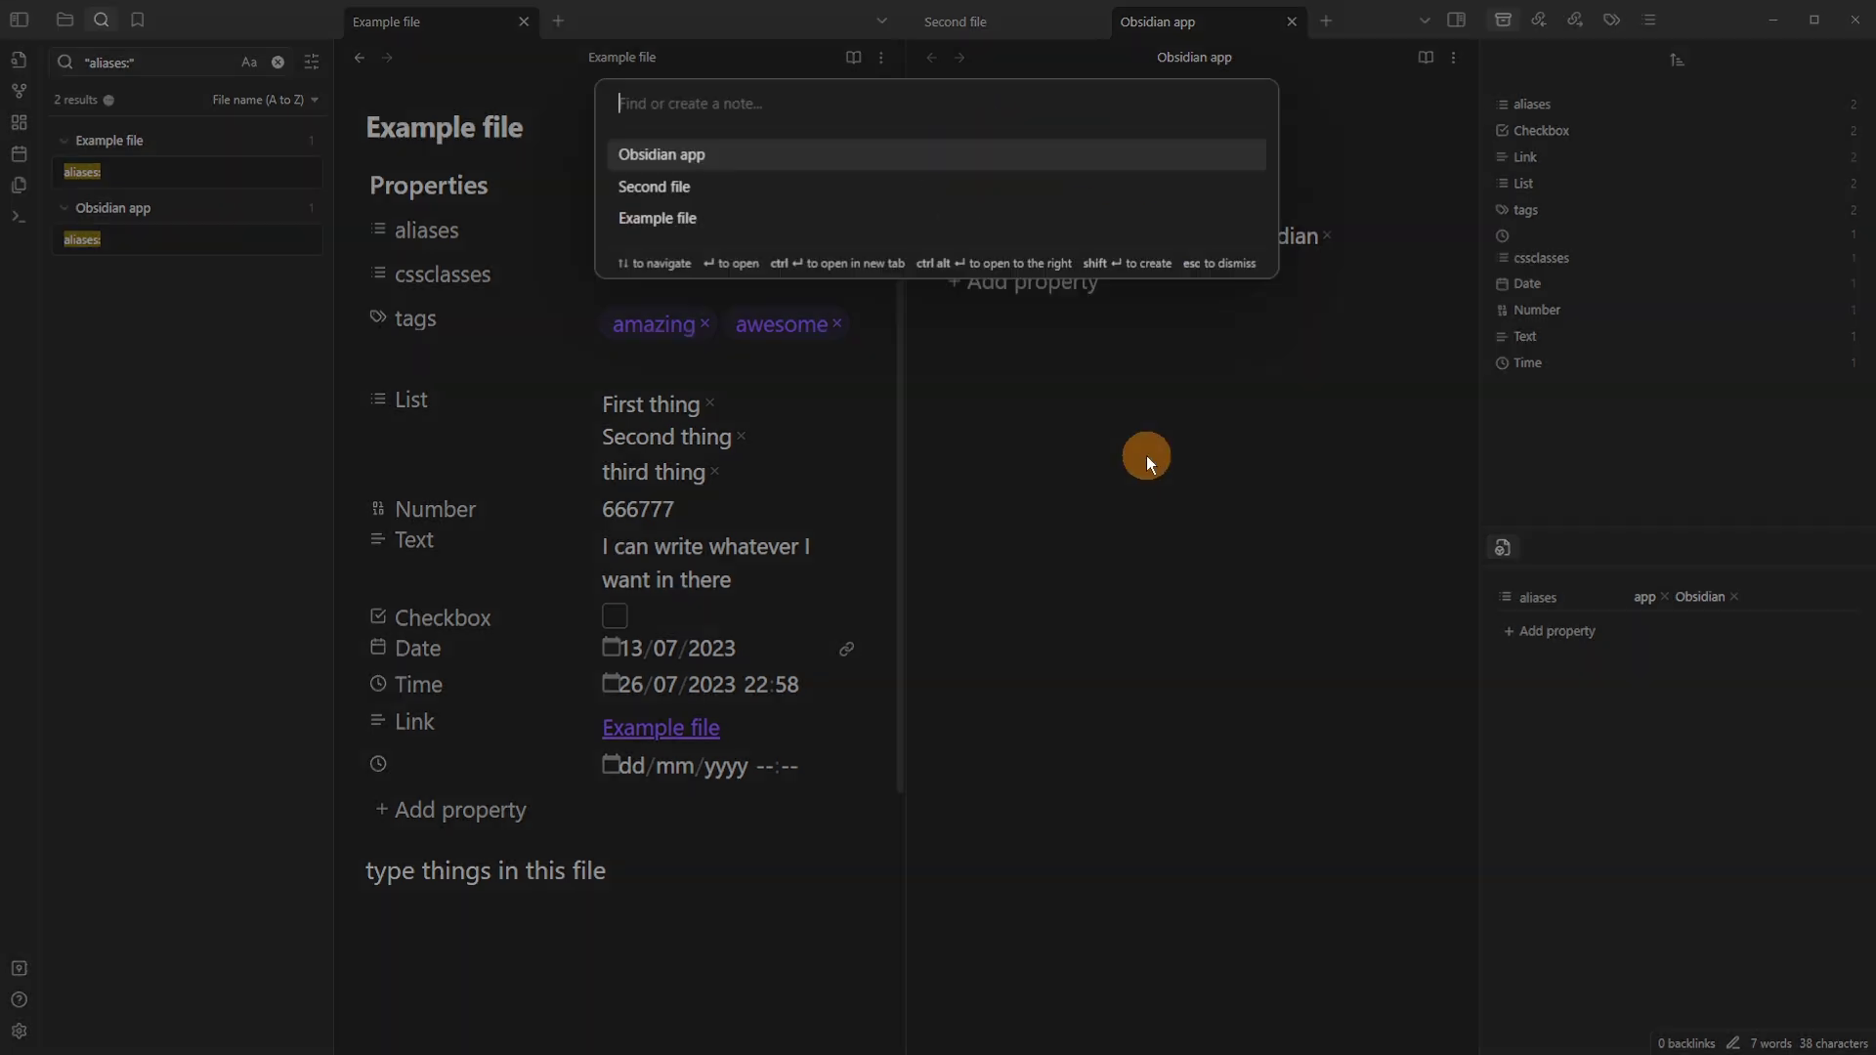
{"action": "type", "text": "o"}
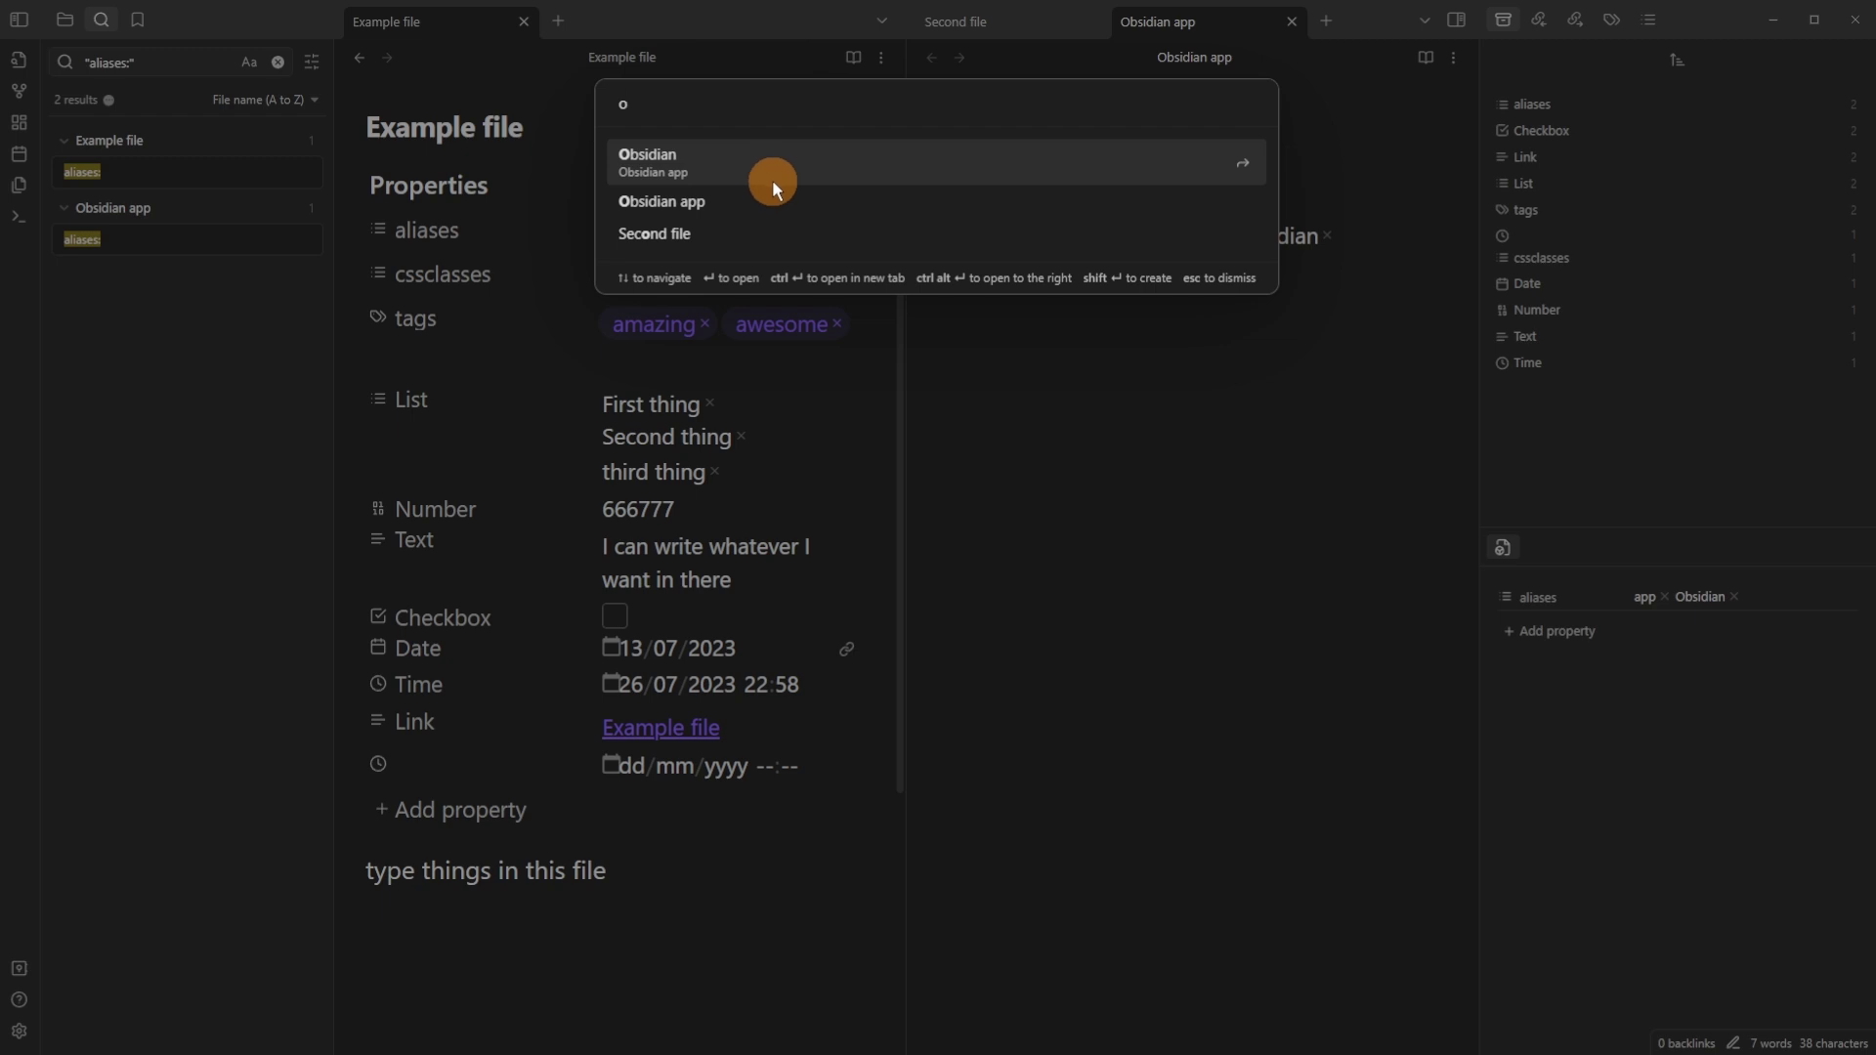
{"action": "key", "text": "BackSpace"}
{"action": "type", "text": "ap"}
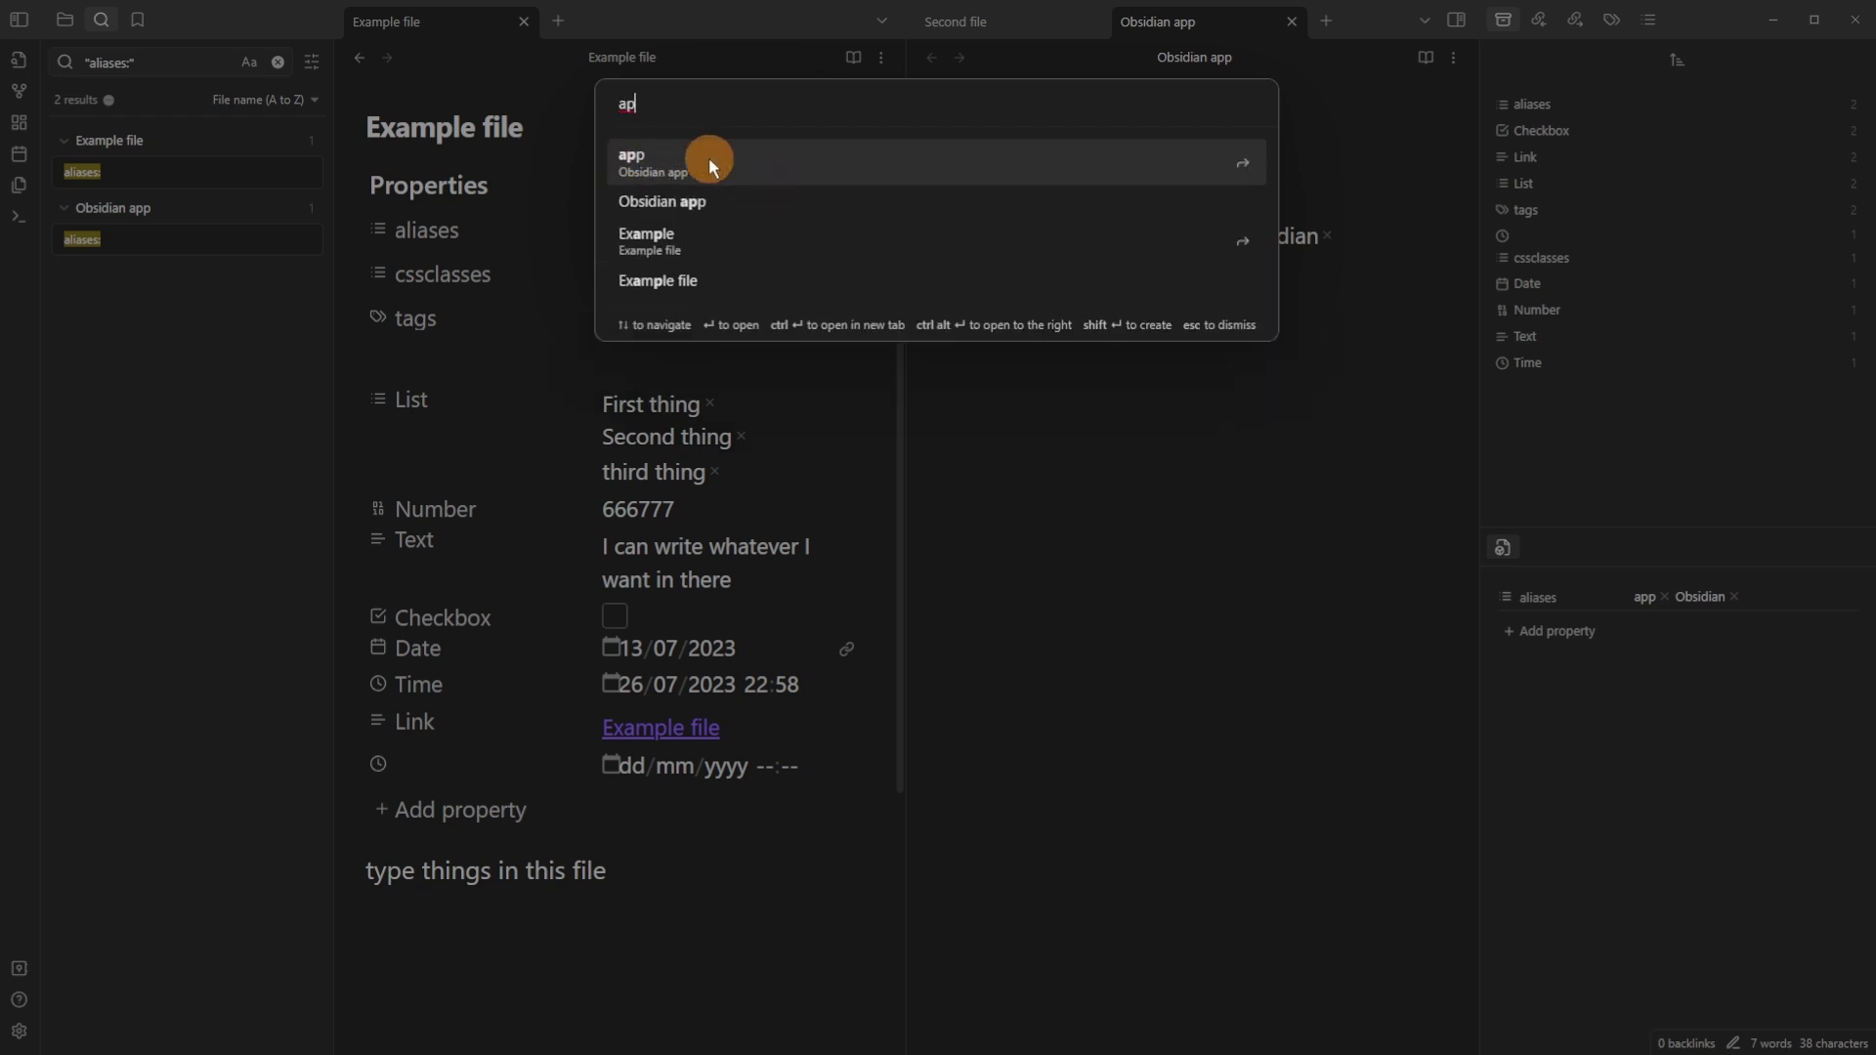
In the Obsidian app note, create a tags property holding amazing and rename it to thing.
{"action": "left_click", "coordinate": [760, 201]}
{"action": "left_click", "coordinate": [1016, 284]}
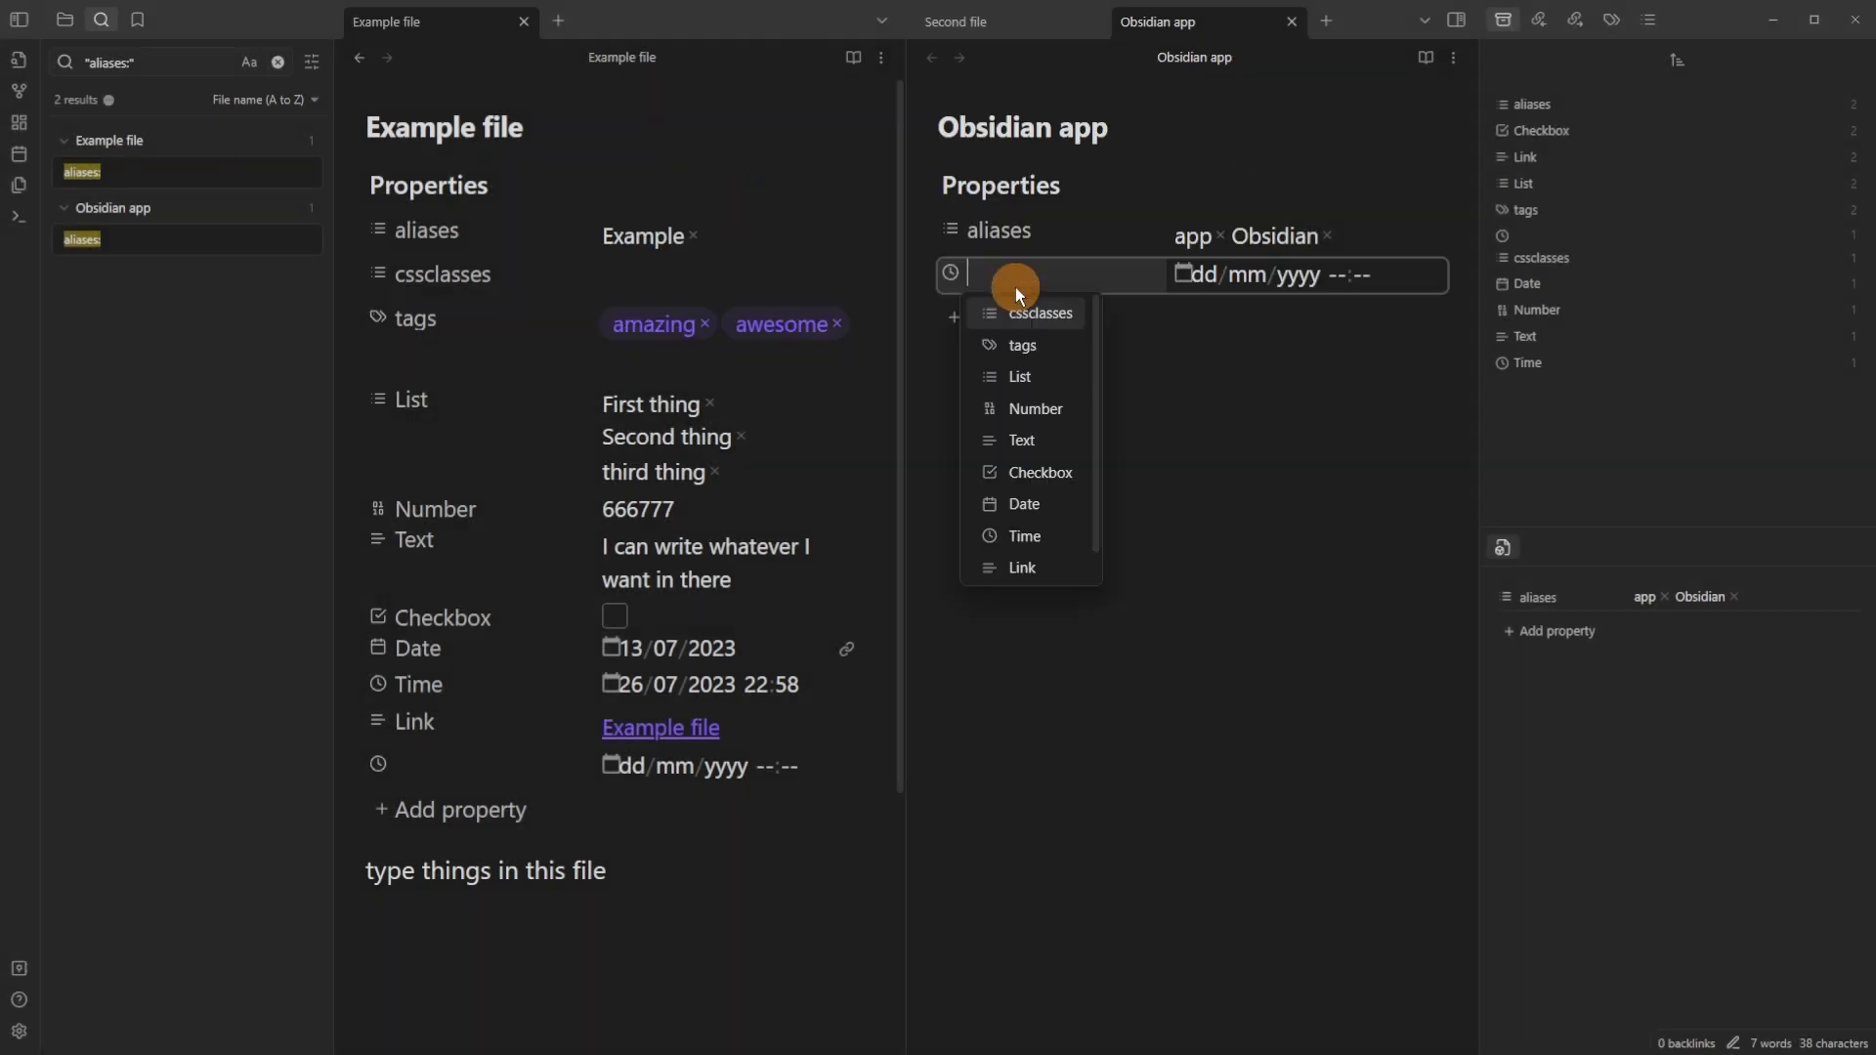
{"action": "left_click", "coordinate": [1028, 343]}
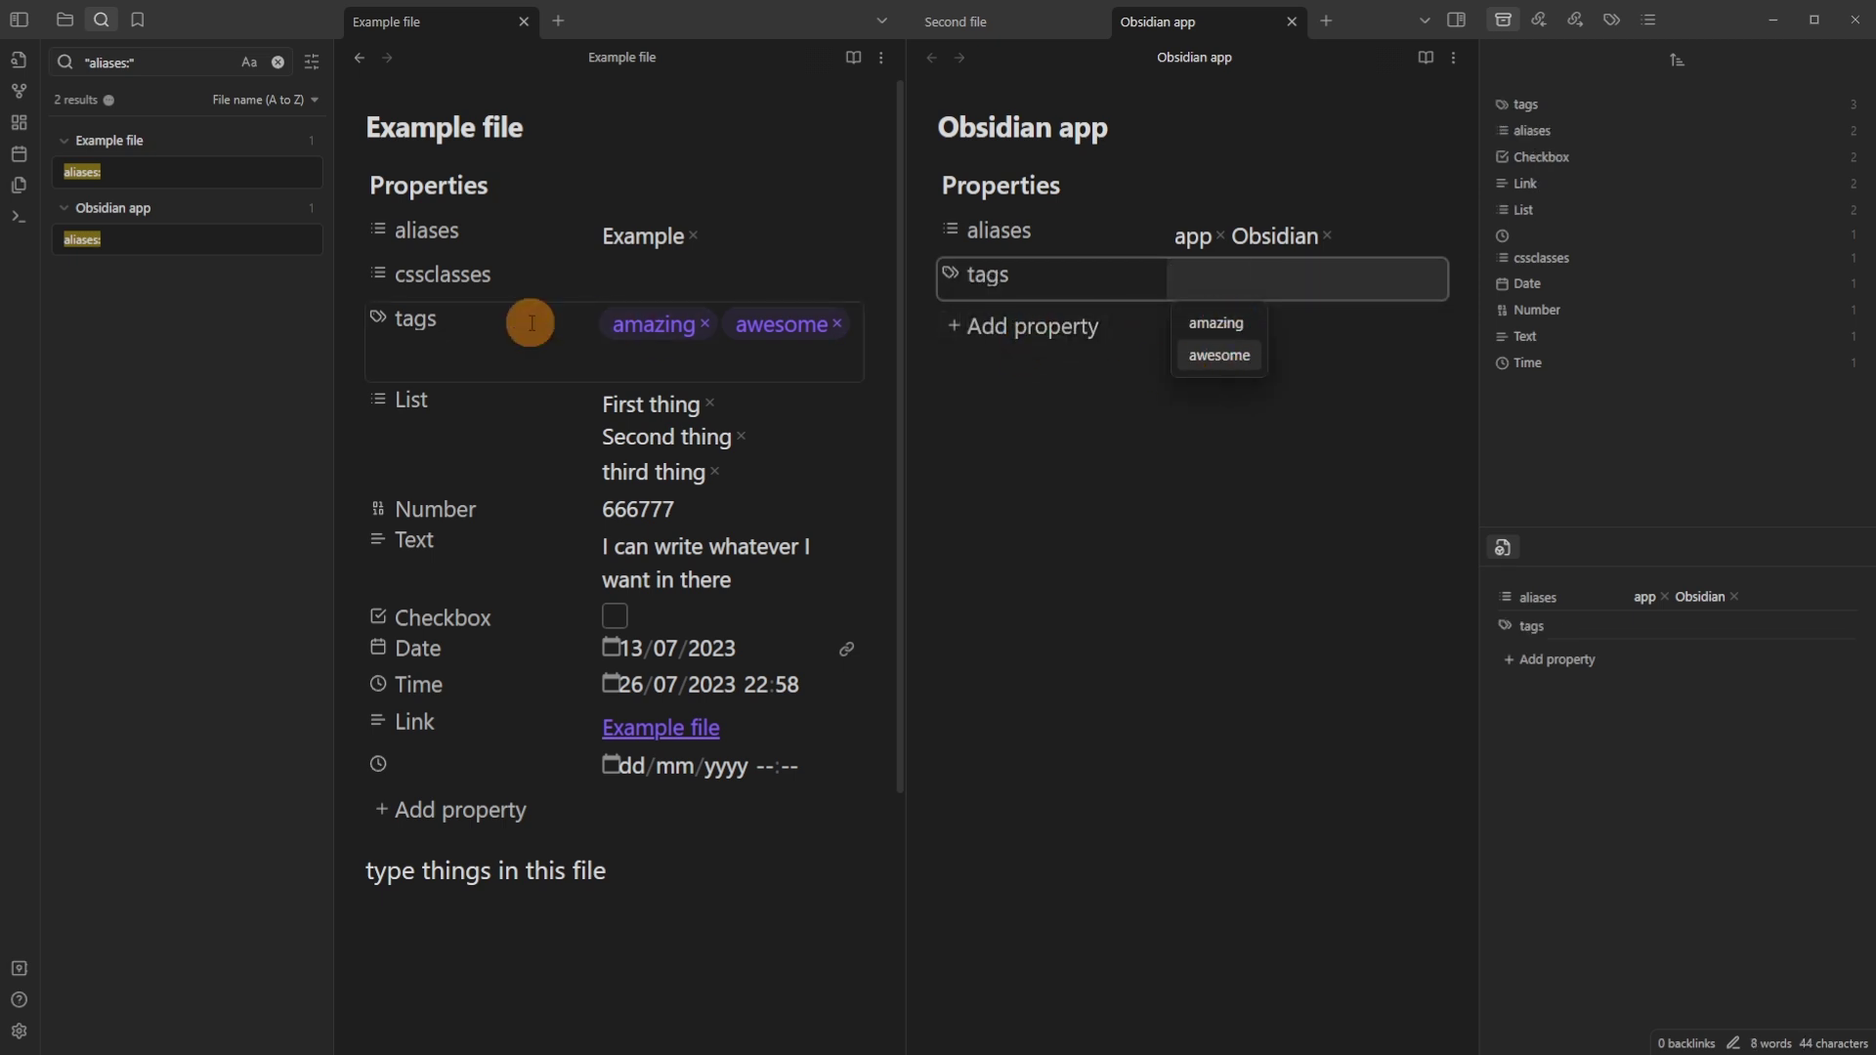
{"action": "left_click", "coordinate": [1217, 324]}
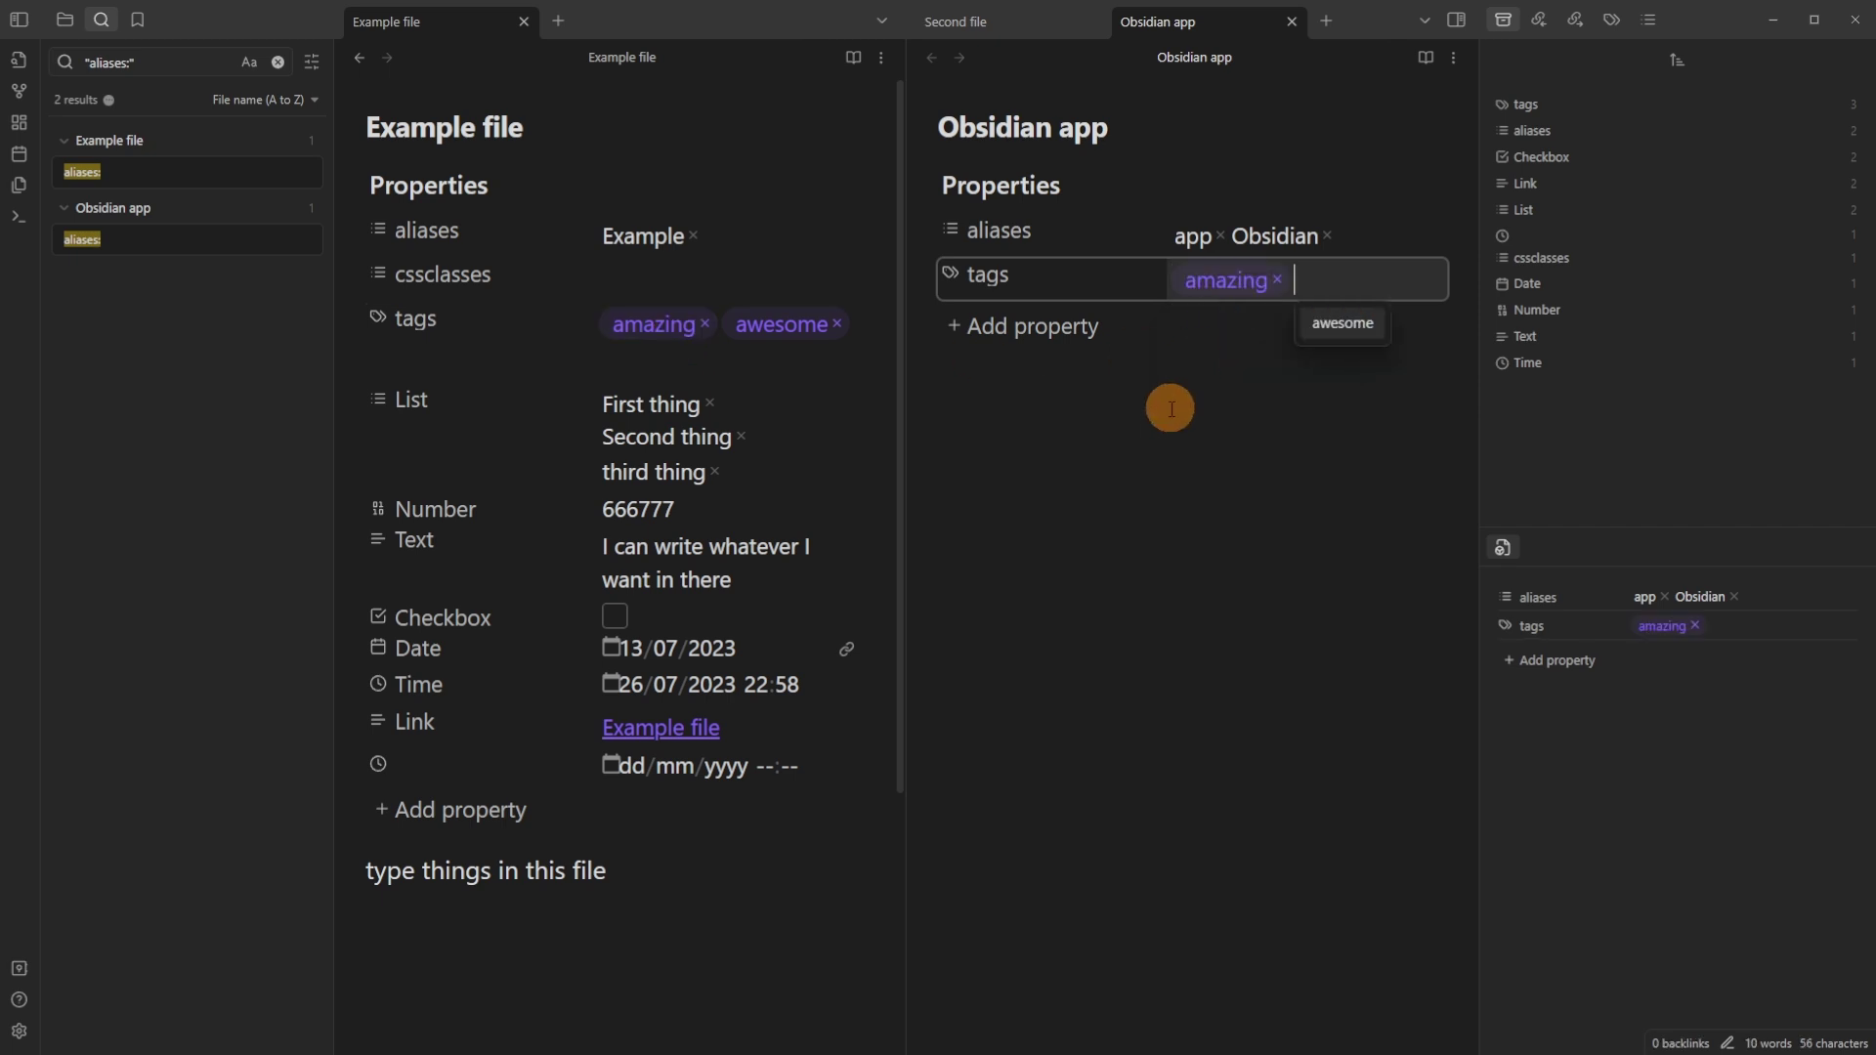
{"action": "left_click", "coordinate": [1081, 407]}
{"action": "left_click", "coordinate": [947, 272]}
{"action": "mouse_move", "coordinate": [1012, 286]}
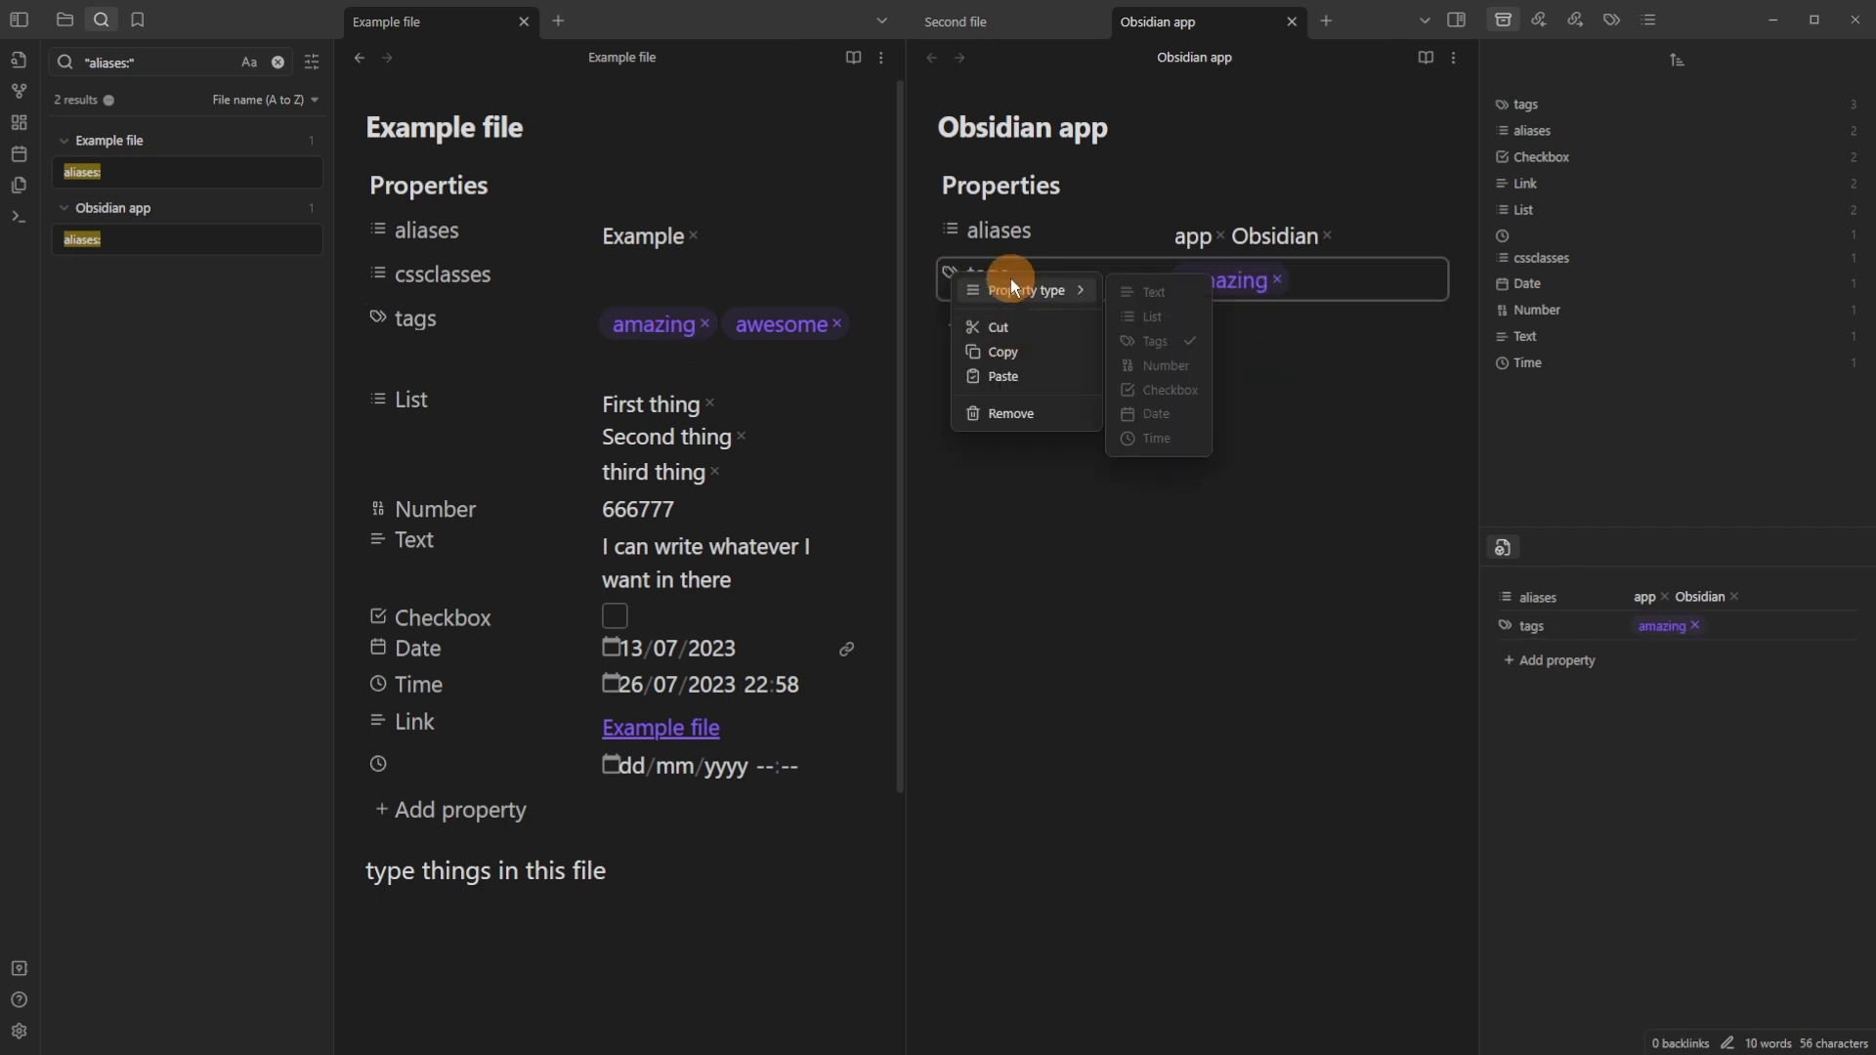
{"action": "left_click", "coordinate": [1289, 473]}
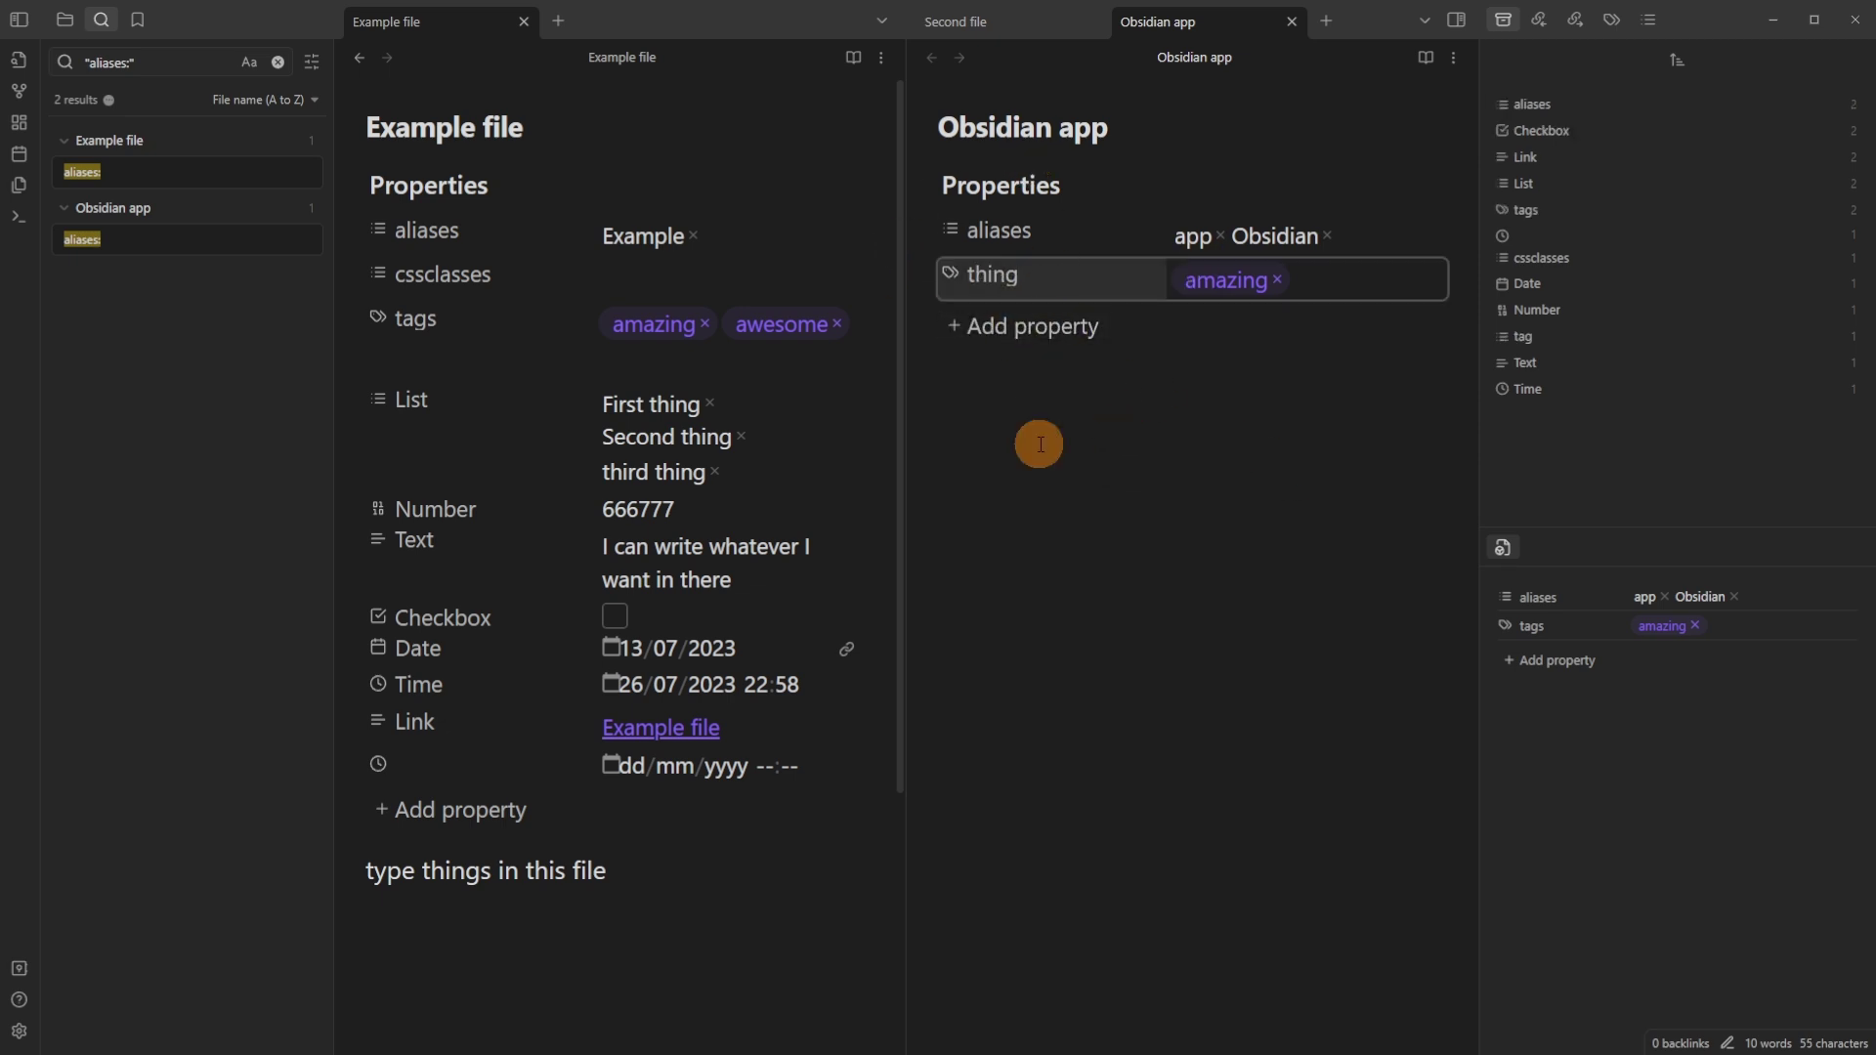
{"action": "key", "text": "Return"}
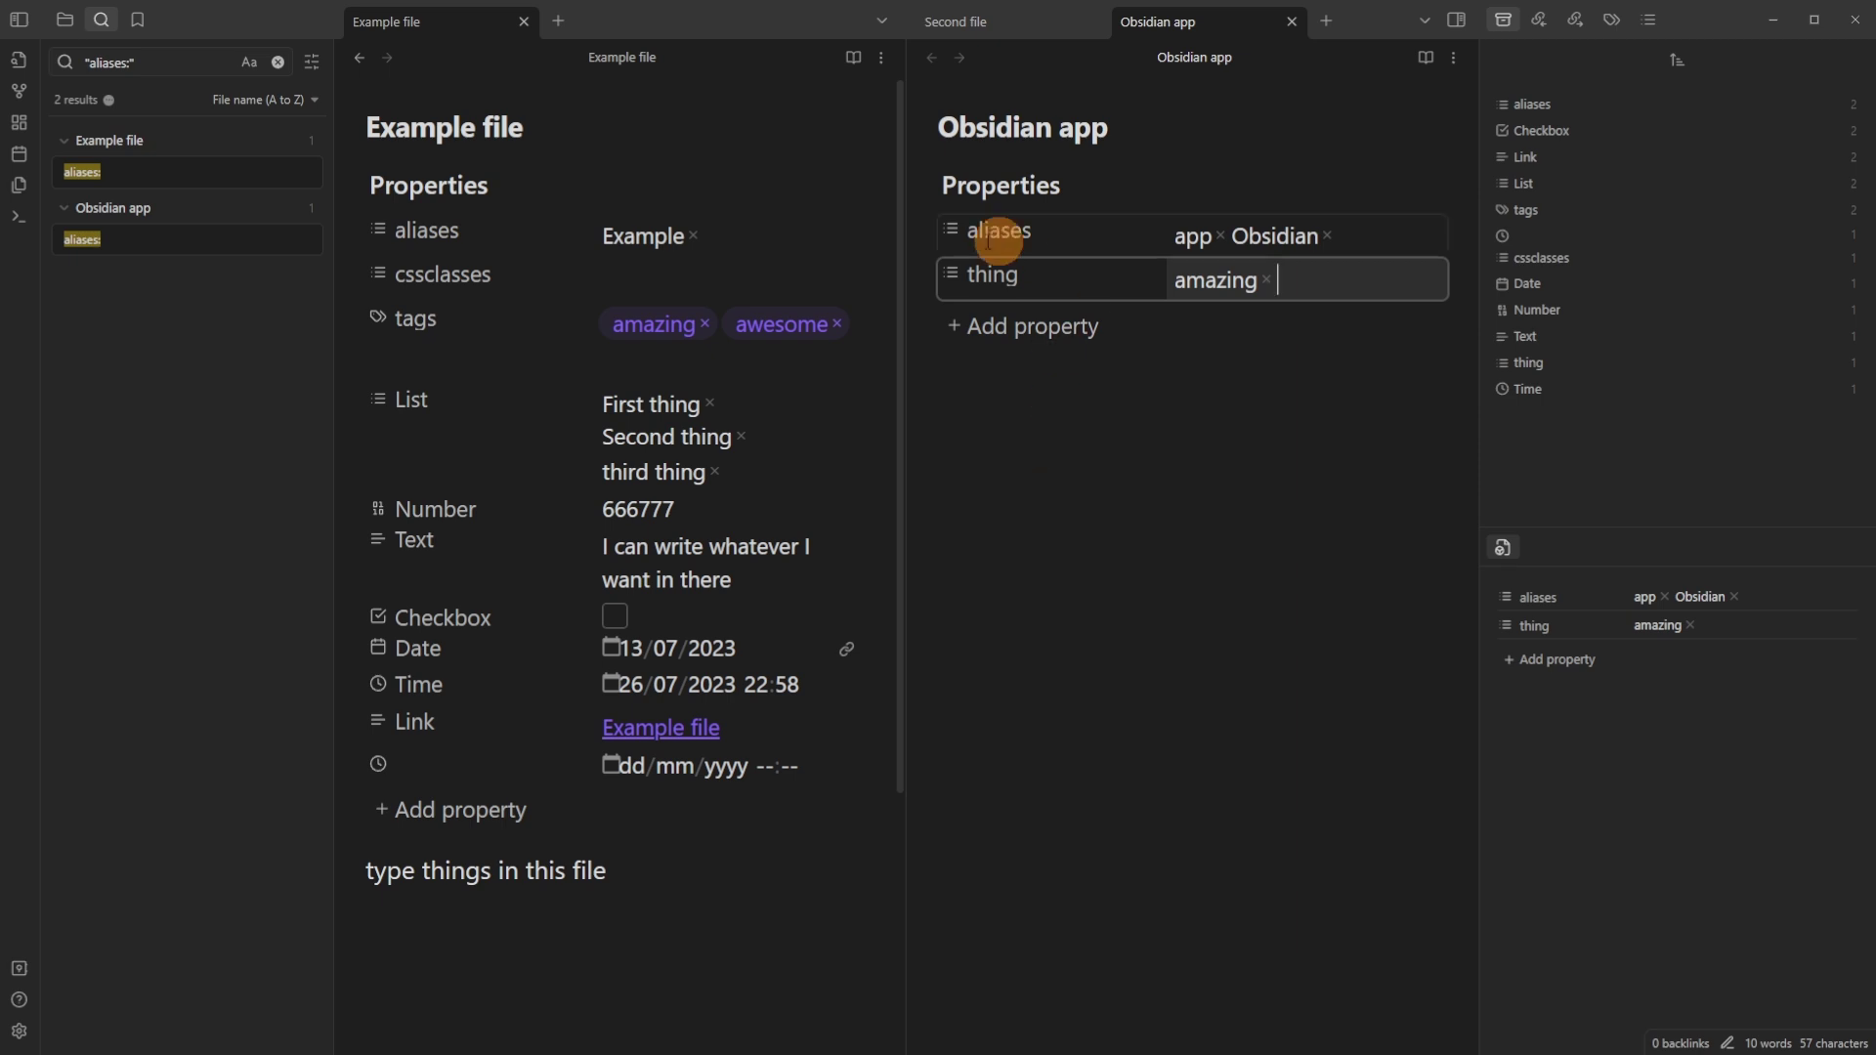
Add a second tags property holding awesome.
{"action": "right_click", "coordinate": [1036, 275]}
{"action": "mouse_move", "coordinate": [1075, 295]}
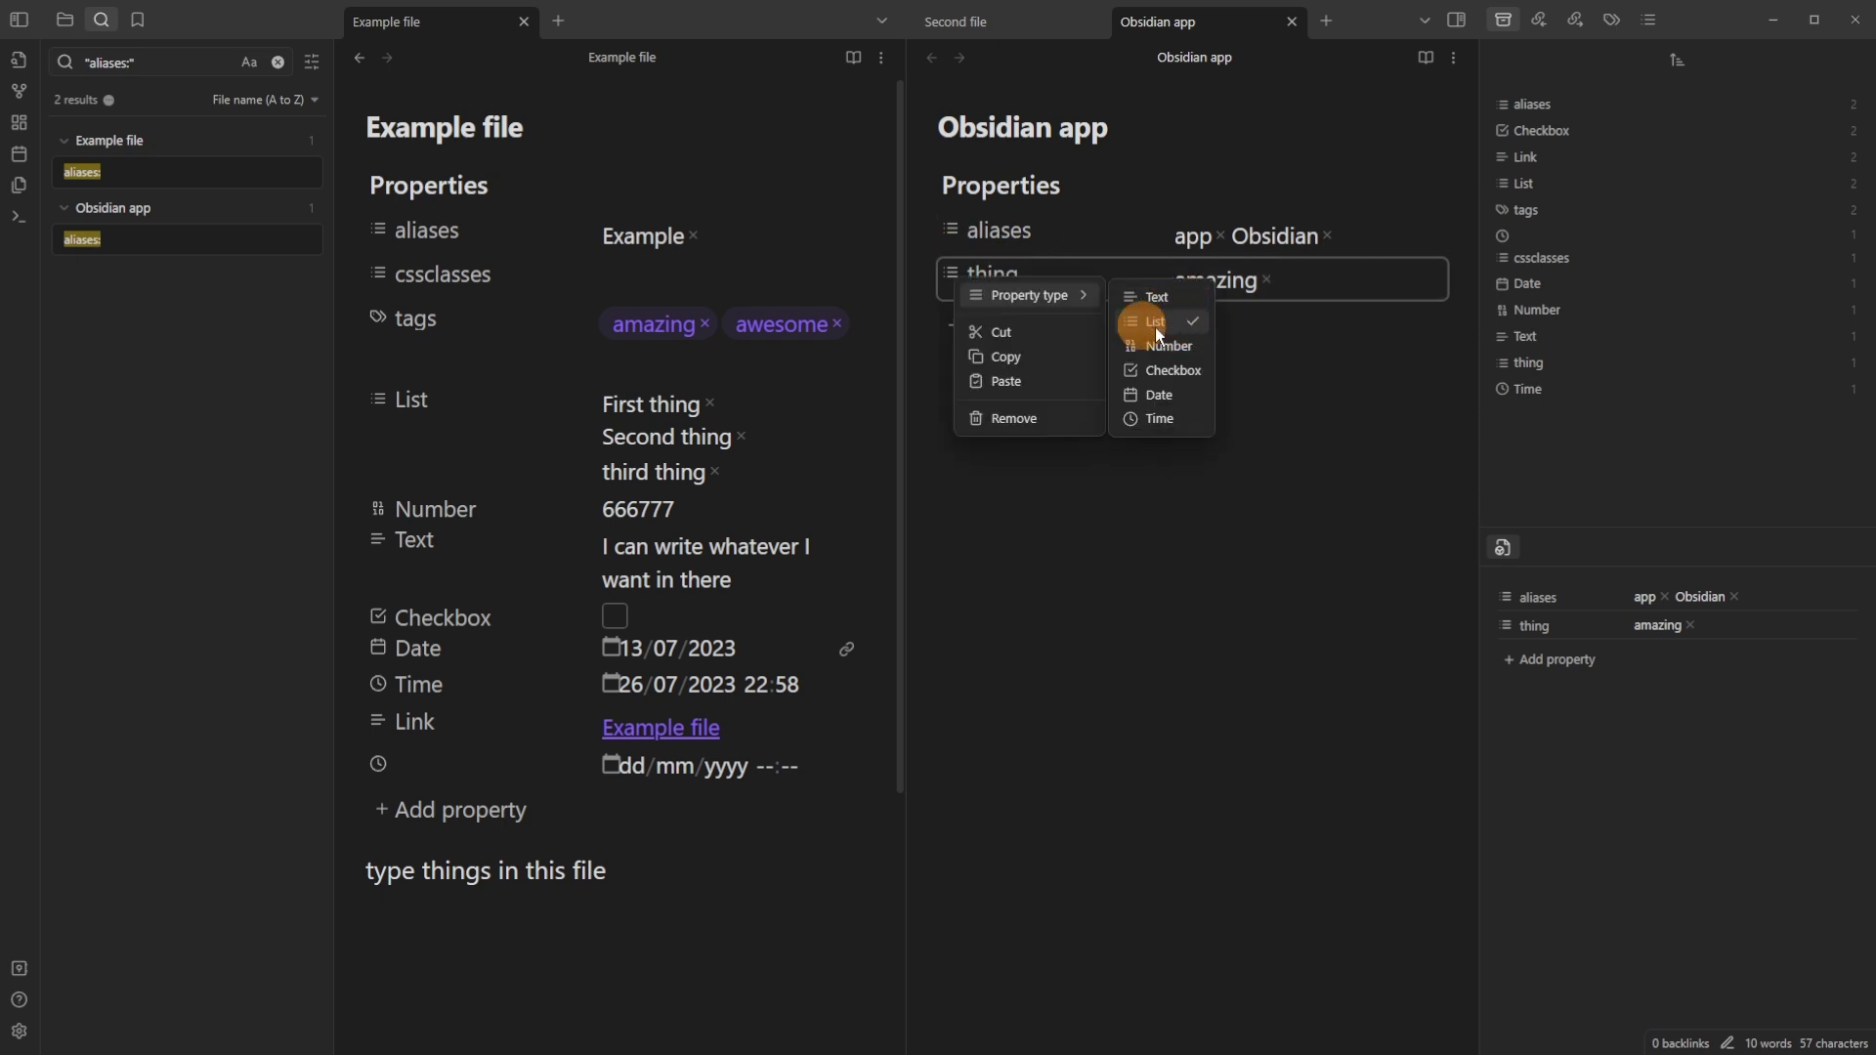
{"action": "left_click", "coordinate": [1282, 406]}
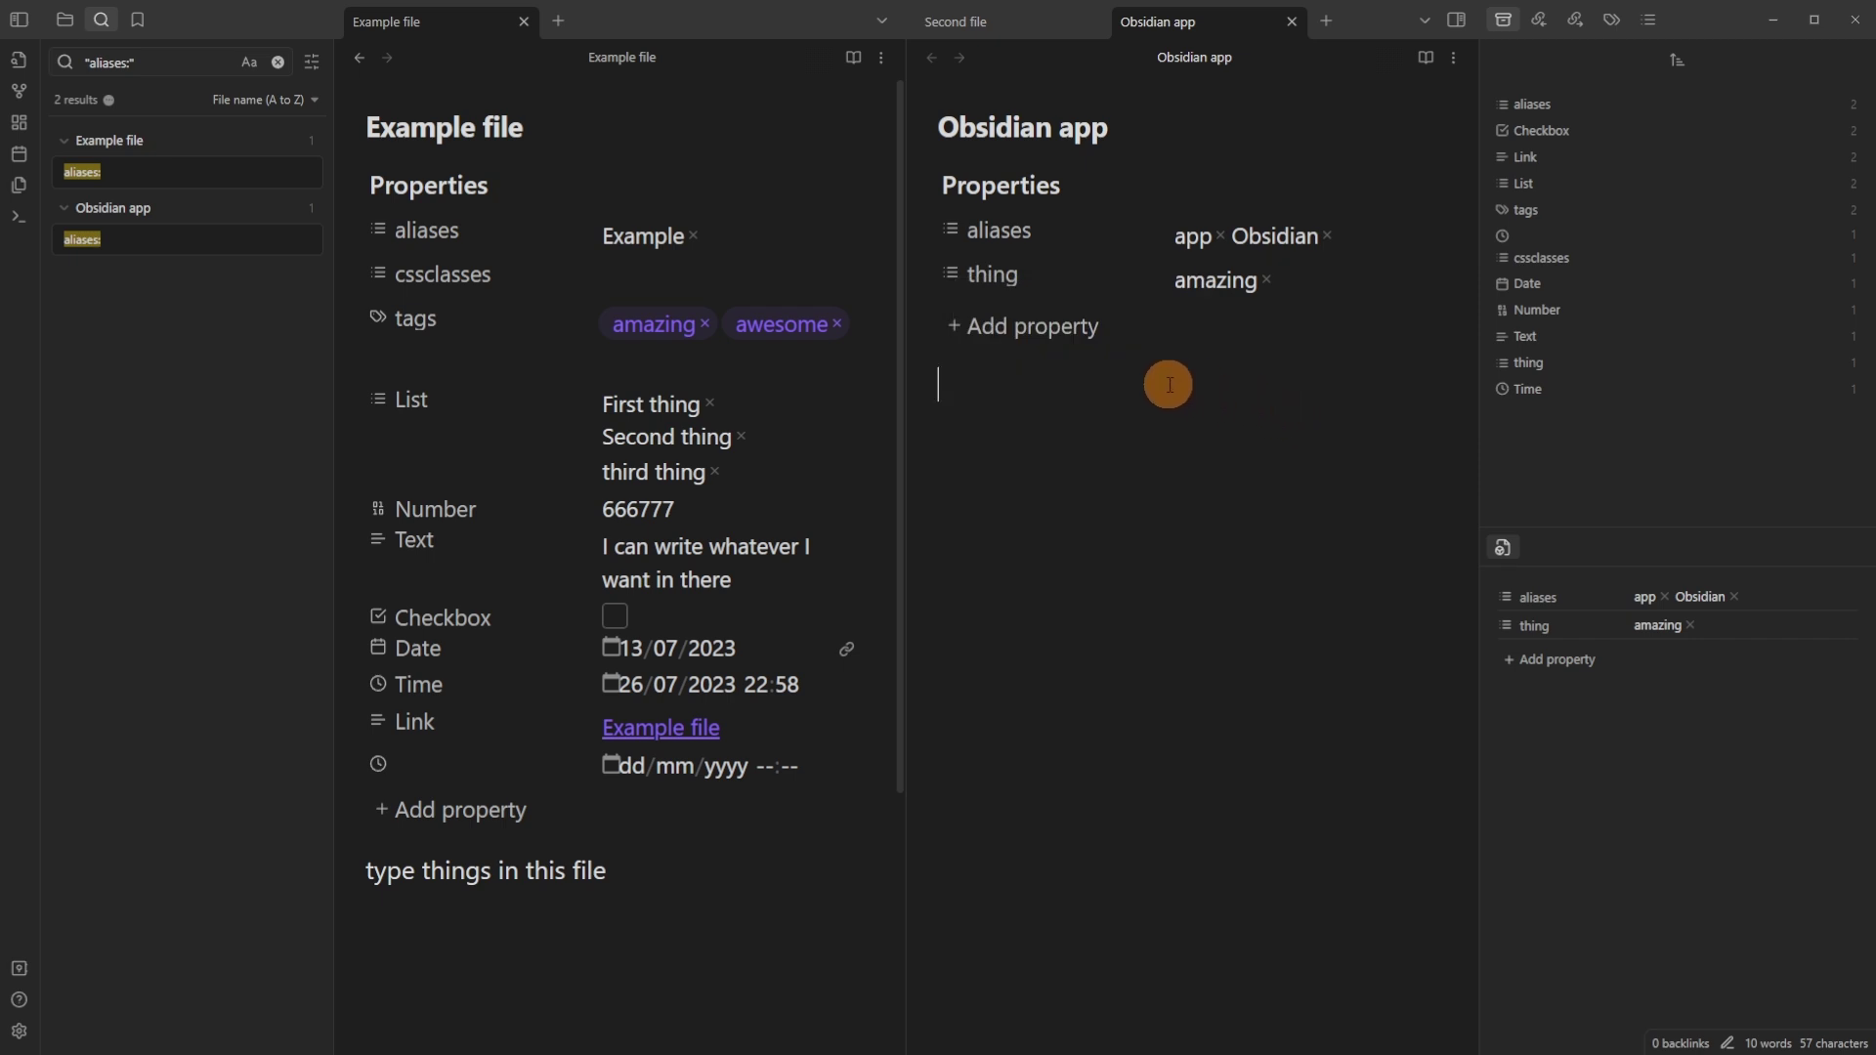
{"action": "left_click", "coordinate": [1018, 327]}
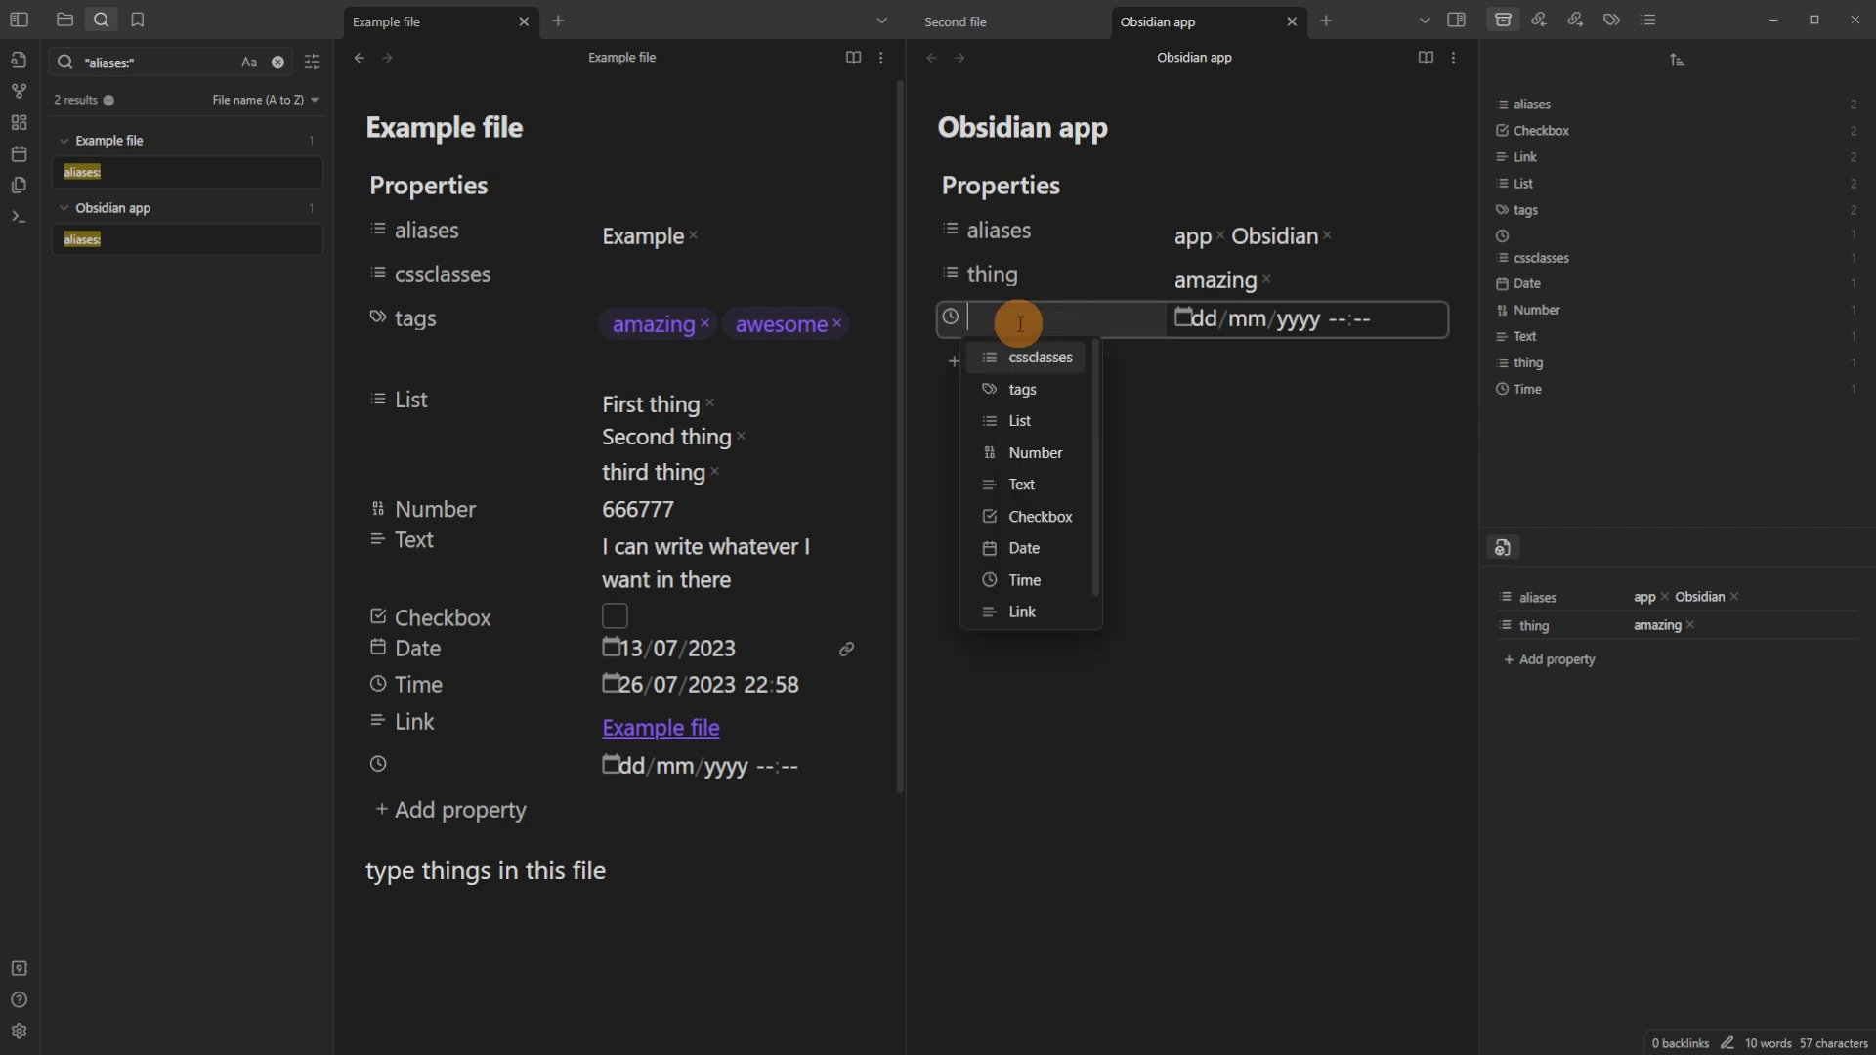
{"action": "left_click", "coordinate": [1021, 383]}
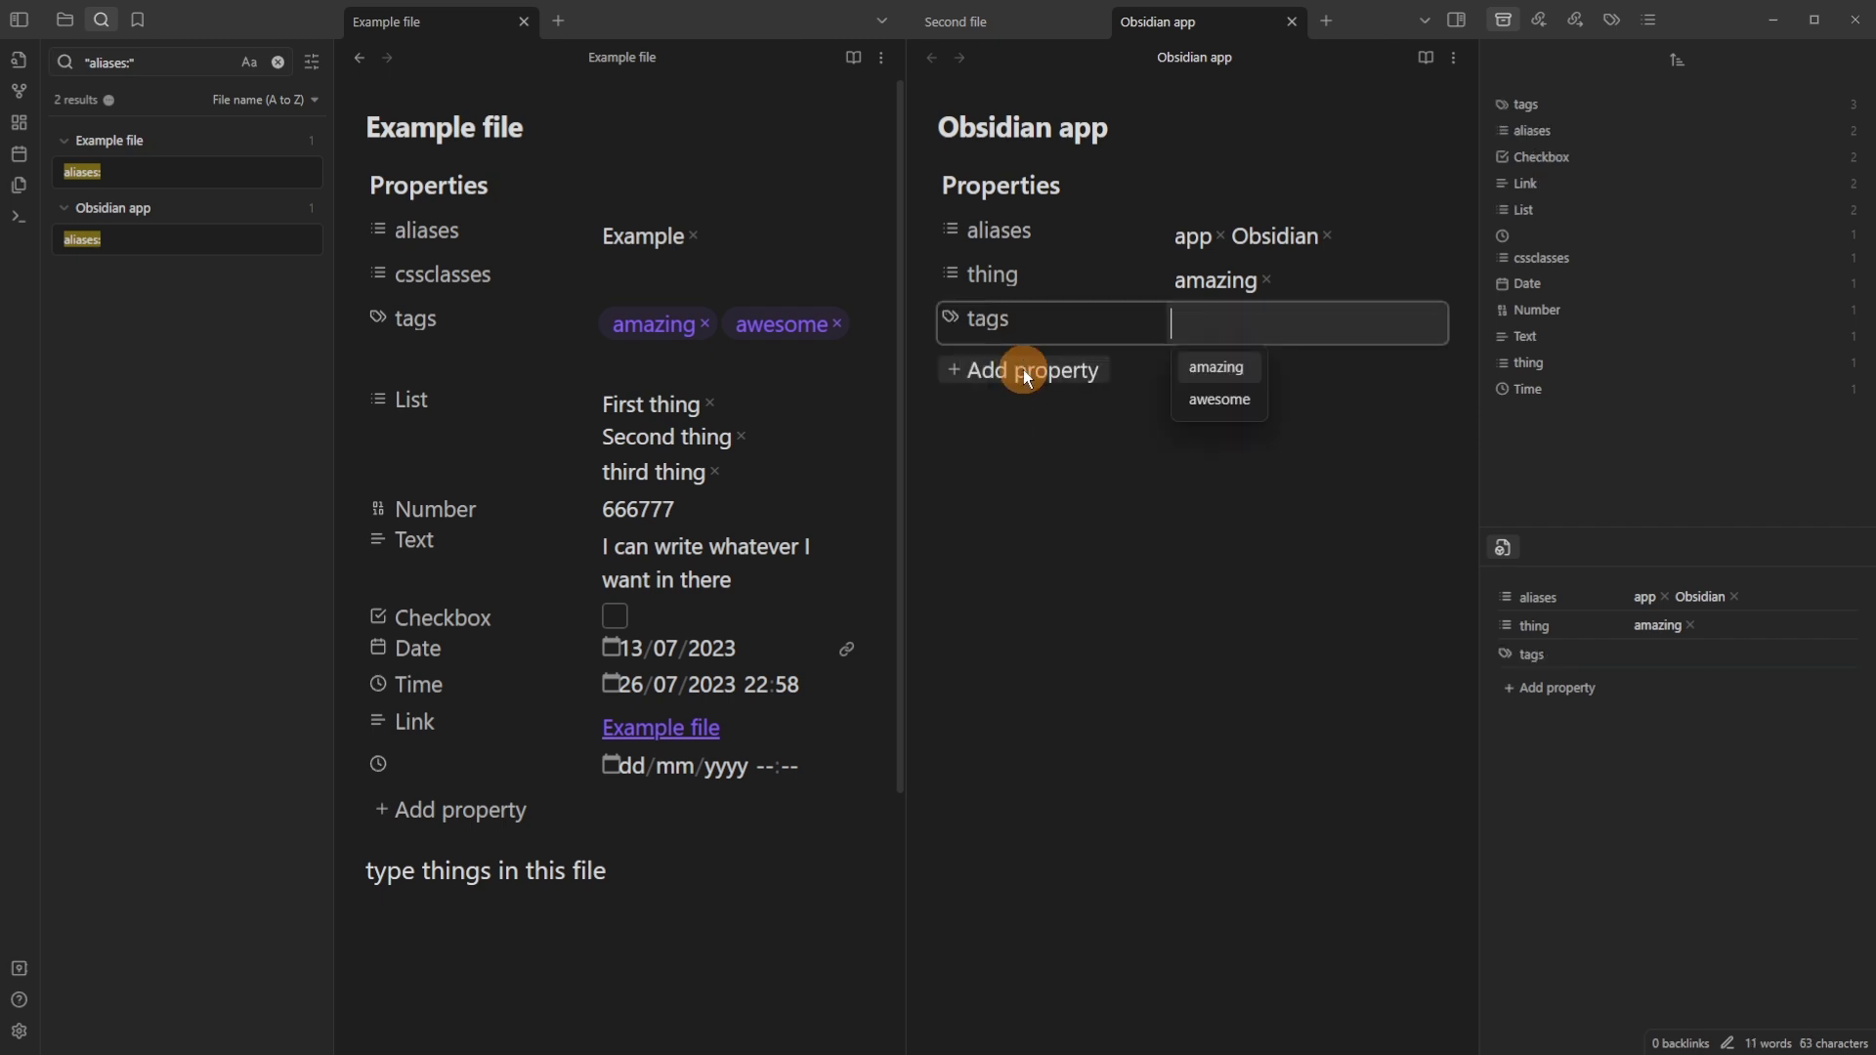
{"action": "left_click", "coordinate": [1218, 399]}
{"action": "left_click", "coordinate": [1006, 508]}
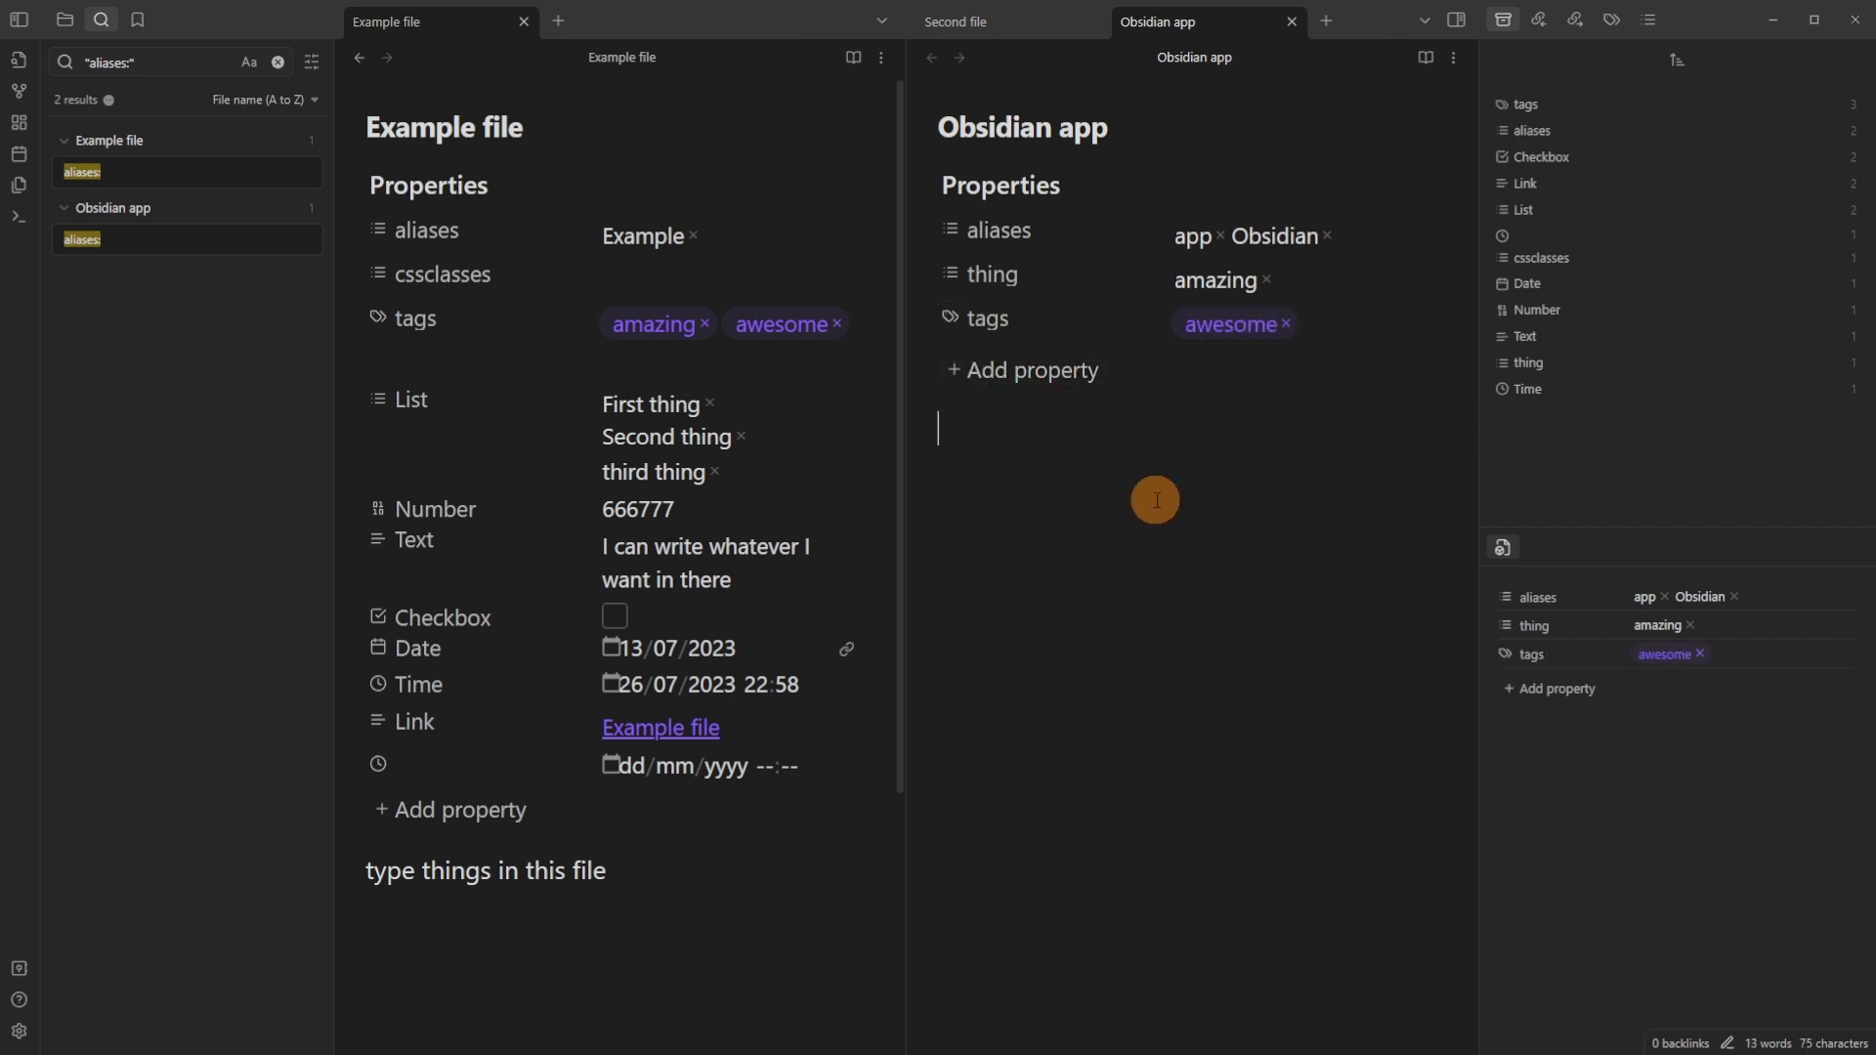
Move thing below tags and add a cssclasses property with value cards.
{"action": "left_click_drag", "start_coordinate": [953, 273], "coordinate": [952, 318]}
{"action": "left_click", "coordinate": [997, 370]}
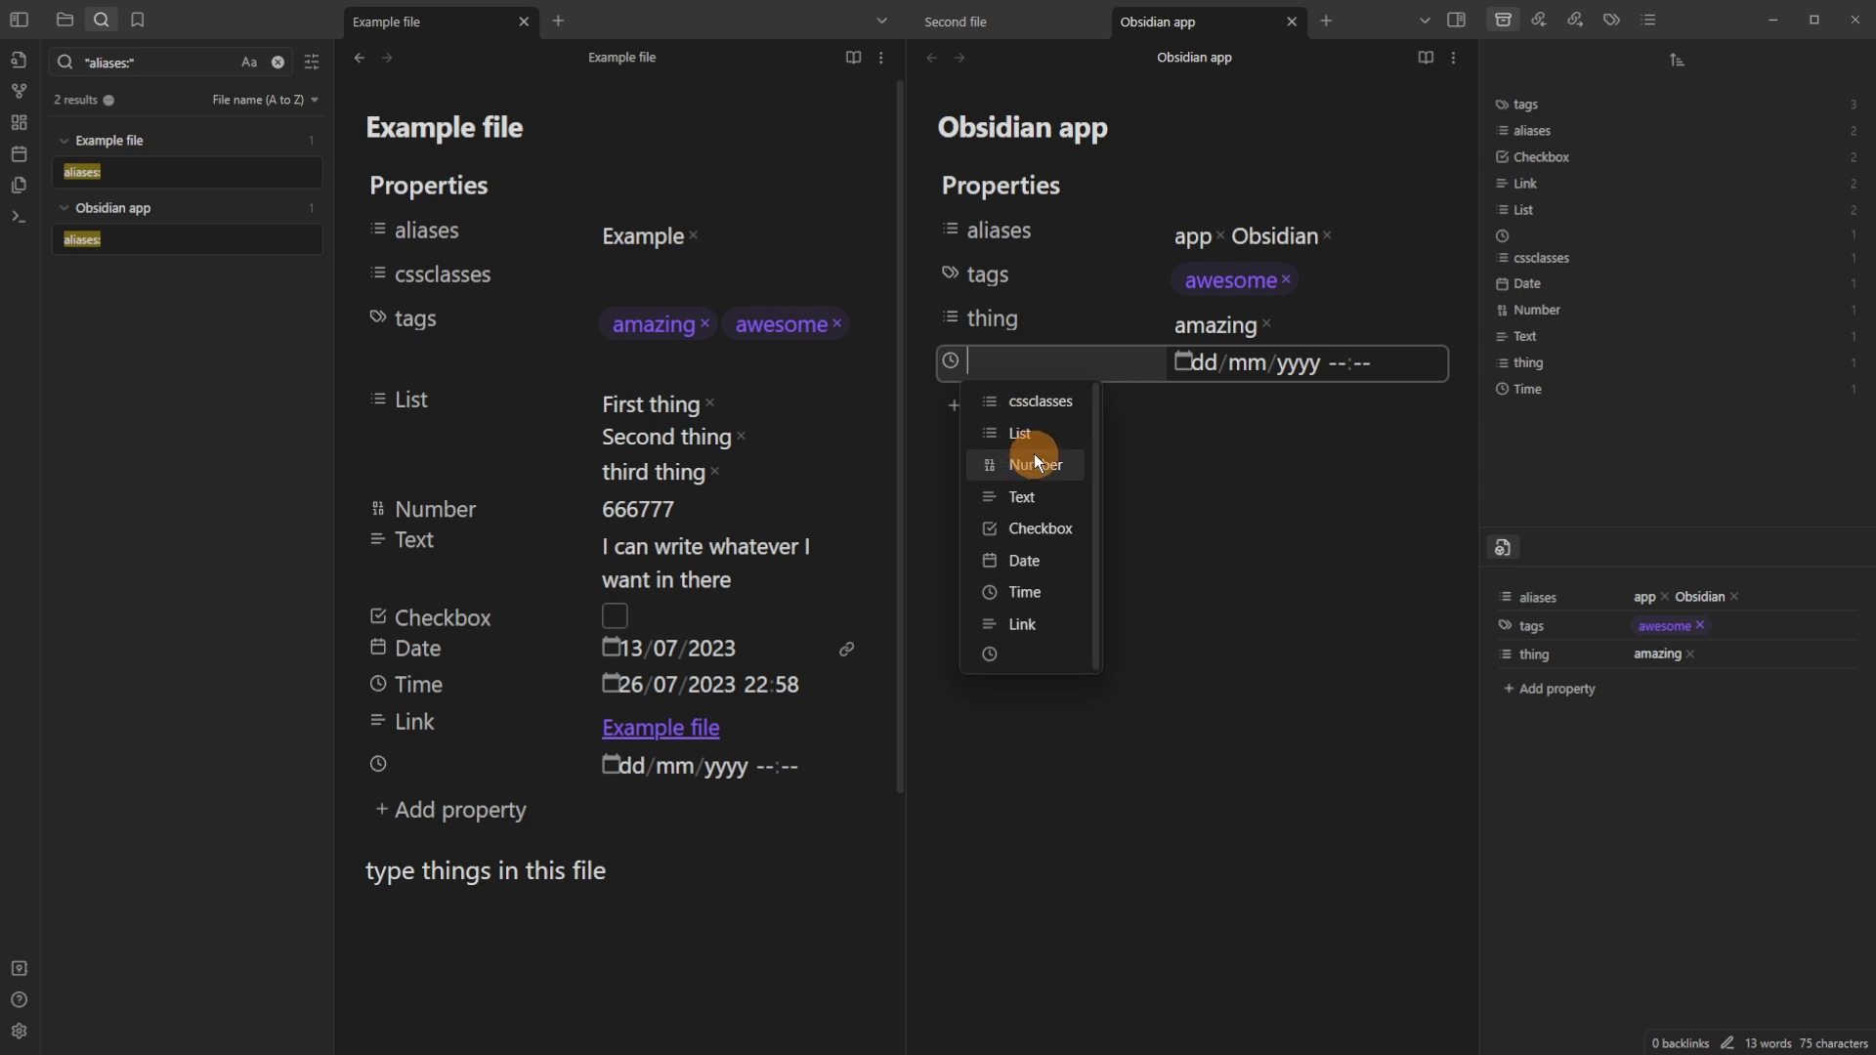
{"action": "left_click", "coordinate": [1034, 407]}
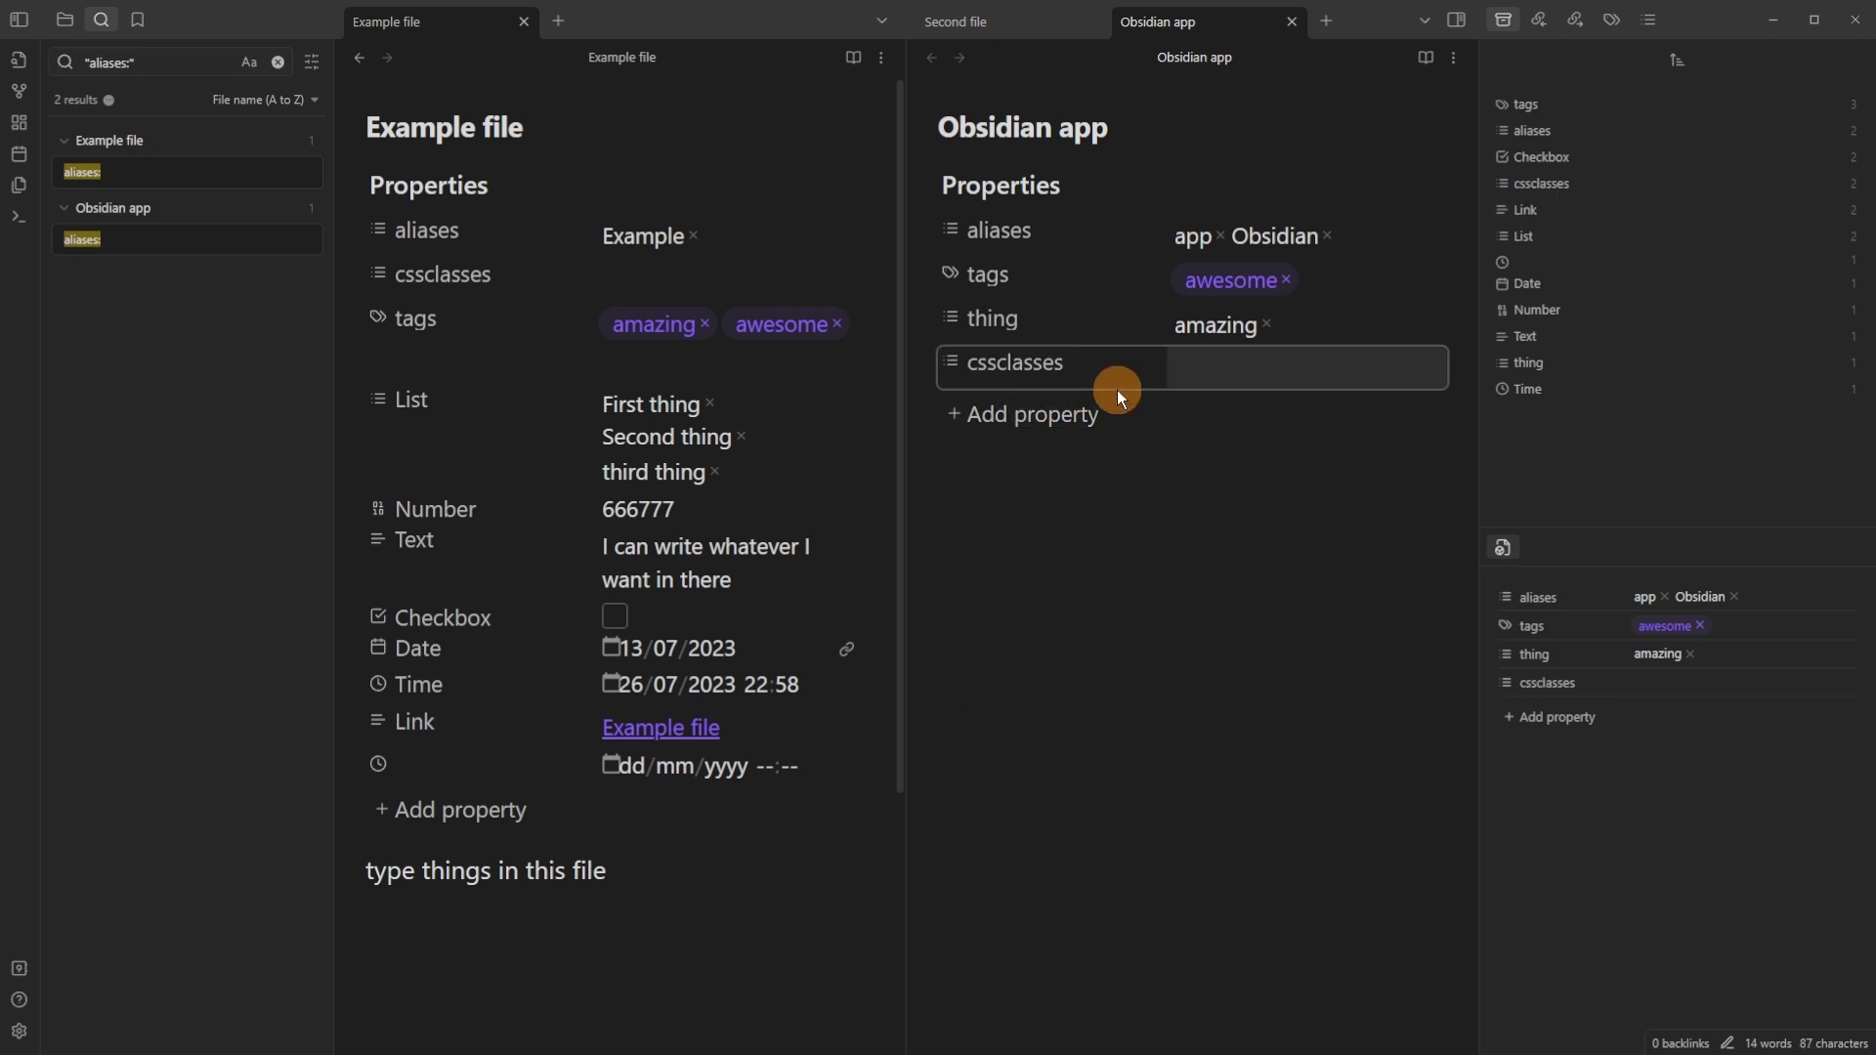
{"action": "left_click", "coordinate": [952, 570]}
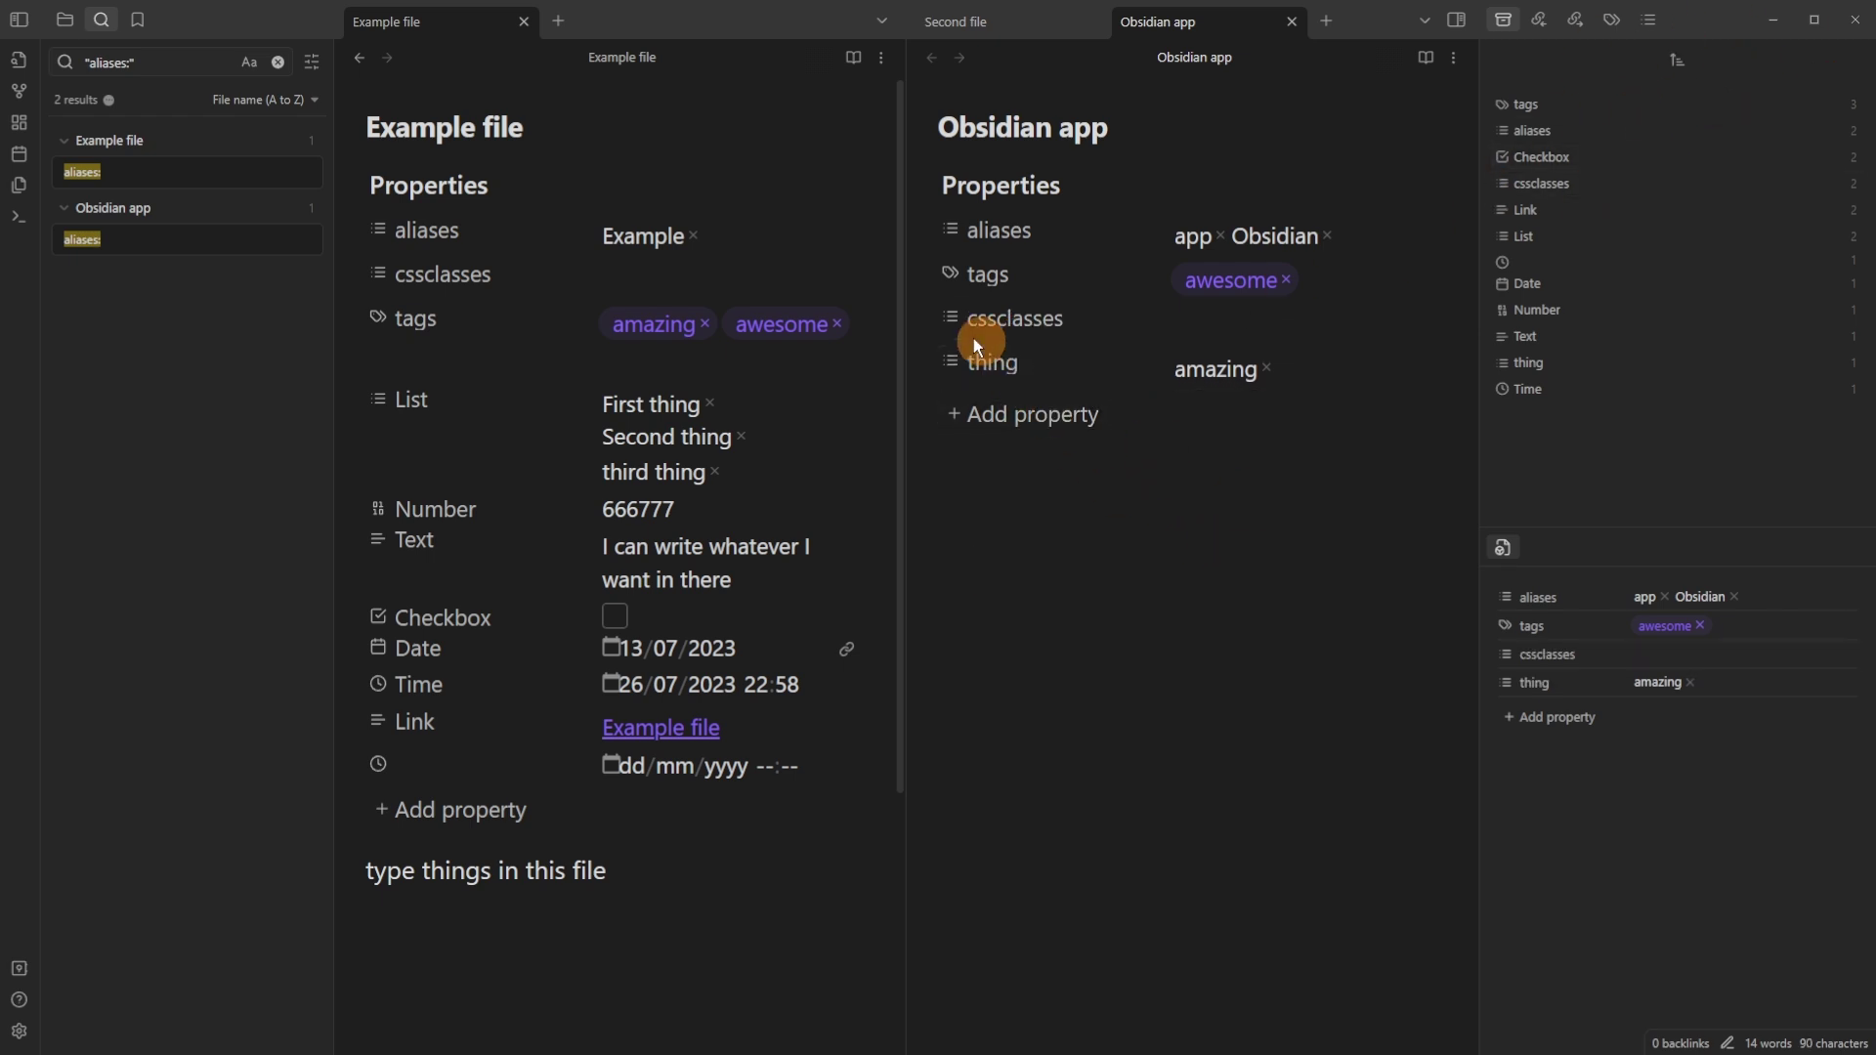
{"action": "left_click", "coordinate": [1270, 328]}
{"action": "type", "text": "cards"}
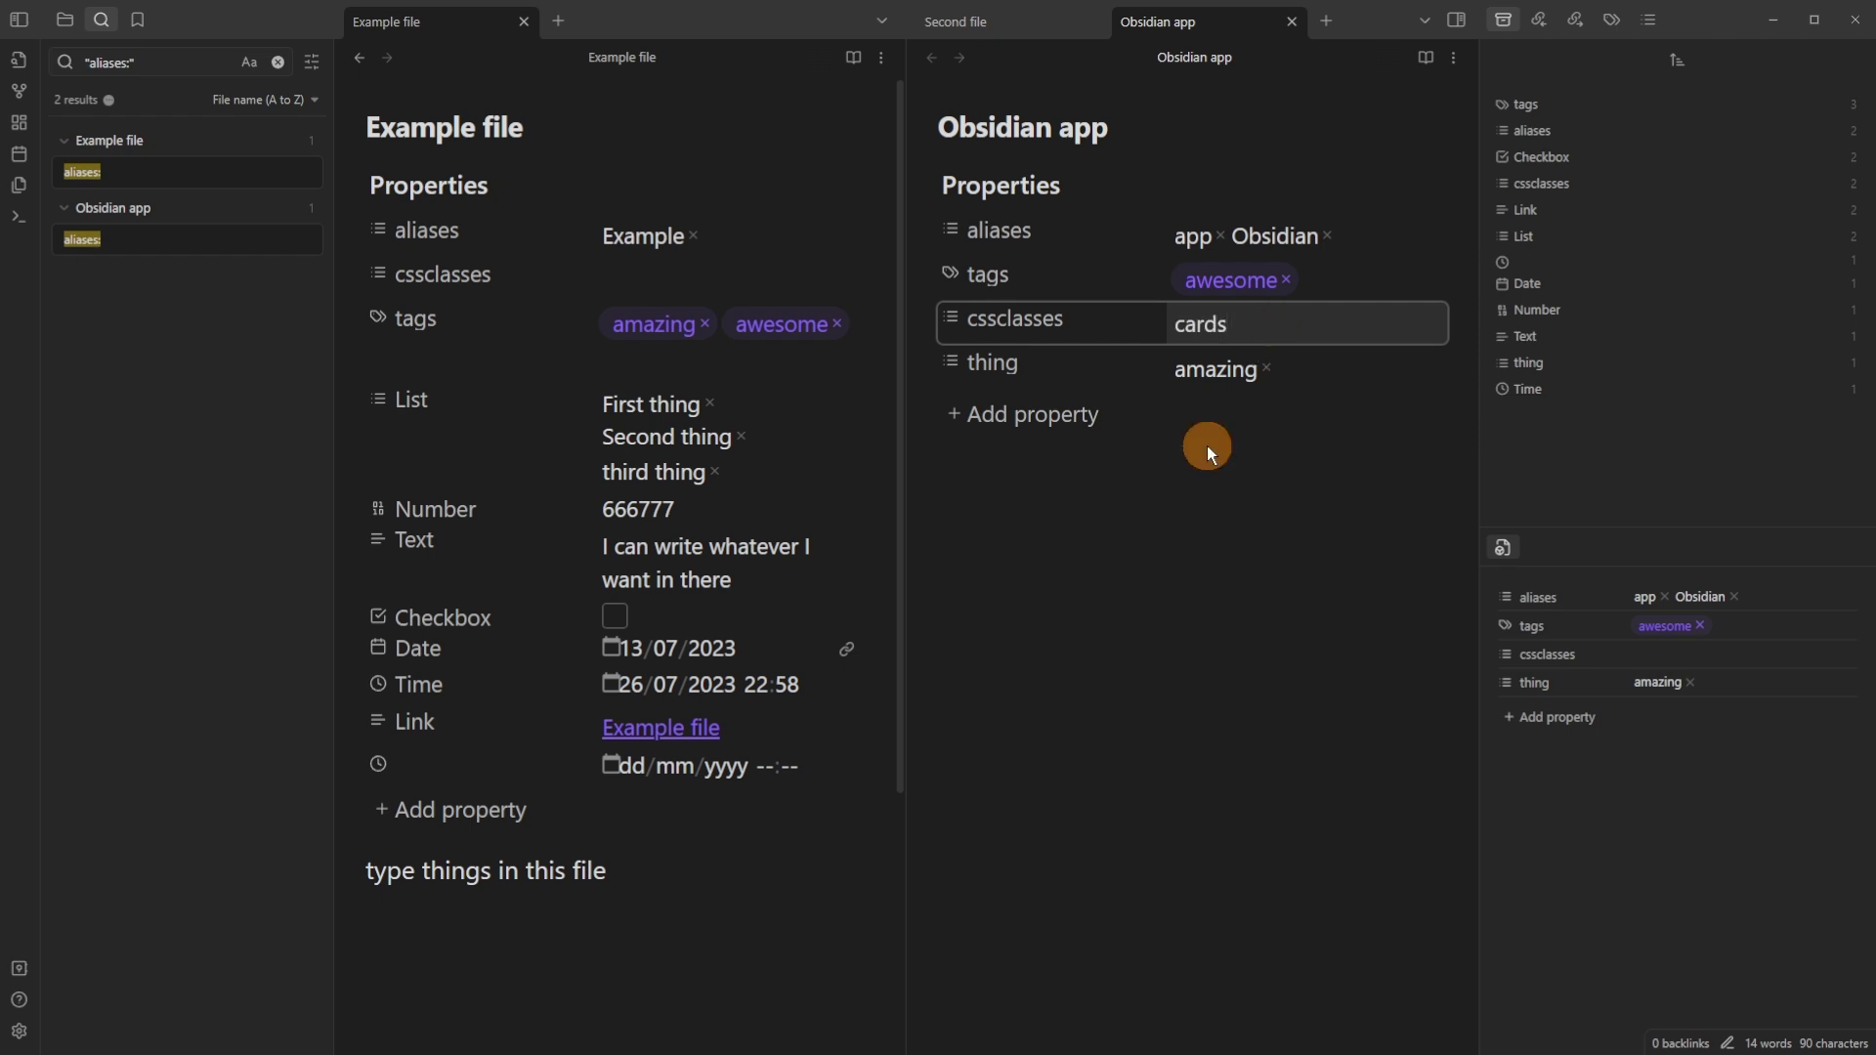
{"action": "left_click", "coordinate": [1197, 461]}
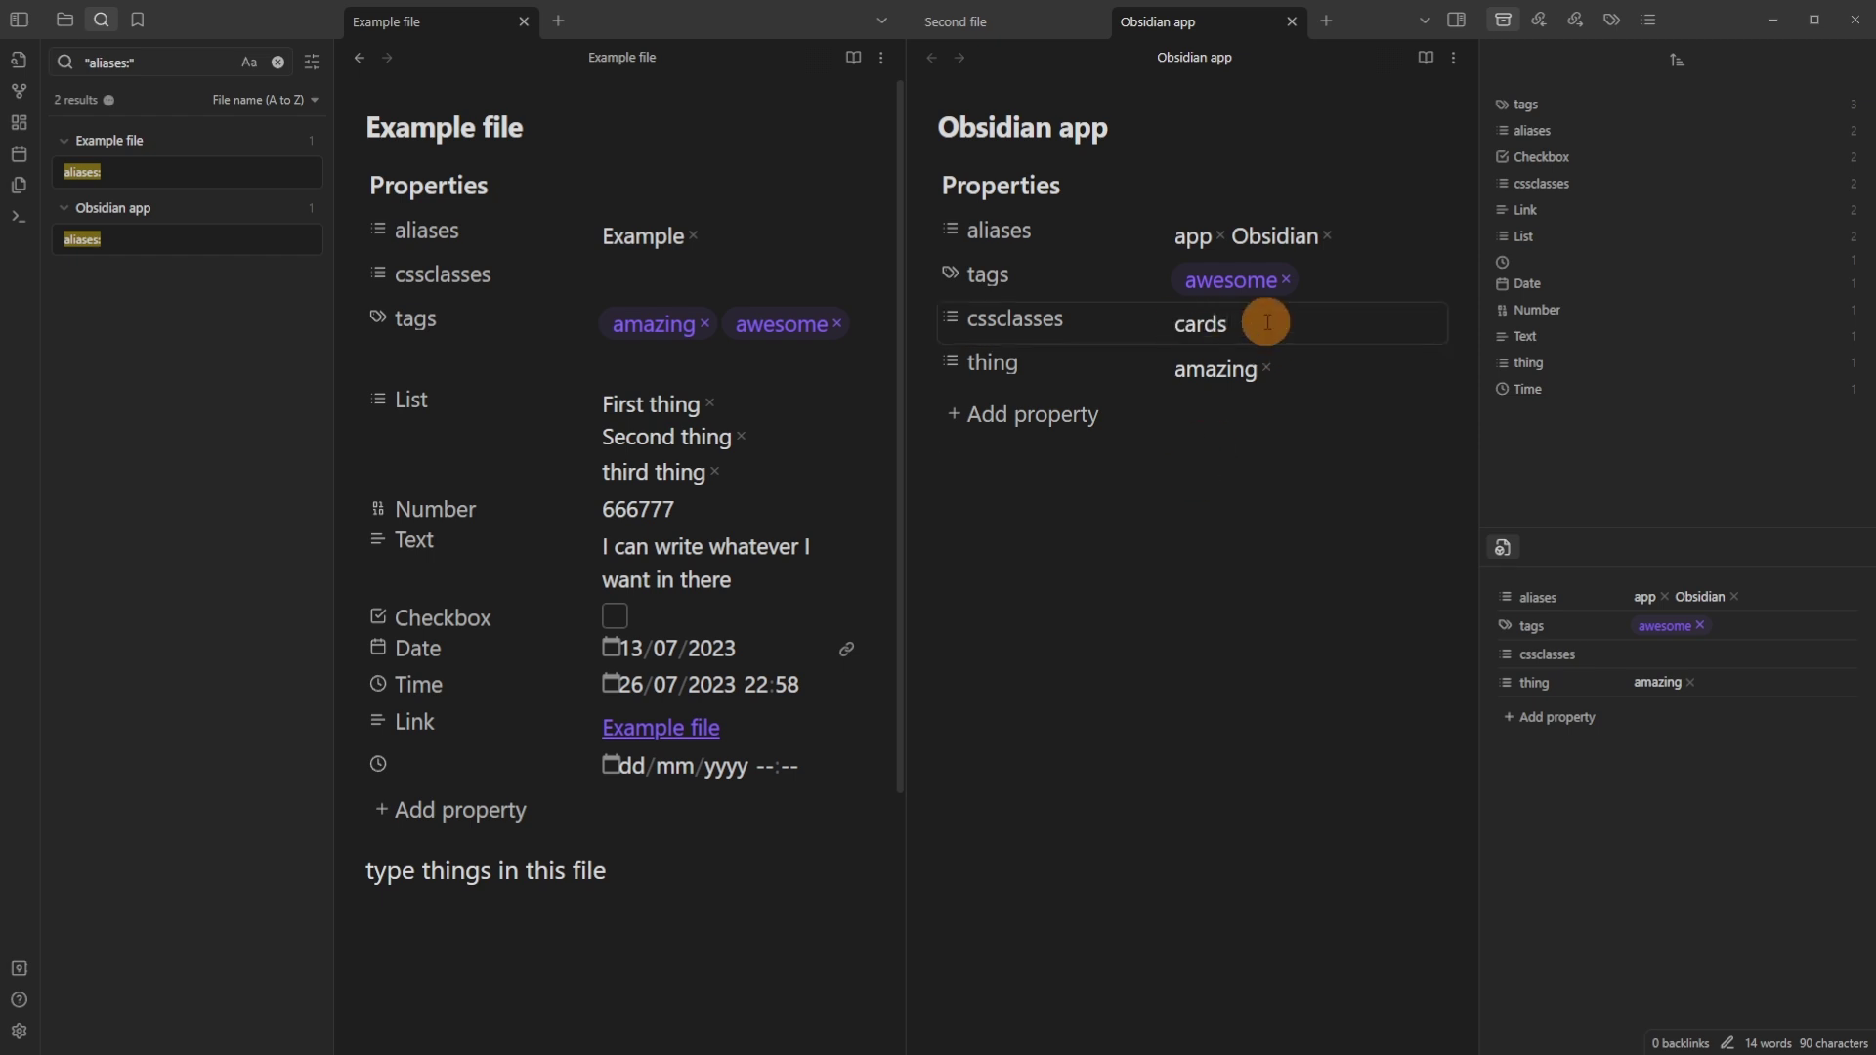
Rename the thing property to List.
{"action": "left_click", "coordinate": [958, 363]}
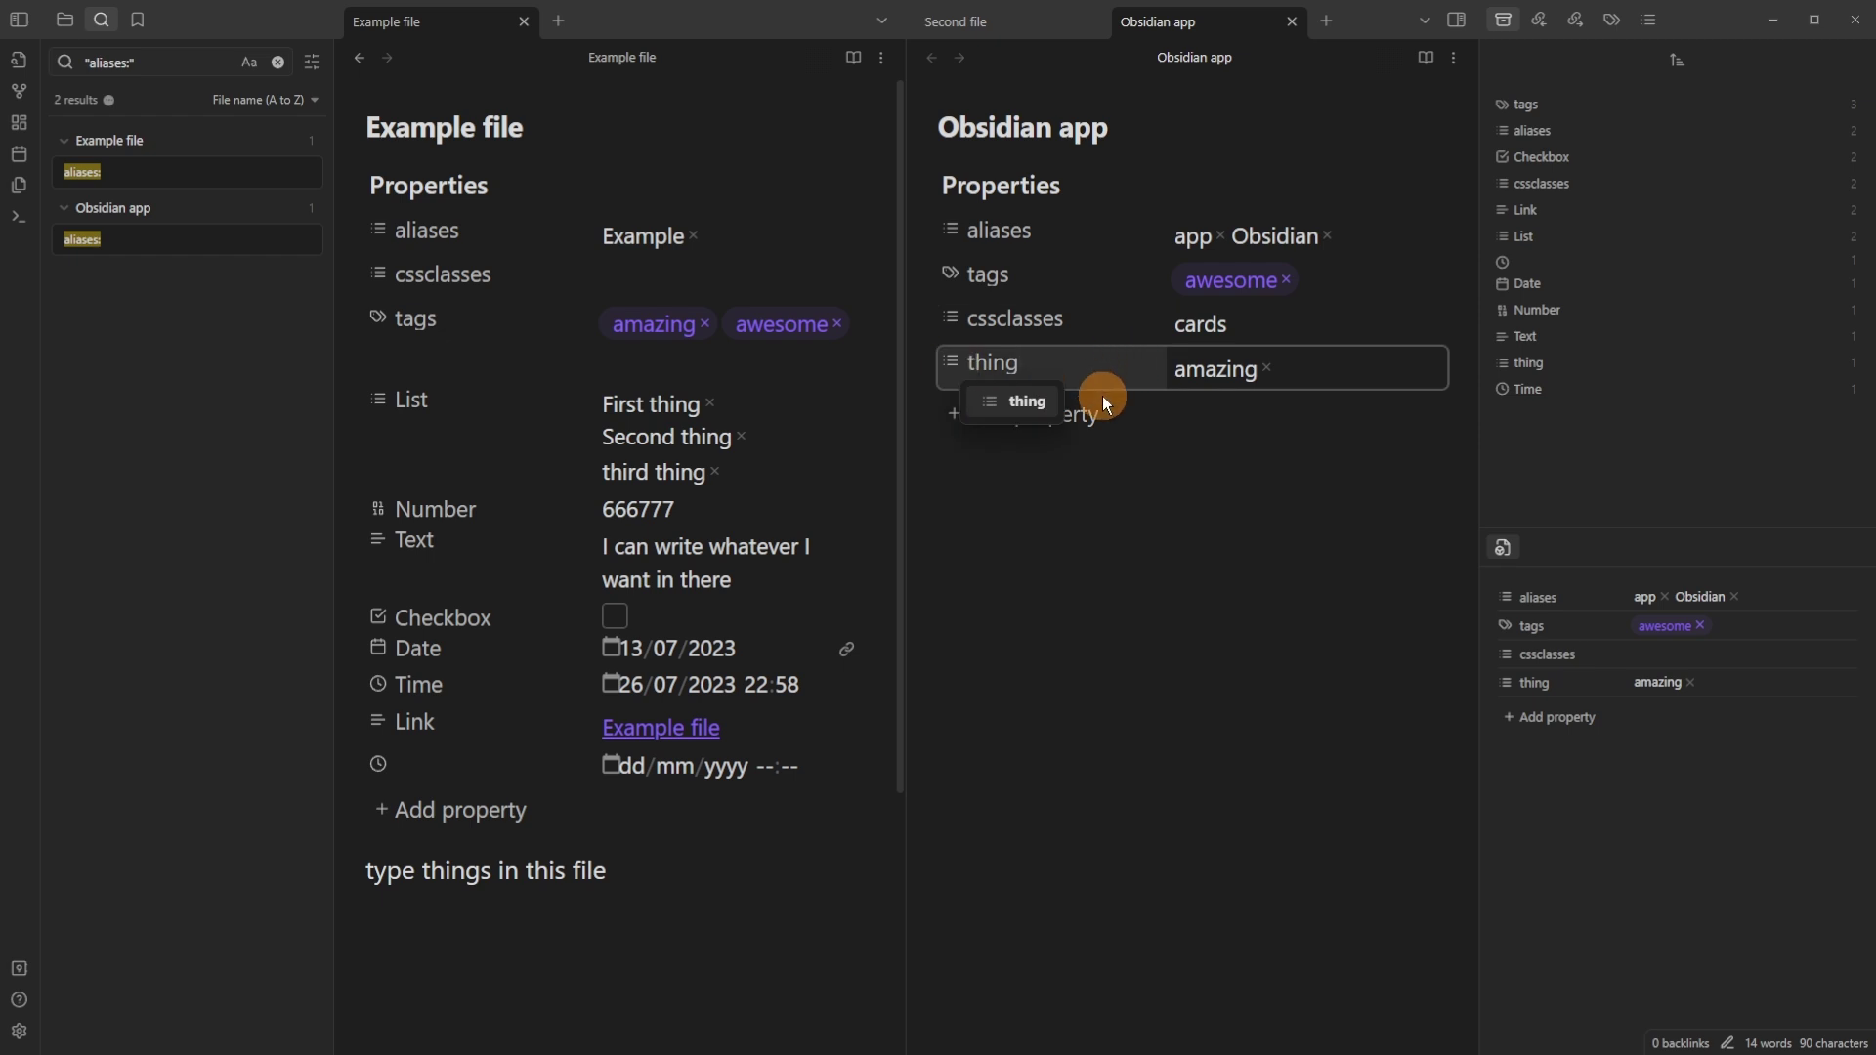
{"action": "key", "text": "BackSpace"}
{"action": "key", "text": "BackSpace"}
{"action": "key", "text": "BackSpace"}
{"action": "key", "text": "BackSpace"}
{"action": "key", "text": "BackSpace"}
{"action": "type", "text": "list"}
{"action": "key", "text": "Return"}
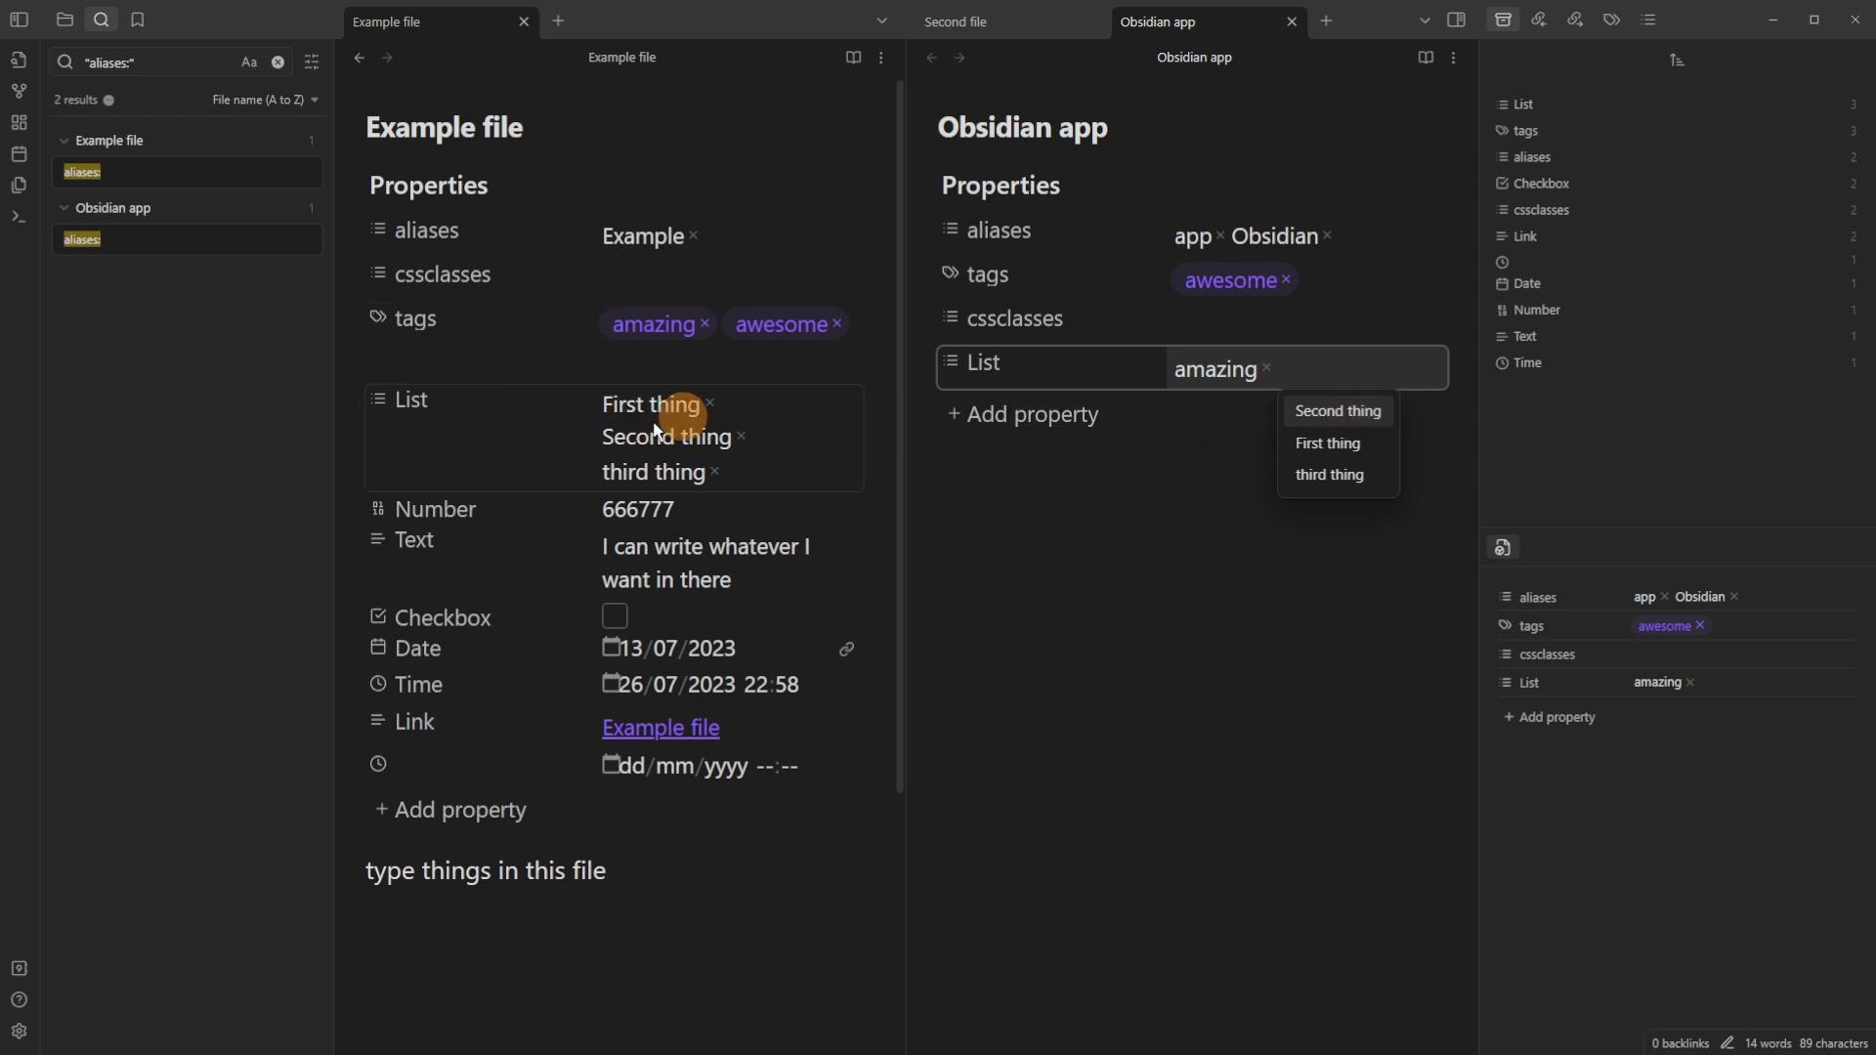
Add First thing to the List values and create a new Text property.
{"action": "left_click", "coordinate": [1348, 440]}
{"action": "left_click", "coordinate": [1110, 536]}
{"action": "left_click", "coordinate": [1018, 415]}
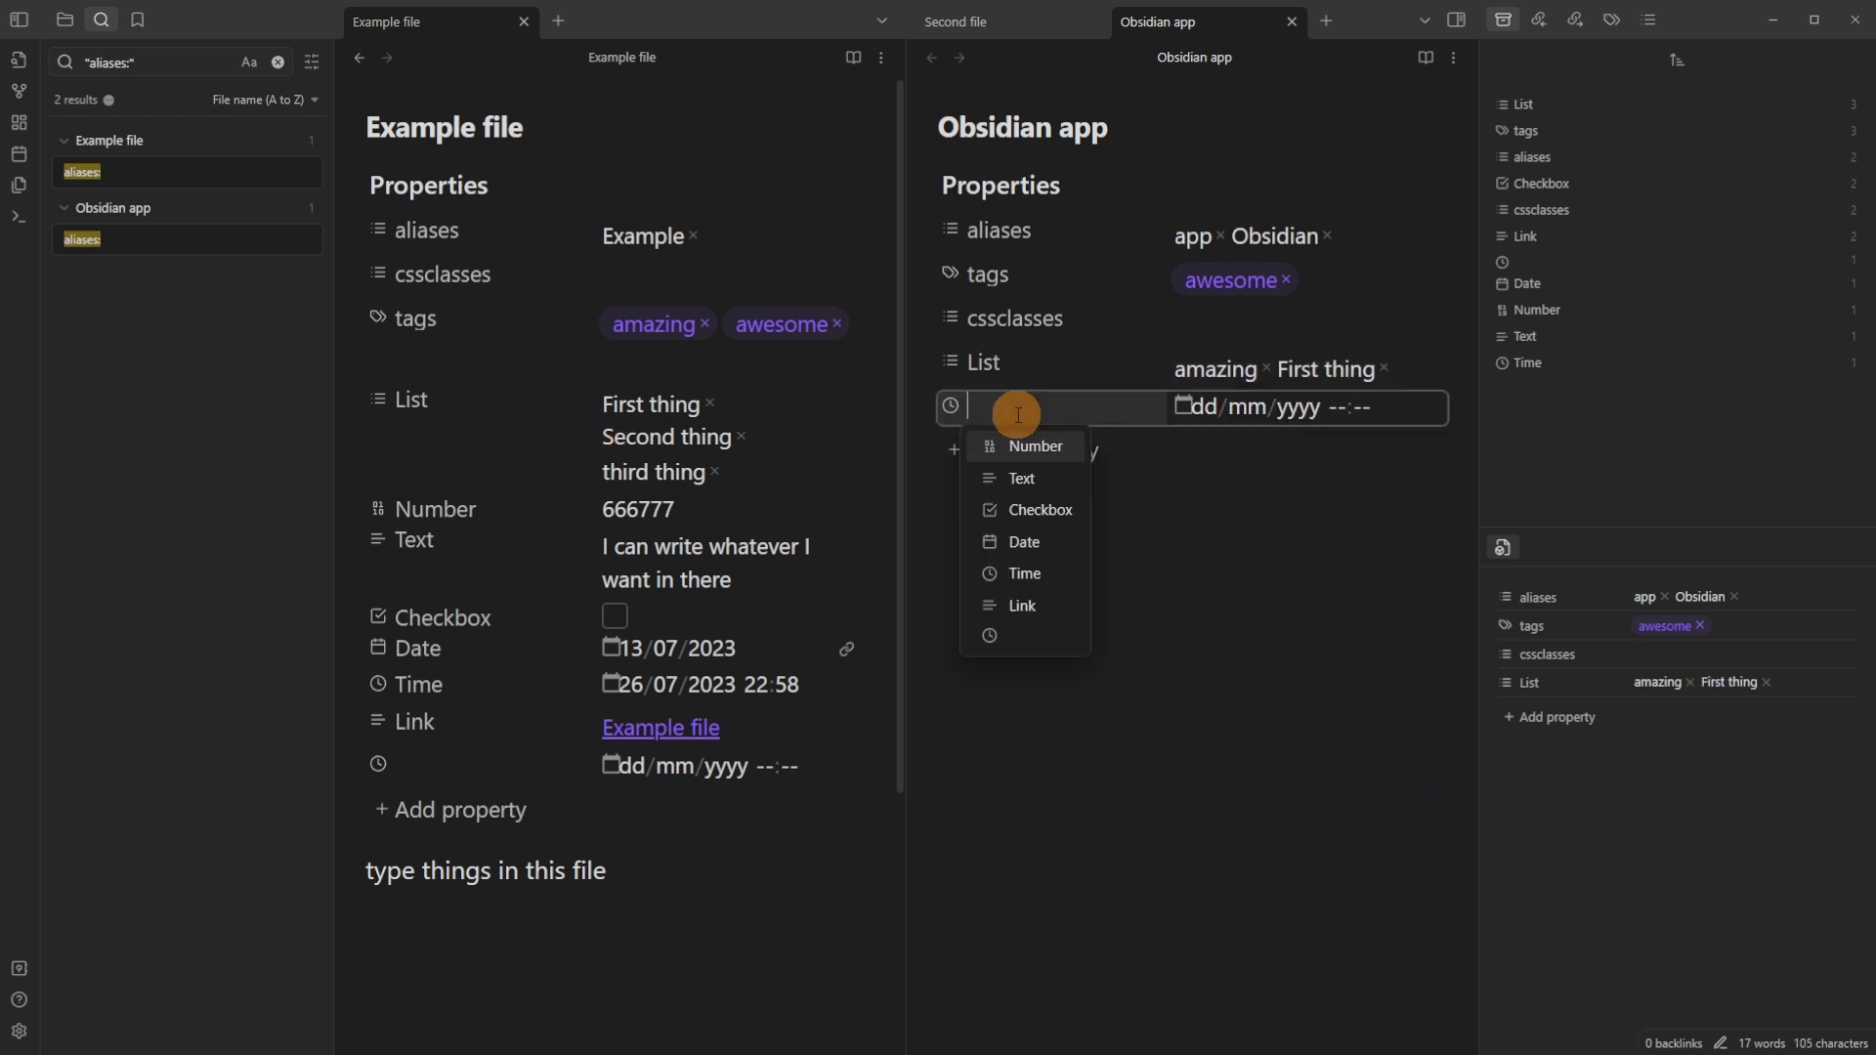
{"action": "left_click", "coordinate": [1035, 478]}
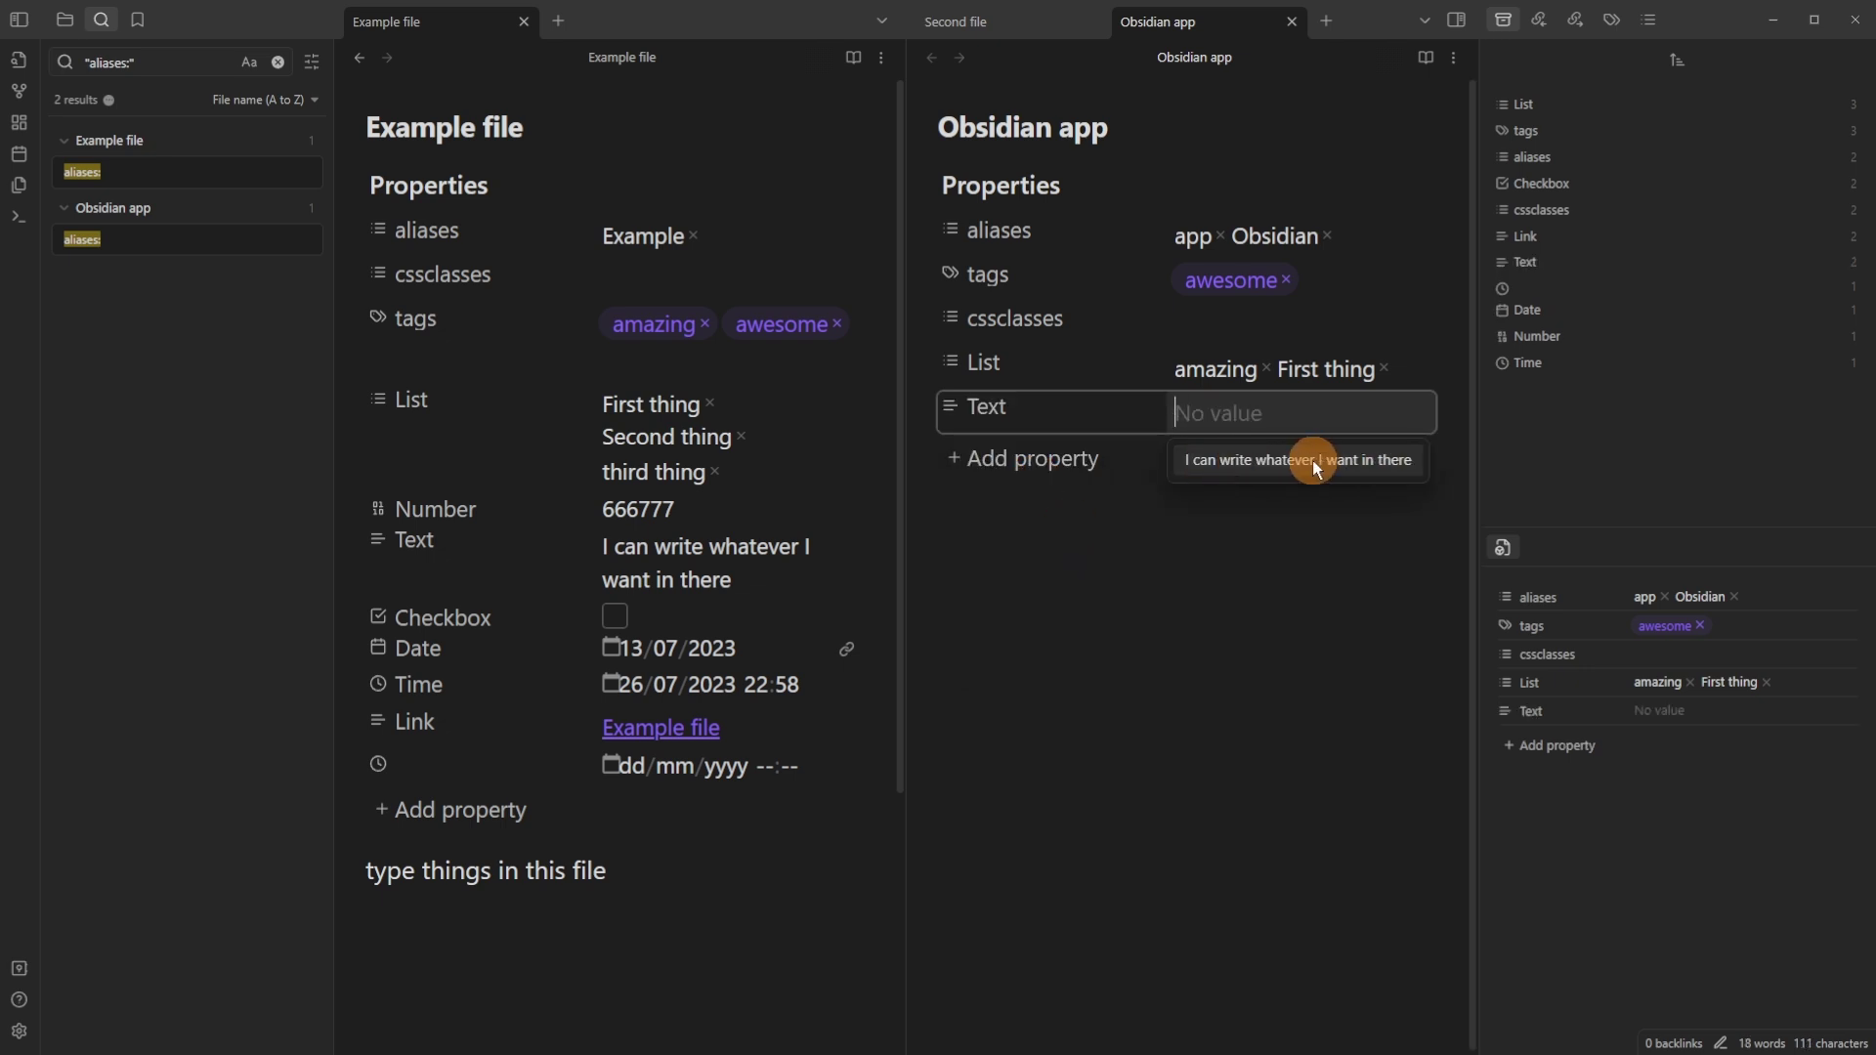
Fill Text with the suggested sentence, trimmed to 'I can write whatever I'.
{"action": "left_click", "coordinate": [1312, 460]}
{"action": "left_click", "coordinate": [1320, 450]}
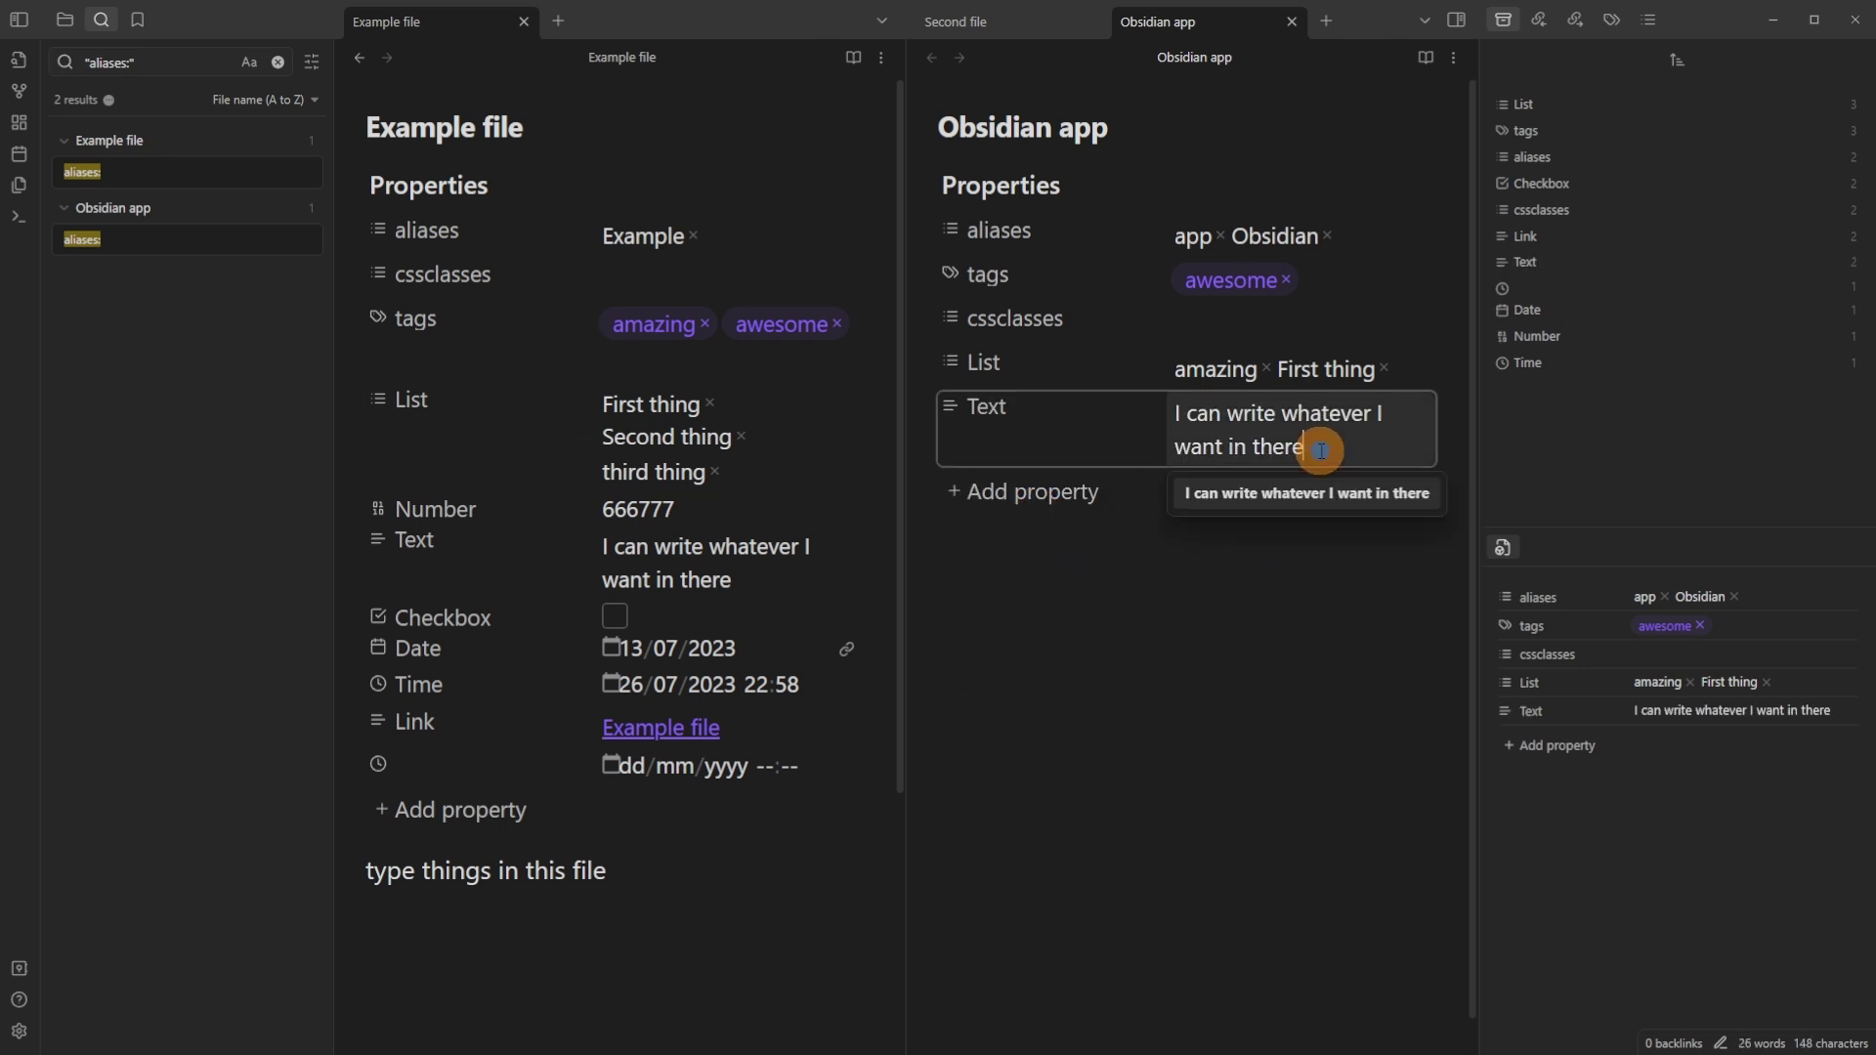
{"action": "key", "text": "BackSpace"}
{"action": "key", "text": "BackSpace"}
{"action": "key", "text": "BackSpace"}
{"action": "key", "text": "BackSpace"}
{"action": "key", "text": "BackSpace"}
{"action": "key", "text": "BackSpace"}
{"action": "key", "text": "BackSpace"}
{"action": "key", "text": "BackSpace"}
{"action": "key", "text": "BackSpace"}
{"action": "key", "text": "BackSpace"}
{"action": "key", "text": "BackSpace"}
{"action": "key", "text": "BackSpace"}
{"action": "key", "text": "BackSpace"}
{"action": "key", "text": "BackSpace"}
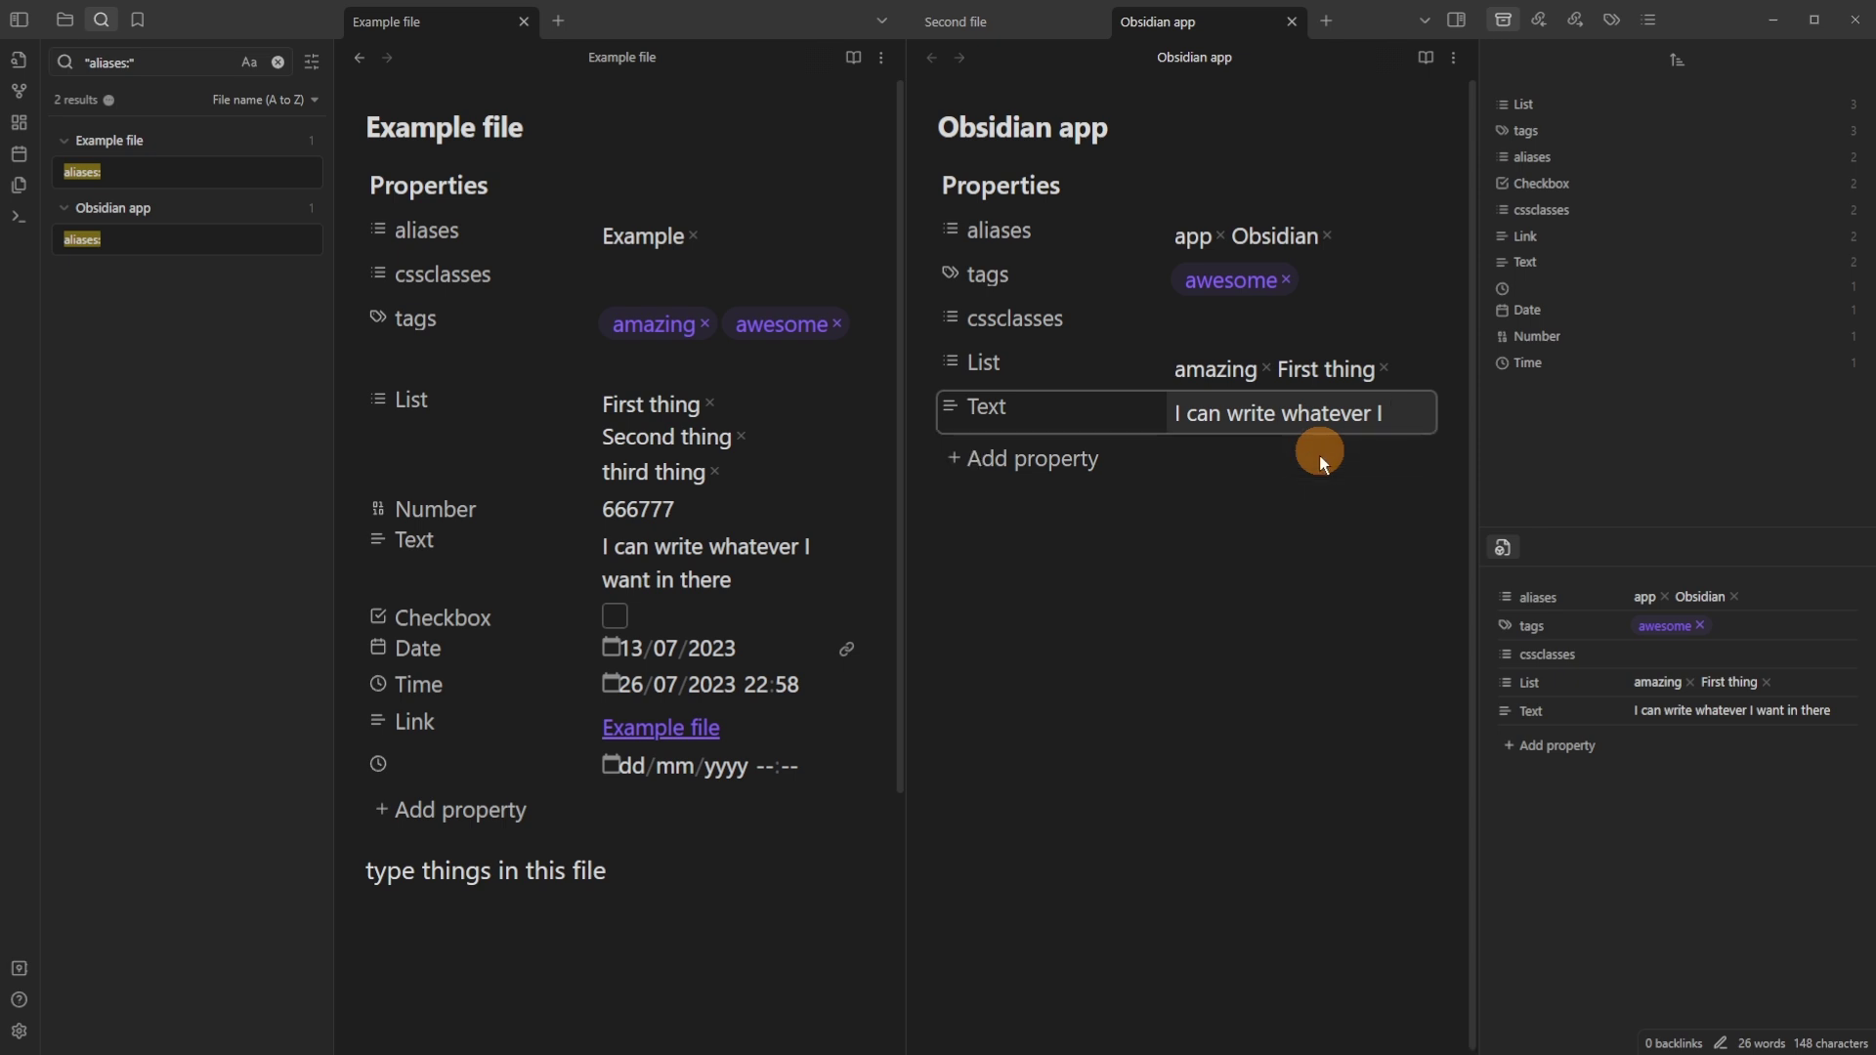
{"action": "left_click", "coordinate": [1205, 610]}
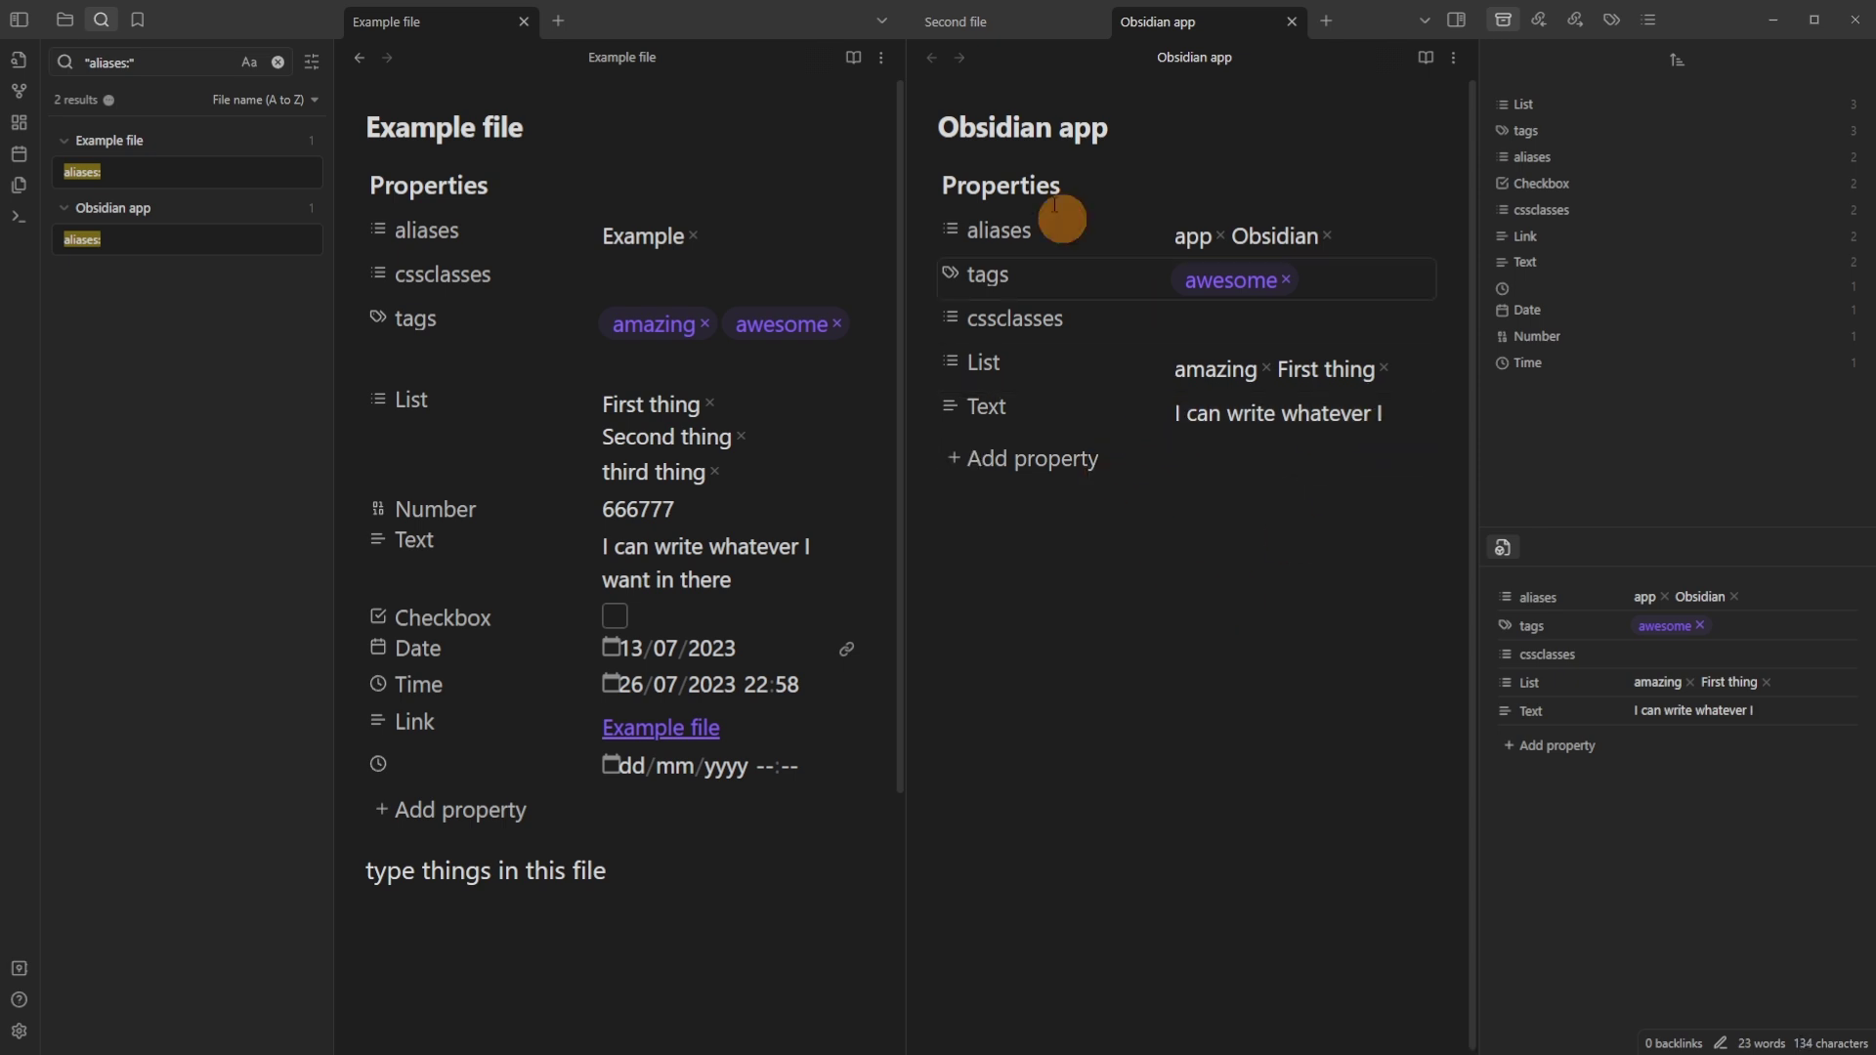
Switch to Second file and add an empty Text property.
{"action": "left_click", "coordinate": [993, 12]}
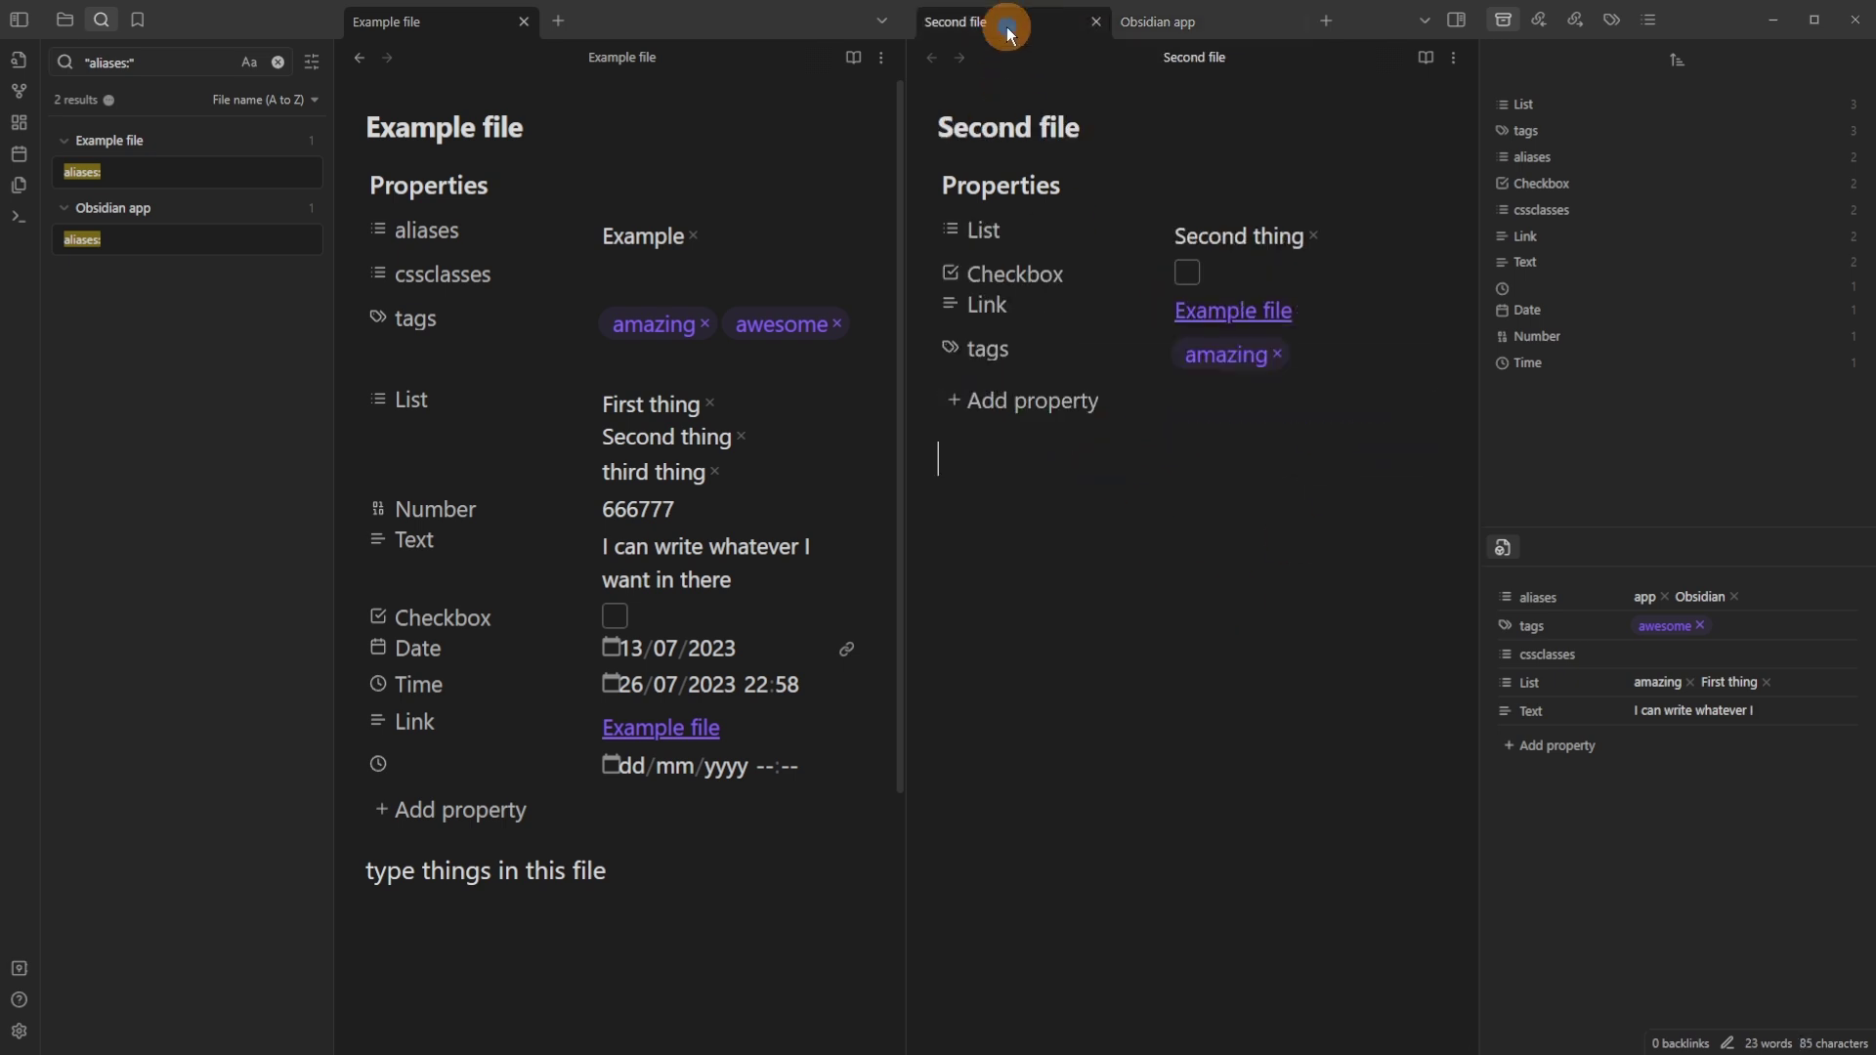
{"action": "left_click", "coordinate": [1070, 399]}
{"action": "left_click", "coordinate": [1049, 531]}
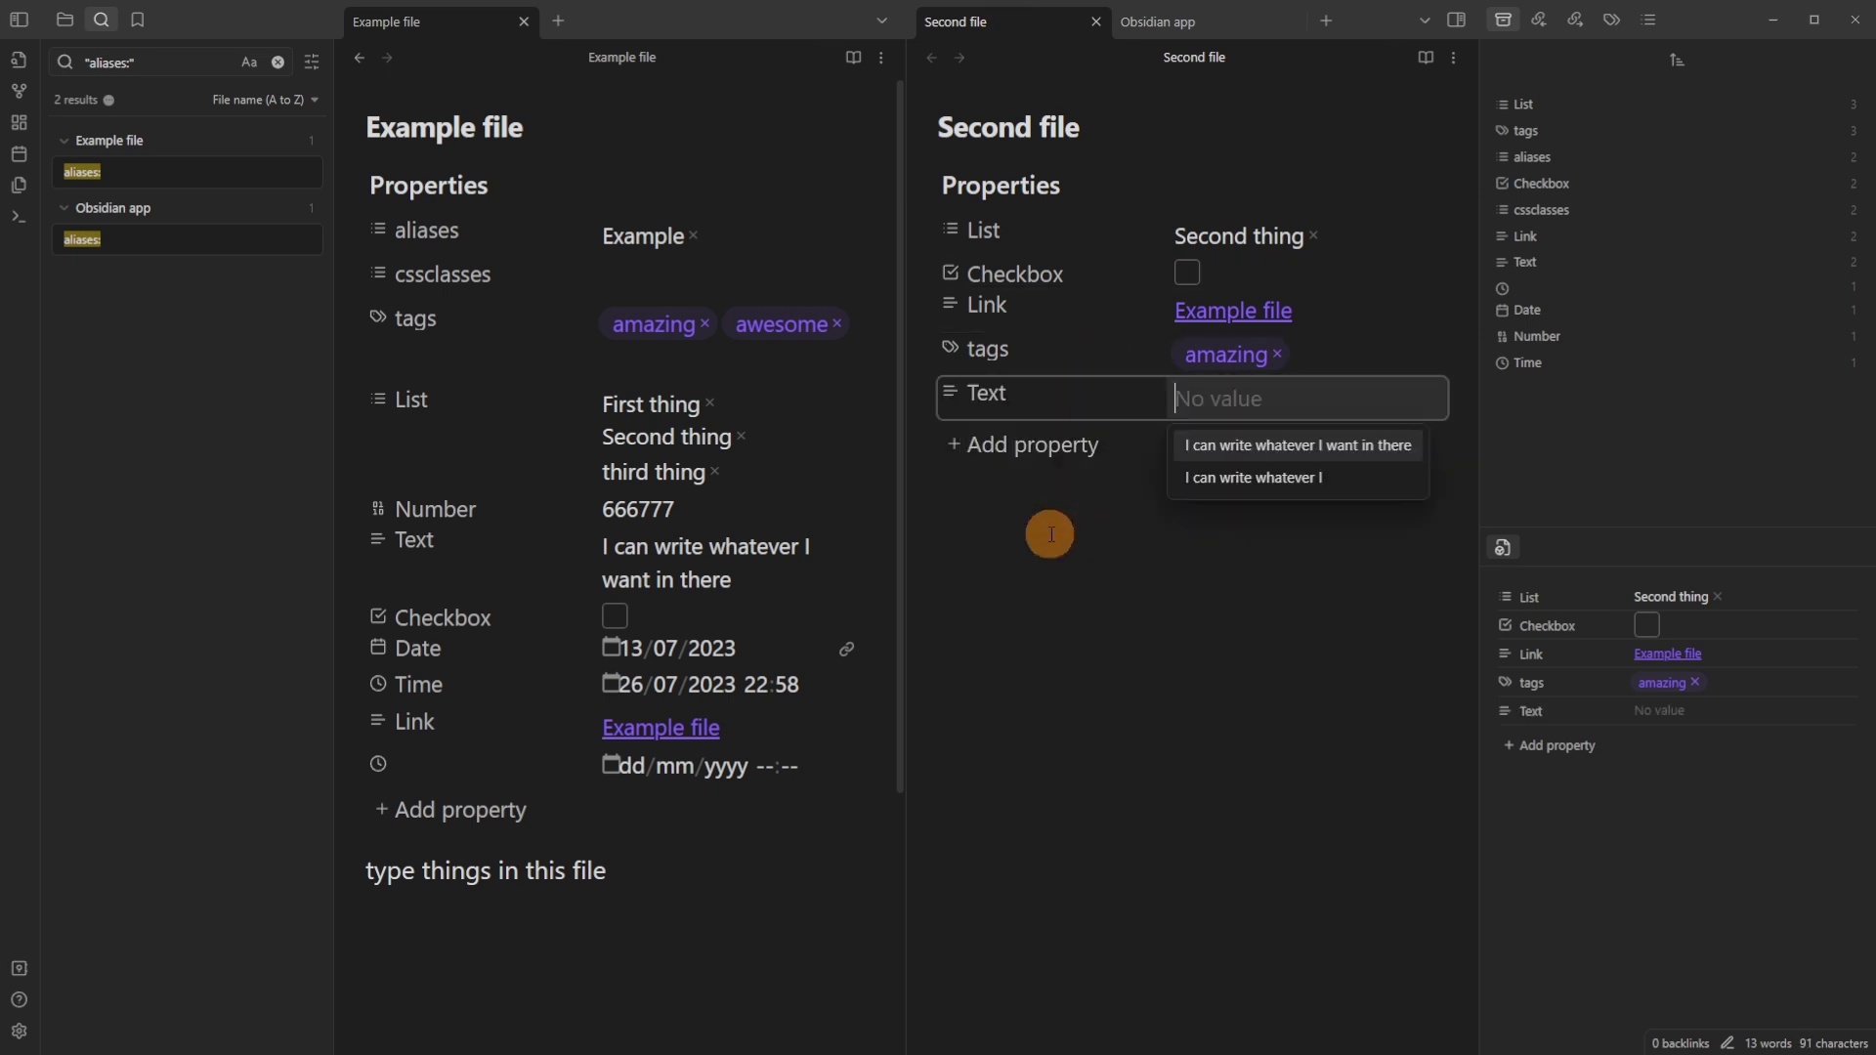
{"action": "left_click", "coordinate": [1190, 403]}
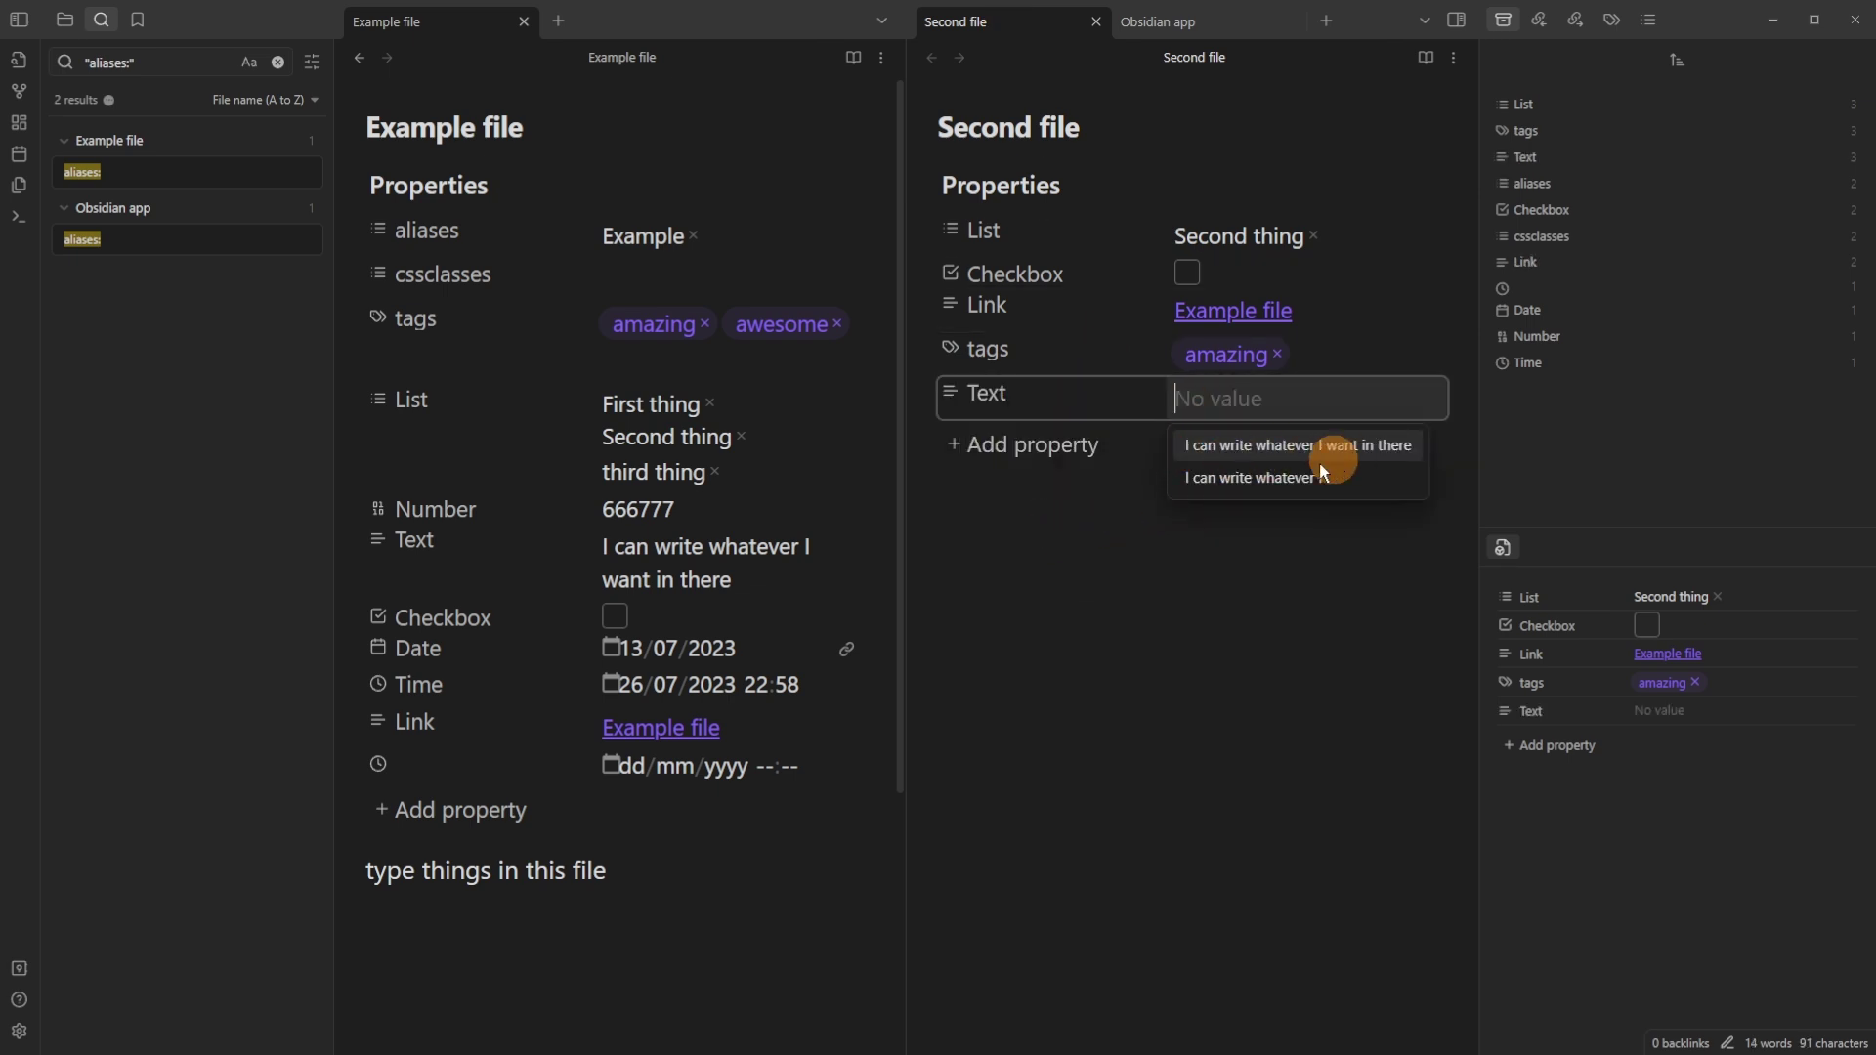
{"action": "key", "text": "Escape"}
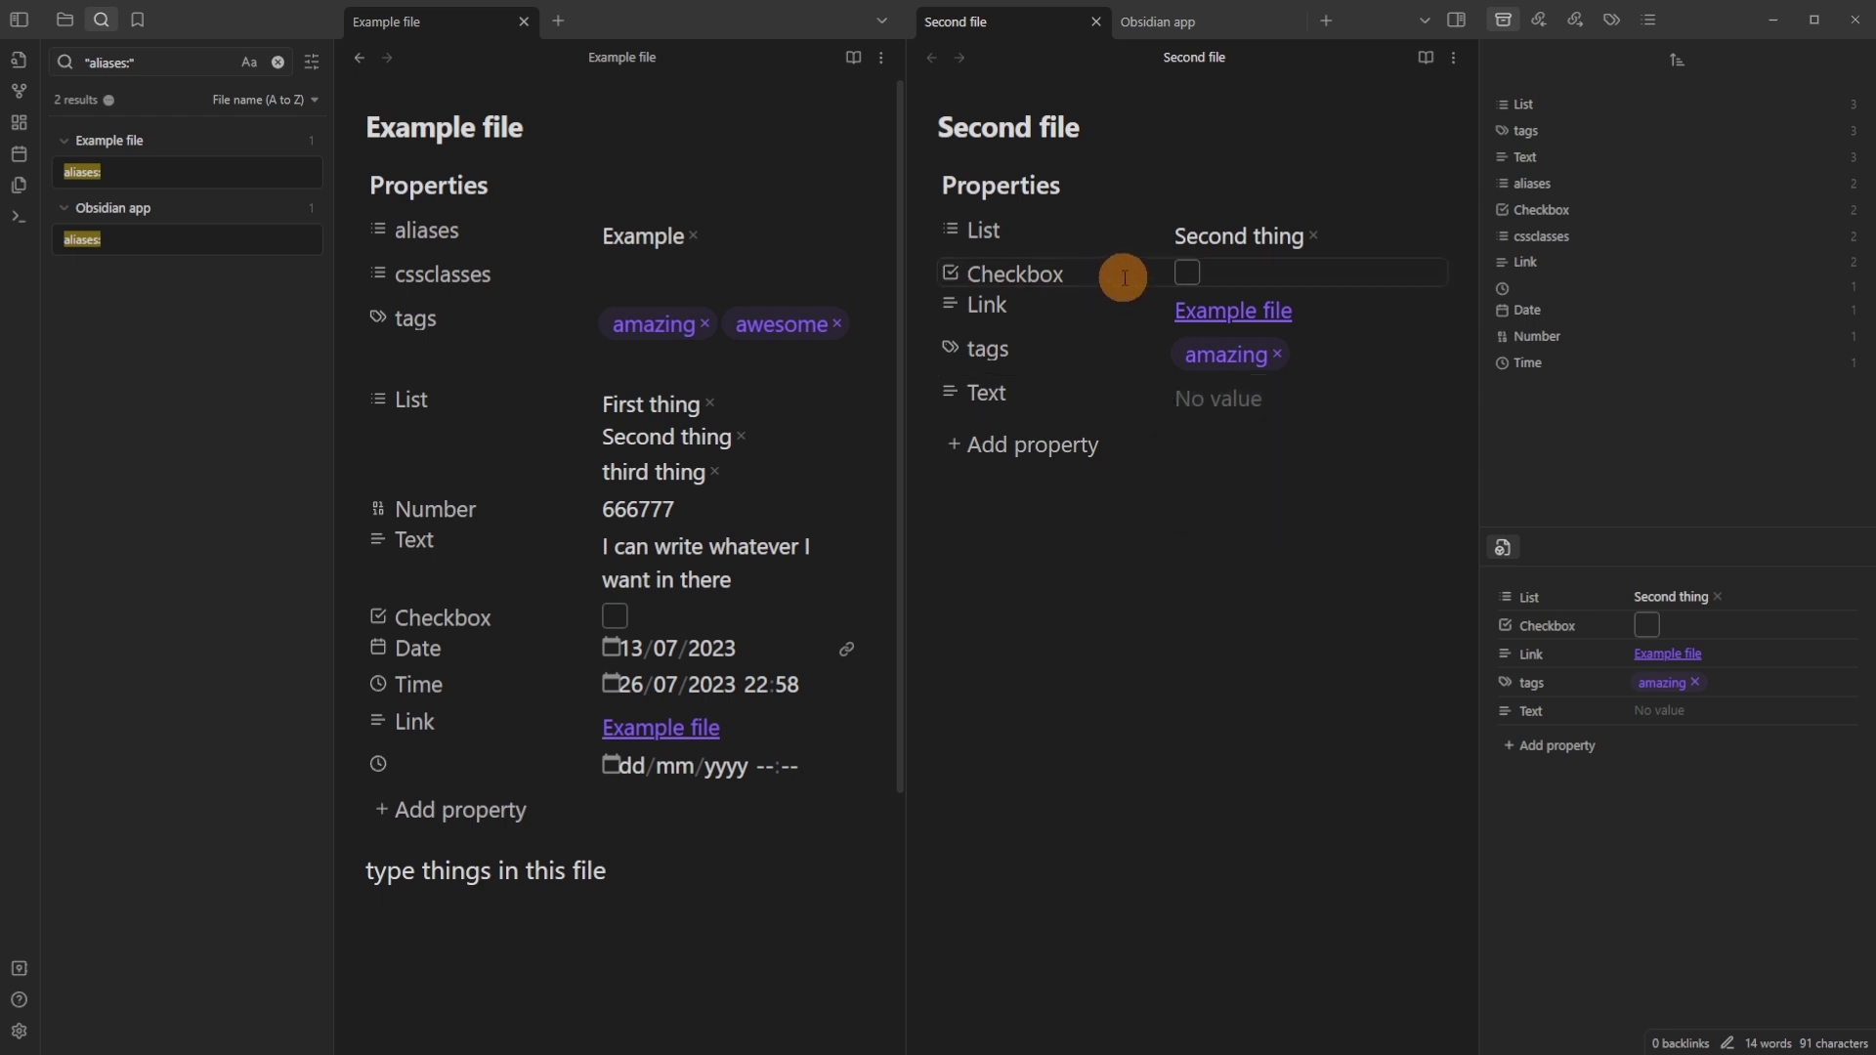
Toggle the Checkbox property on and off twice, then add a Number property.
{"action": "left_click", "coordinate": [1186, 274]}
{"action": "left_click", "coordinate": [1185, 275]}
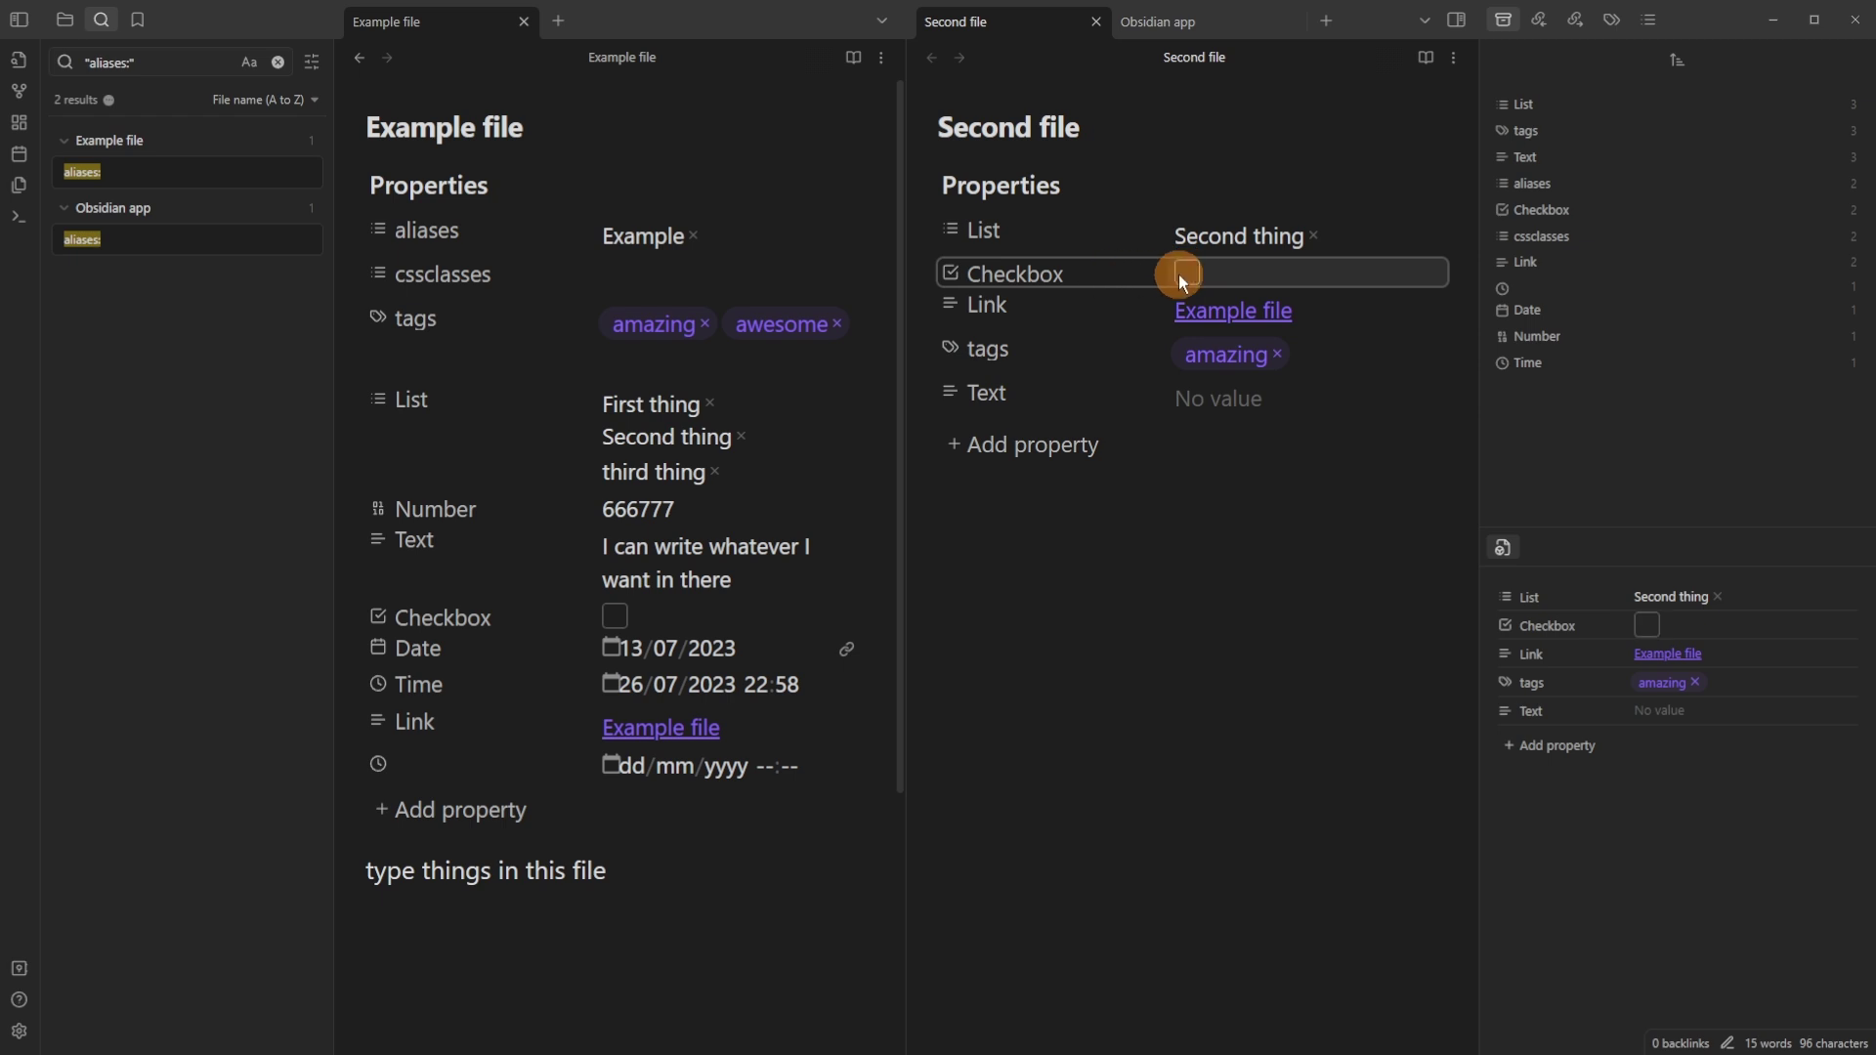
{"action": "left_click", "coordinate": [1184, 274]}
{"action": "left_click", "coordinate": [1183, 275]}
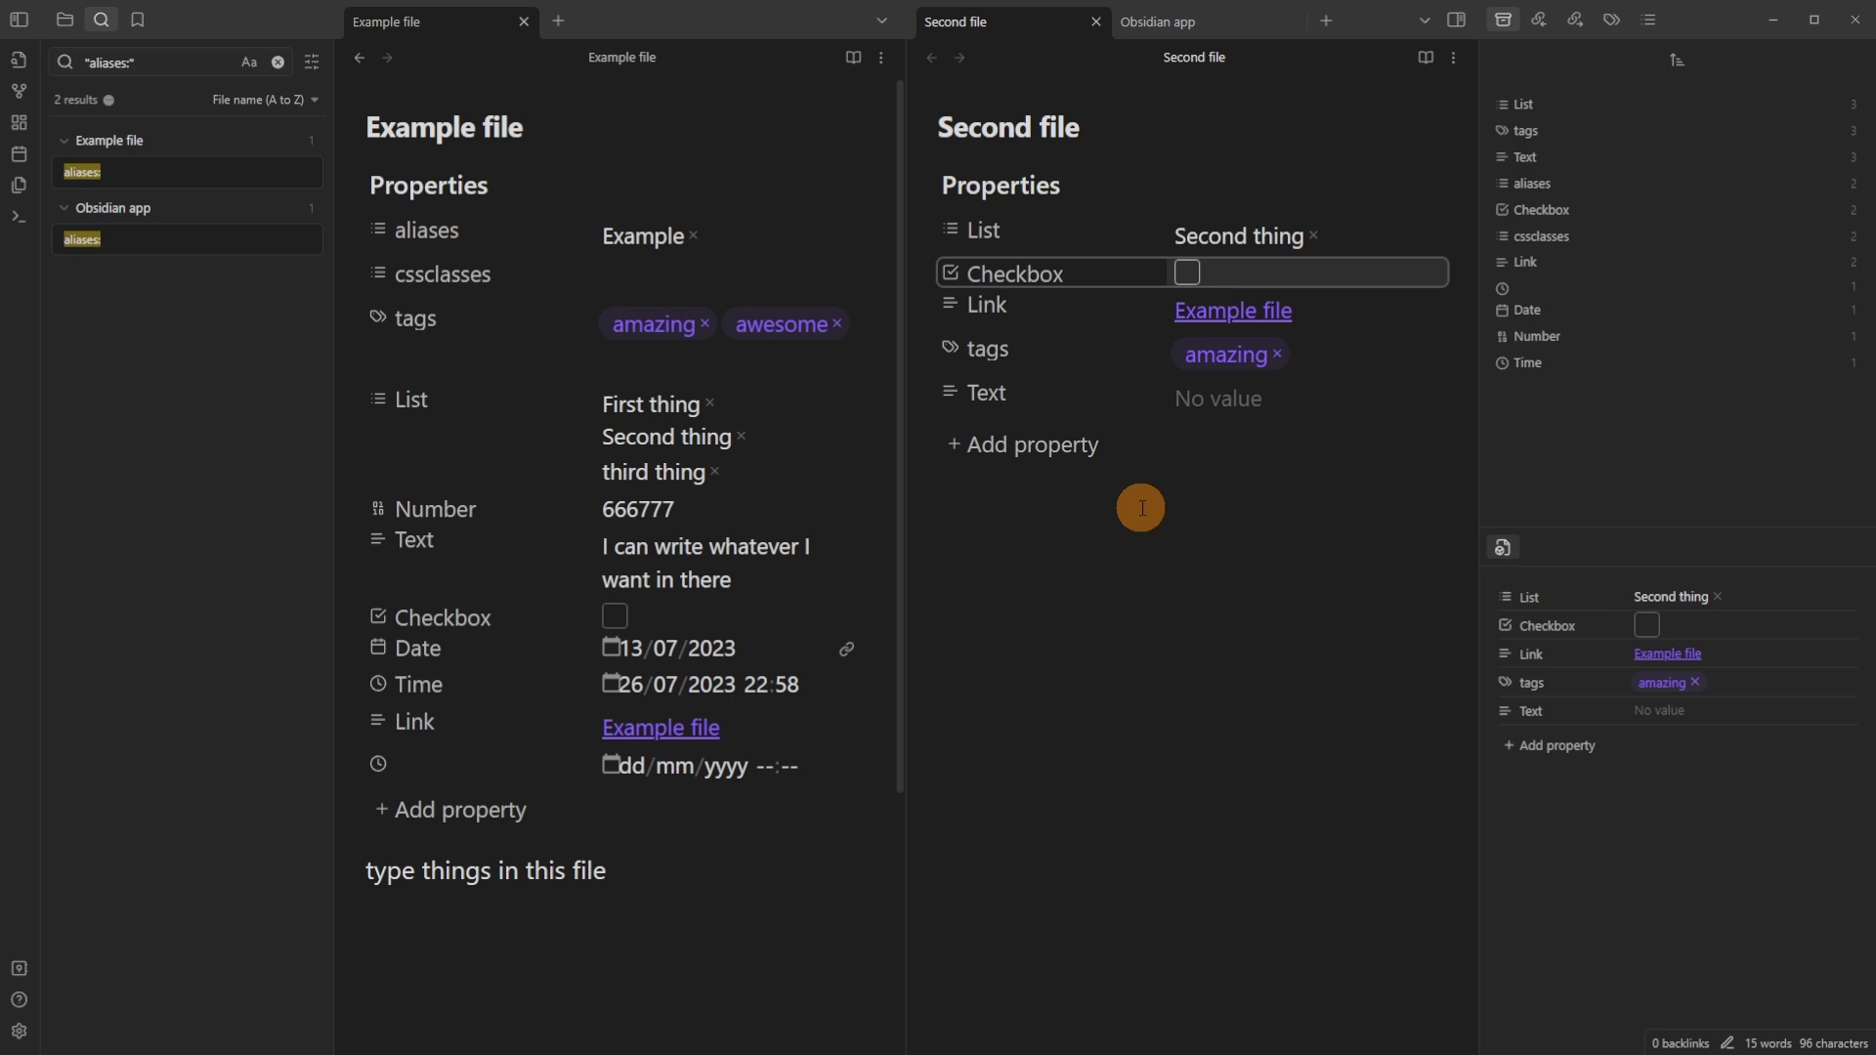
{"action": "left_click", "coordinate": [950, 441]}
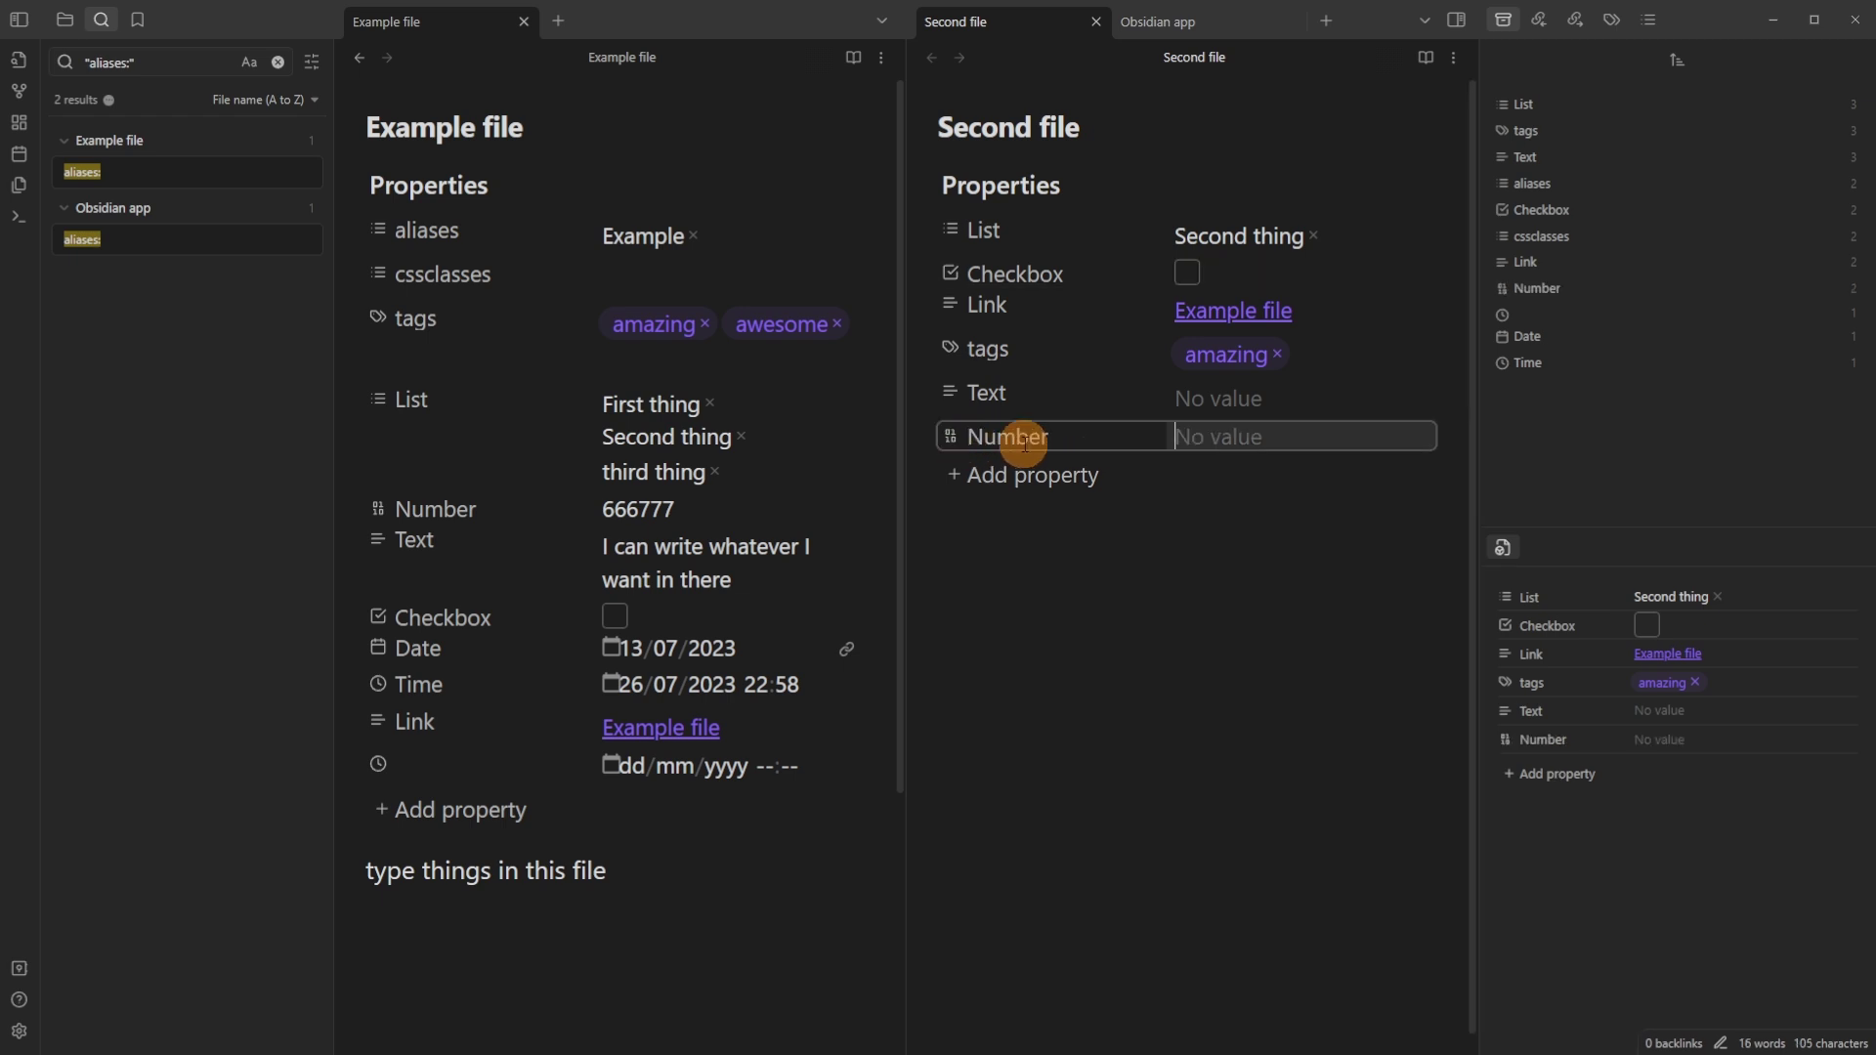
Set Number to 834628047 and rename the Text property to asdkjfhals.
{"action": "type", "text": "834628047"}
{"action": "left_click", "coordinate": [1203, 553]}
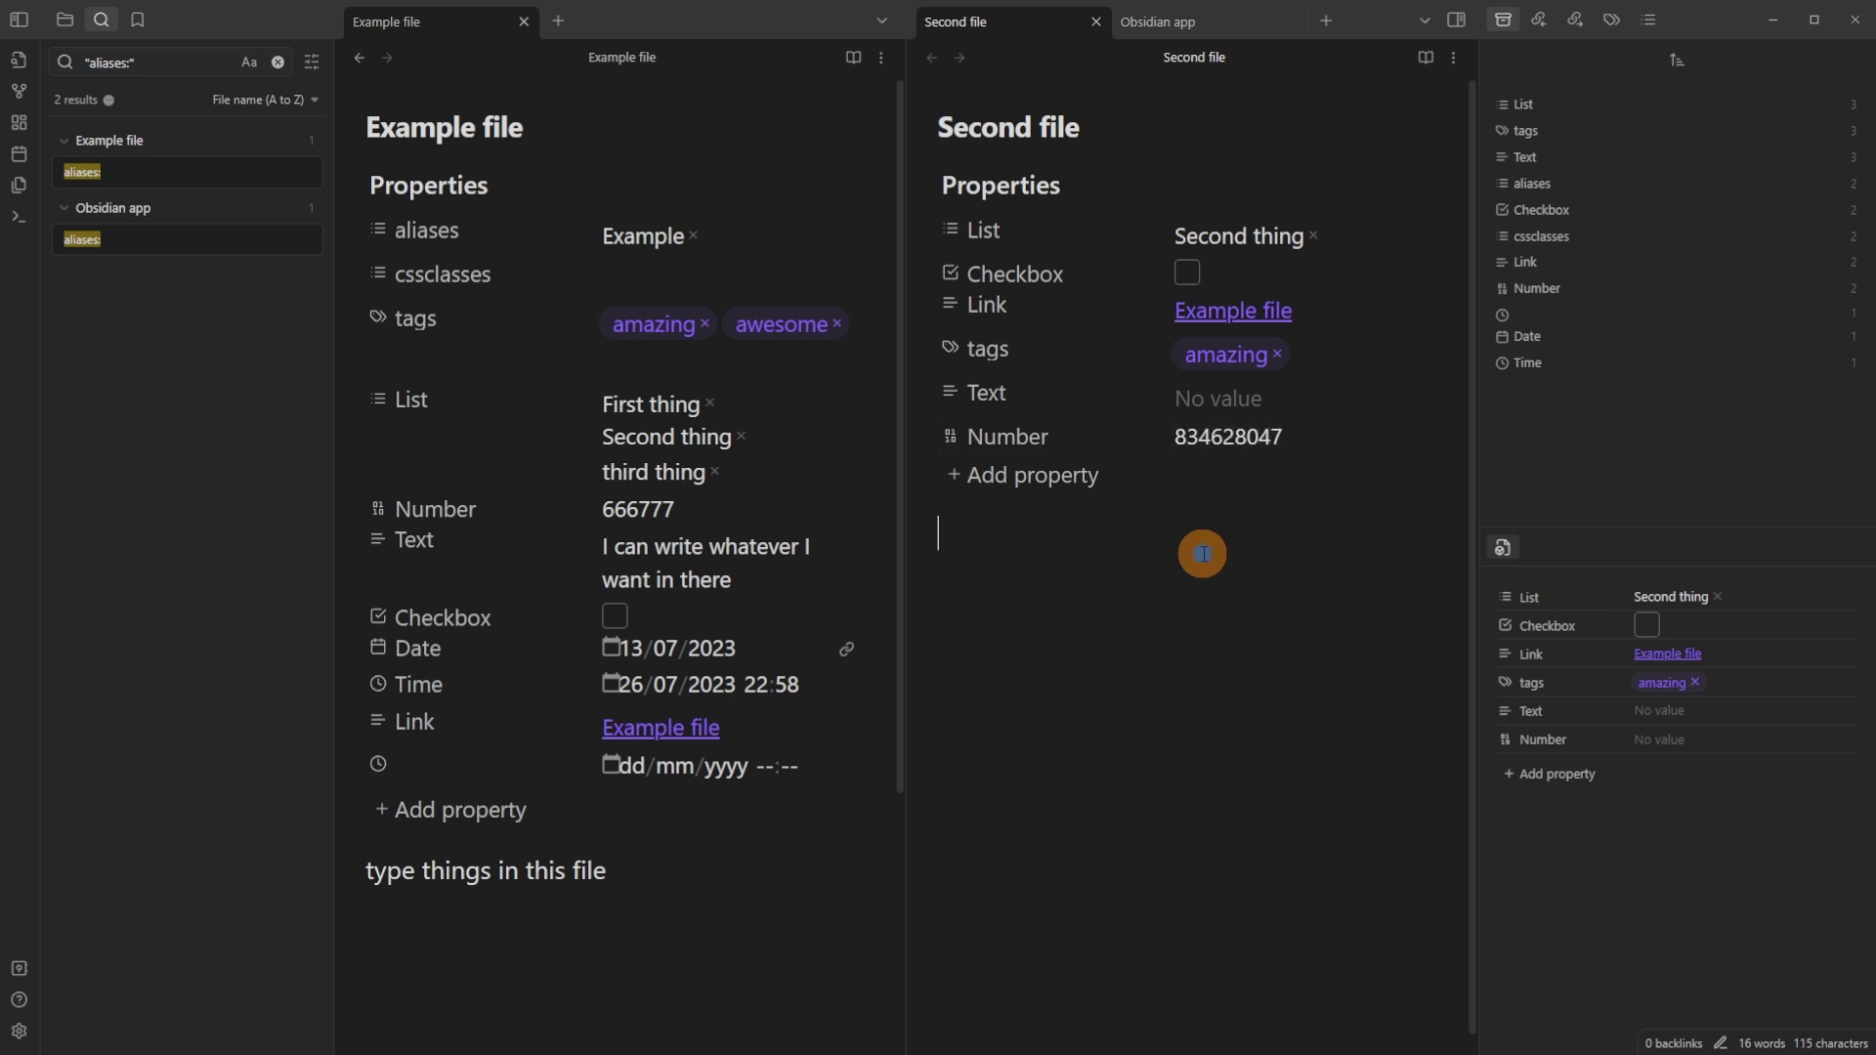
{"action": "left_click", "coordinate": [1131, 390]}
{"action": "type", "text": "asdkjfhals"}
{"action": "left_click", "coordinate": [1178, 592]}
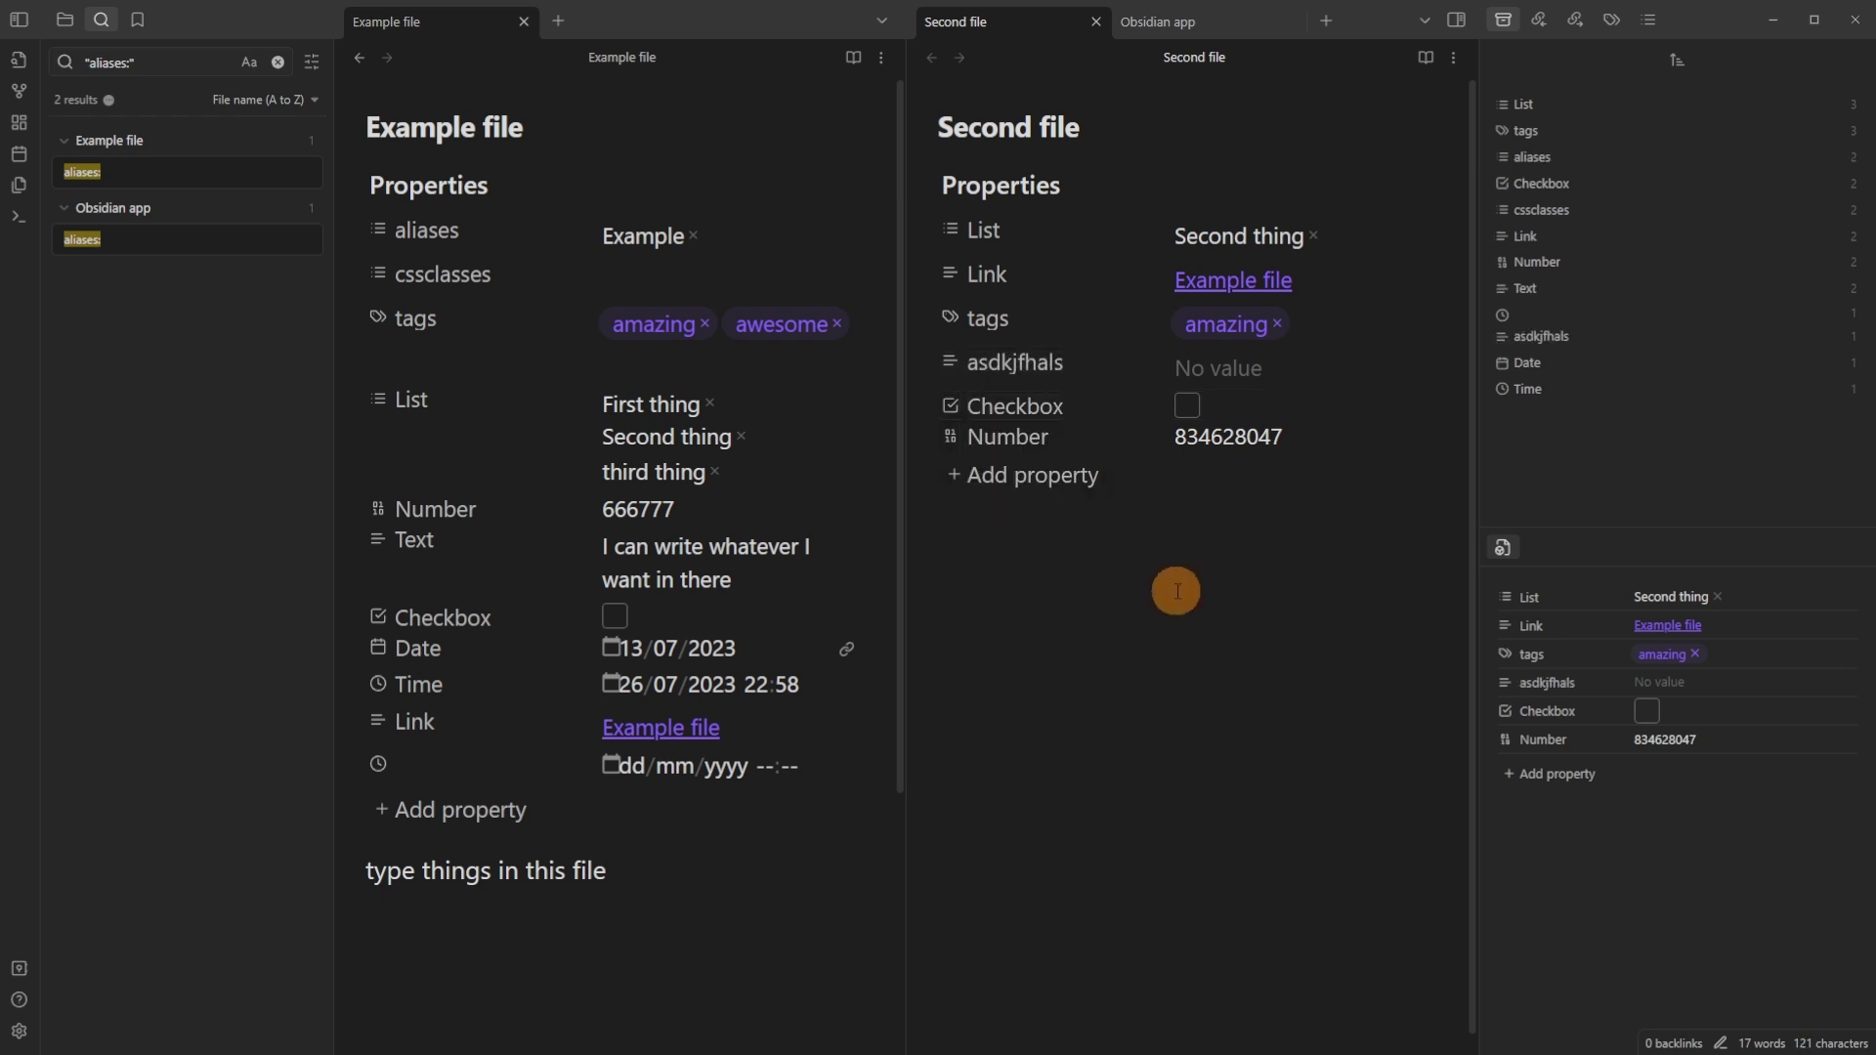
Check asdkjfhals's property type, keep it Text, and add a date-time property below.
{"action": "left_click", "coordinate": [994, 372]}
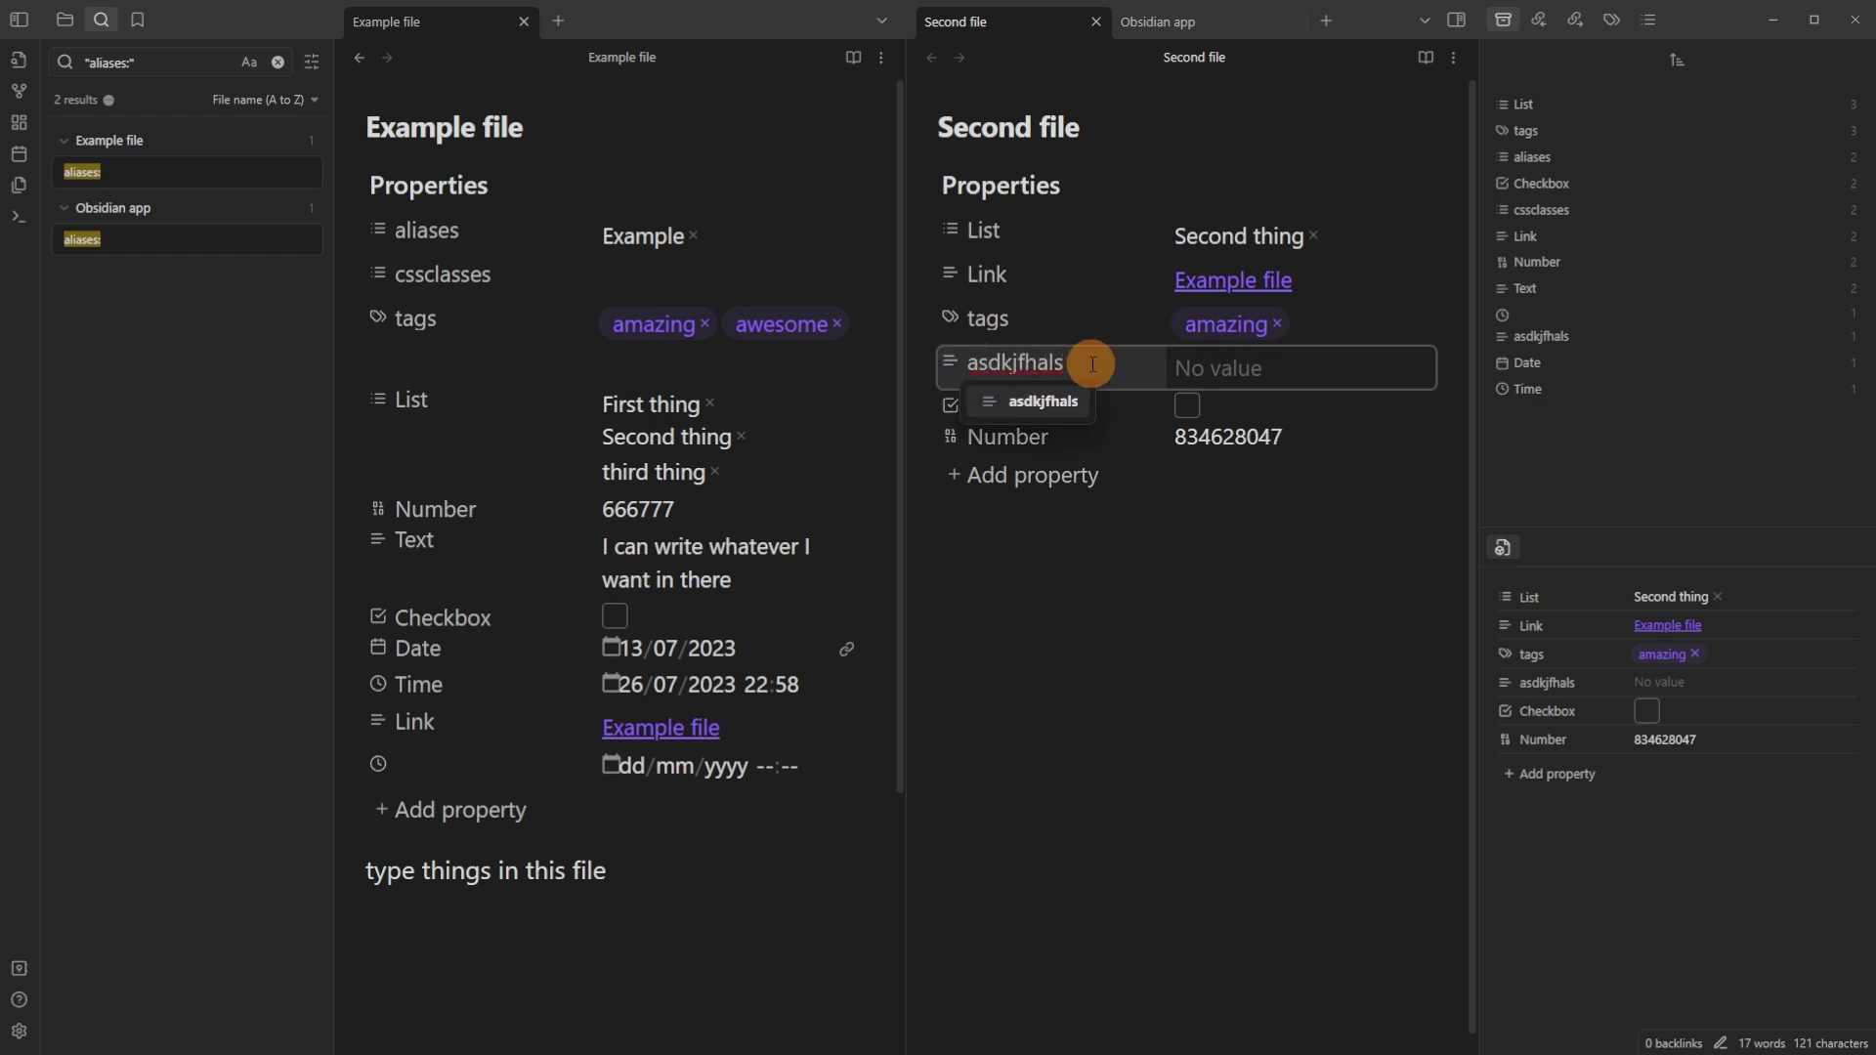
{"action": "left_click", "coordinate": [949, 361]}
{"action": "mouse_move", "coordinate": [1085, 382]}
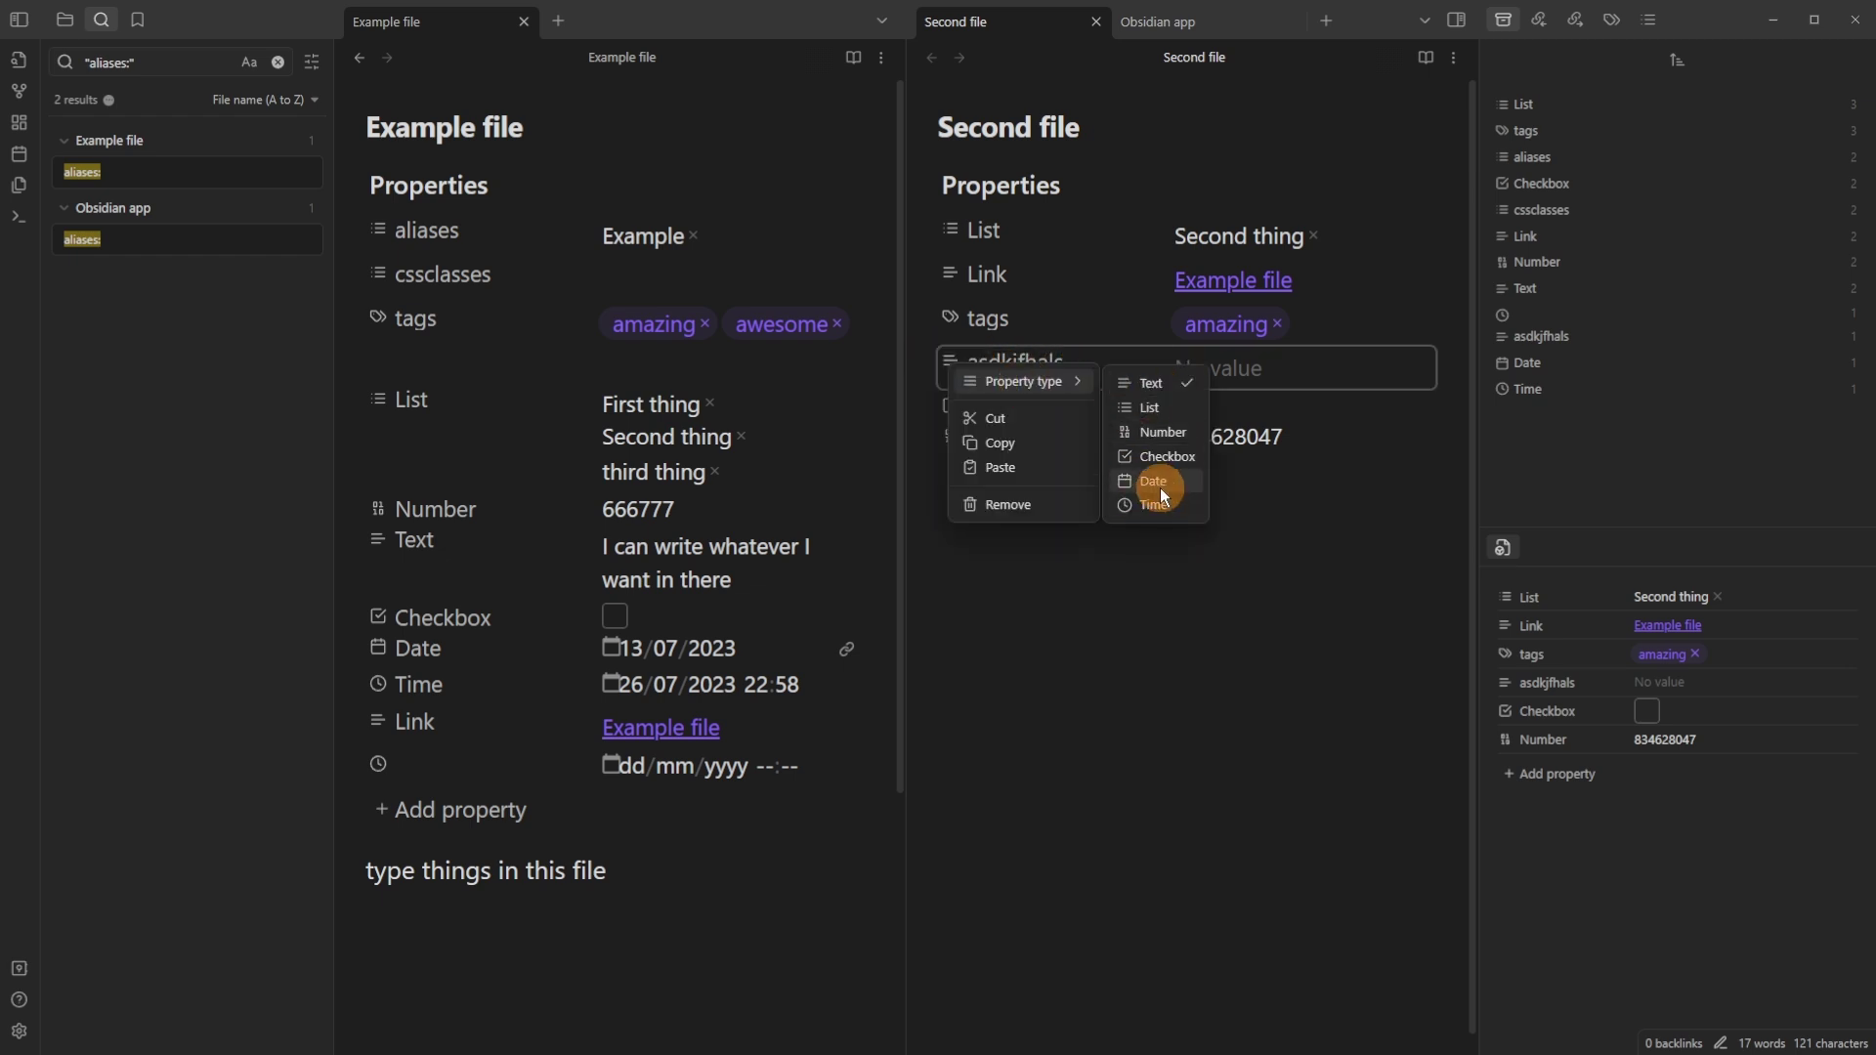
{"action": "left_click", "coordinate": [1245, 581]}
{"action": "left_click", "coordinate": [1207, 368]}
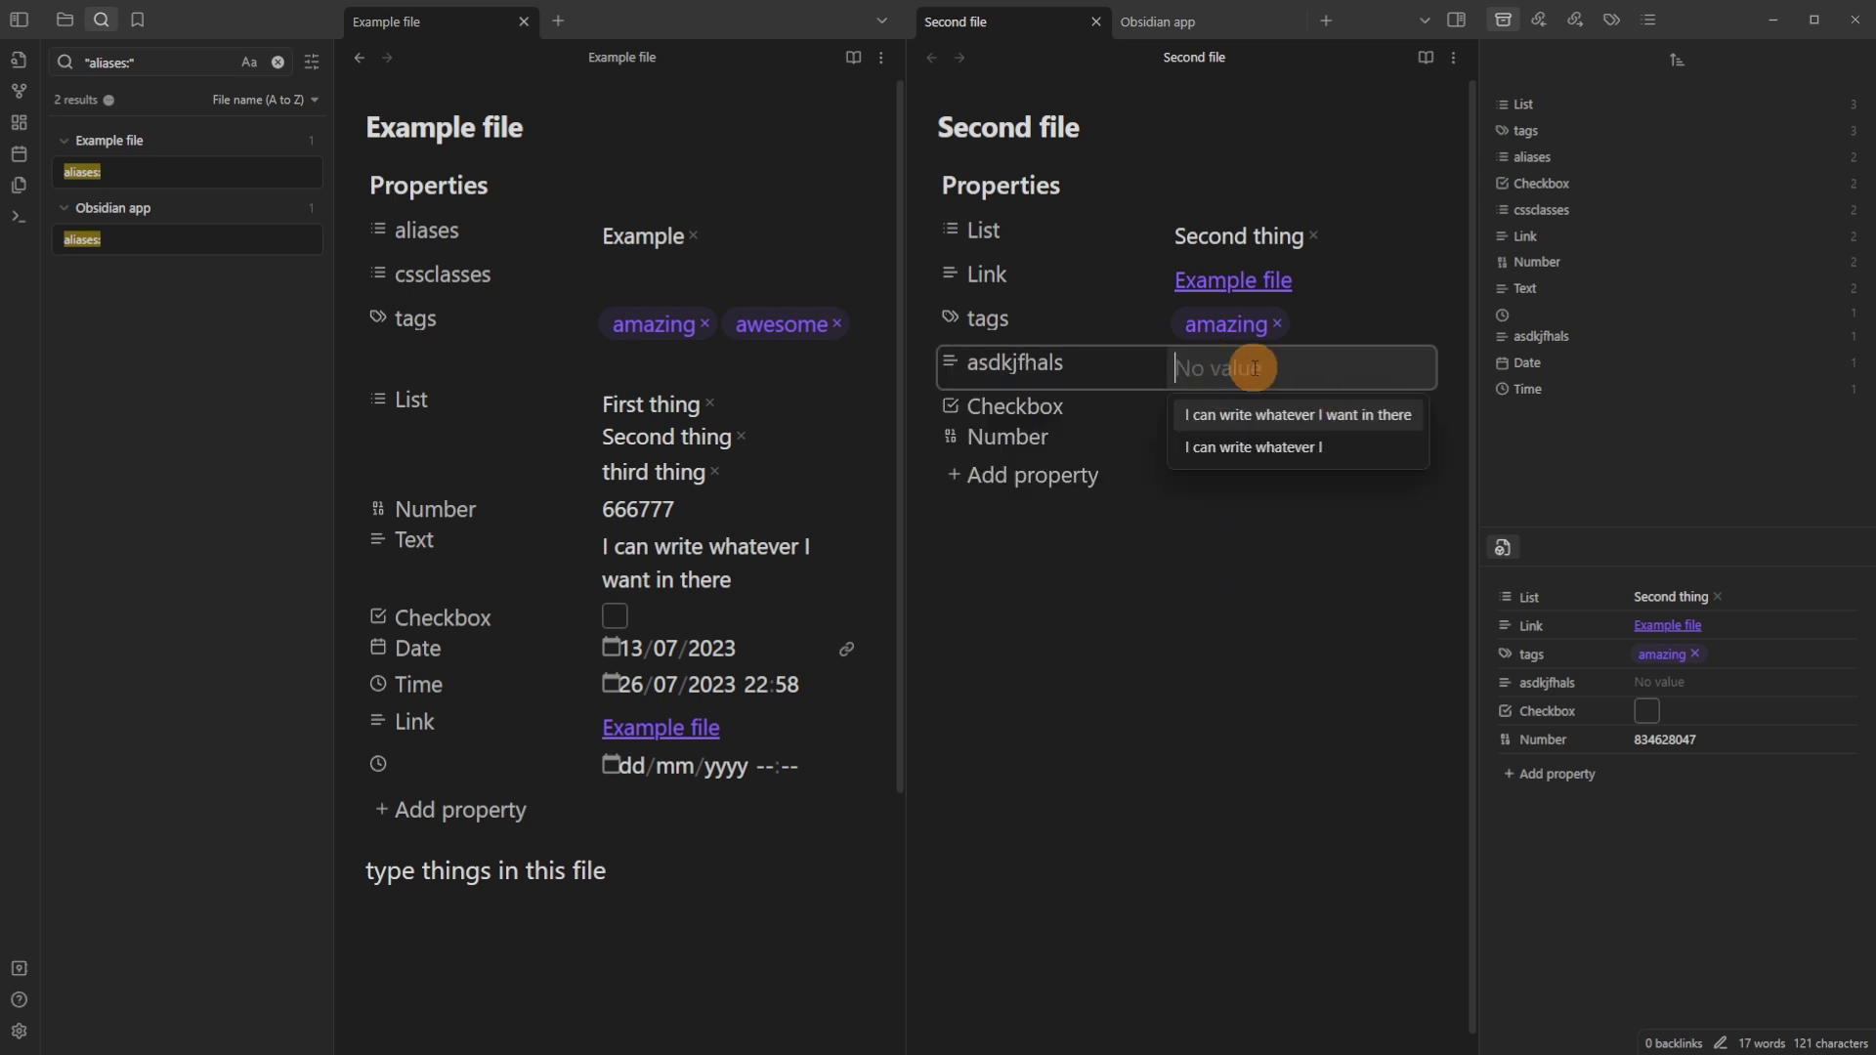
{"action": "left_click", "coordinate": [1033, 475]}
Close the Second file pane and set Example file's Date property to today.
{"action": "left_click", "coordinate": [1183, 654]}
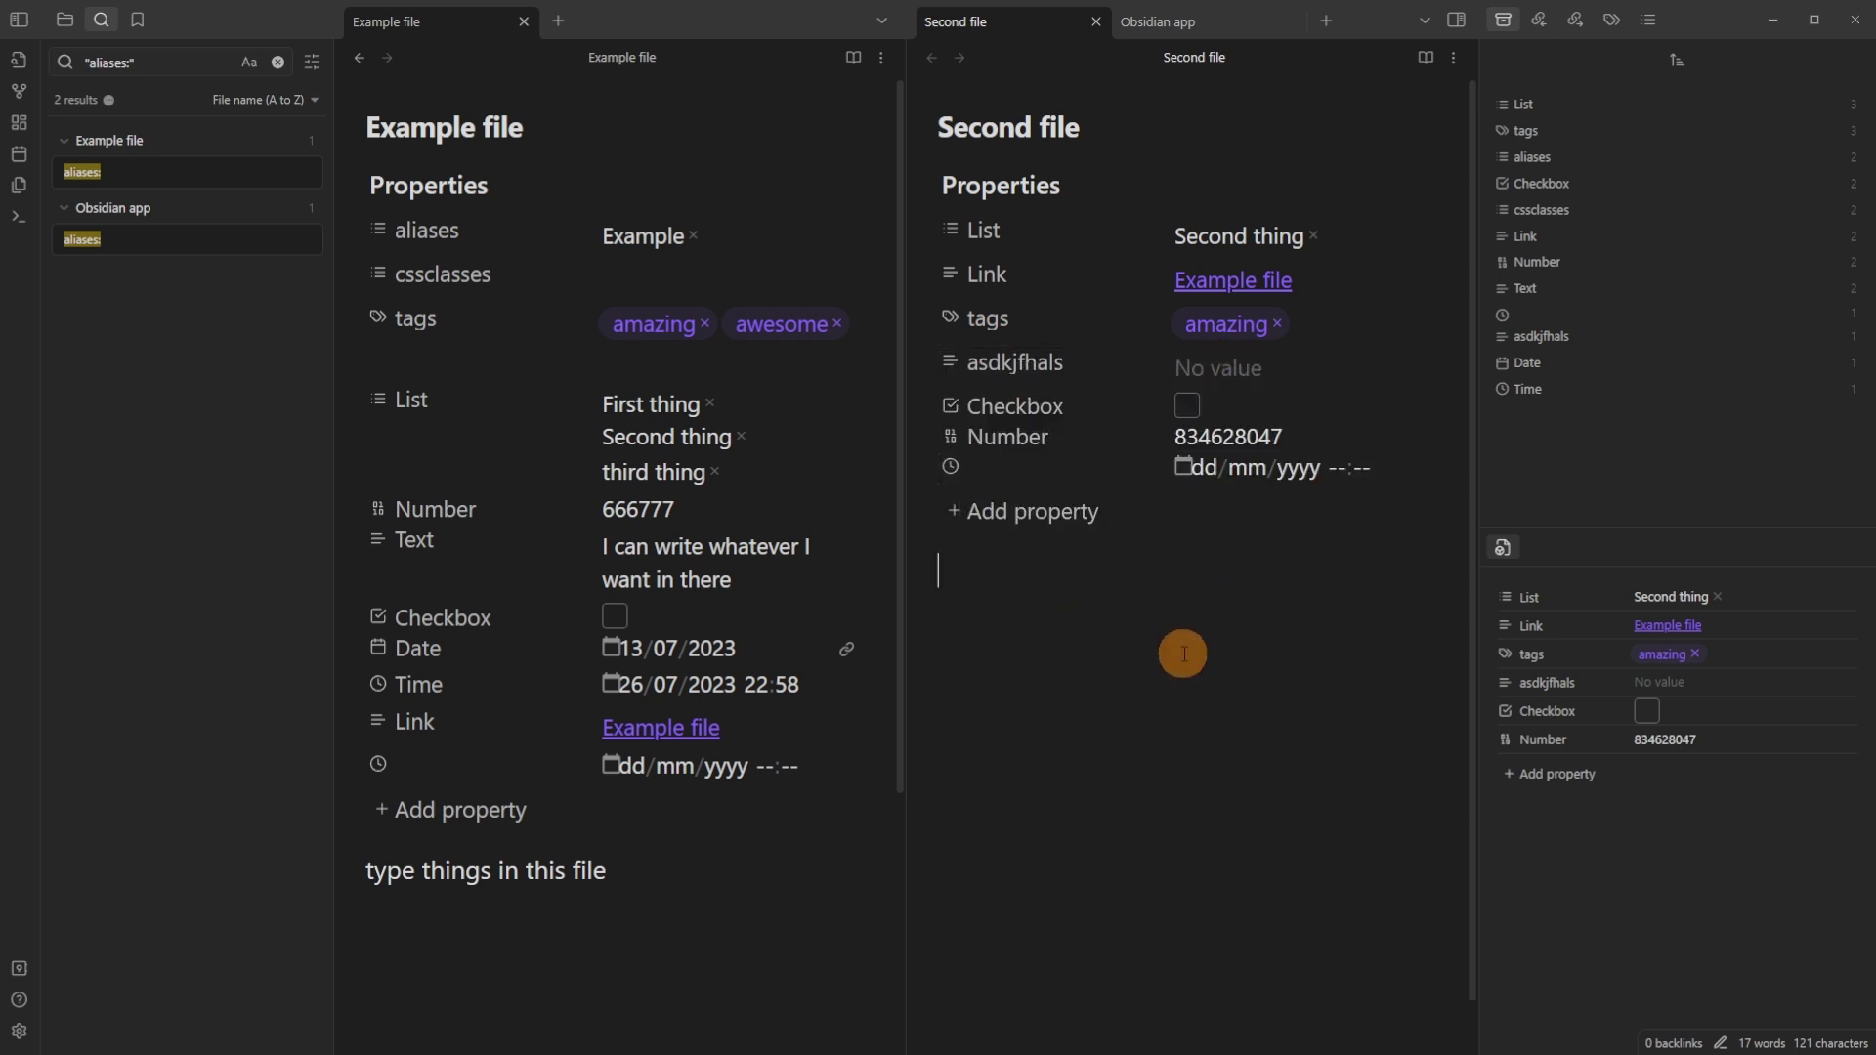
{"action": "left_click", "coordinate": [1095, 22]}
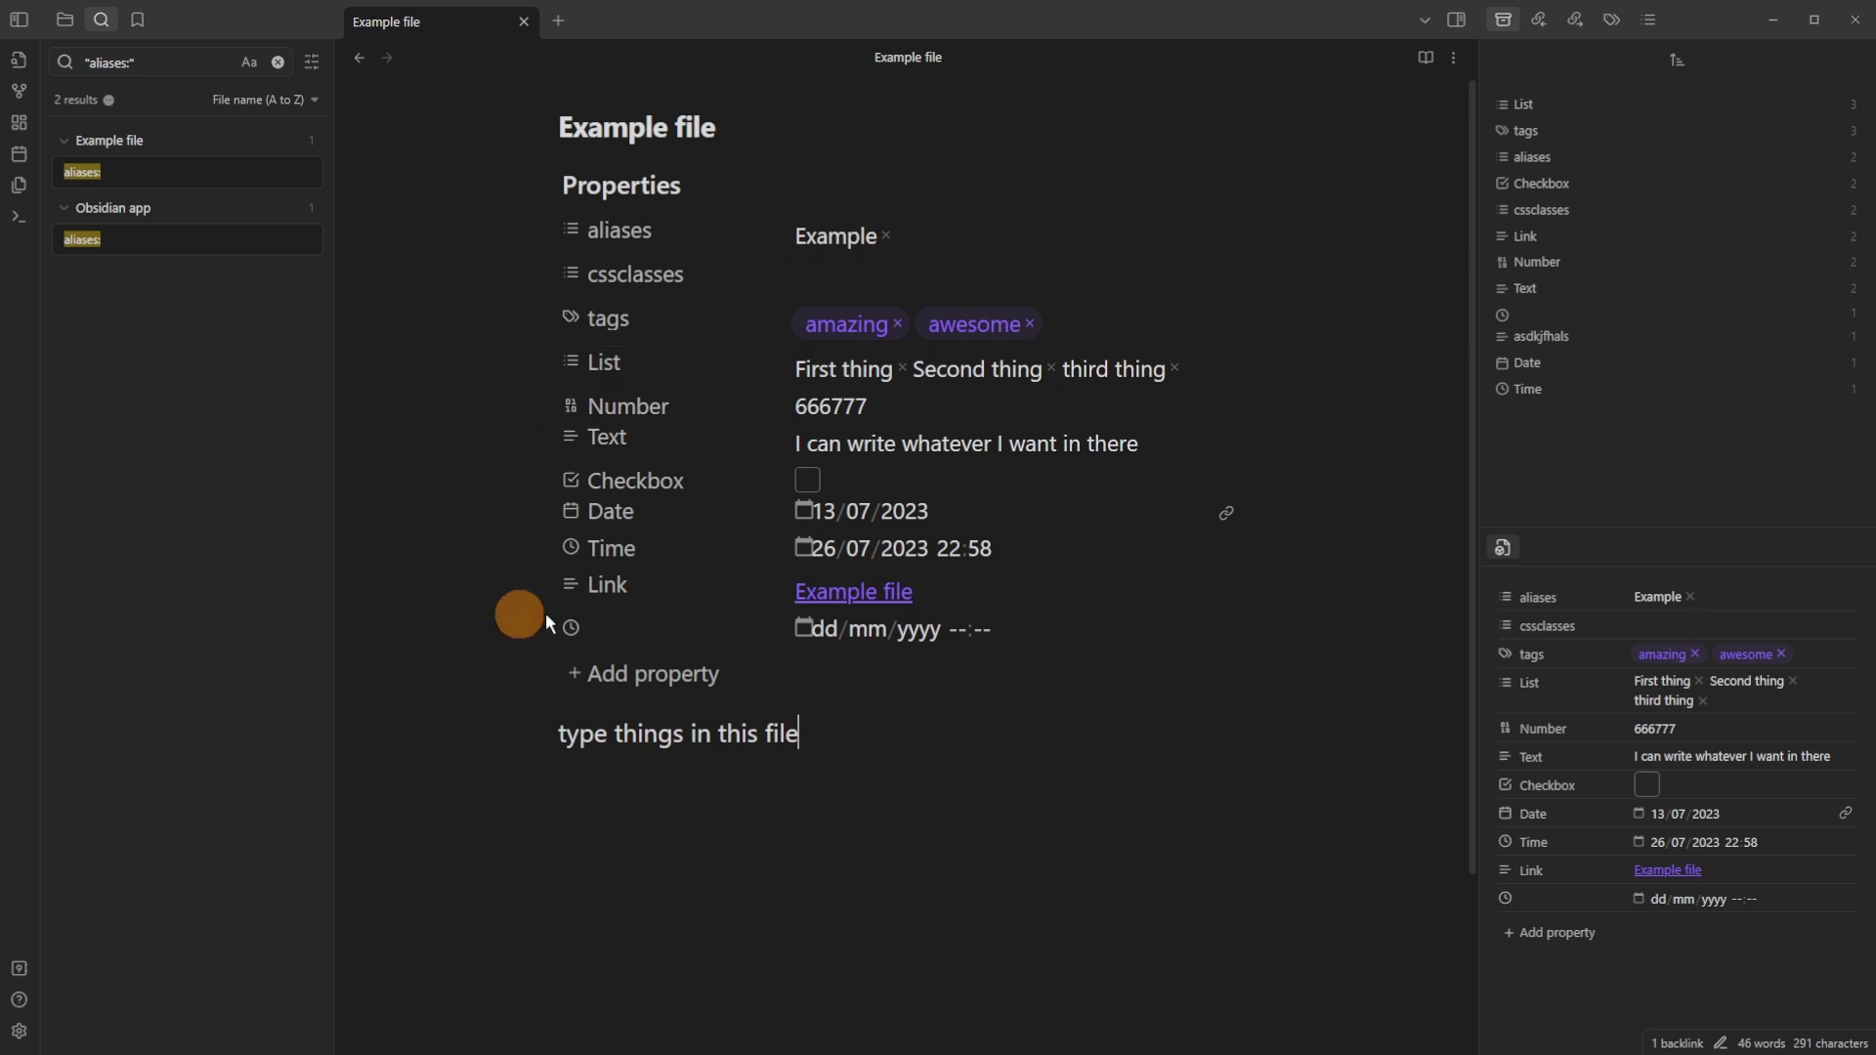
{"action": "left_click", "coordinate": [807, 512]}
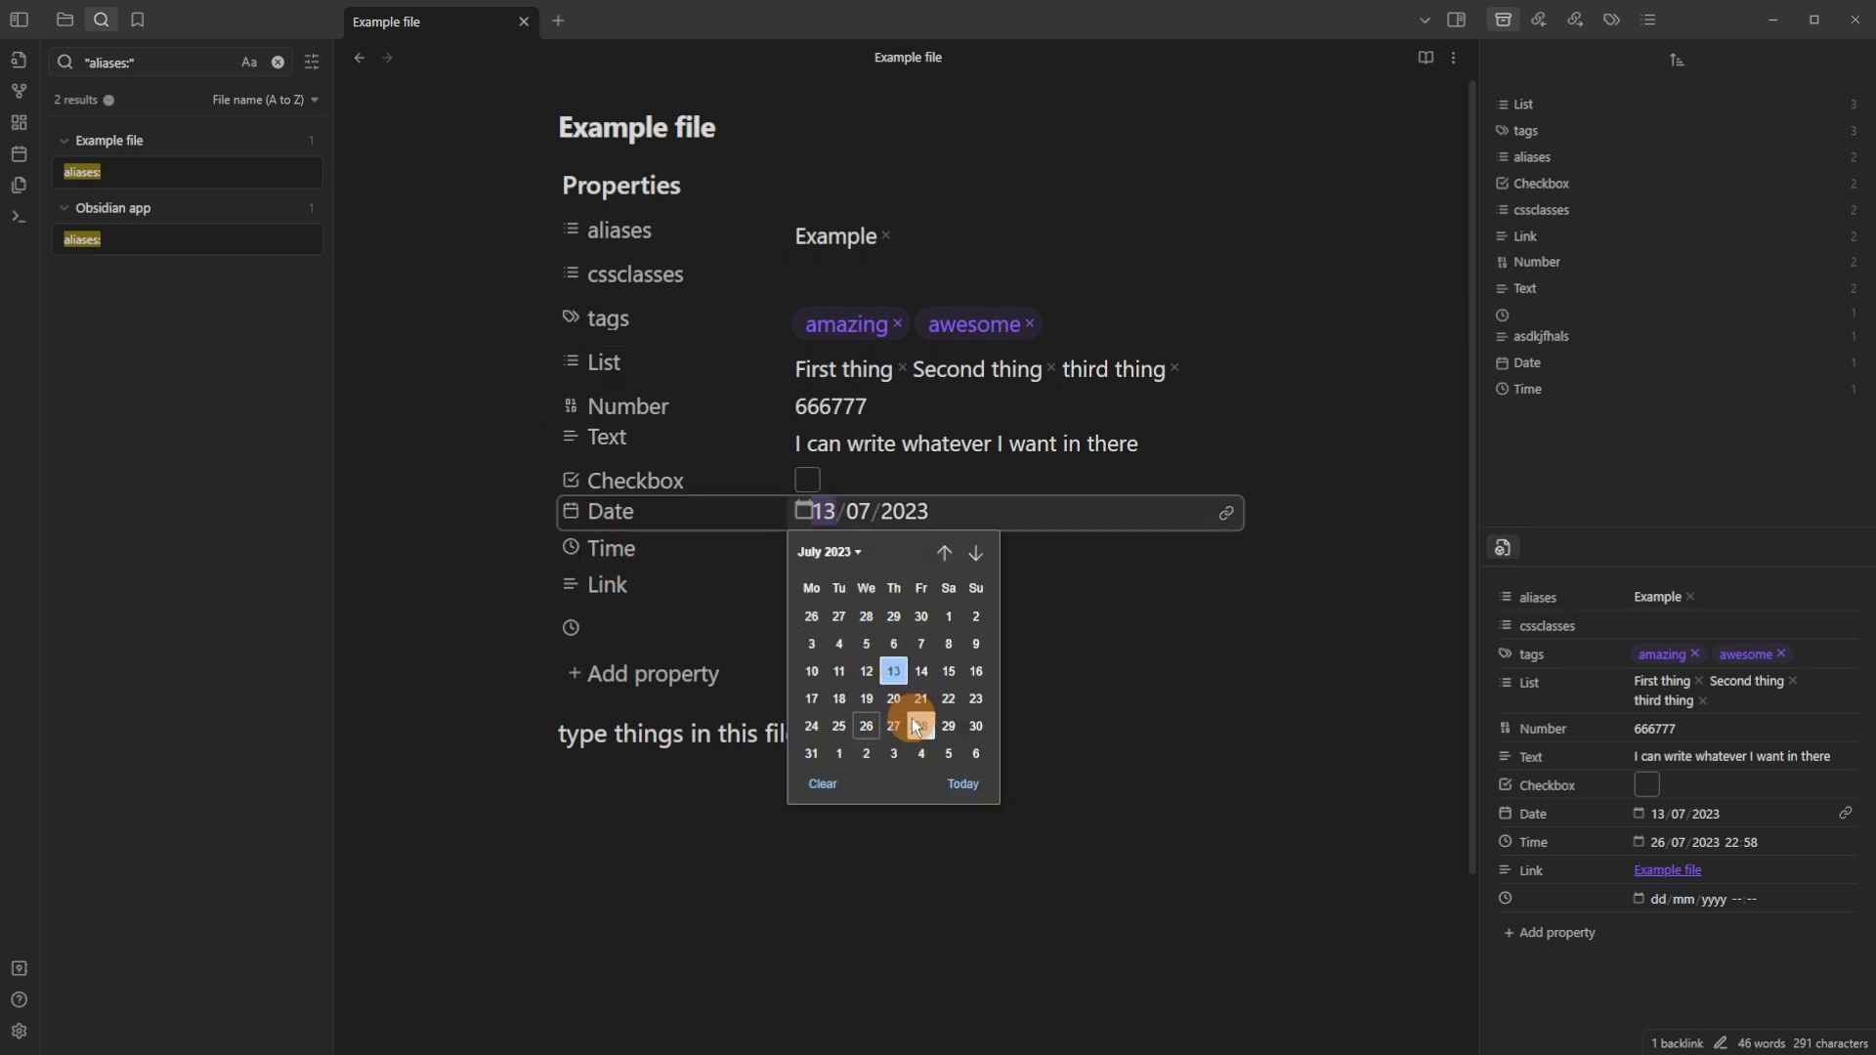
{"action": "left_click", "coordinate": [956, 784]}
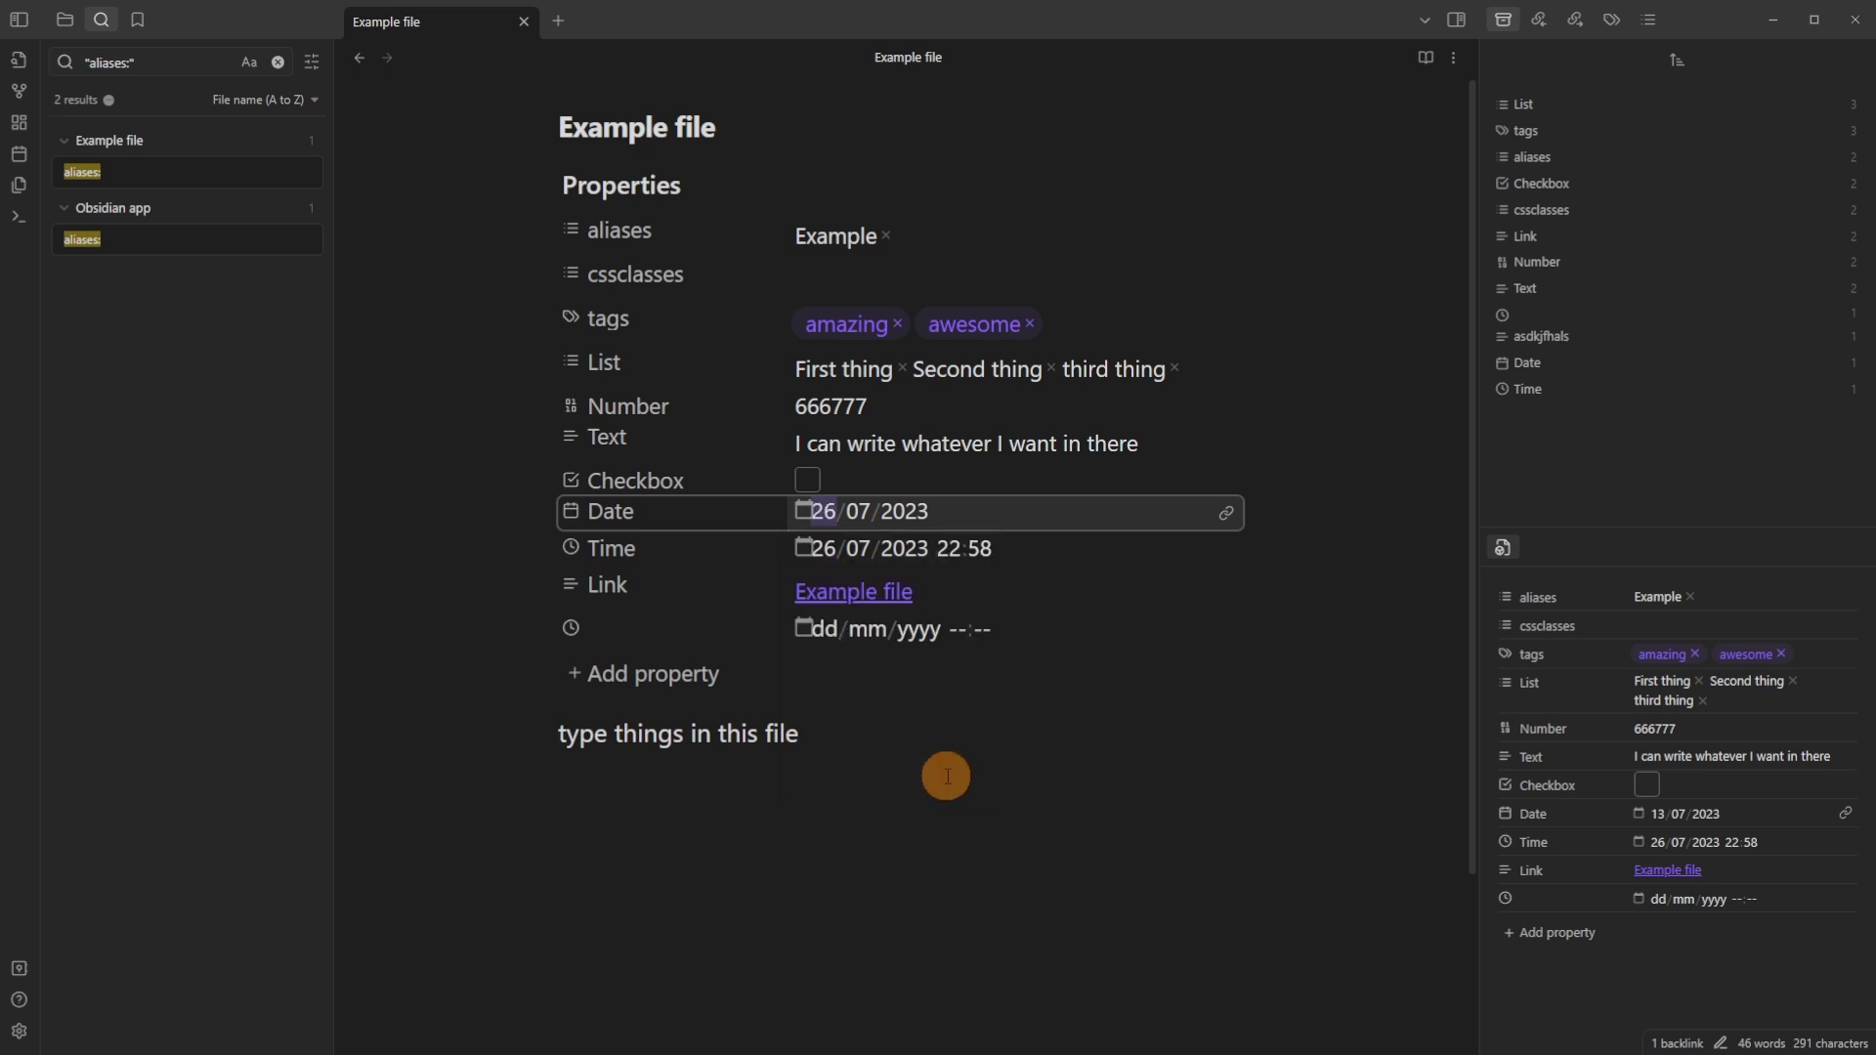
Open the 2023-07-13 note from the Date link, then return to Example file.
{"action": "left_click", "coordinate": [802, 548]}
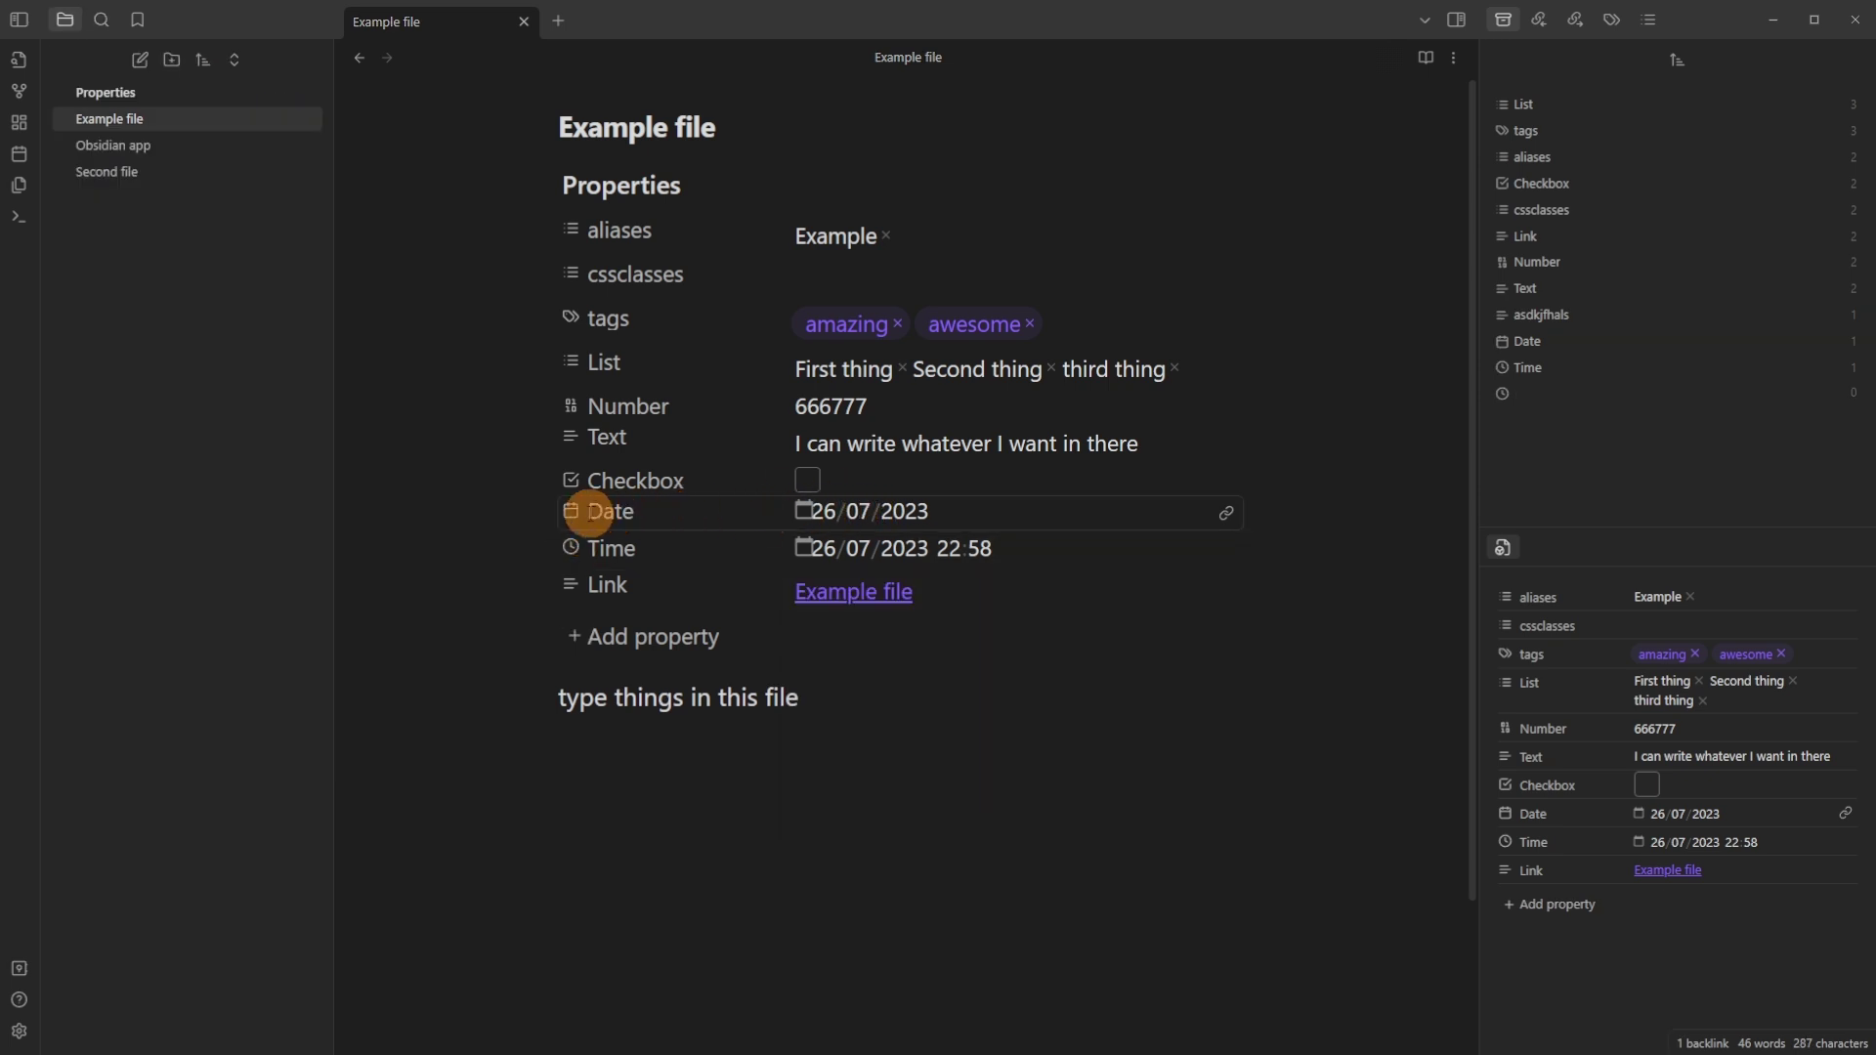
{"action": "left_click", "coordinate": [1228, 513]}
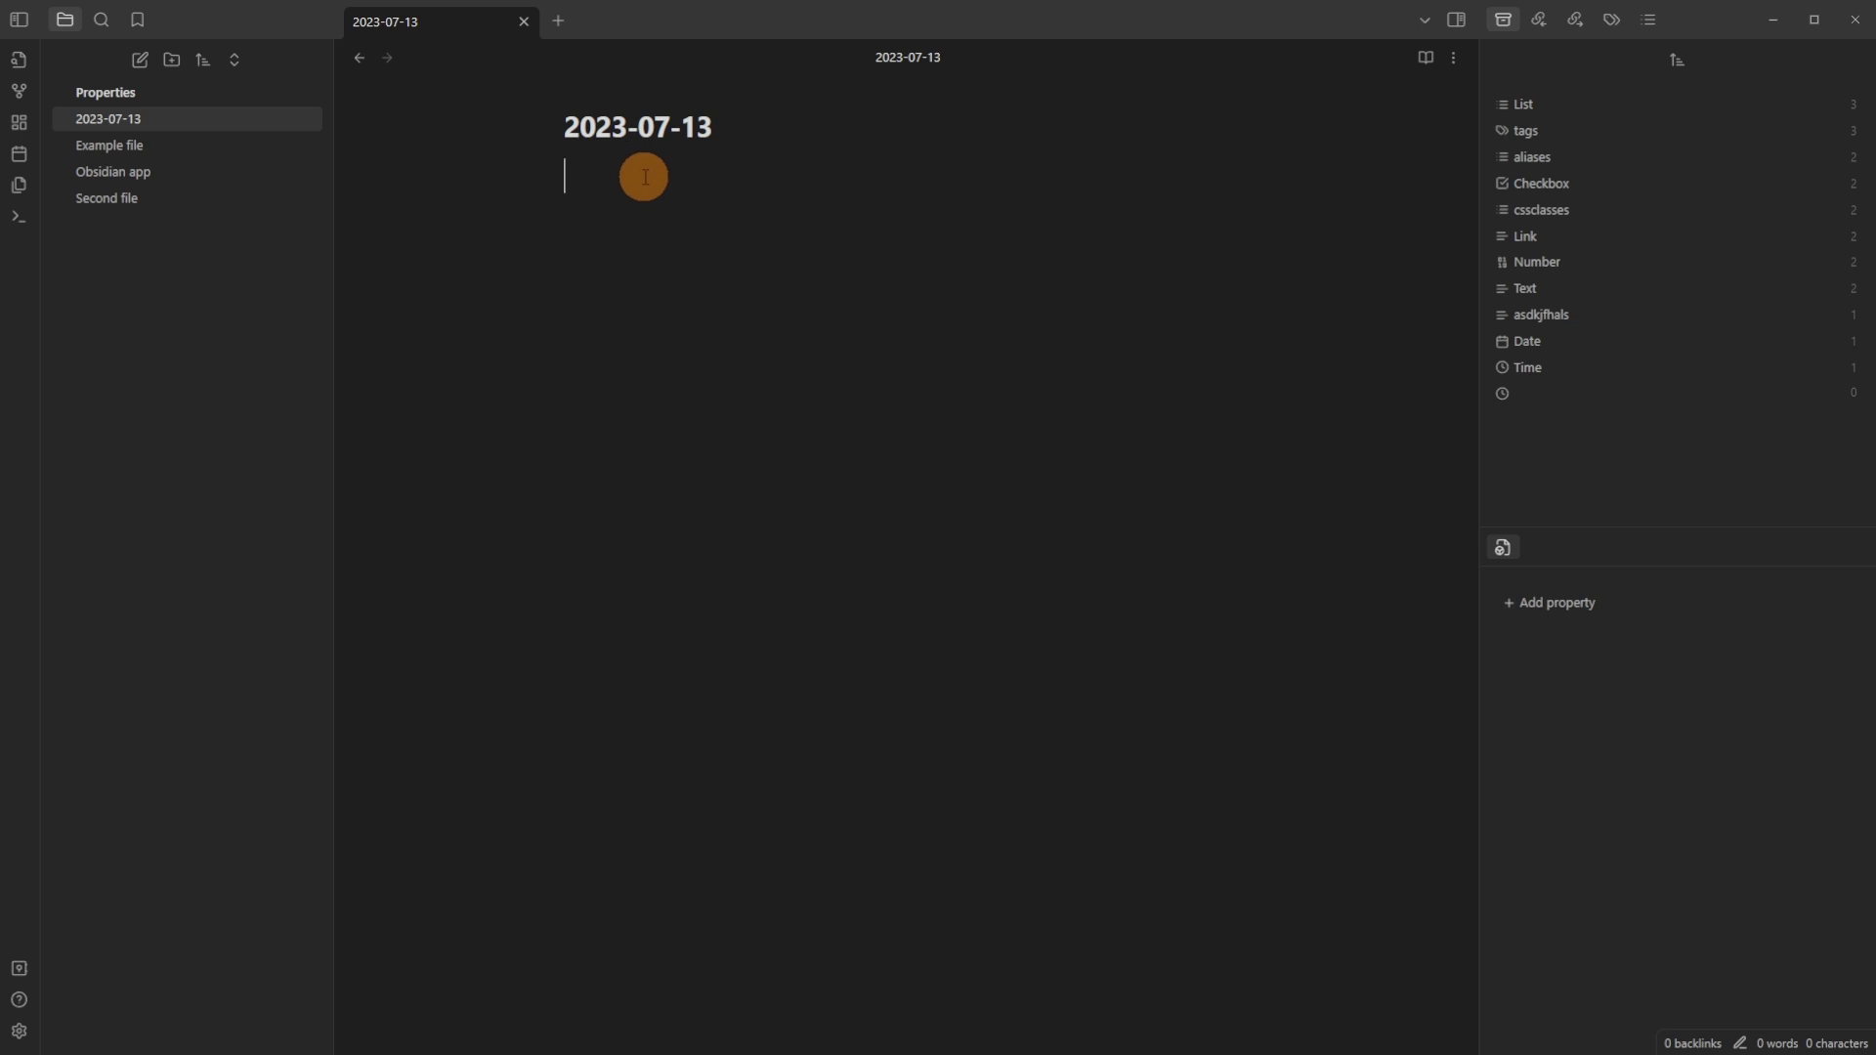
{"action": "left_click", "coordinate": [358, 59]}
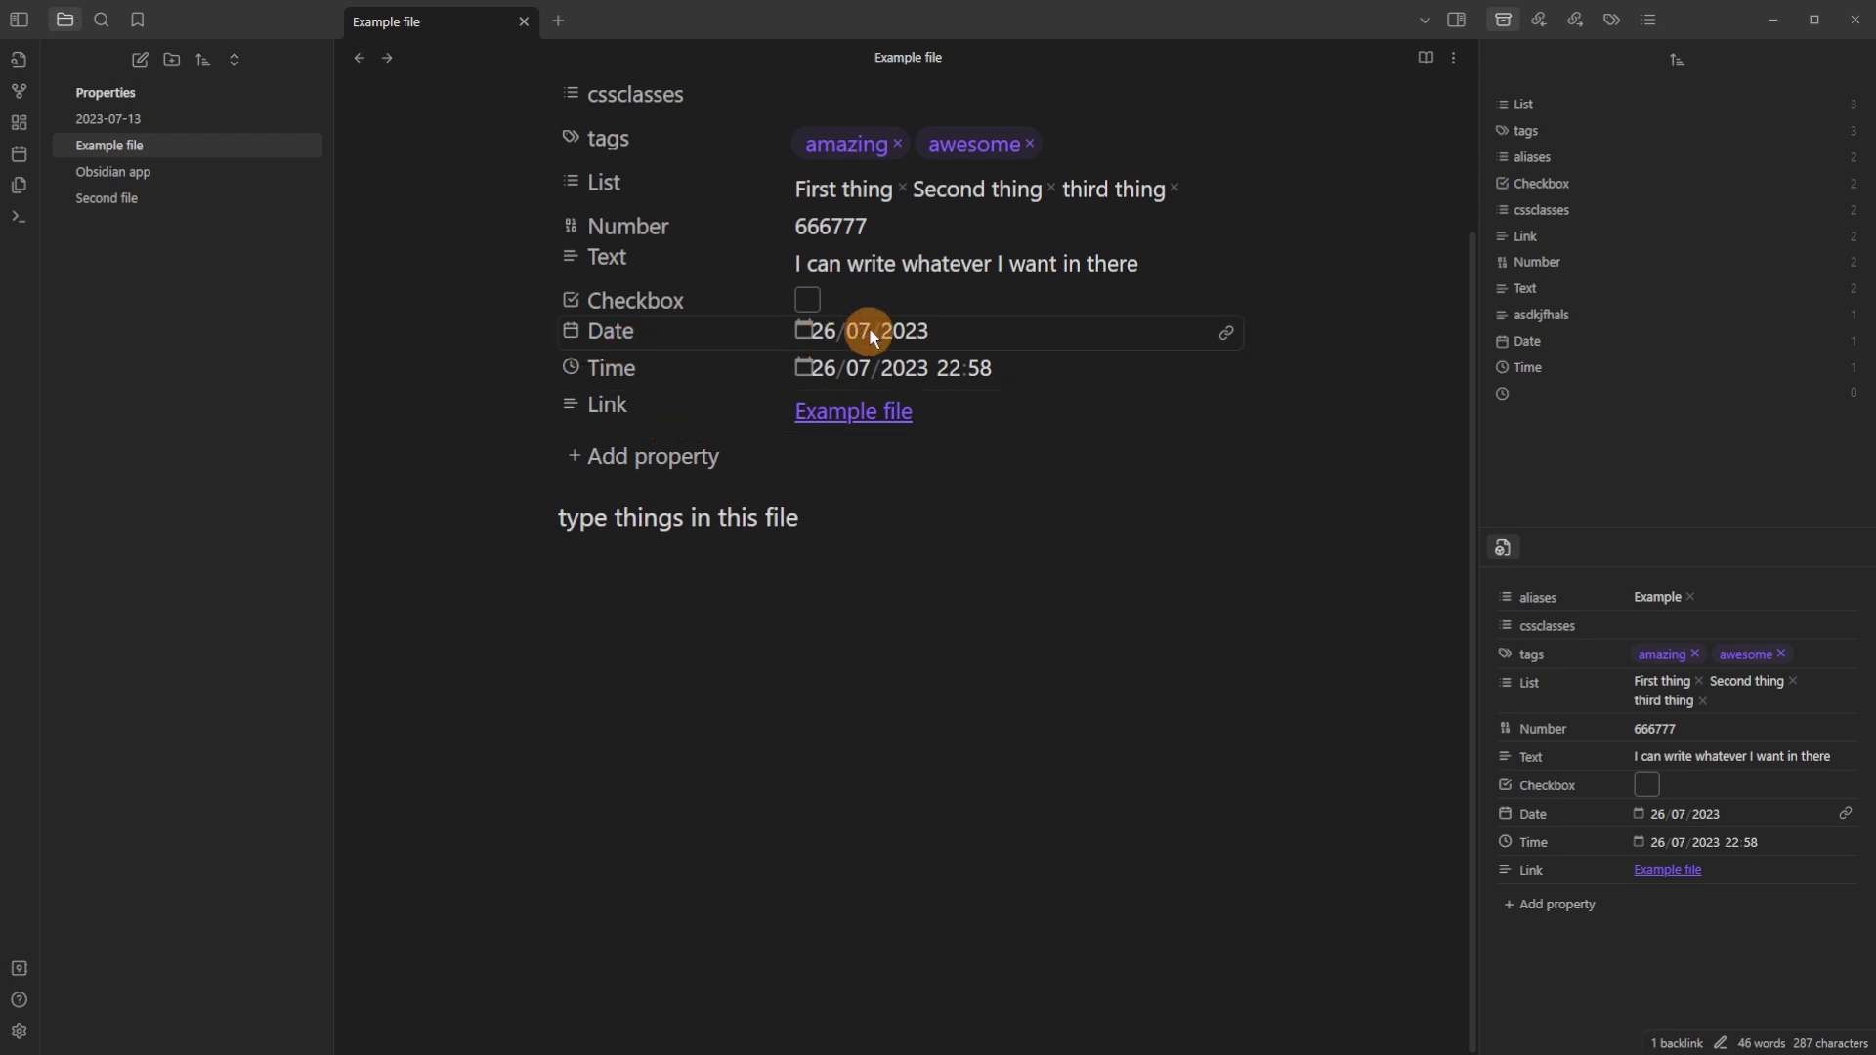
Change the Link value to [[Second file]] and test it by following the links.
{"action": "scroll", "coordinate": [1085, 459], "scroll_direction": "up", "scroll_amount": 2}
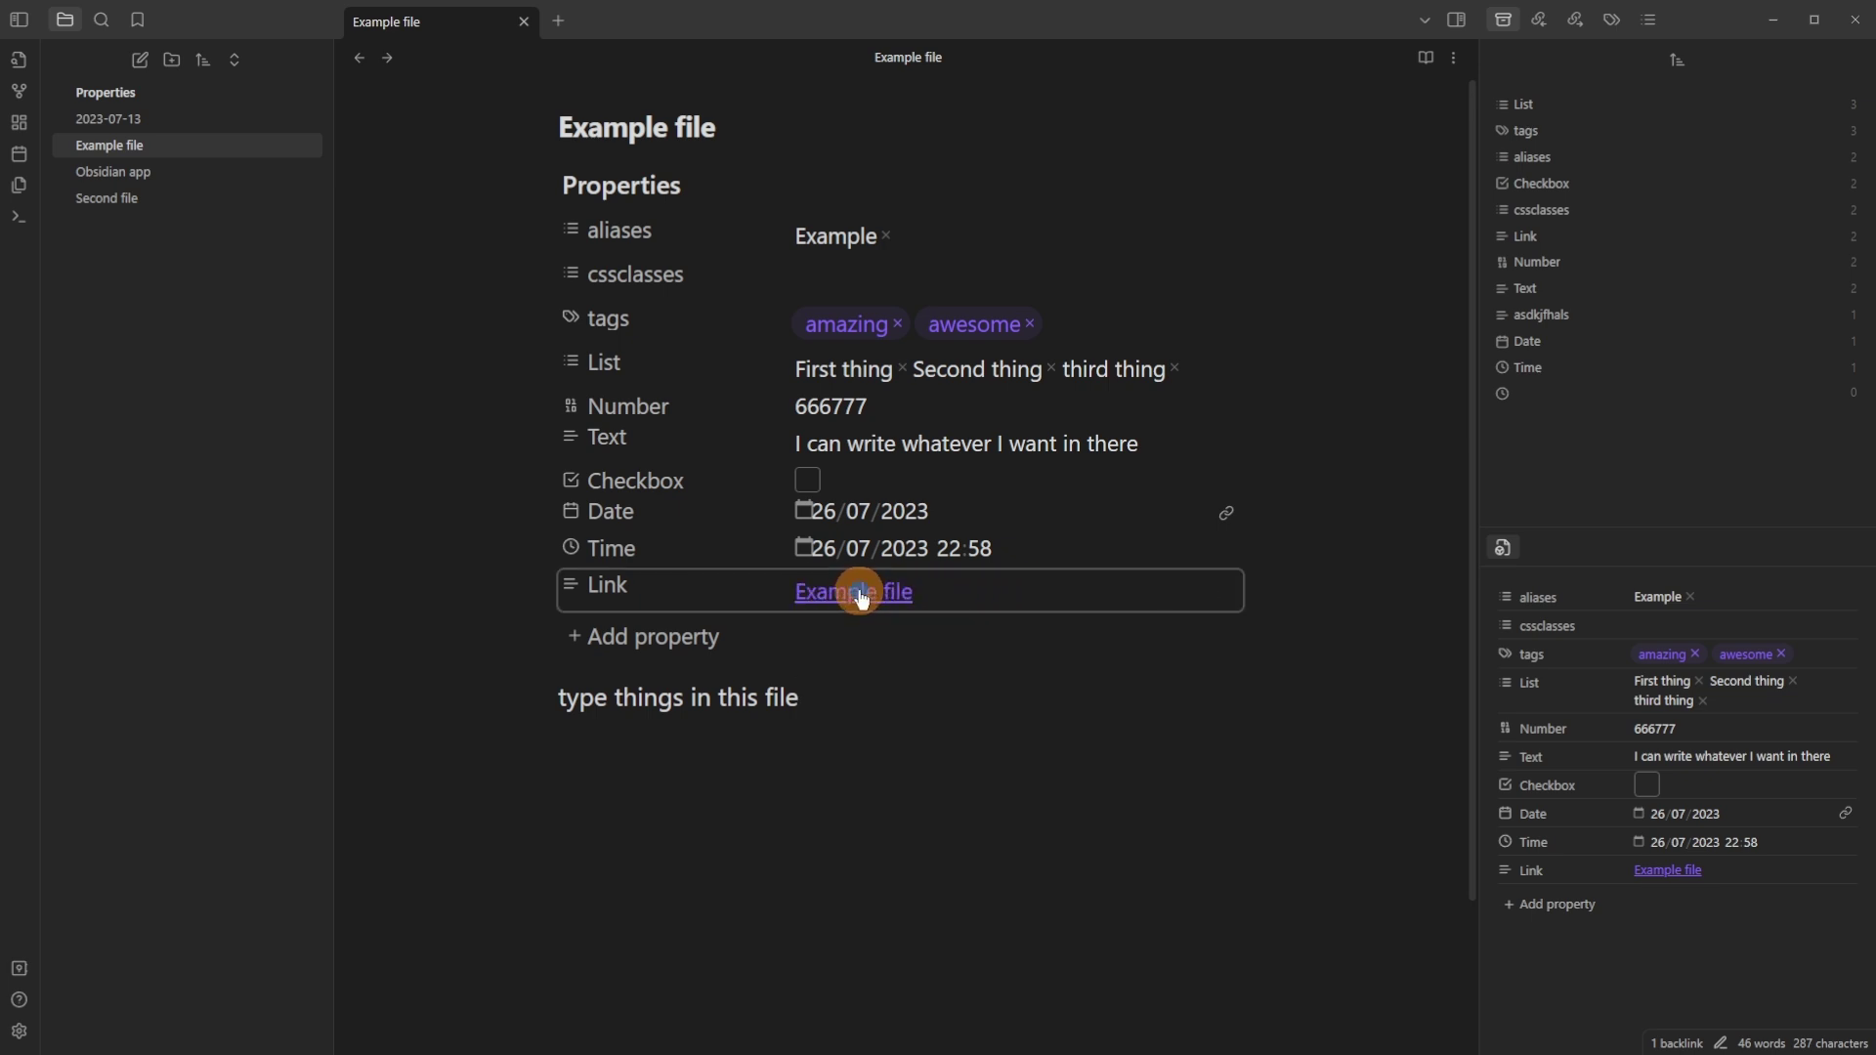
{"action": "left_click", "coordinate": [987, 602]}
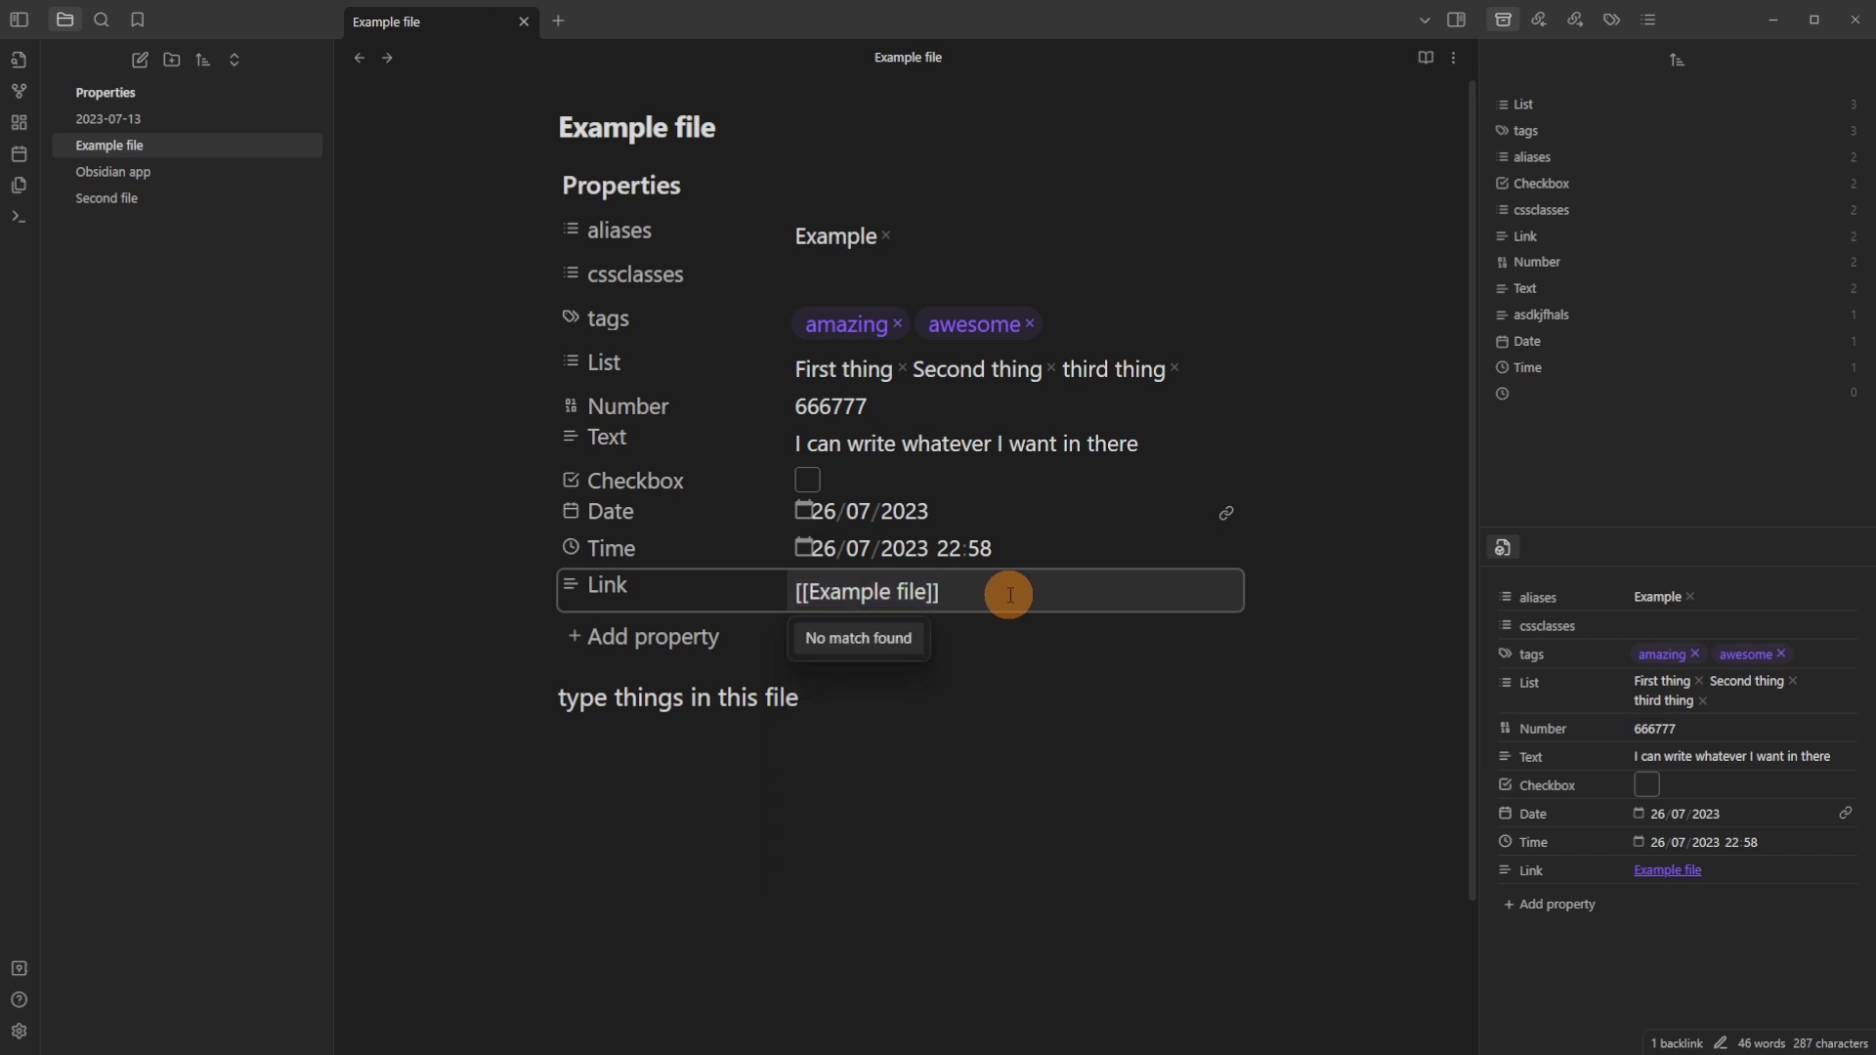
{"action": "key", "text": "BackSpace"}
{"action": "key", "text": "BackSpace"}
{"action": "key", "text": "BackSpace"}
{"action": "key", "text": "BackSpace"}
{"action": "key", "text": "BackSpace"}
{"action": "key", "text": "BackSpace"}
{"action": "key", "text": "BackSpace"}
{"action": "key", "text": "BackSpace"}
{"action": "key", "text": "BackSpace"}
{"action": "key", "text": "BackSpace"}
{"action": "key", "text": "BackSpace"}
{"action": "key", "text": "BackSpace"}
{"action": "key", "text": "BackSpace"}
{"action": "key", "text": "BackSpace"}
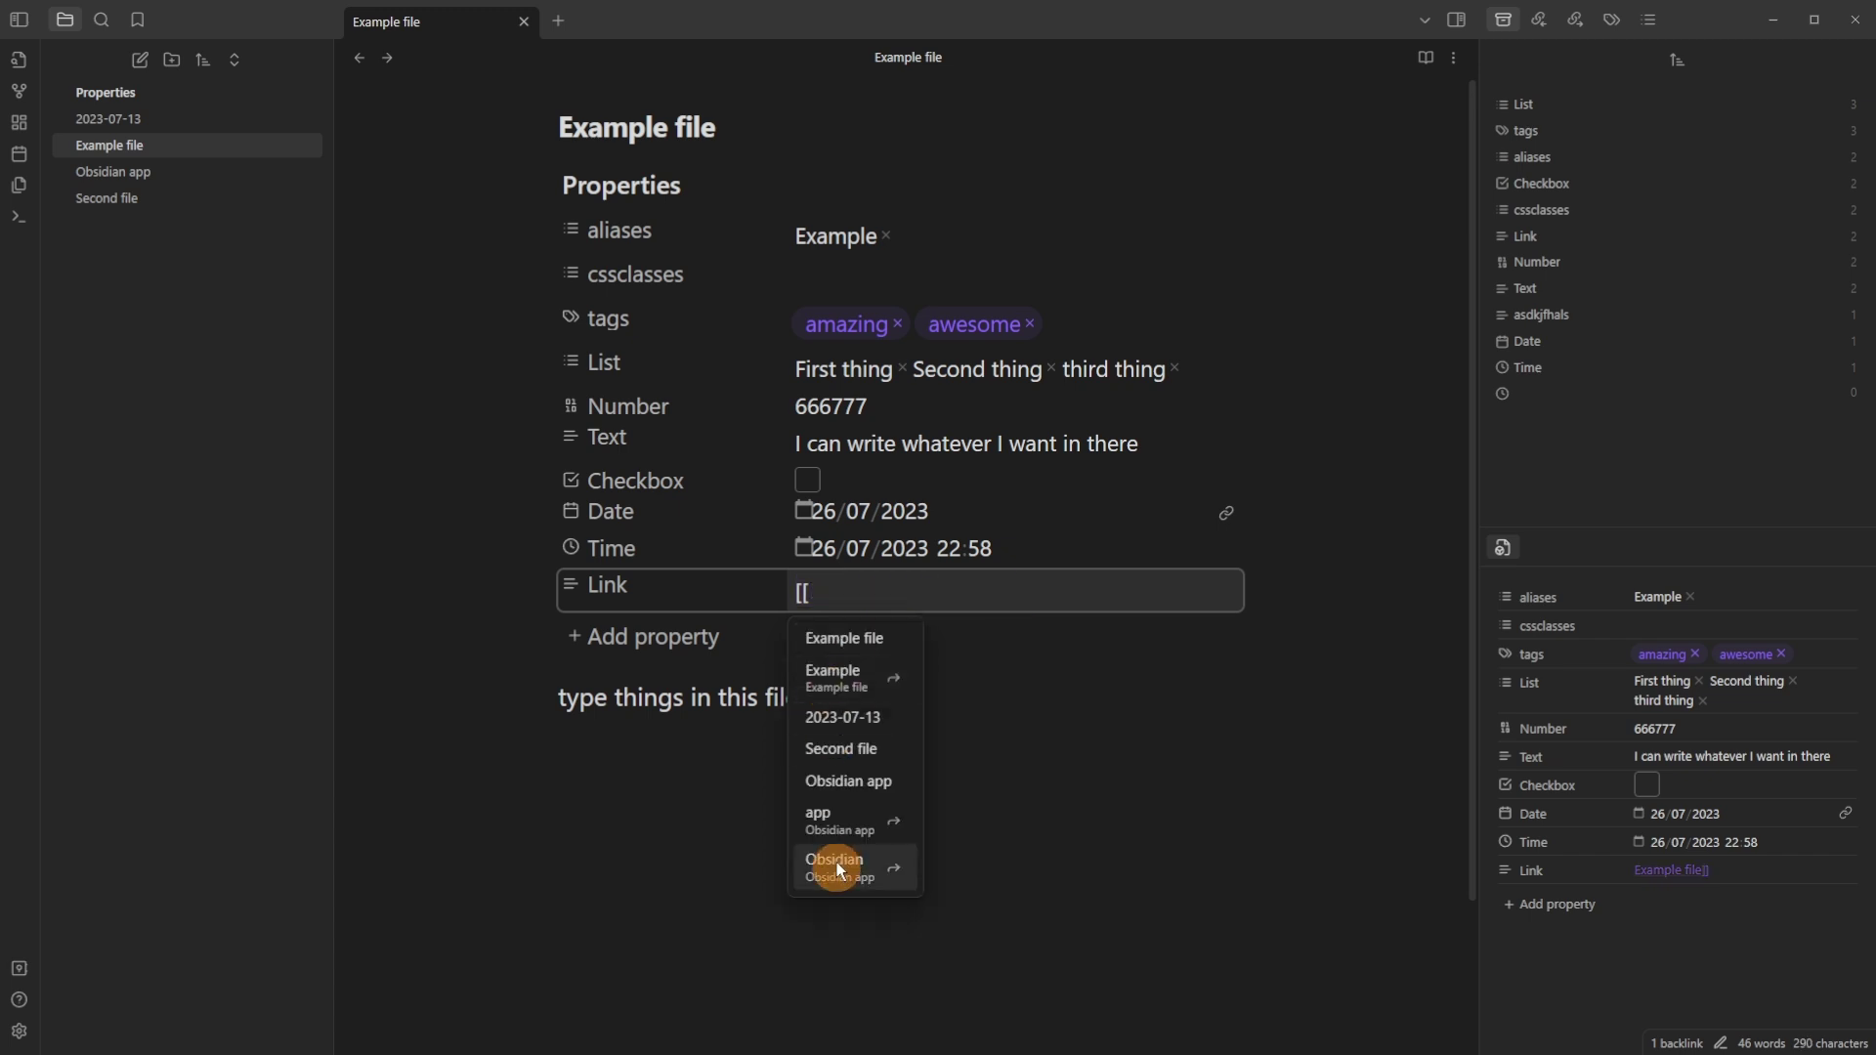
{"action": "left_click", "coordinate": [846, 749]}
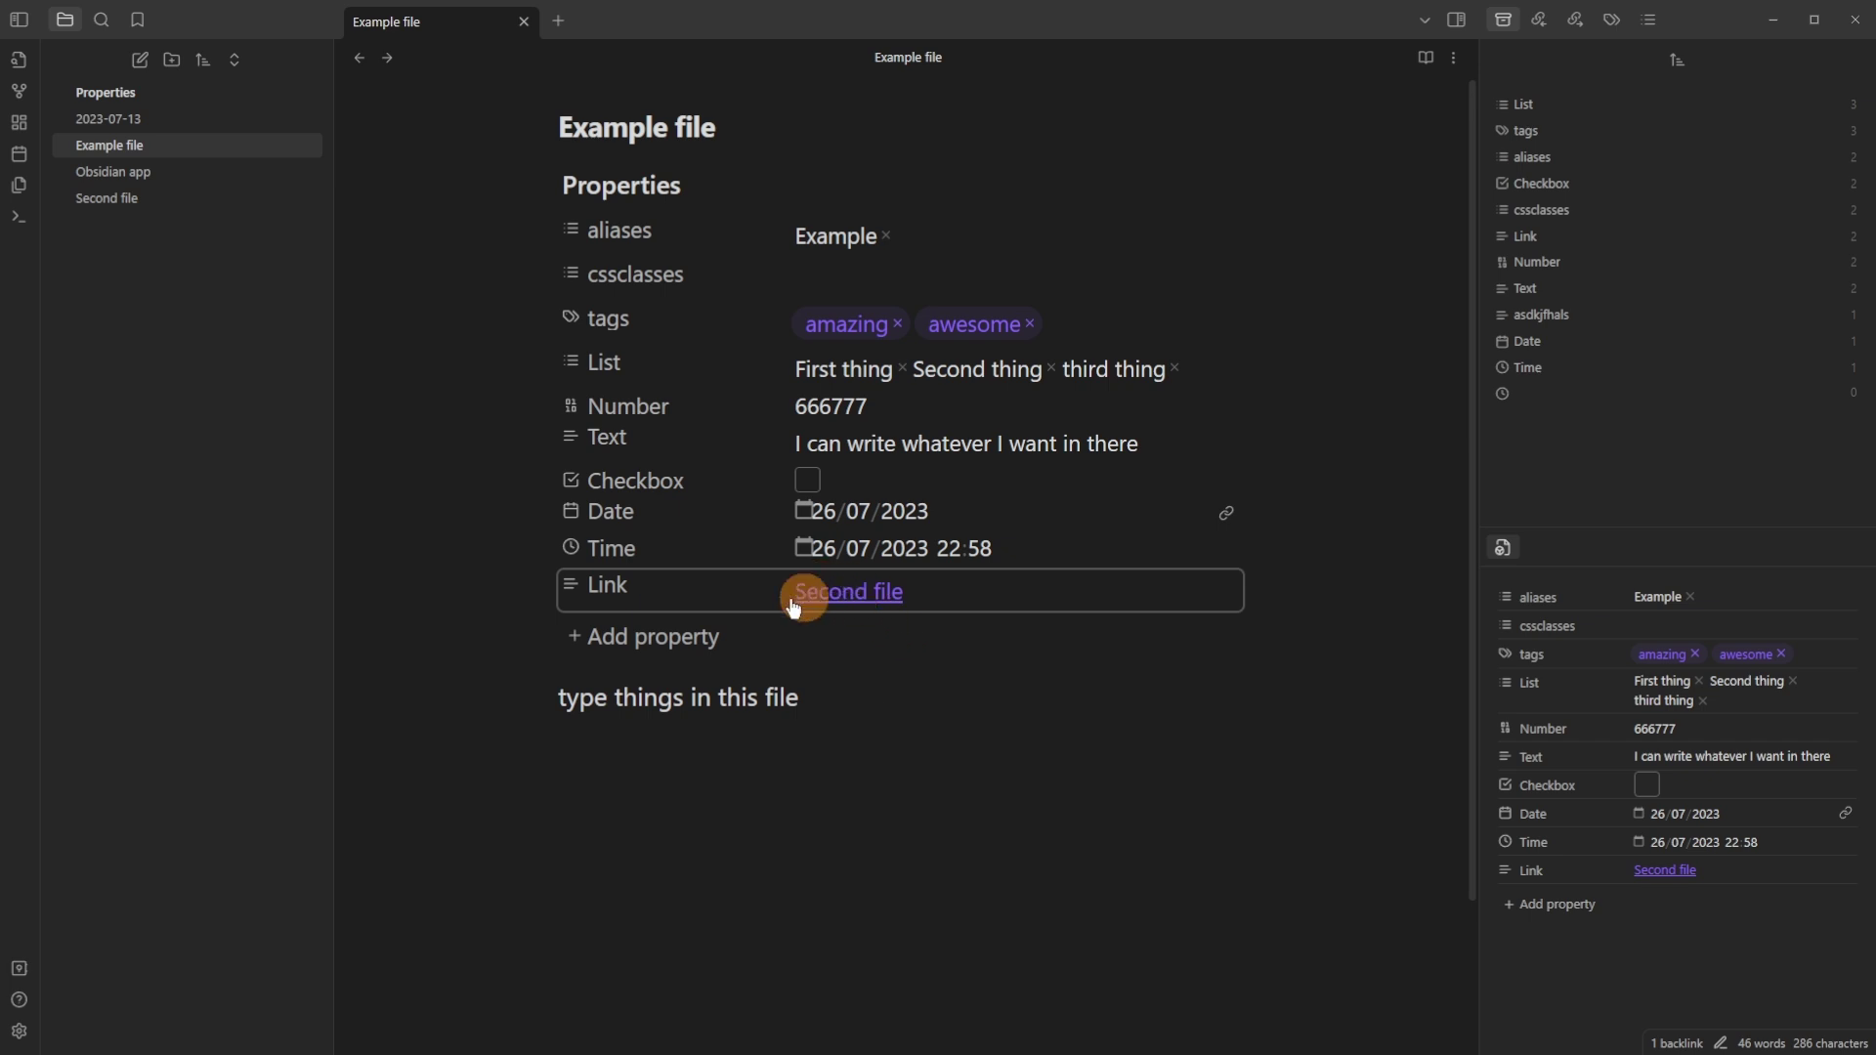
{"action": "left_click", "coordinate": [850, 593]}
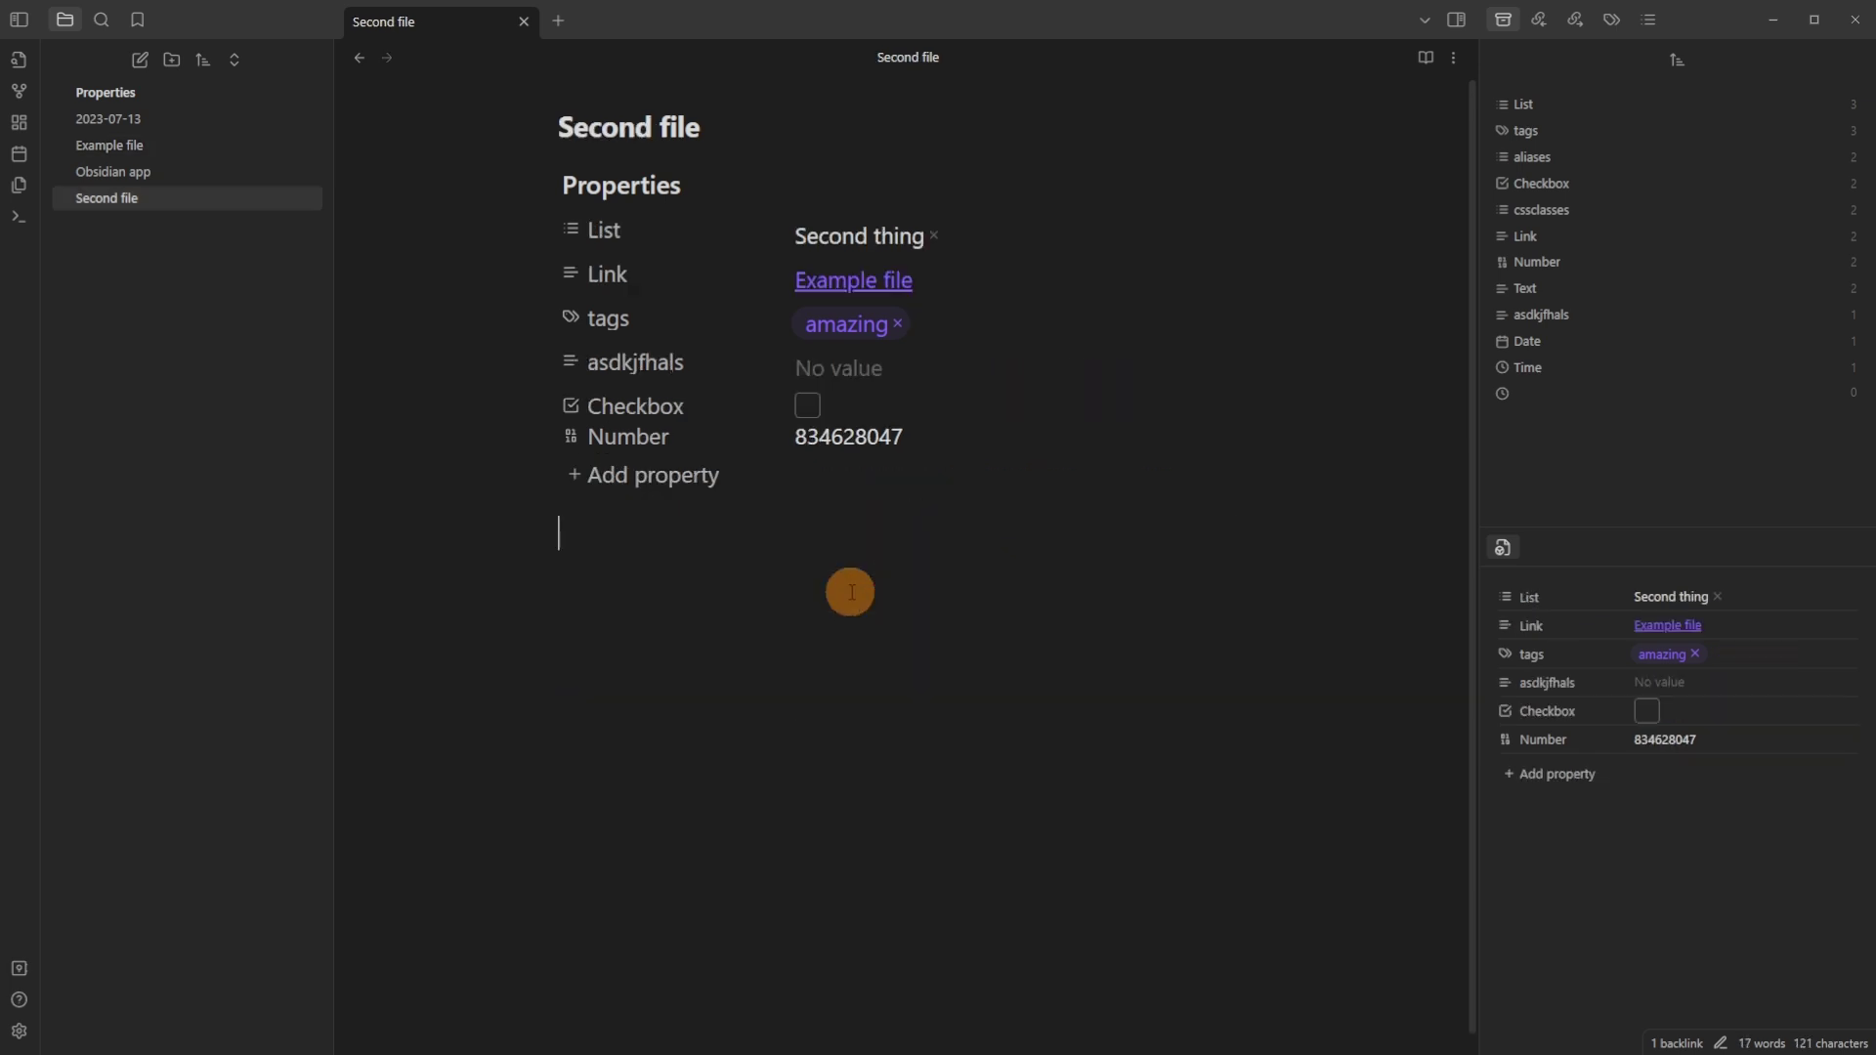
{"action": "left_click", "coordinate": [838, 285]}
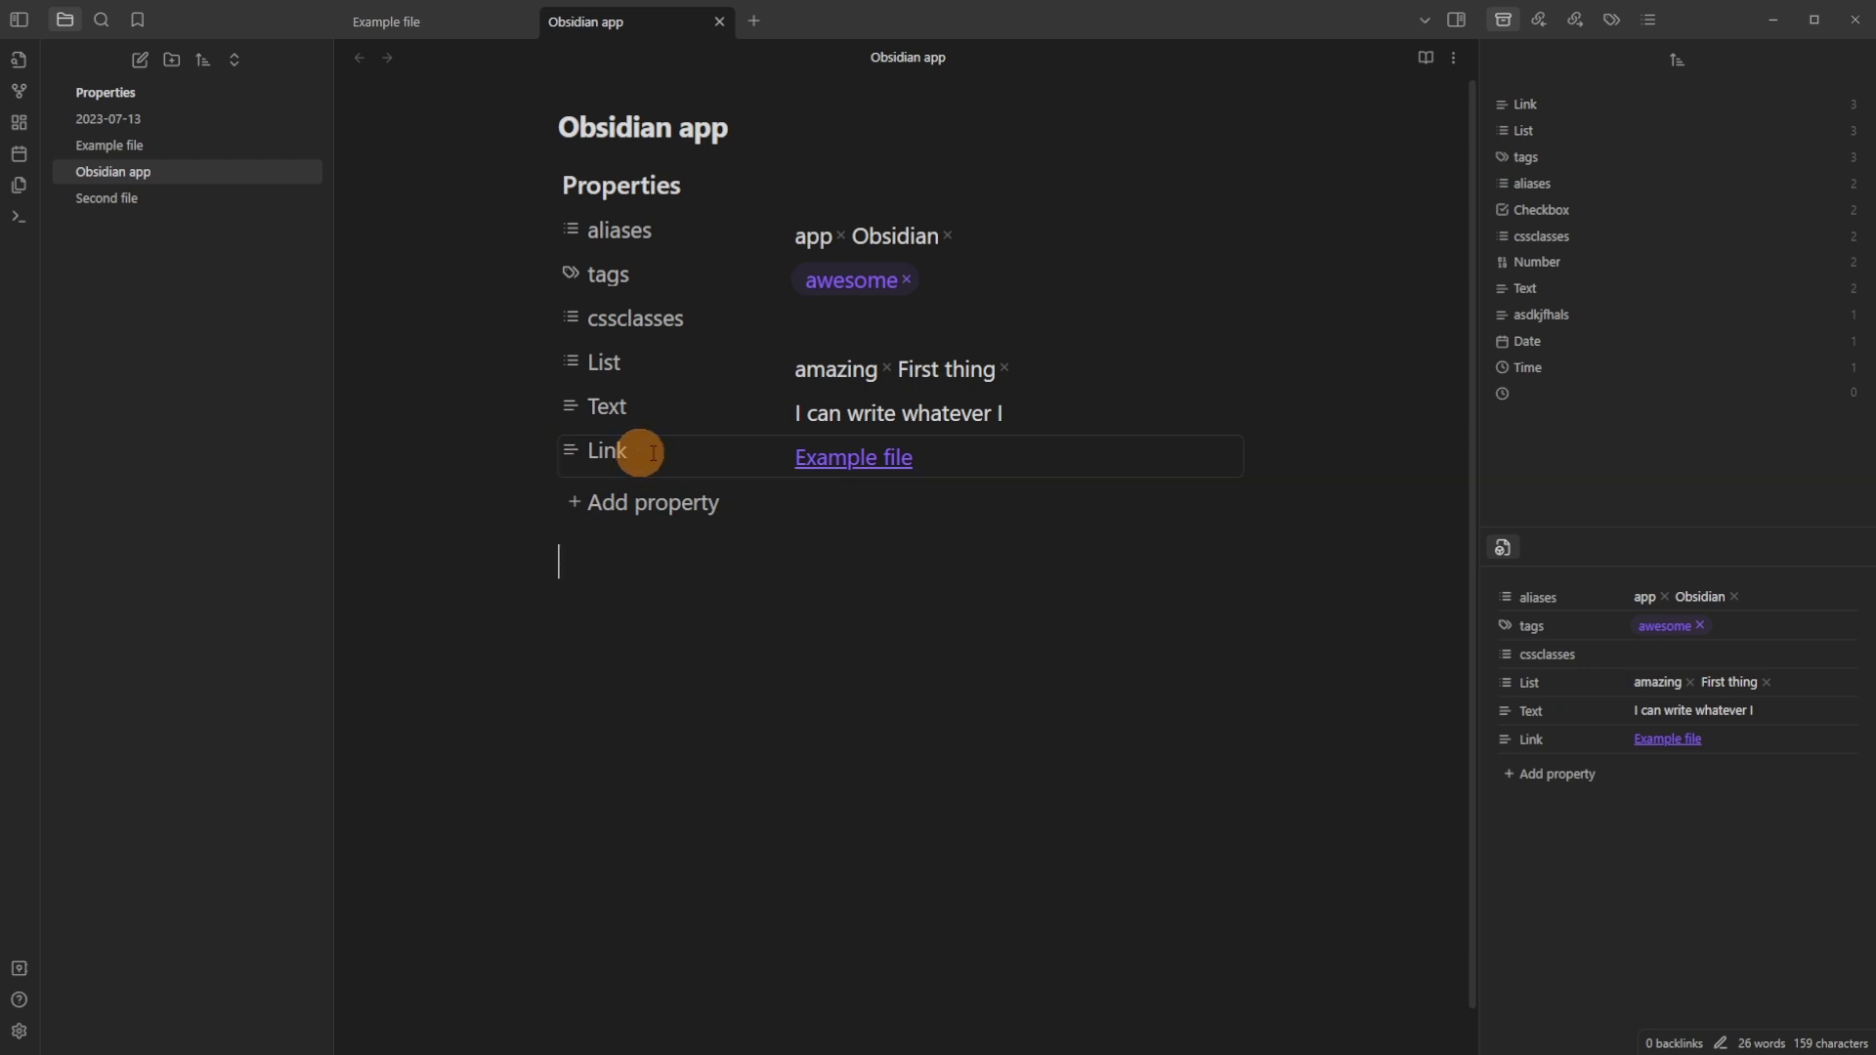
Return to Example file and show its backlinks from Obsidian app and Second file.
{"action": "left_click", "coordinate": [860, 459]}
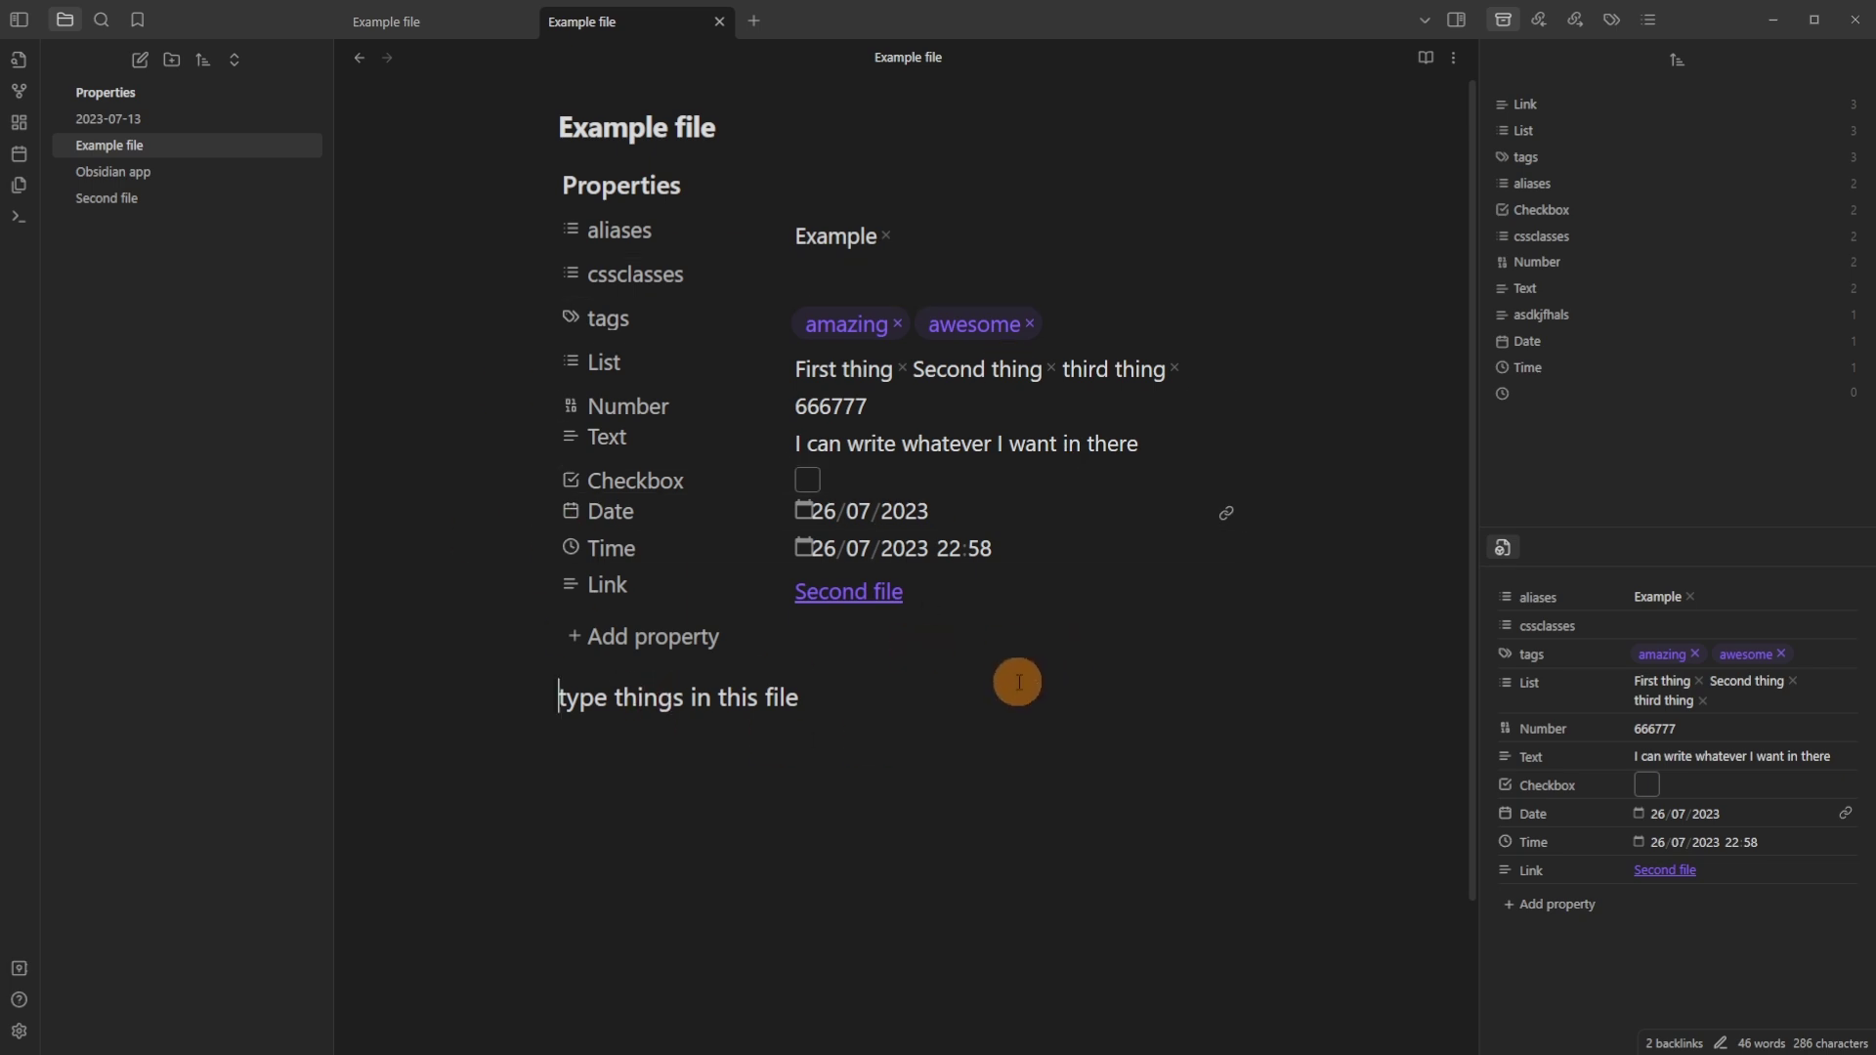
{"action": "left_click", "coordinate": [1539, 19]}
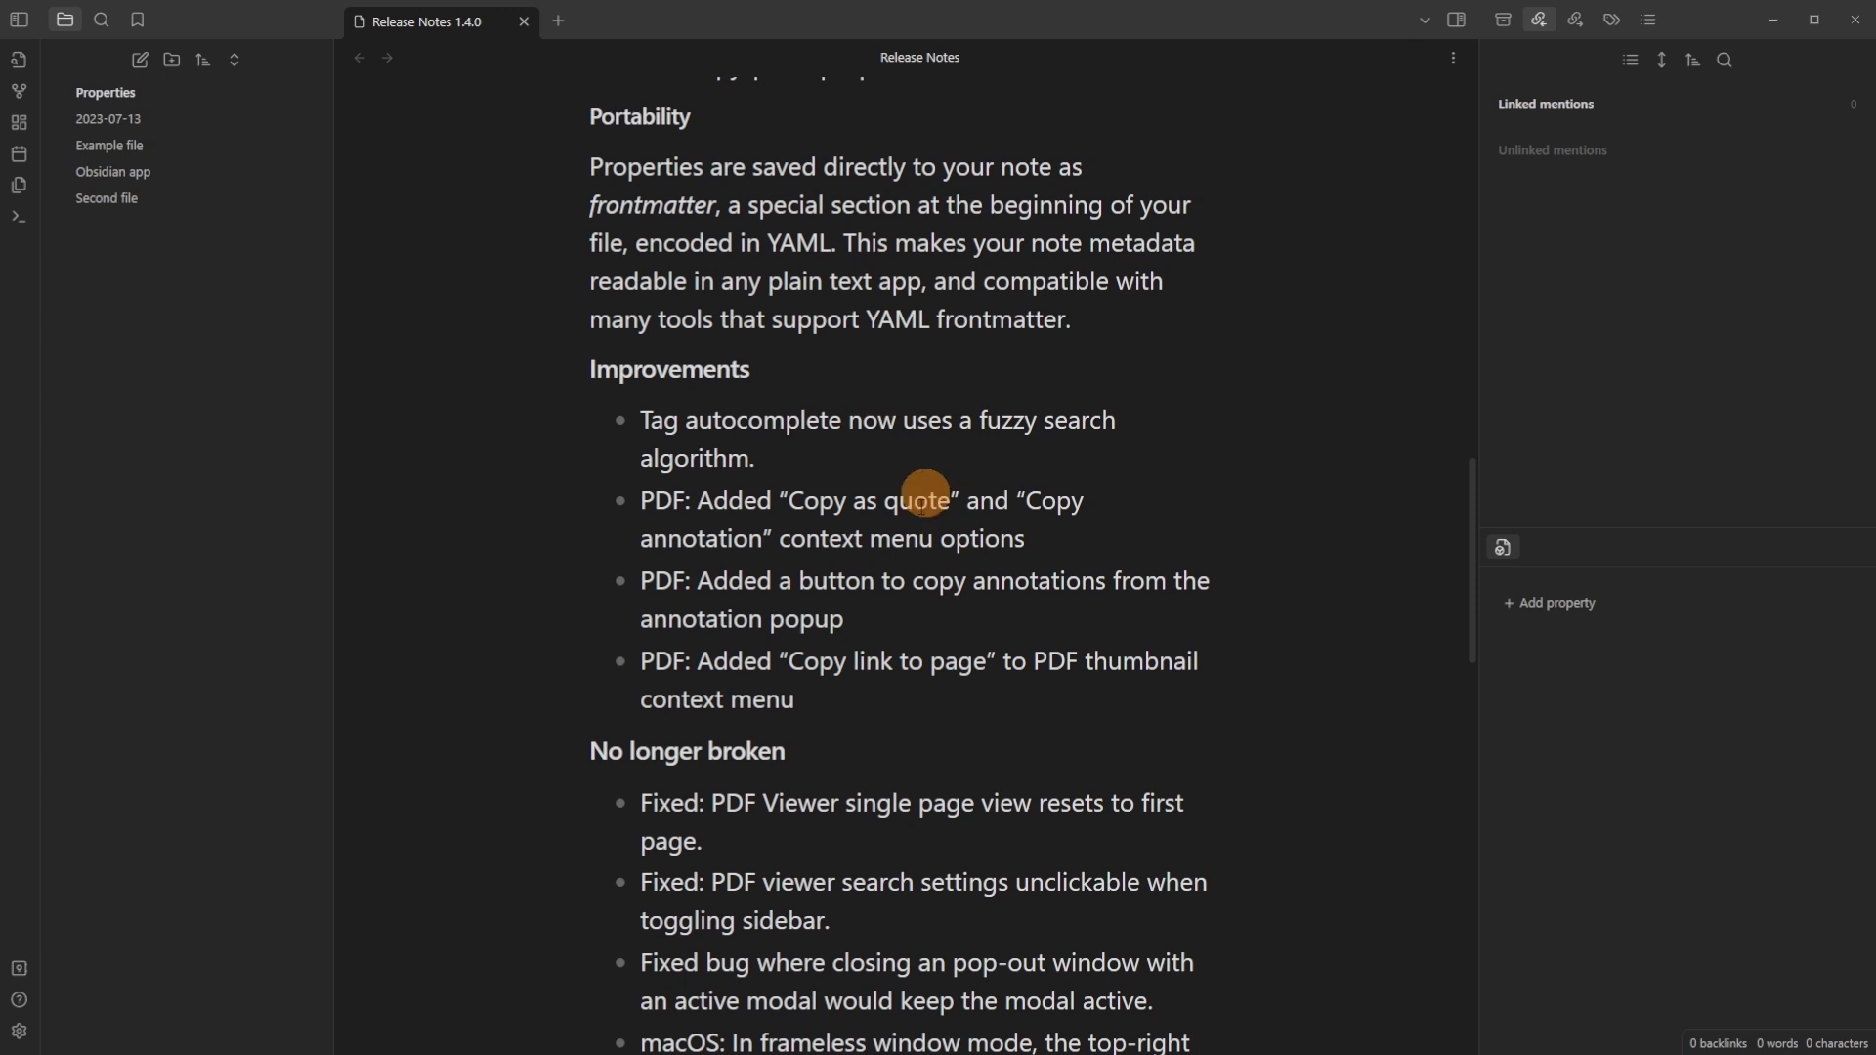
Scroll through Release Notes 1.4.0 and back up to the What's new in v1.4 heading.
{"action": "scroll", "coordinate": [923, 498], "scroll_direction": "down", "scroll_amount": 6}
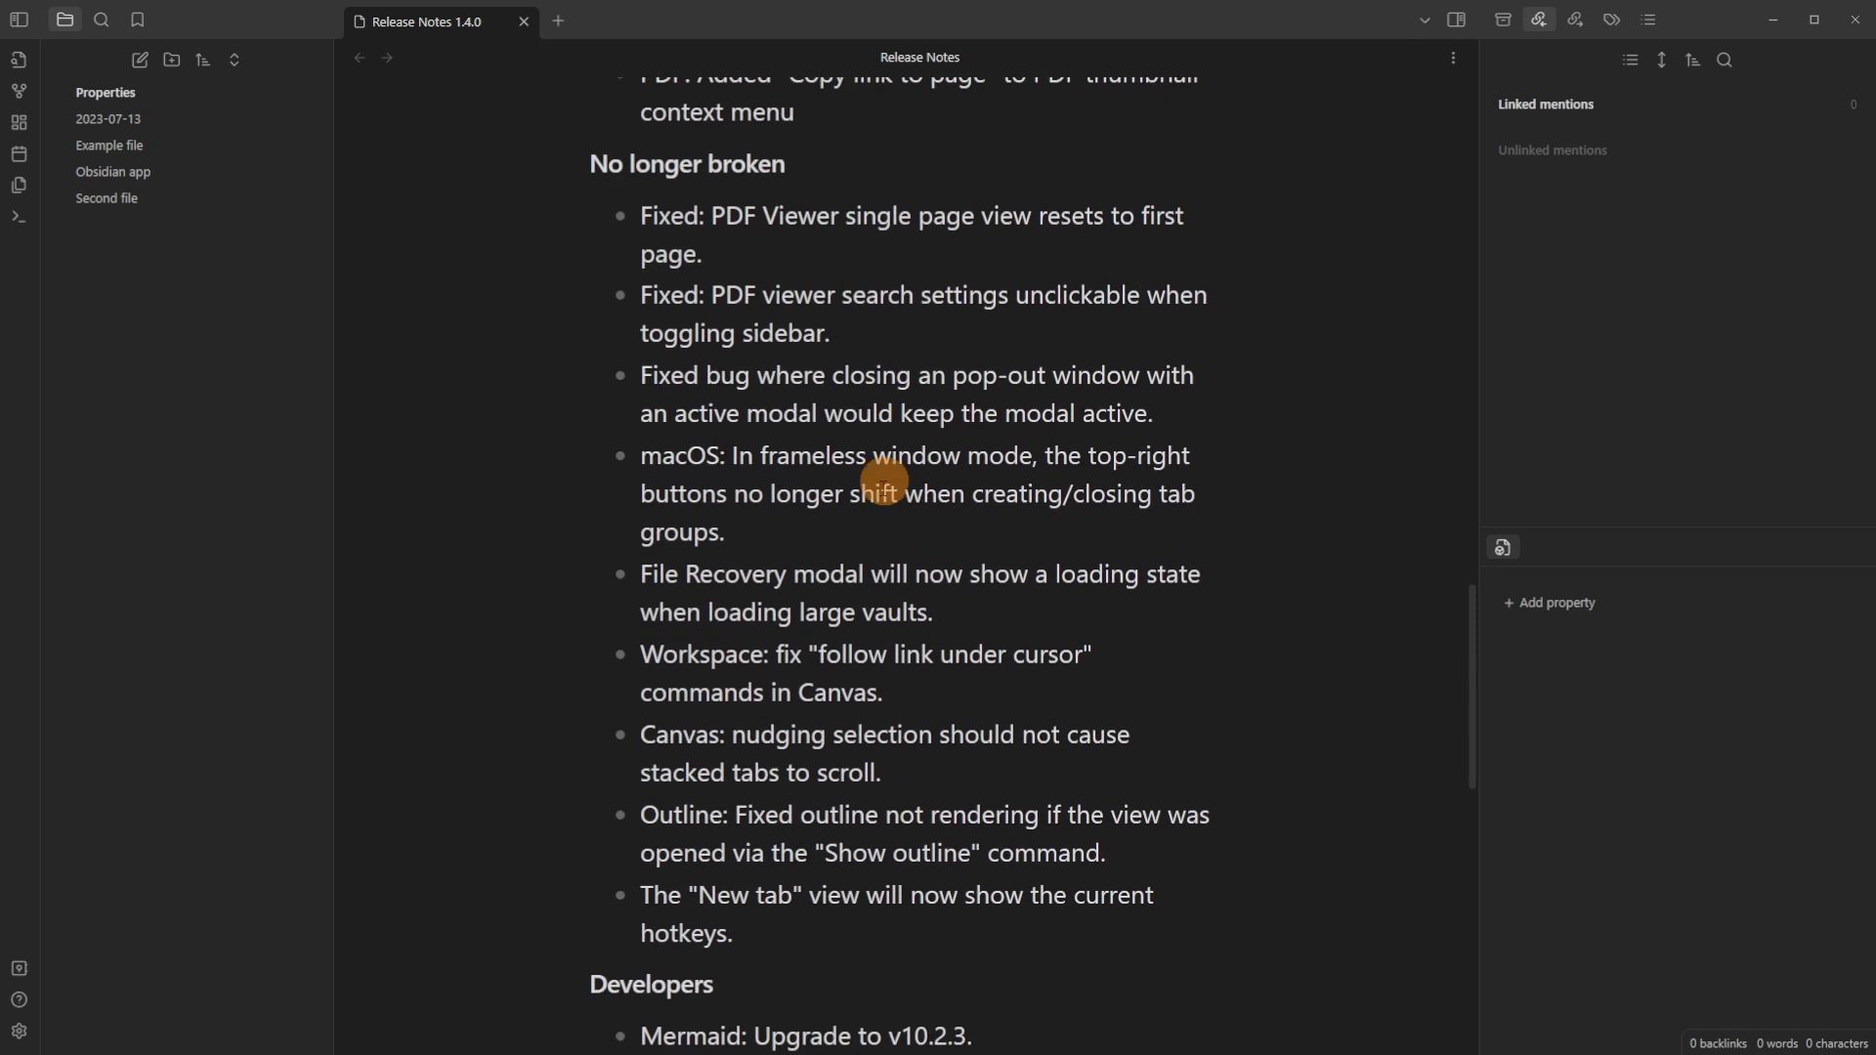
{"action": "scroll", "coordinate": [978, 488], "scroll_direction": "up", "scroll_amount": 3}
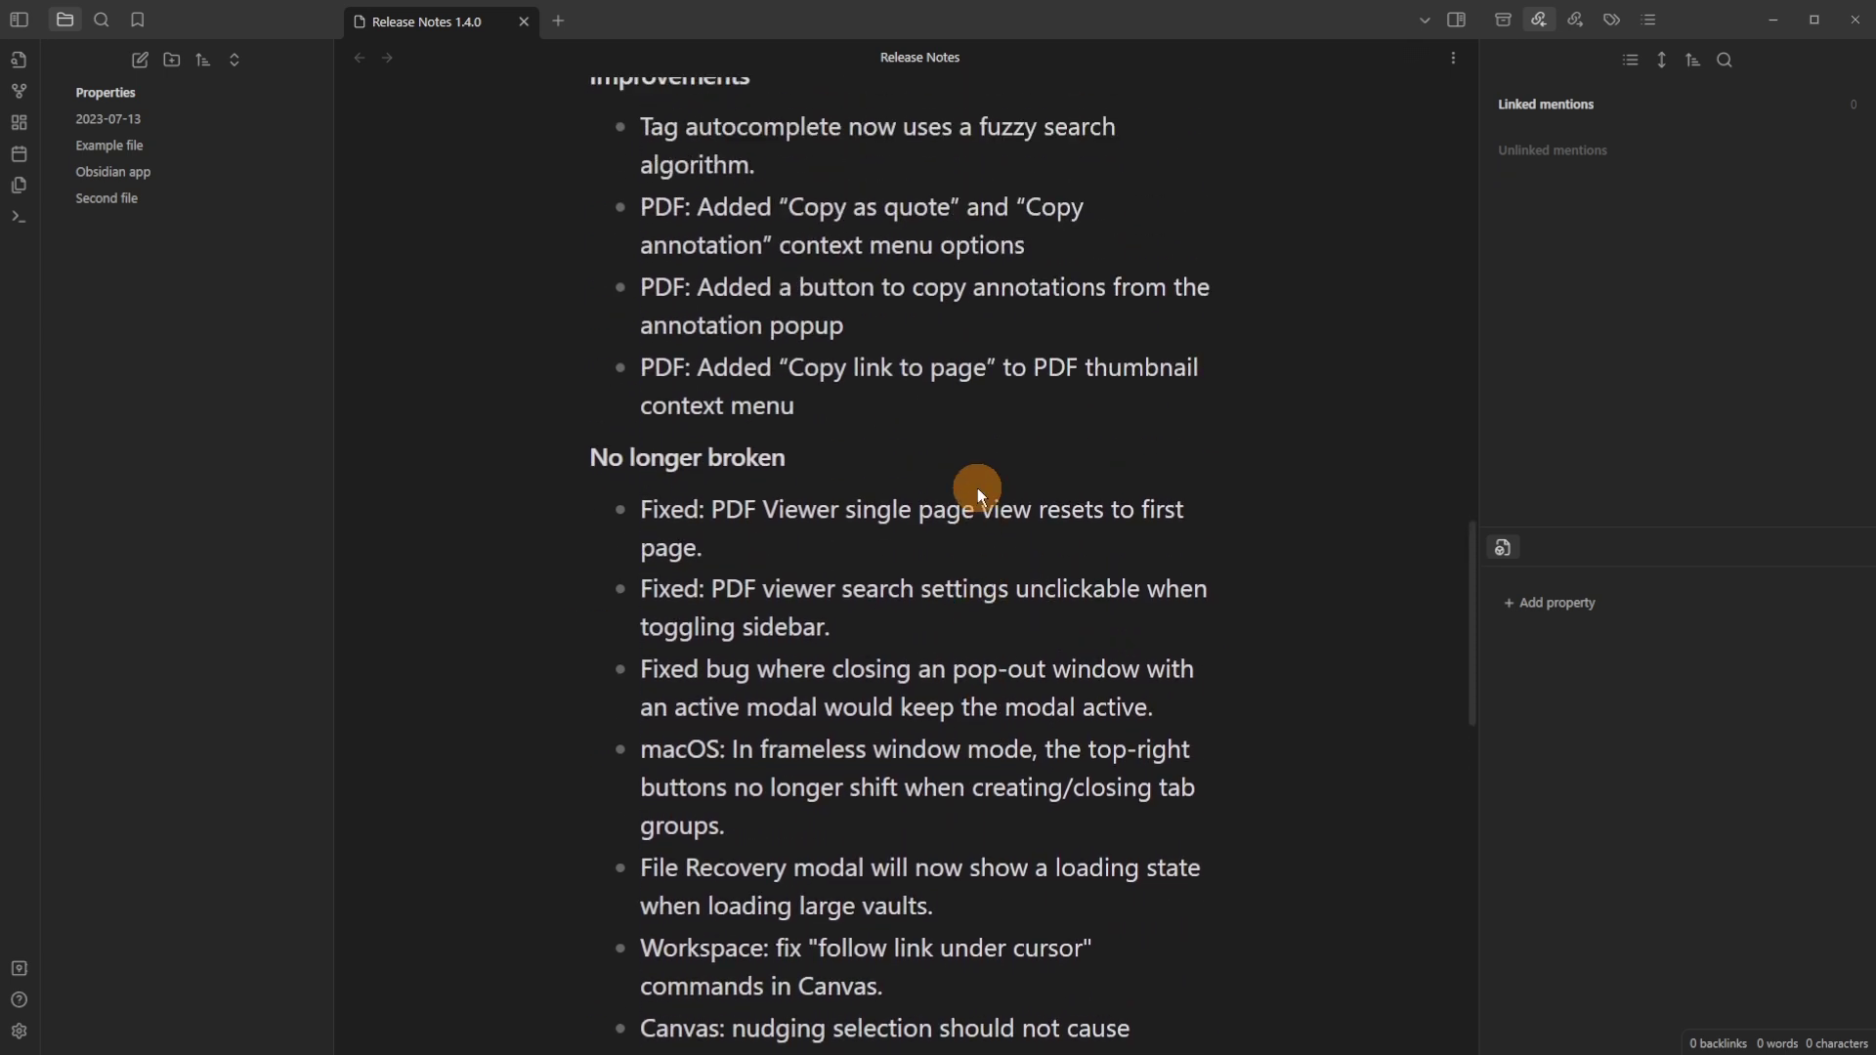
{"action": "scroll", "coordinate": [976, 483], "scroll_direction": "up", "scroll_amount": 20}
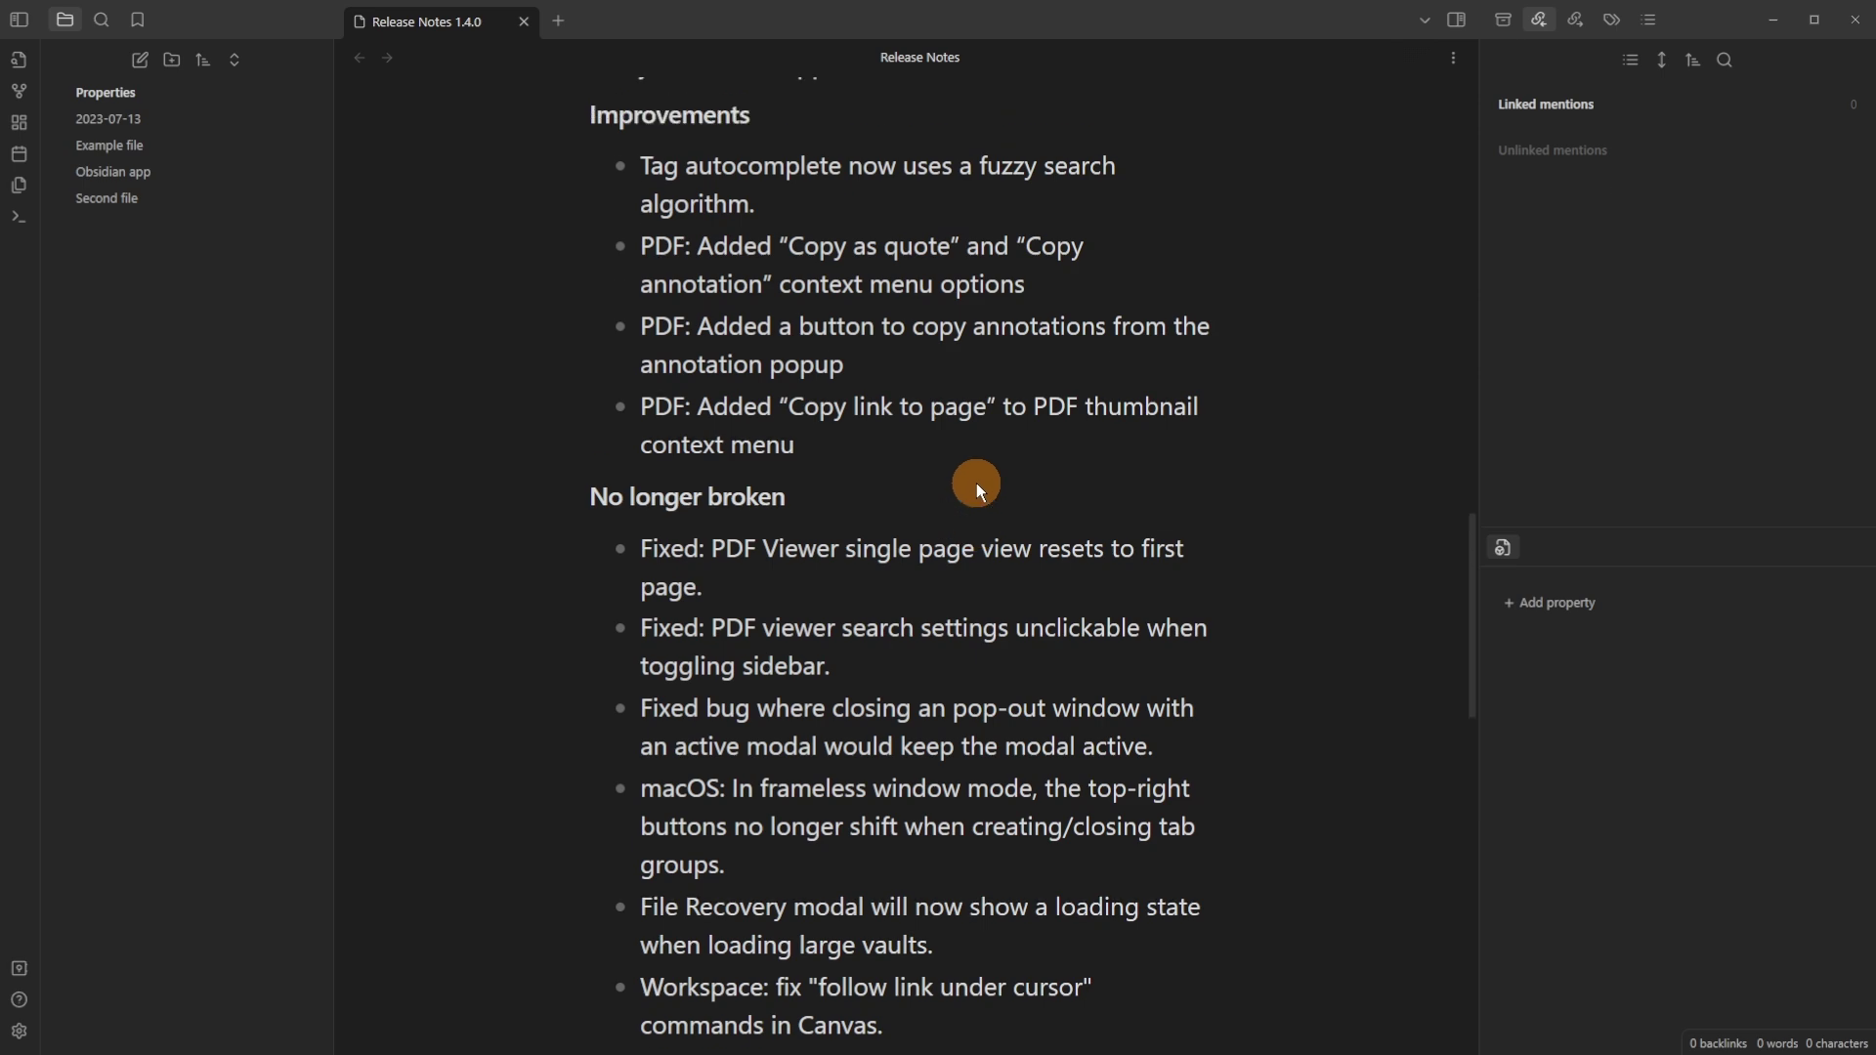